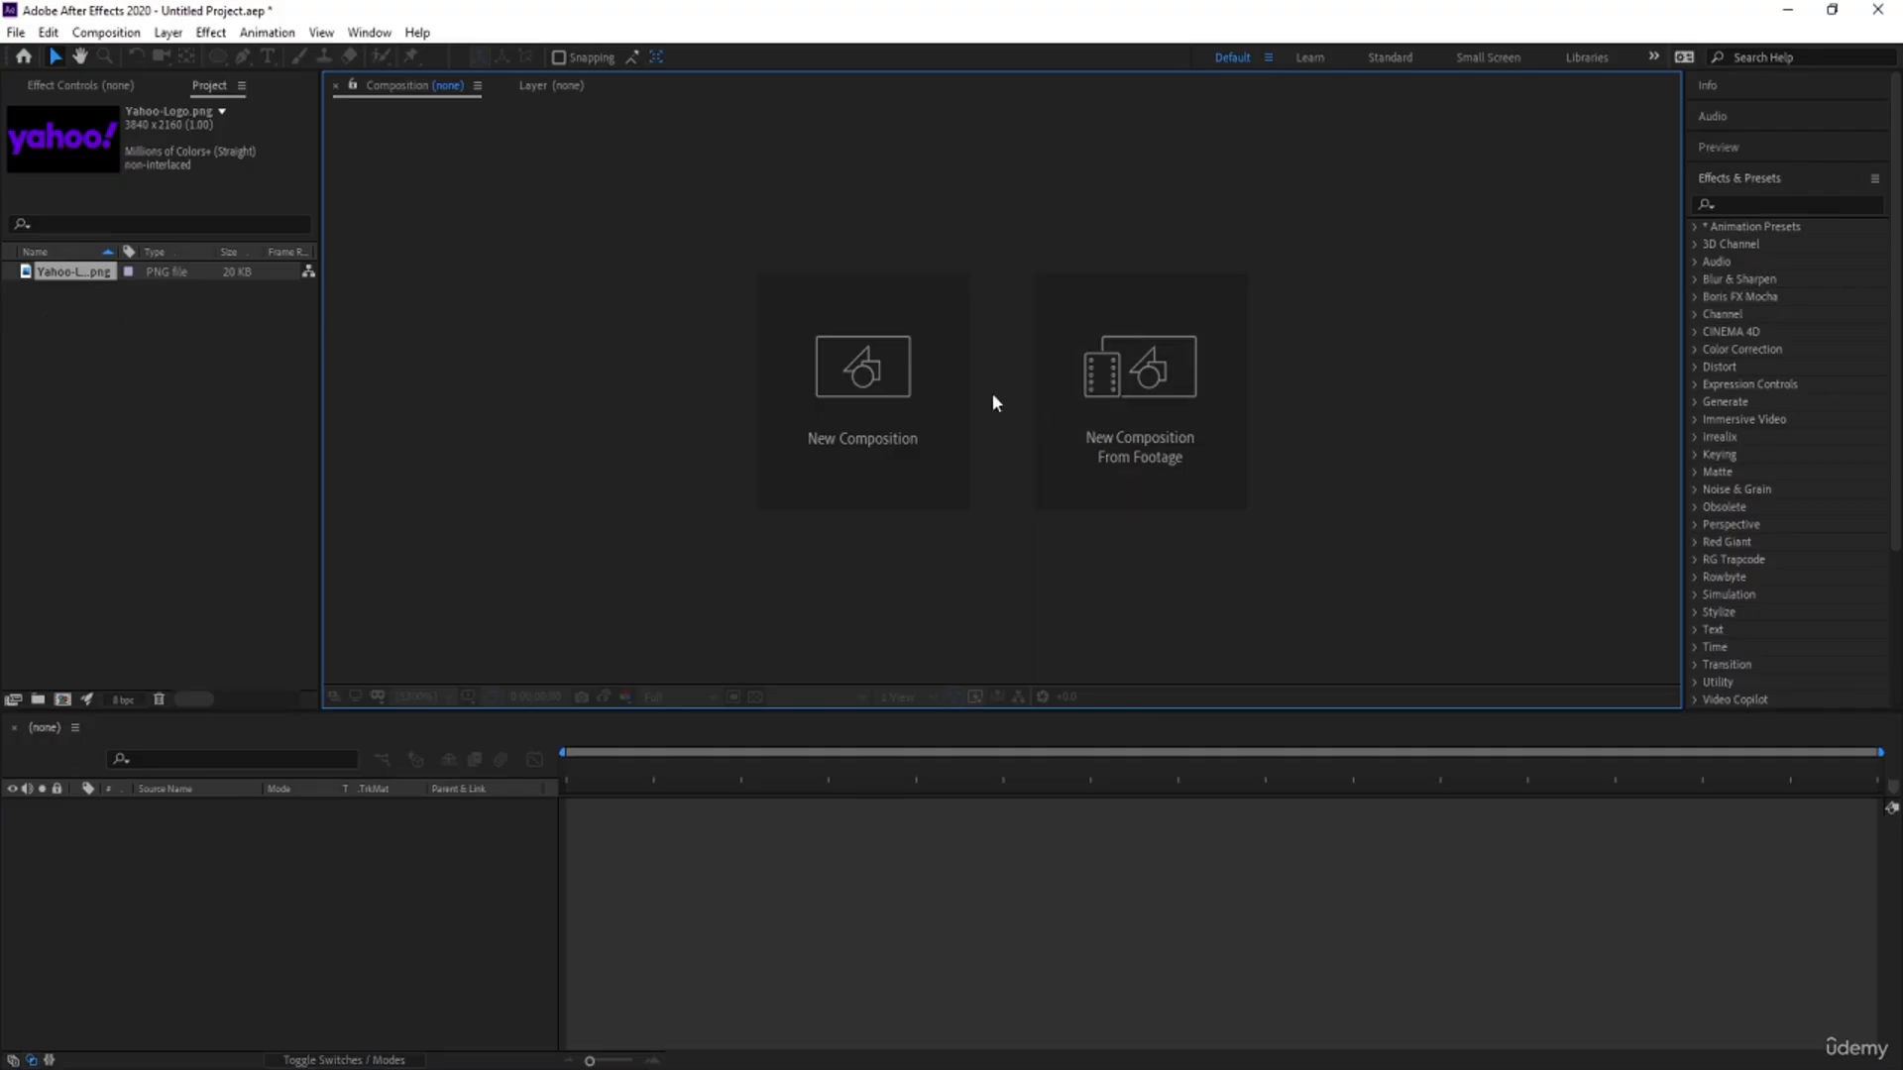
Step: Create a 1920 × 1080 px, 30 fps, 30-second composition named Main Animation and show its Title/Action Safe guides
click(887, 363)
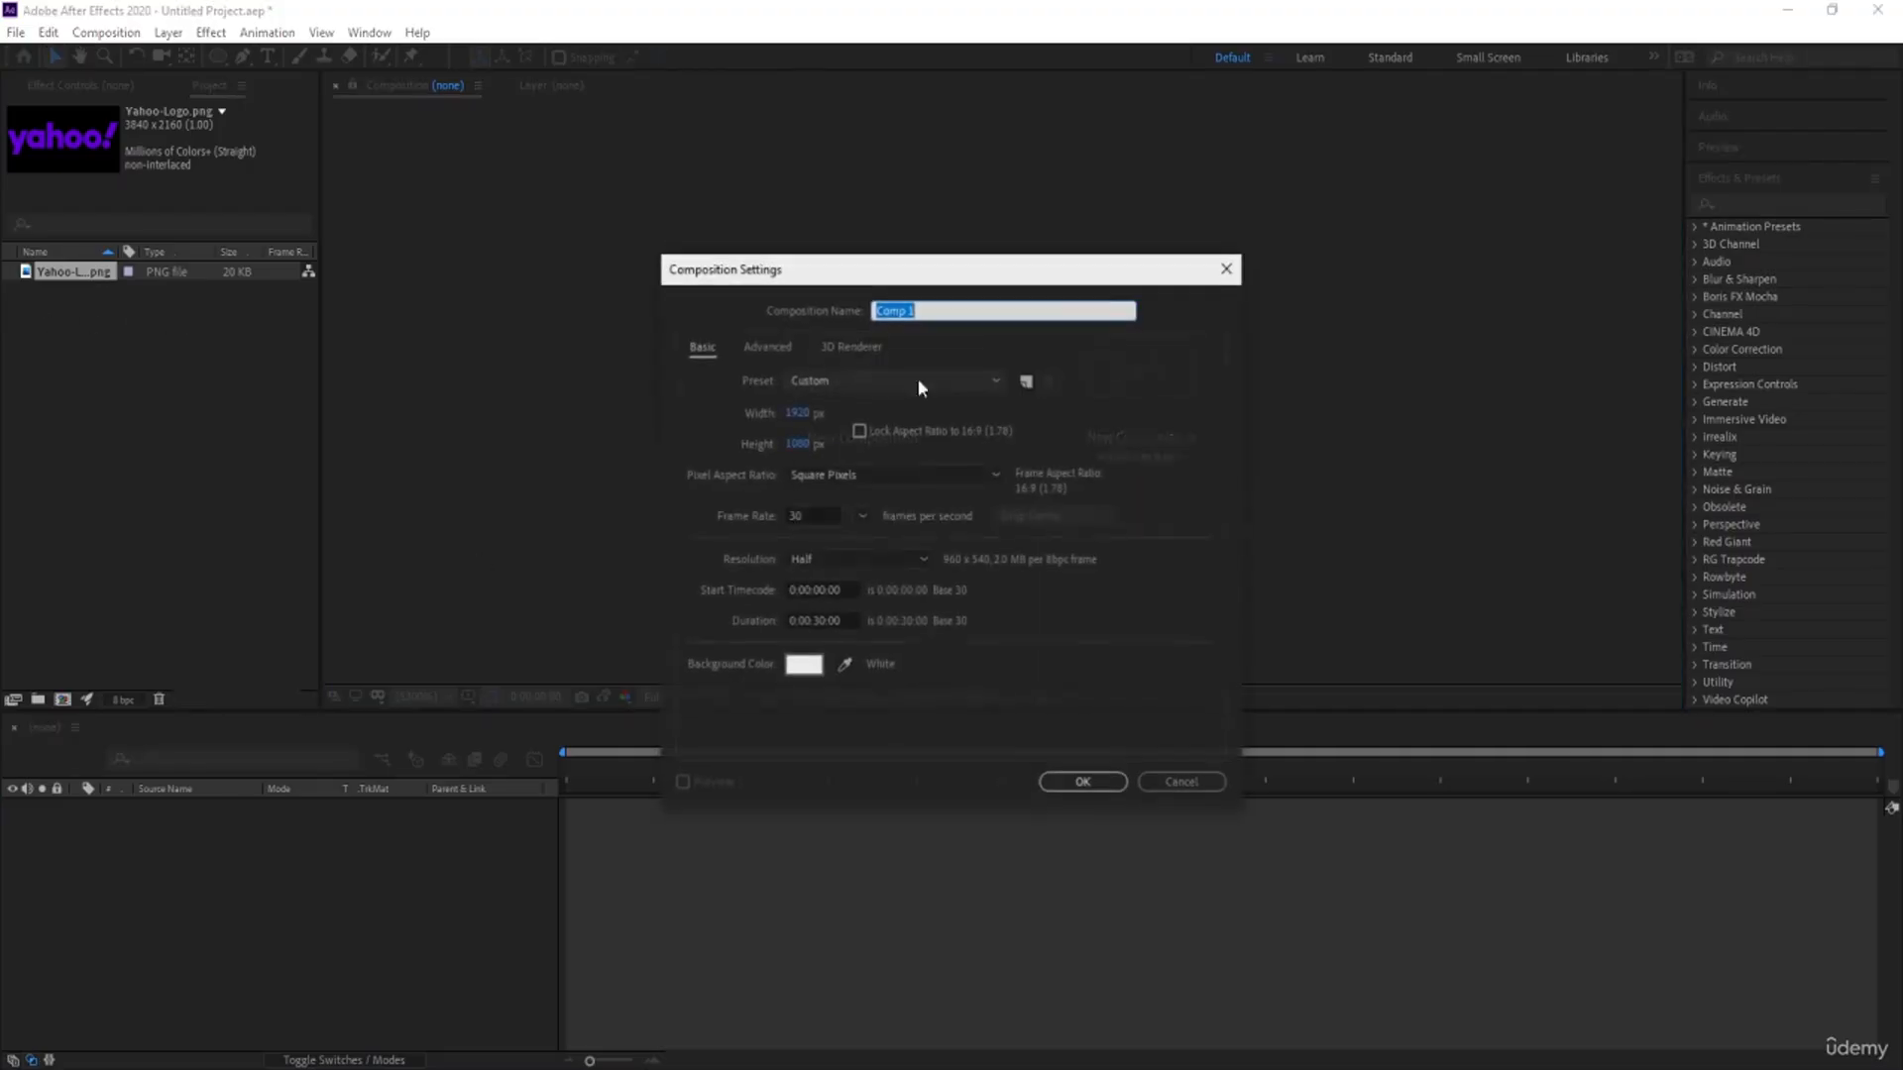
text(Main Animation)
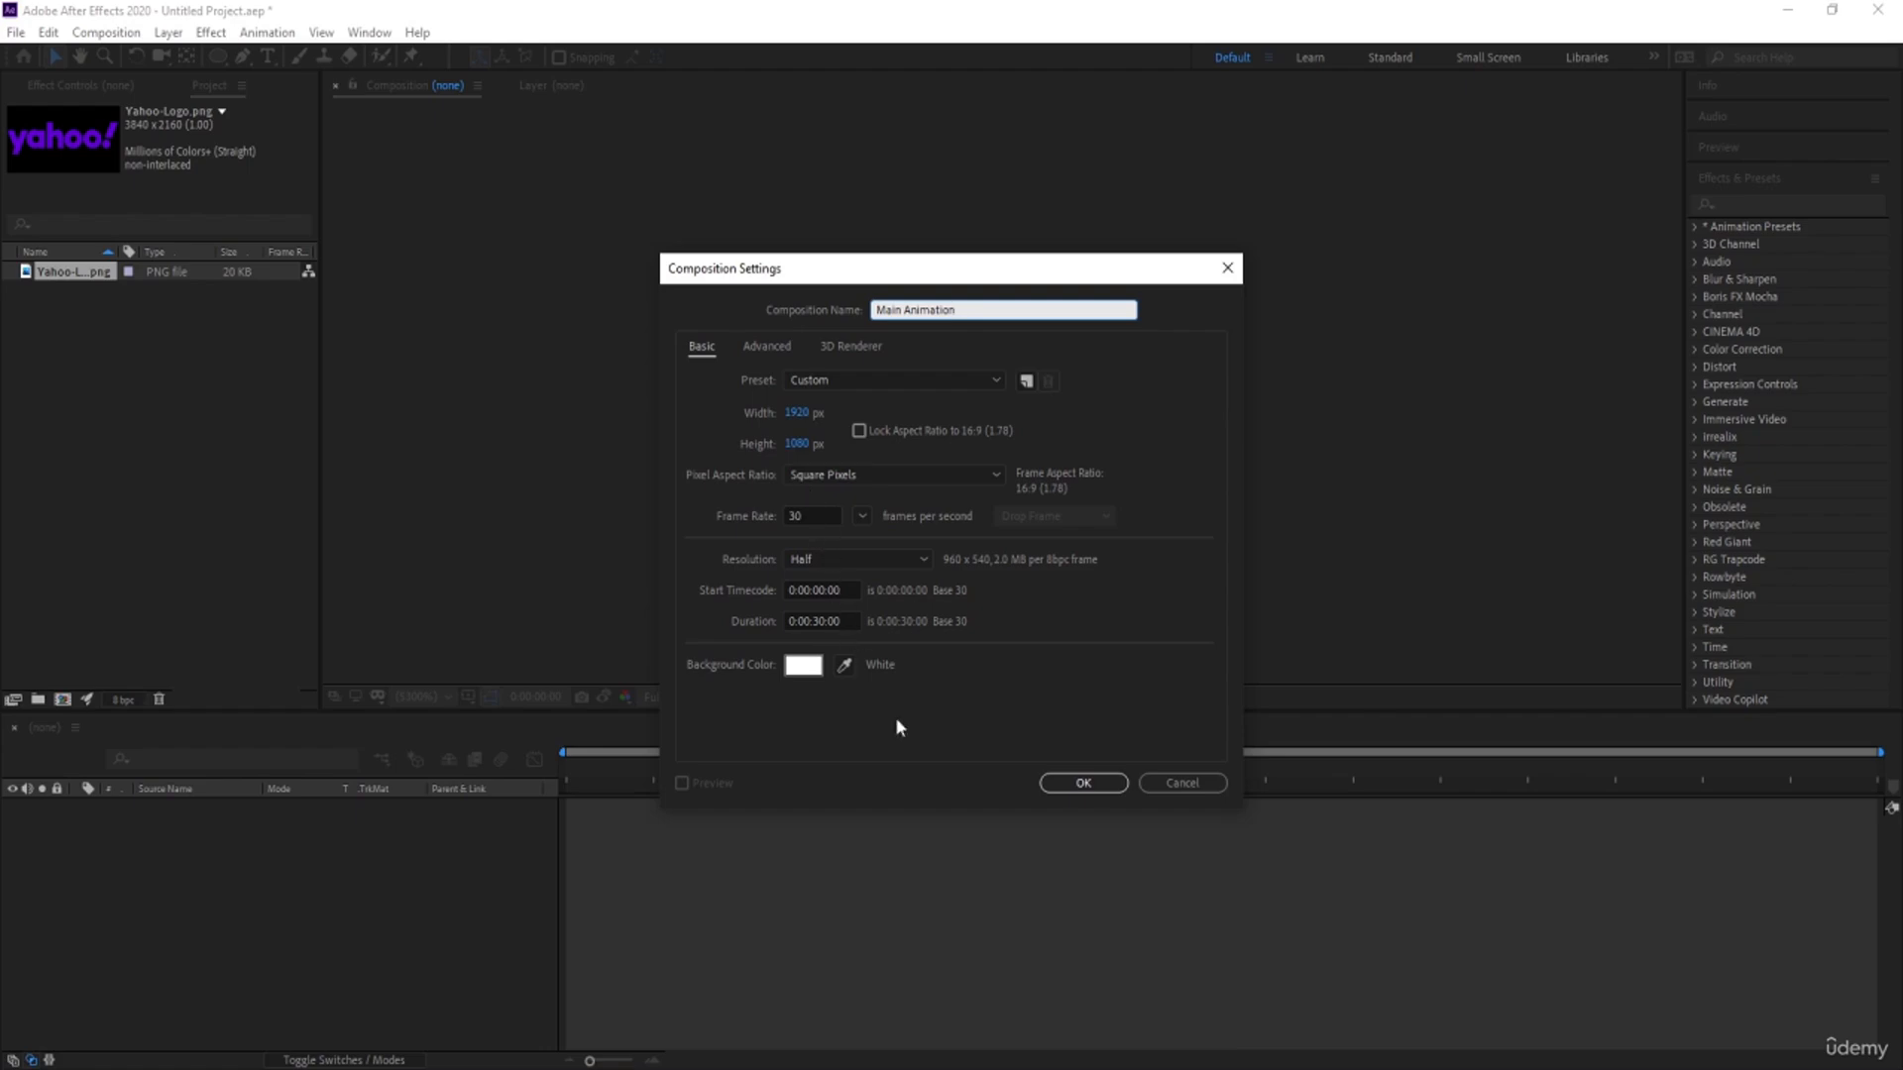
click(1083, 783)
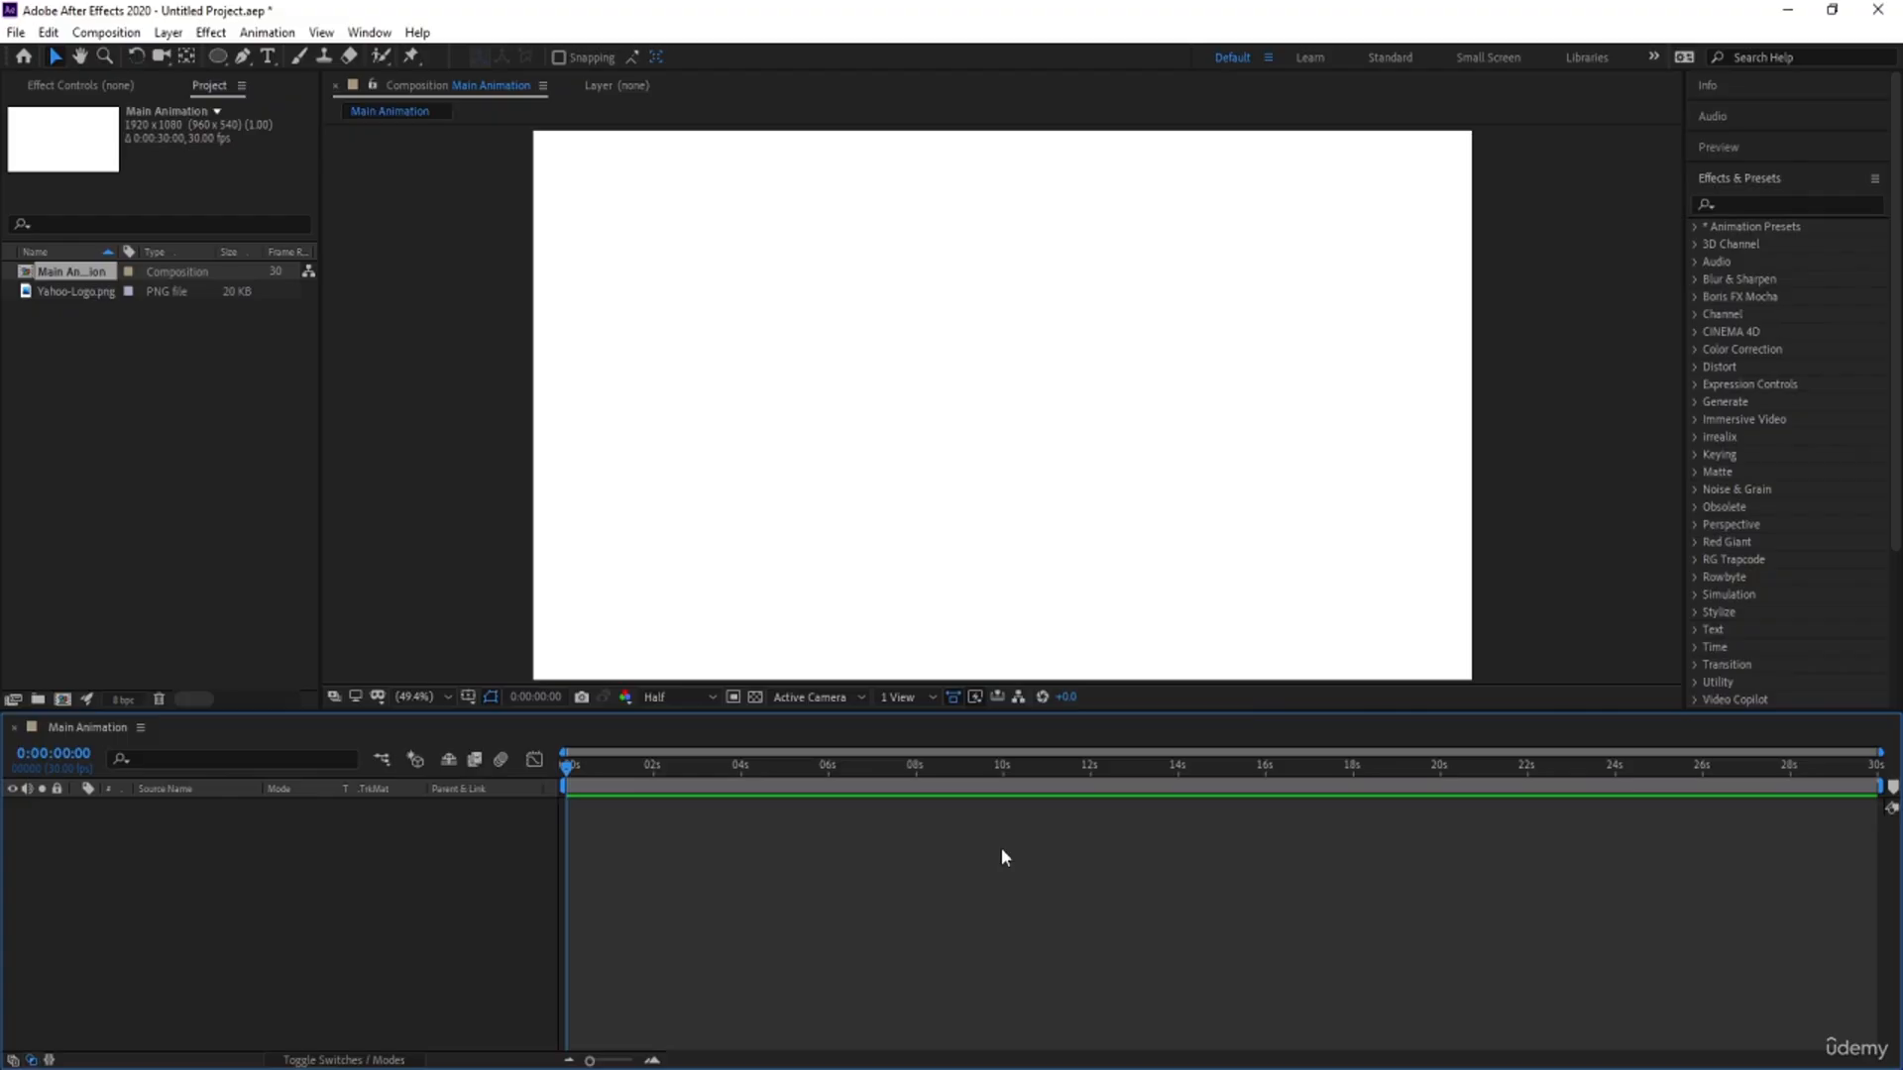
click(468, 696)
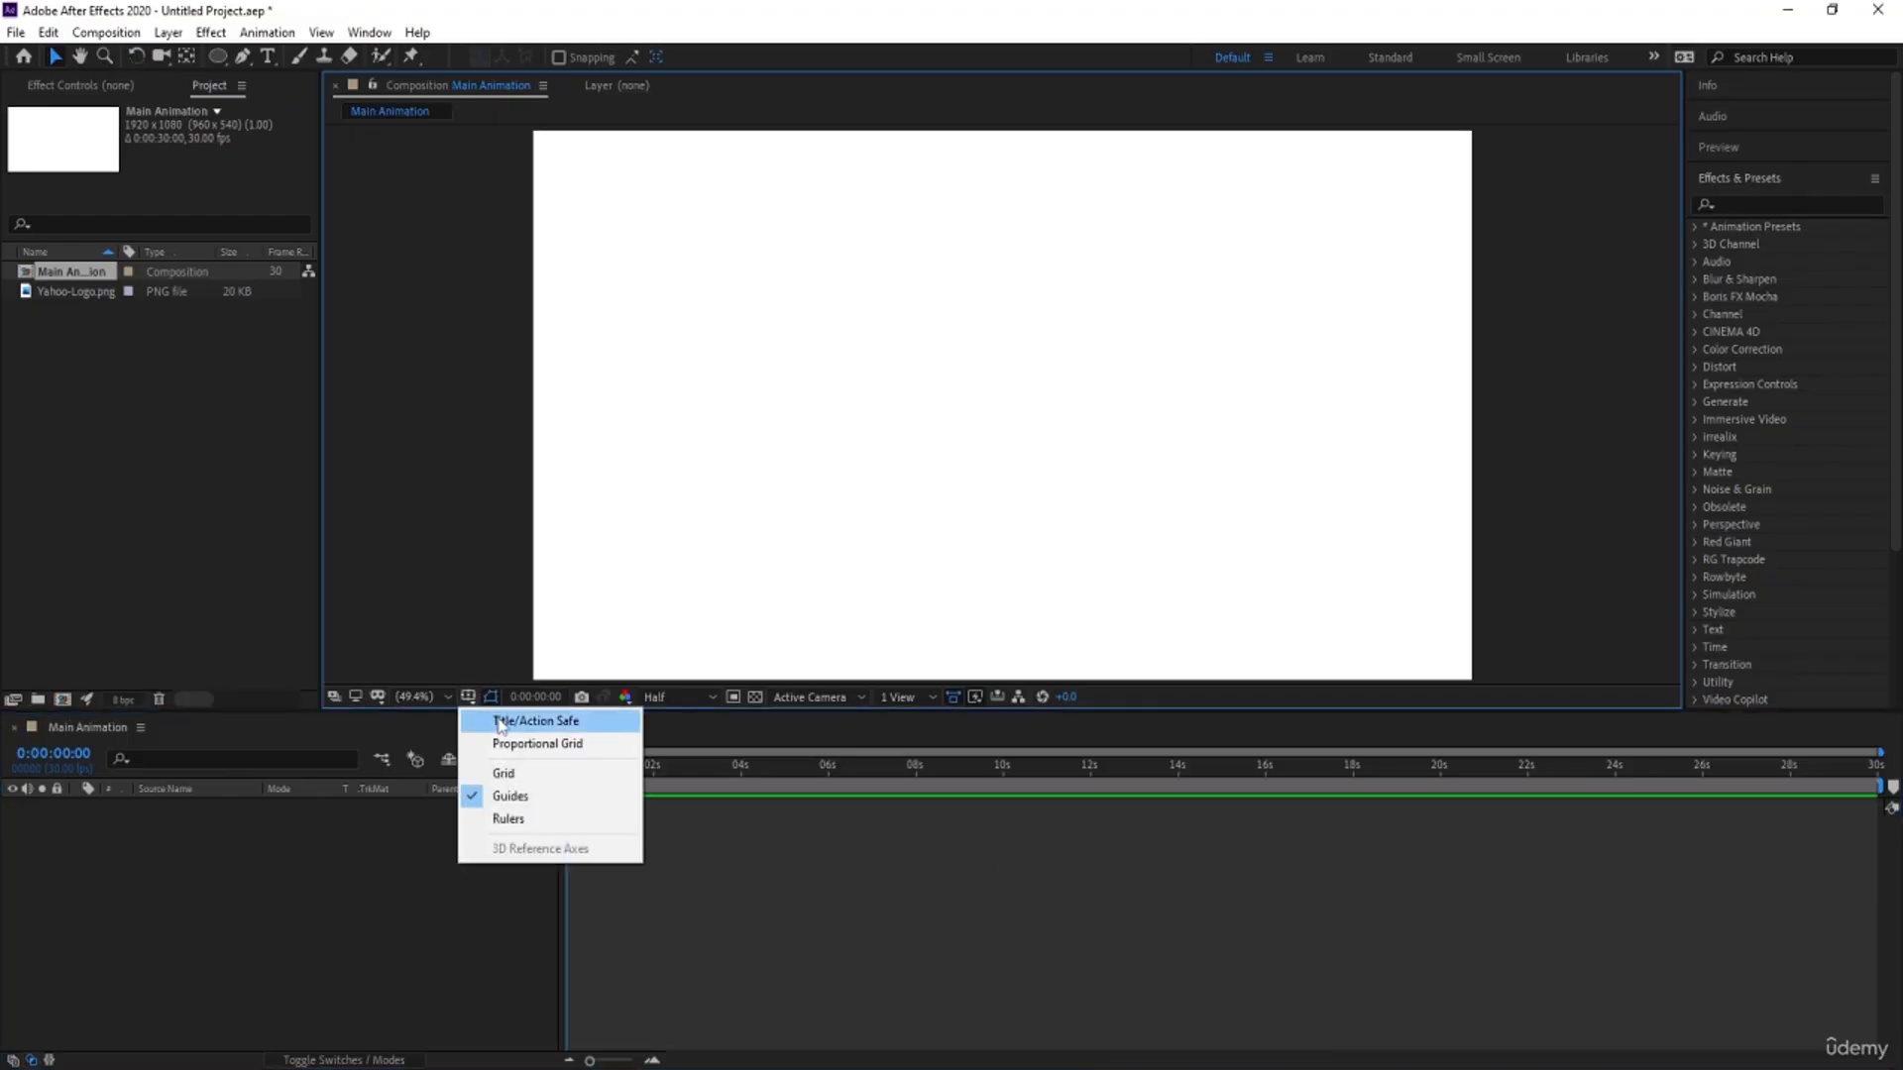
click(501, 723)
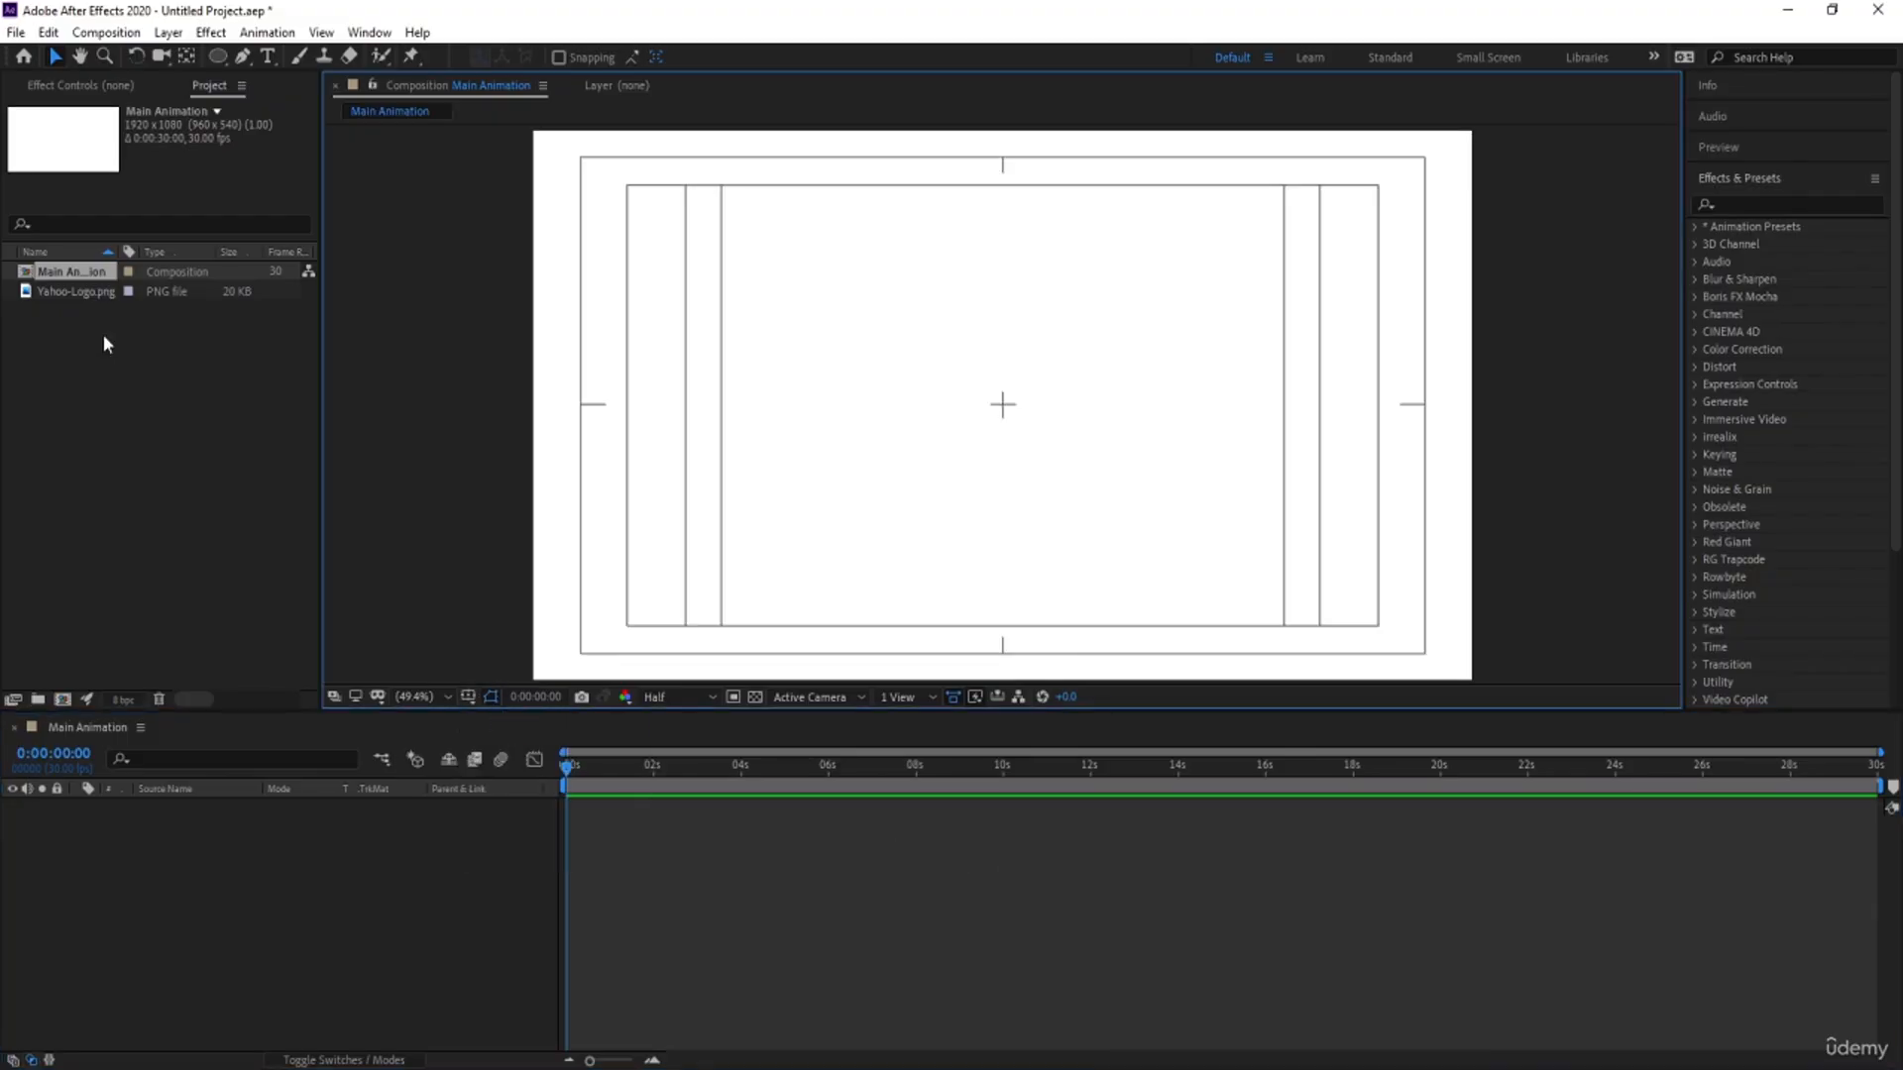
Step: Add Yahoo-Logo.png to the Main Animation composition and scale it down to 17%
click(92, 303)
drag(83, 295, 321, 829)
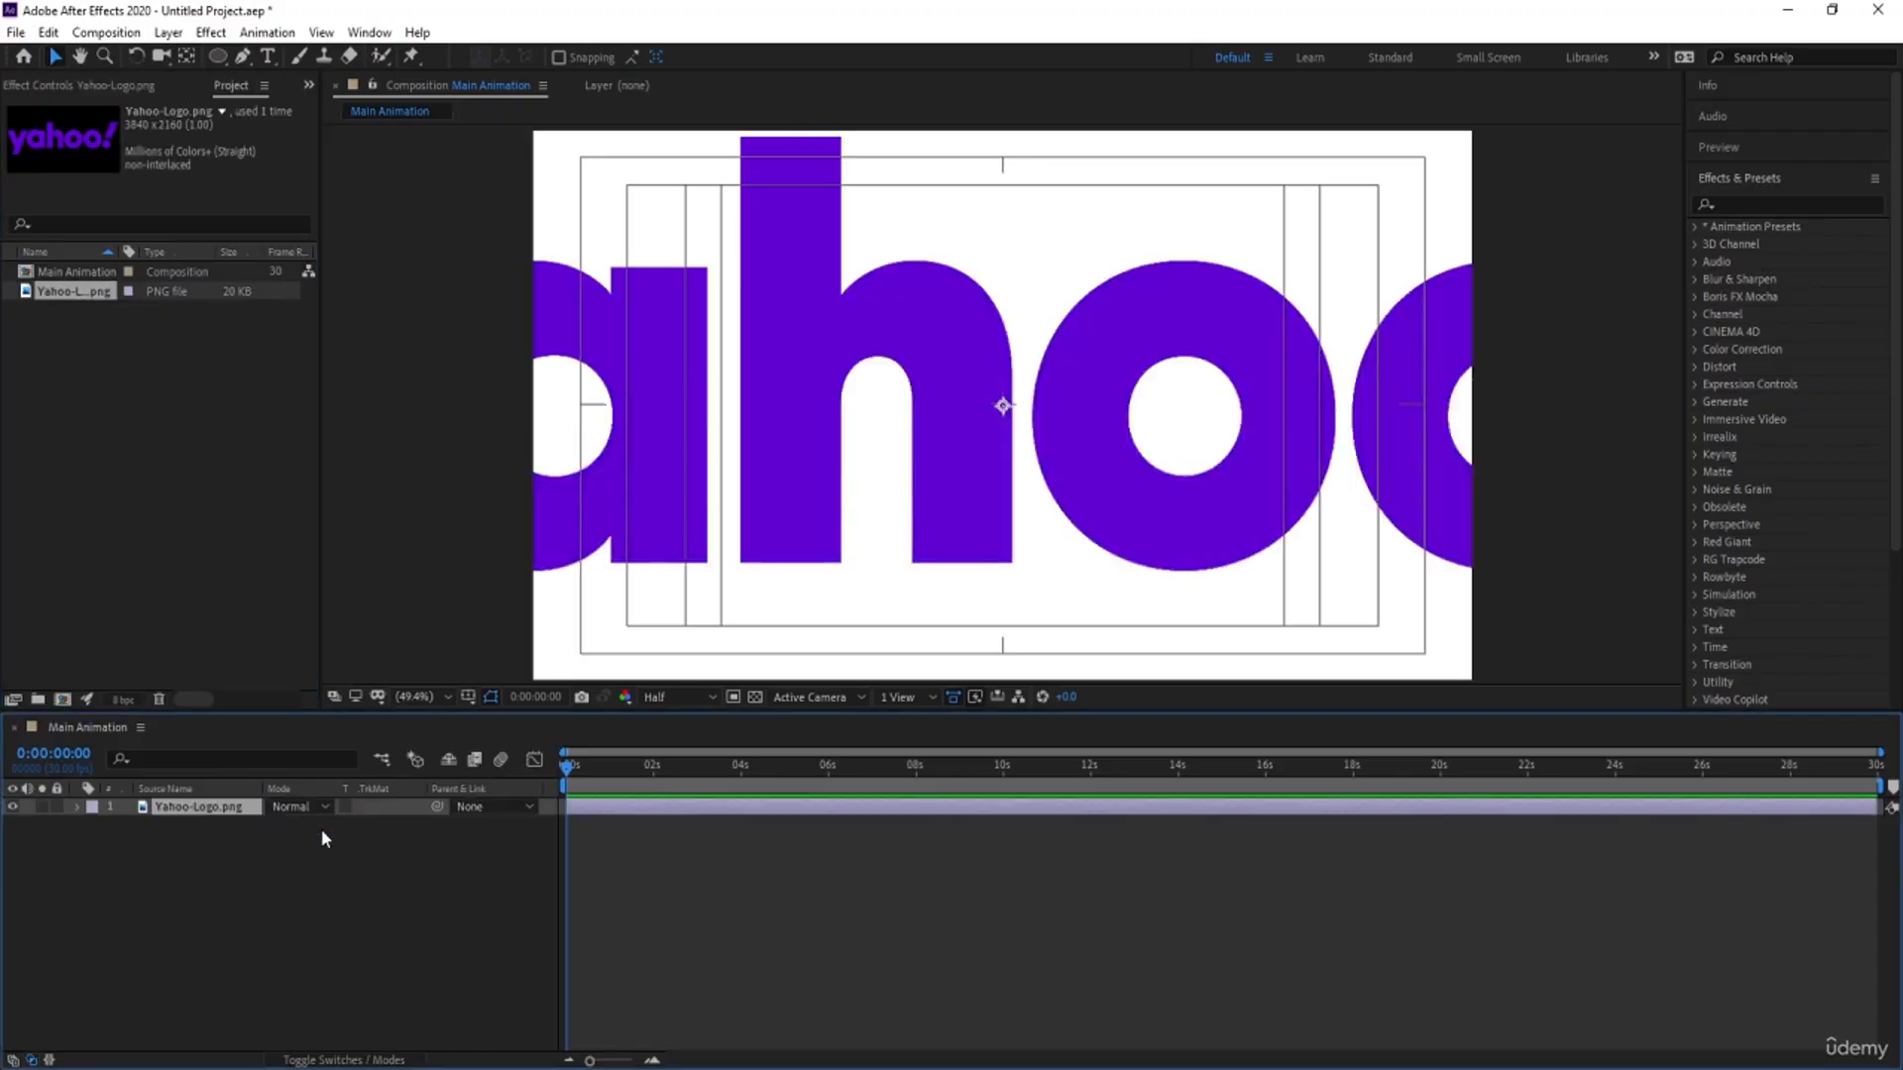
key(s)
mouse_move(297, 825)
mouse_down()
mouse_move(231, 834)
mouse_move(276, 825)
mouse_up()
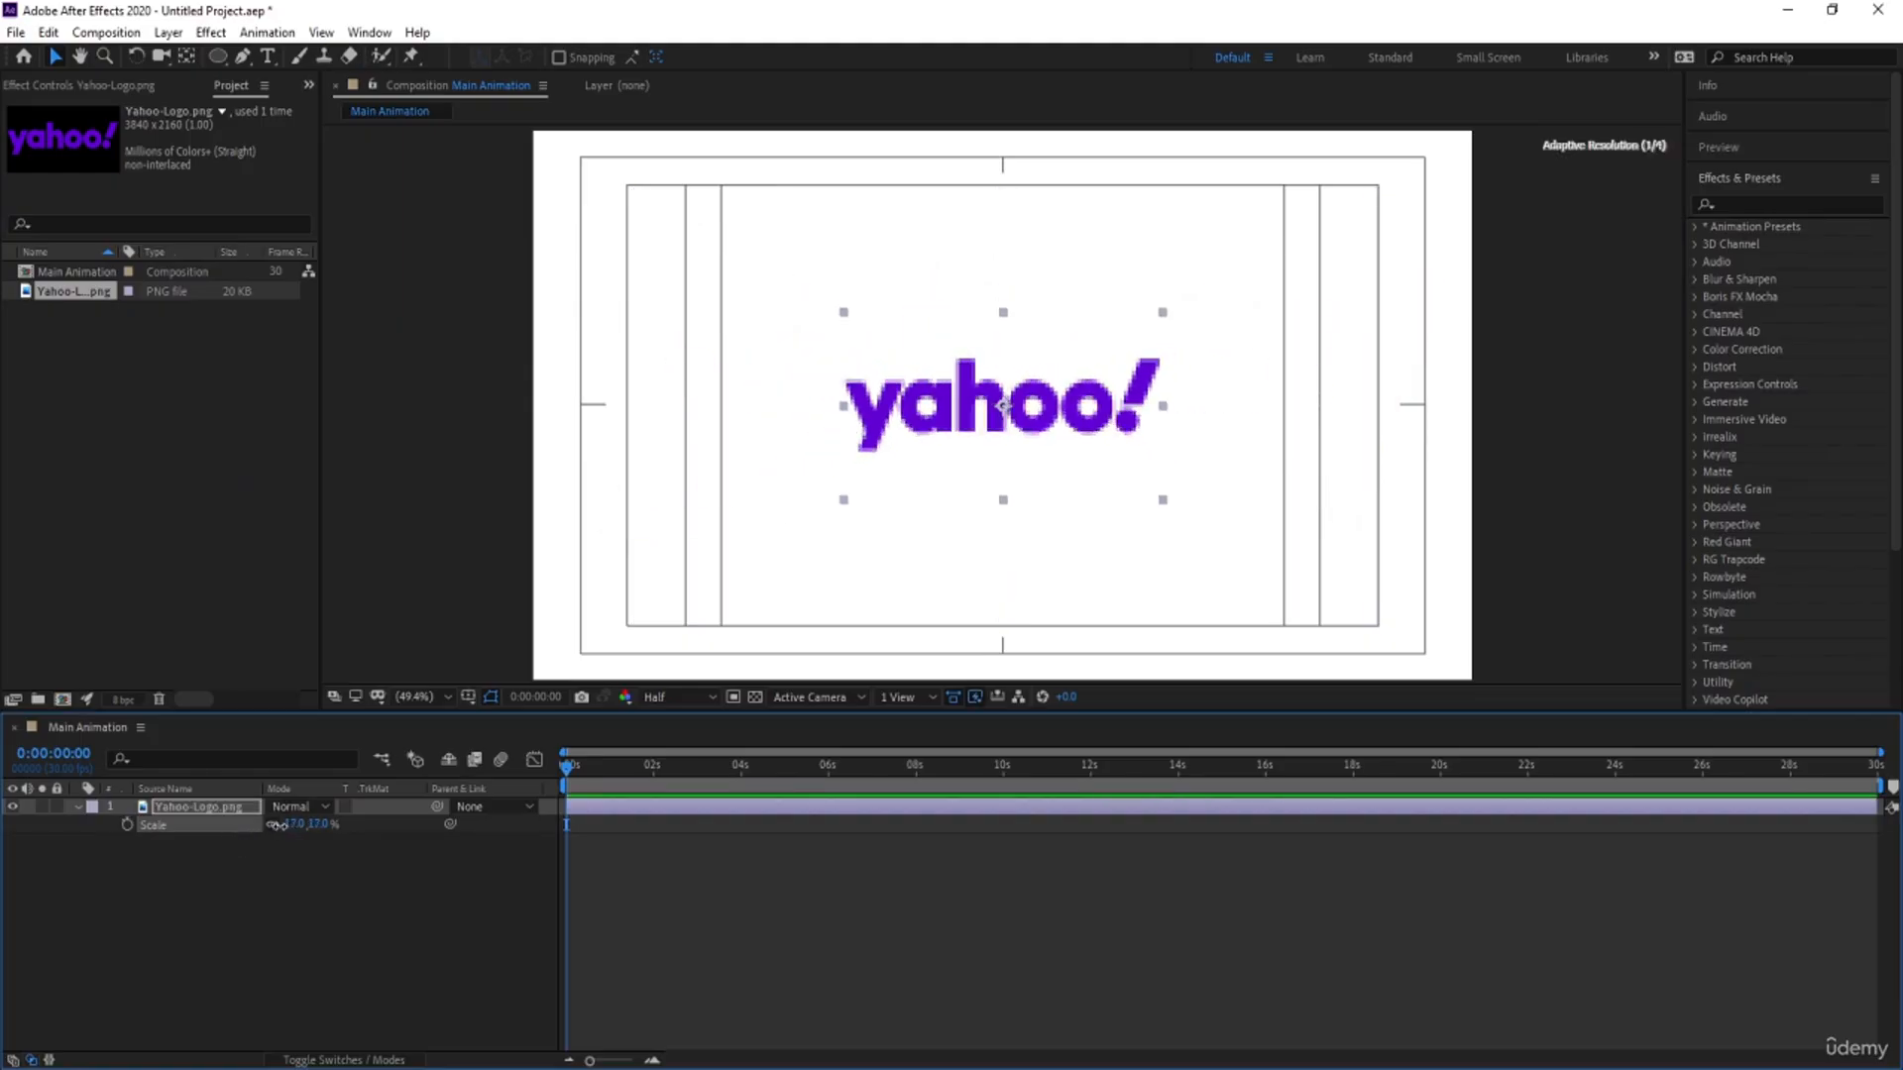
click(222, 876)
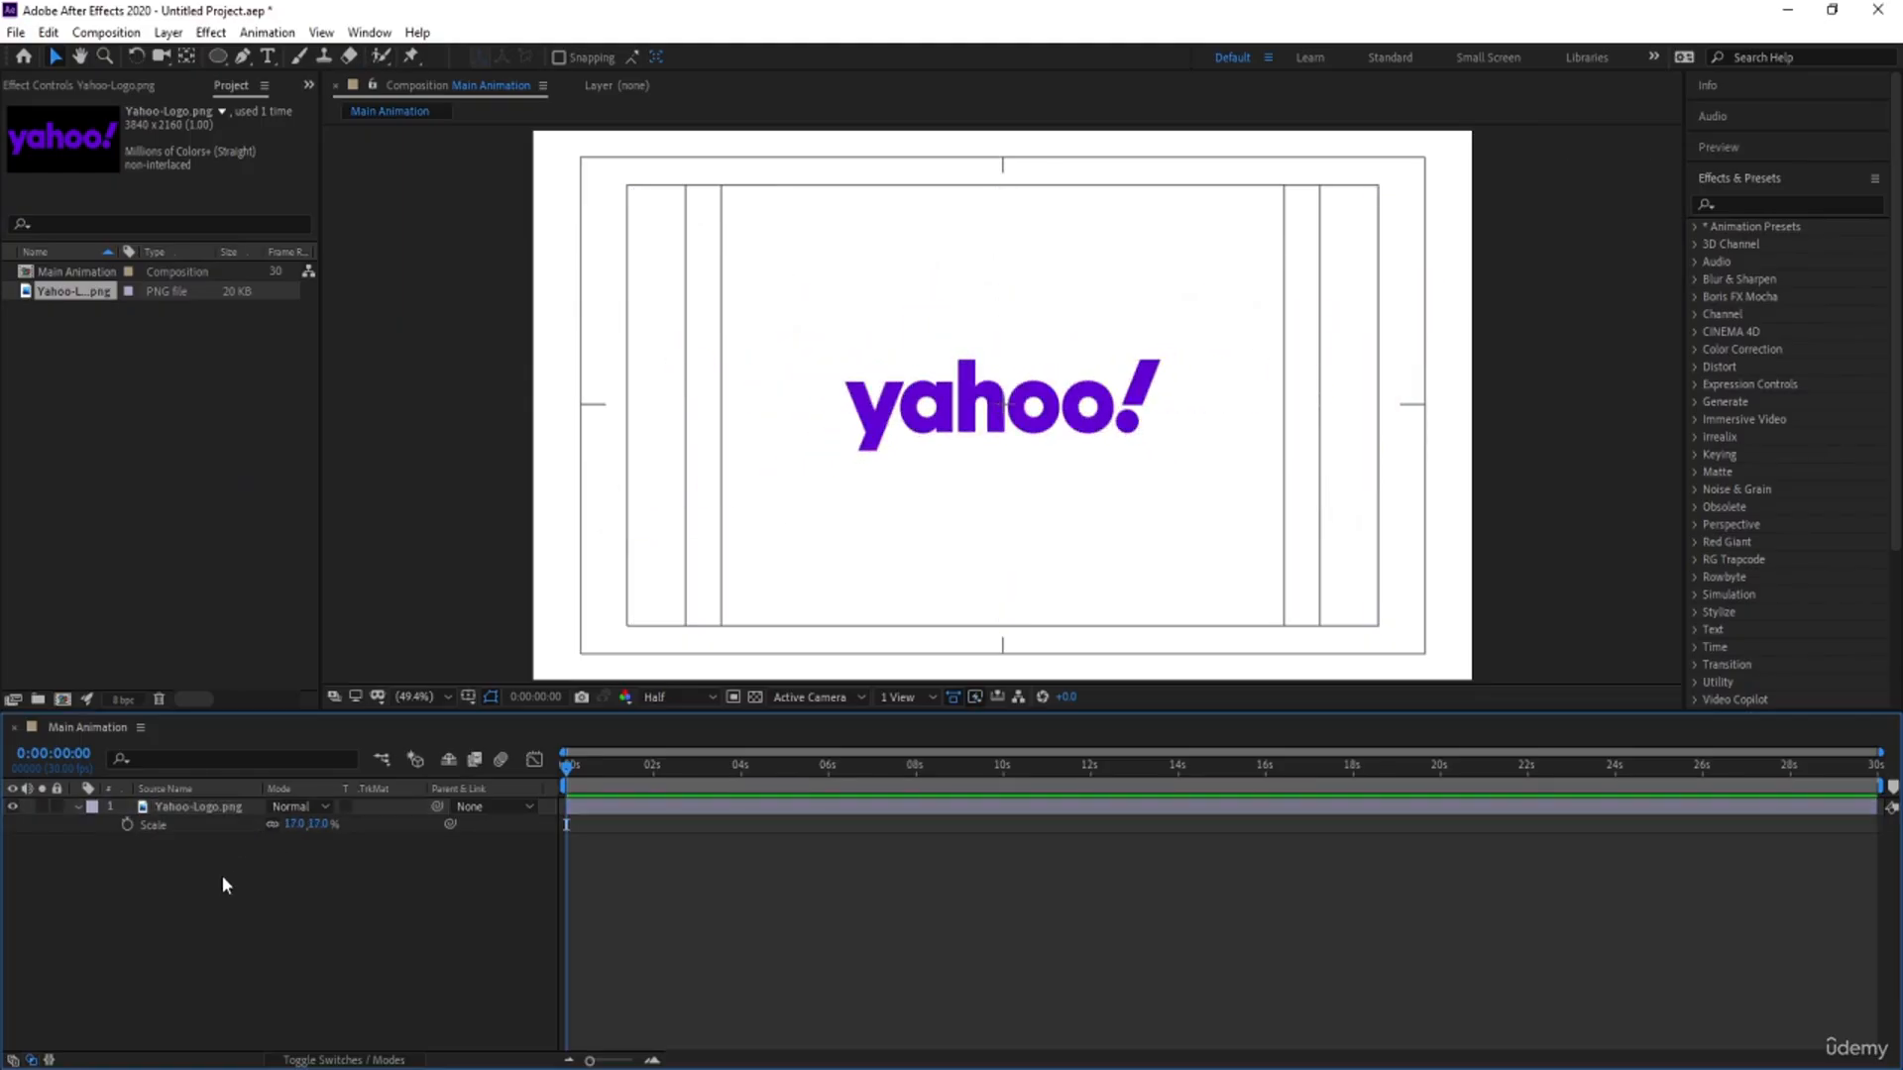
Step: Draw a circle over the middle of the logo with the Ellipse Tool, filled with purple sampled from the logo
click(218, 58)
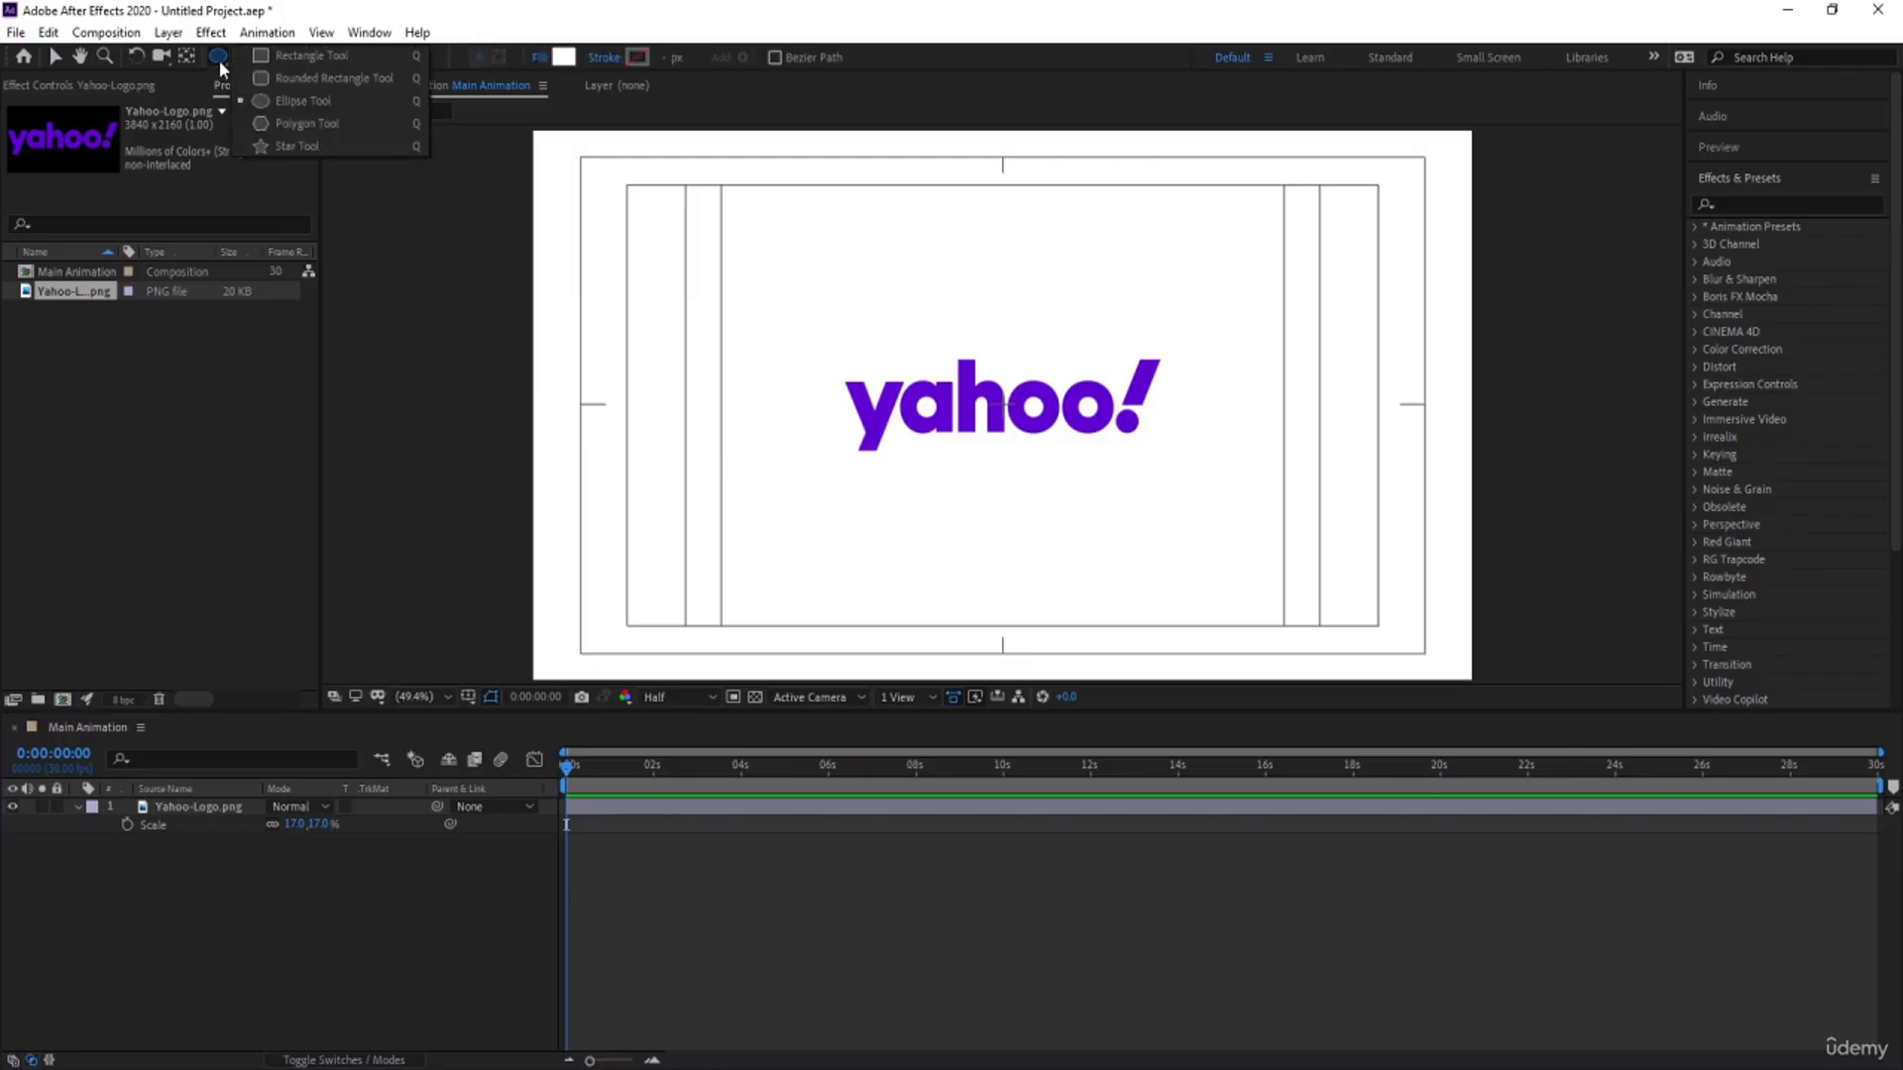
click(284, 101)
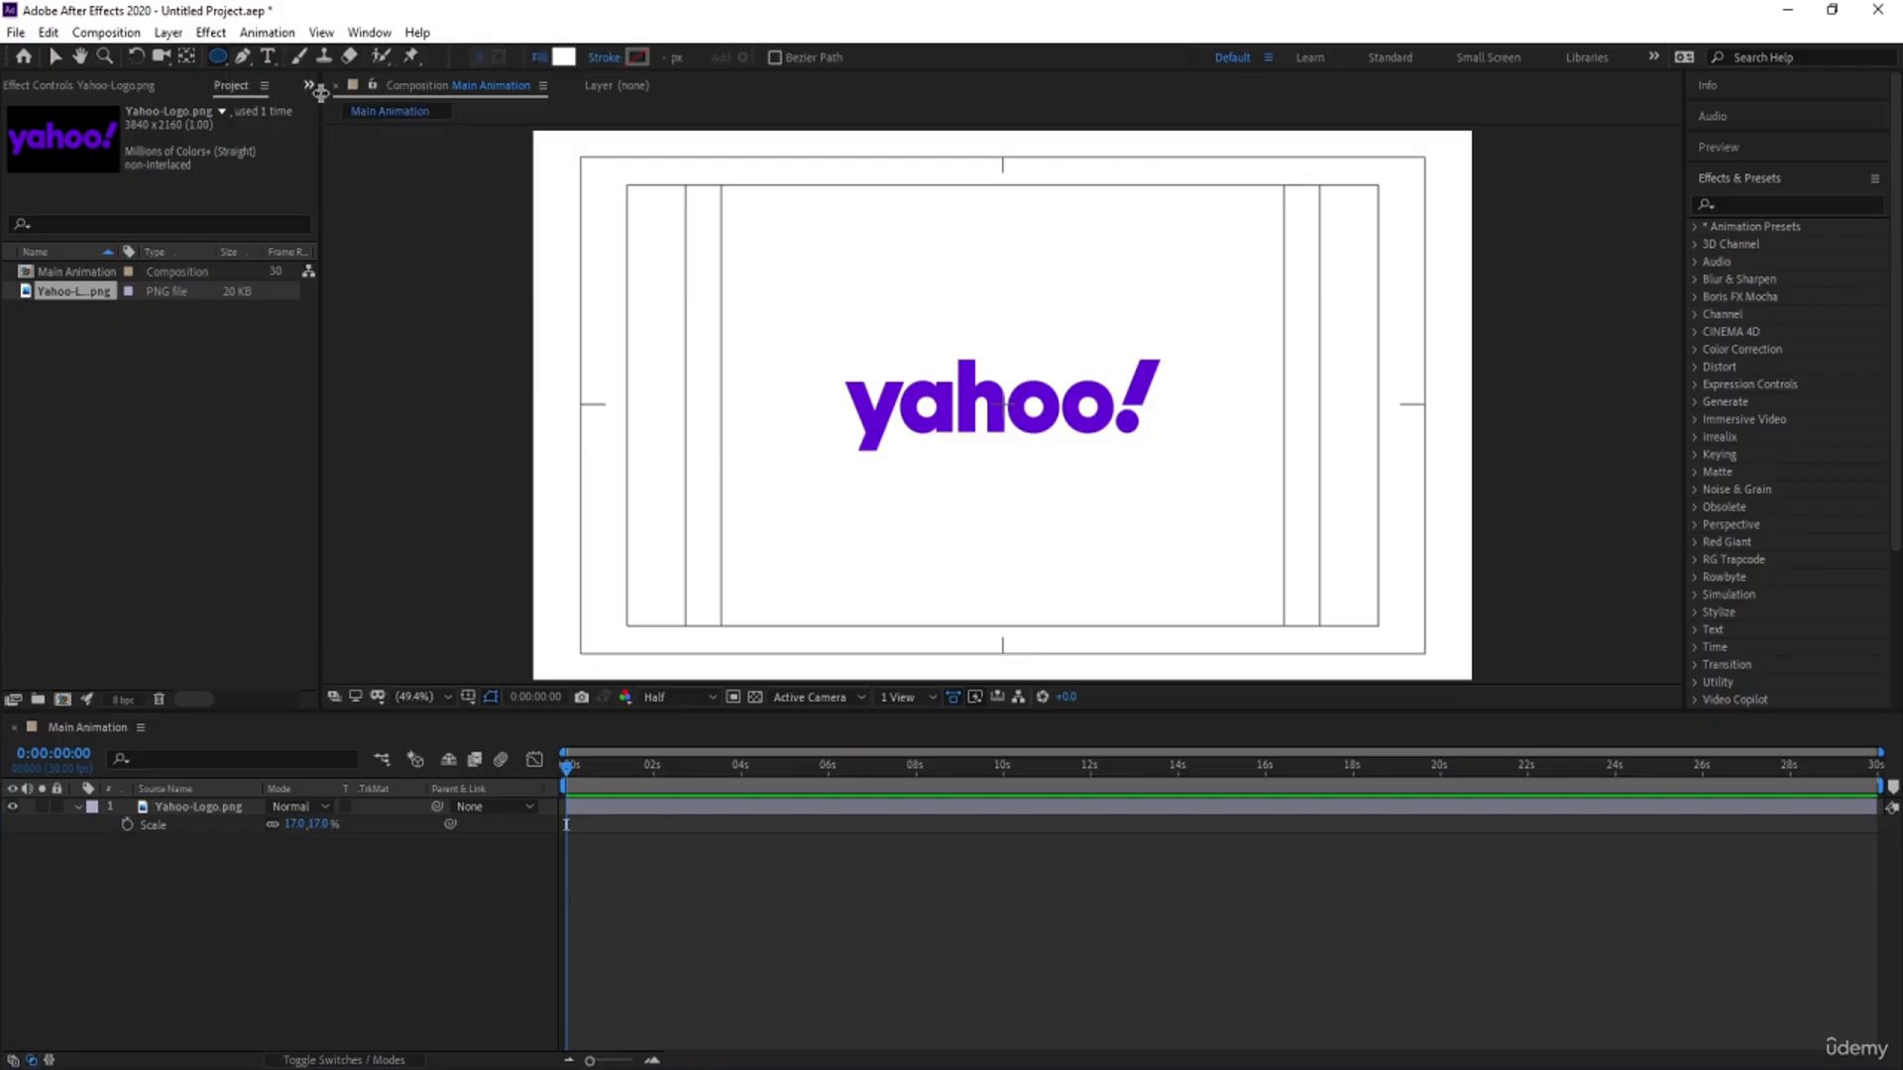
click(569, 60)
click(628, 531)
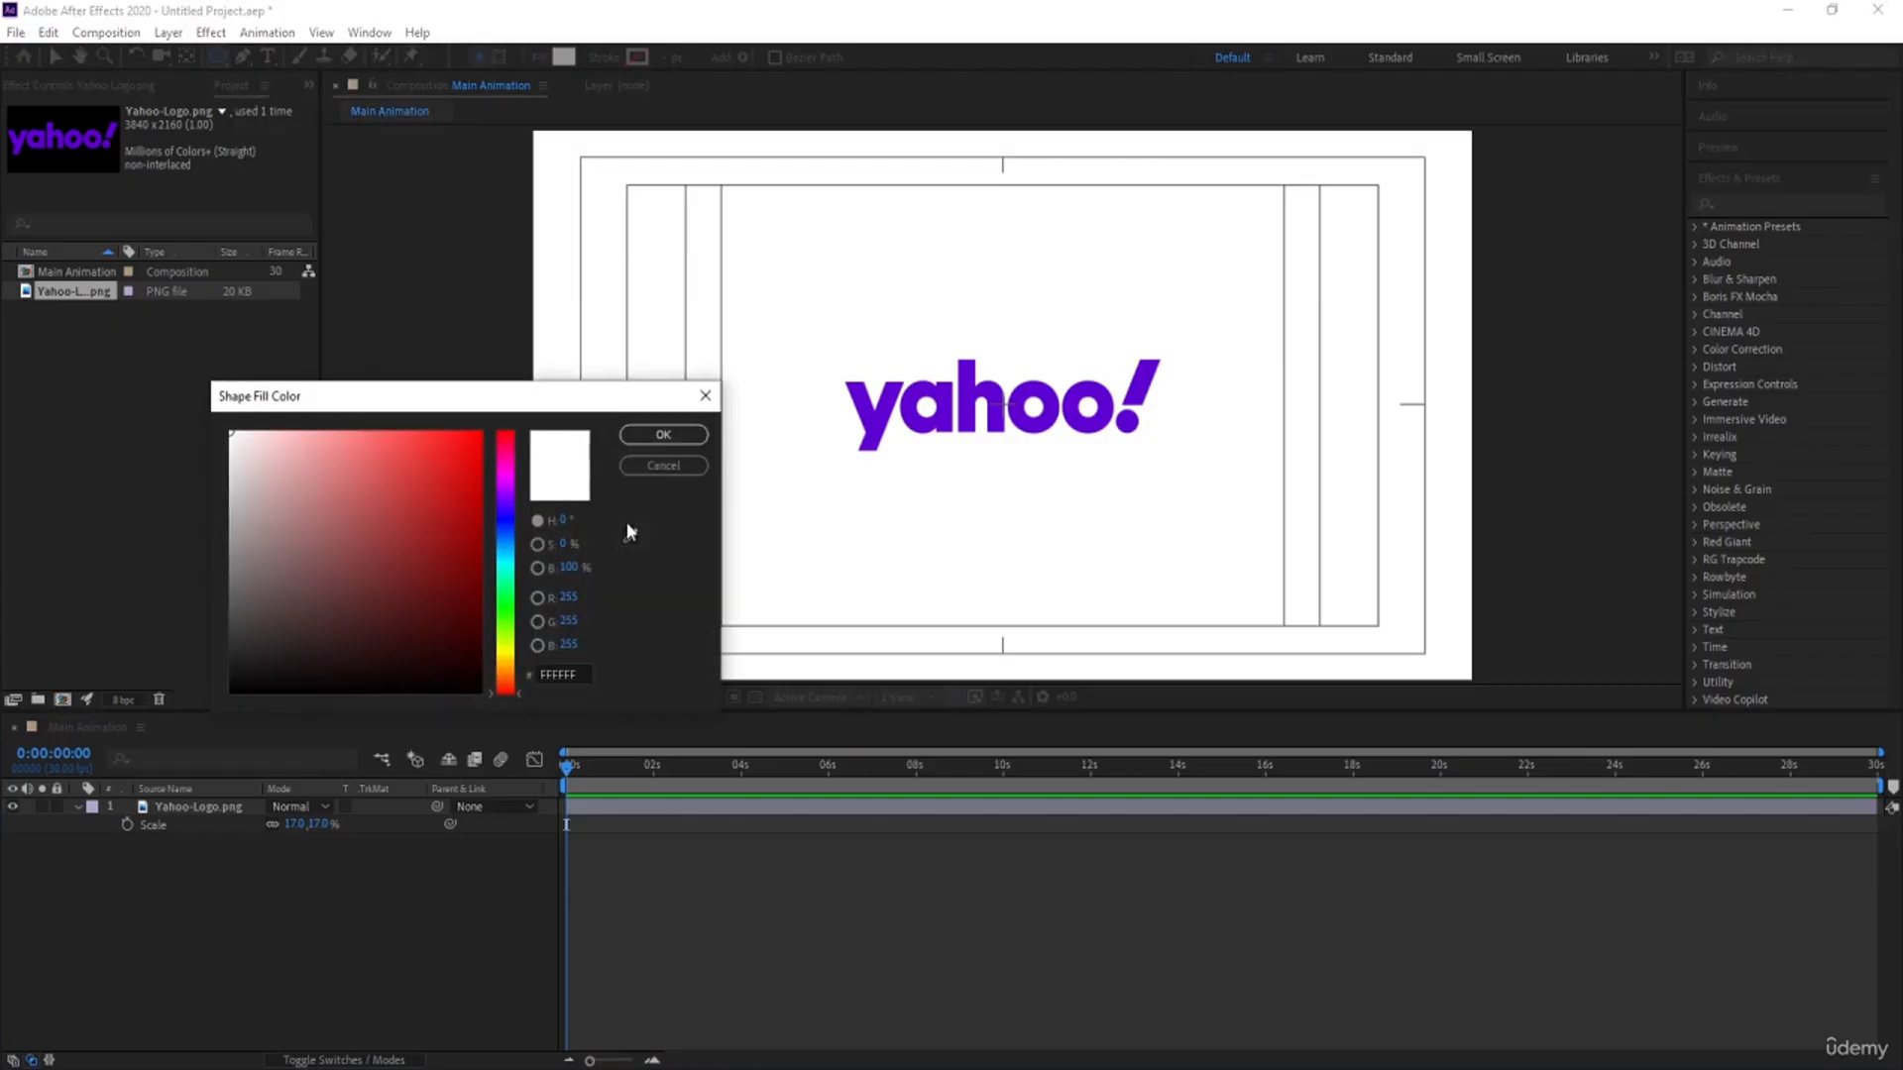
click(897, 408)
click(654, 438)
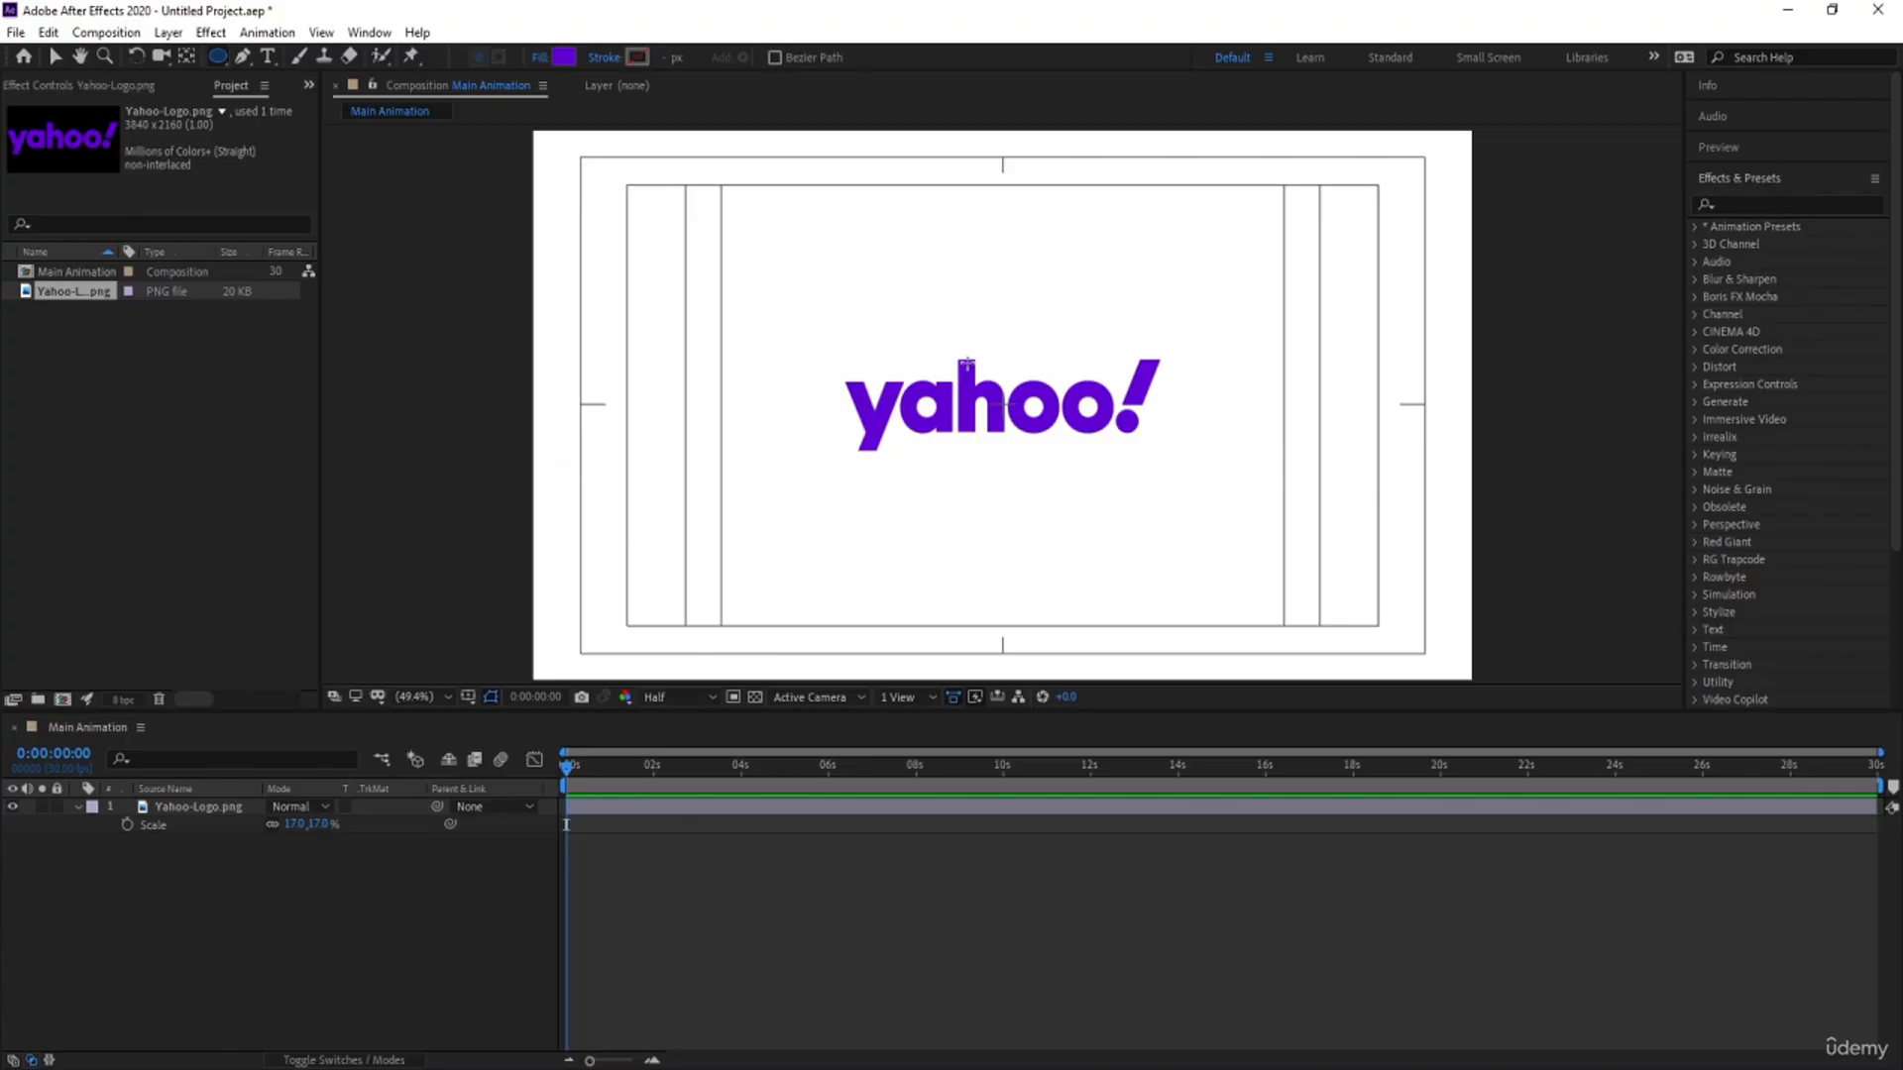
drag(966, 364, 1063, 451)
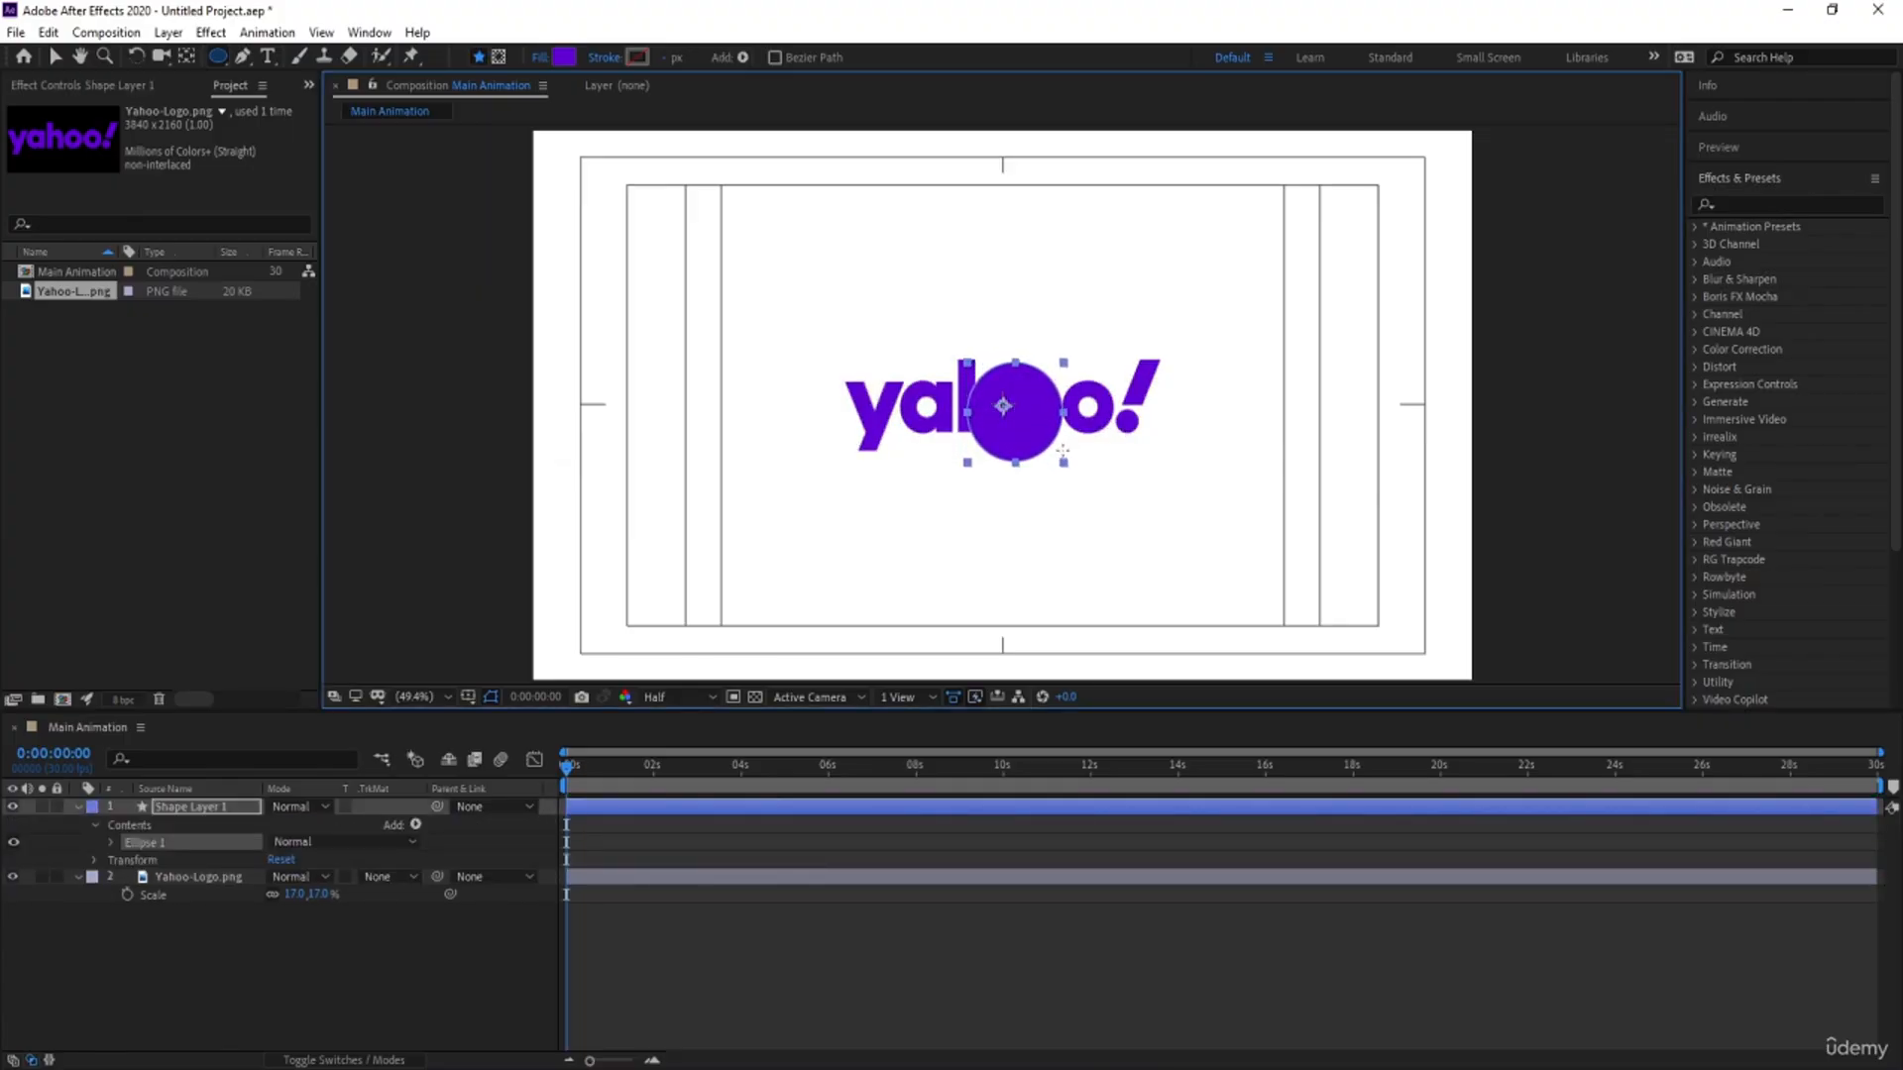
click(140, 941)
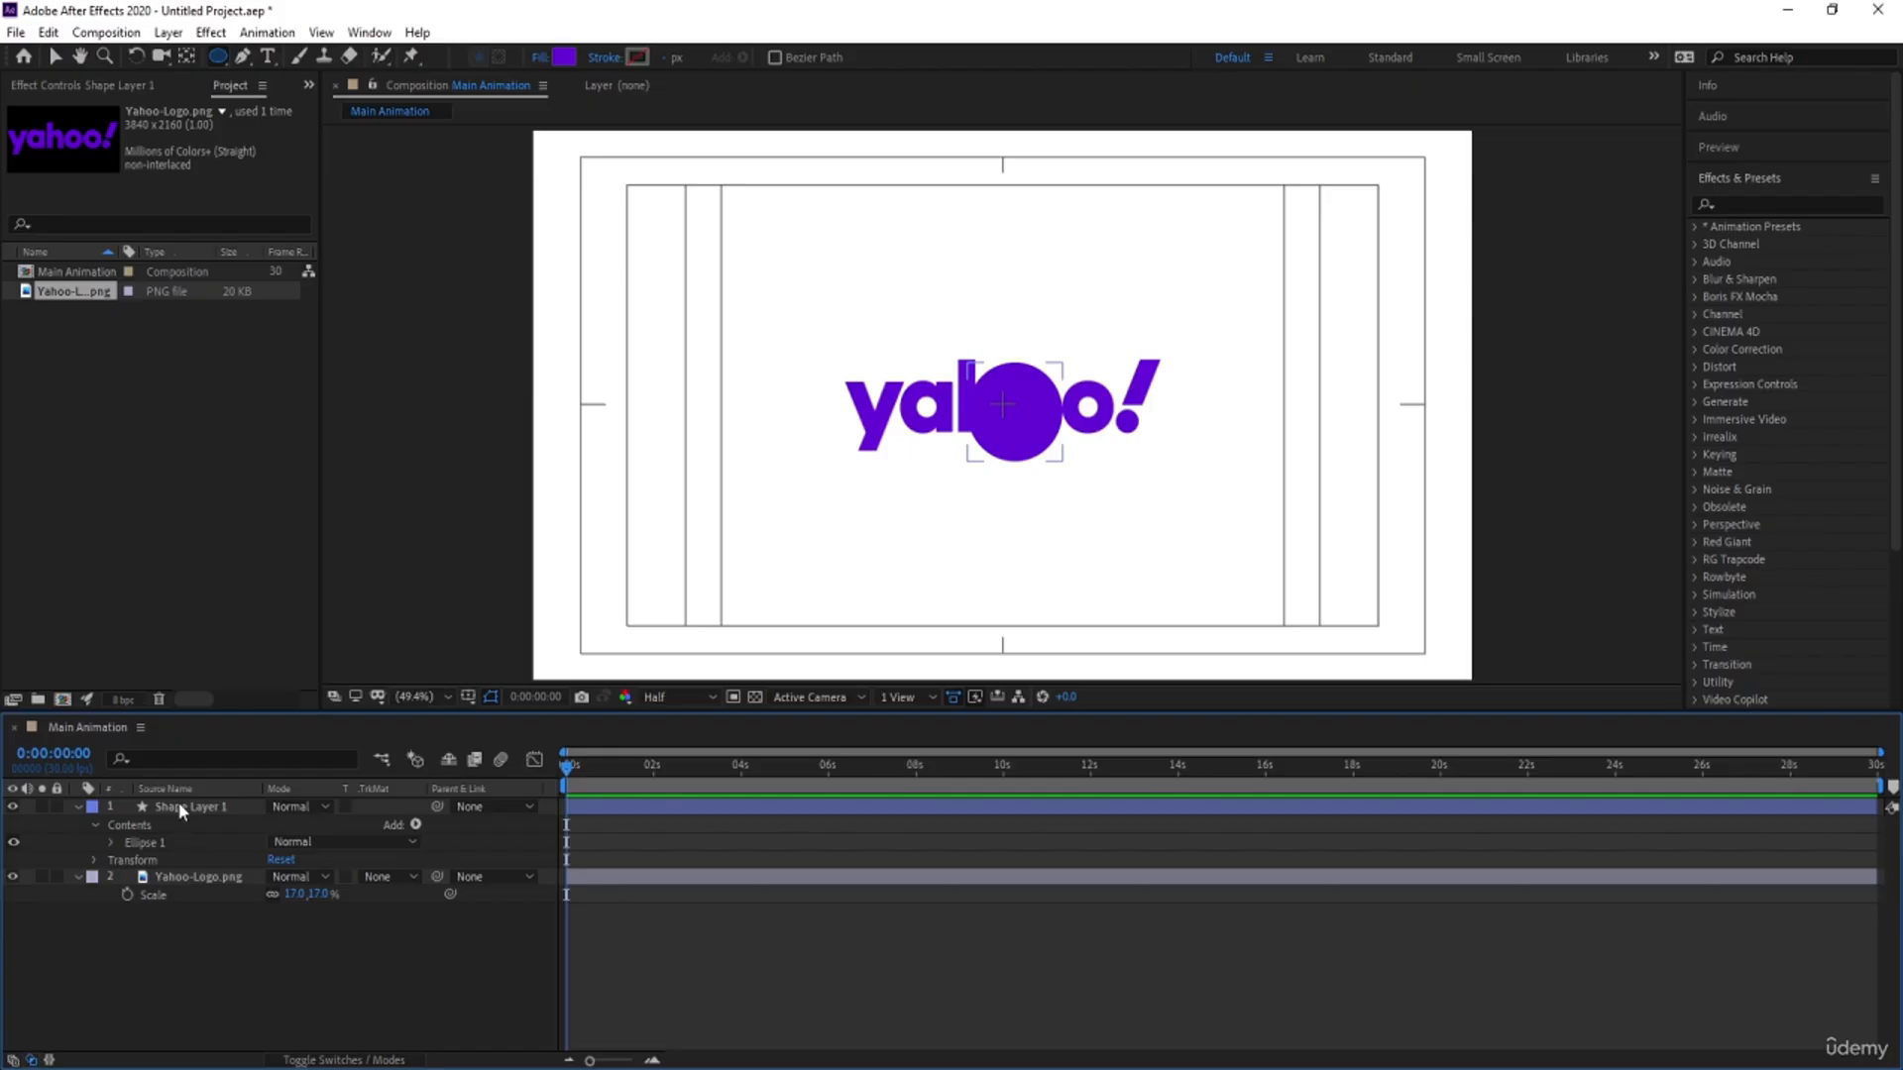
Step: Centre the circle layer's anchor point in its content and align the layer horizontally and vertically to the composition centre
click(180, 806)
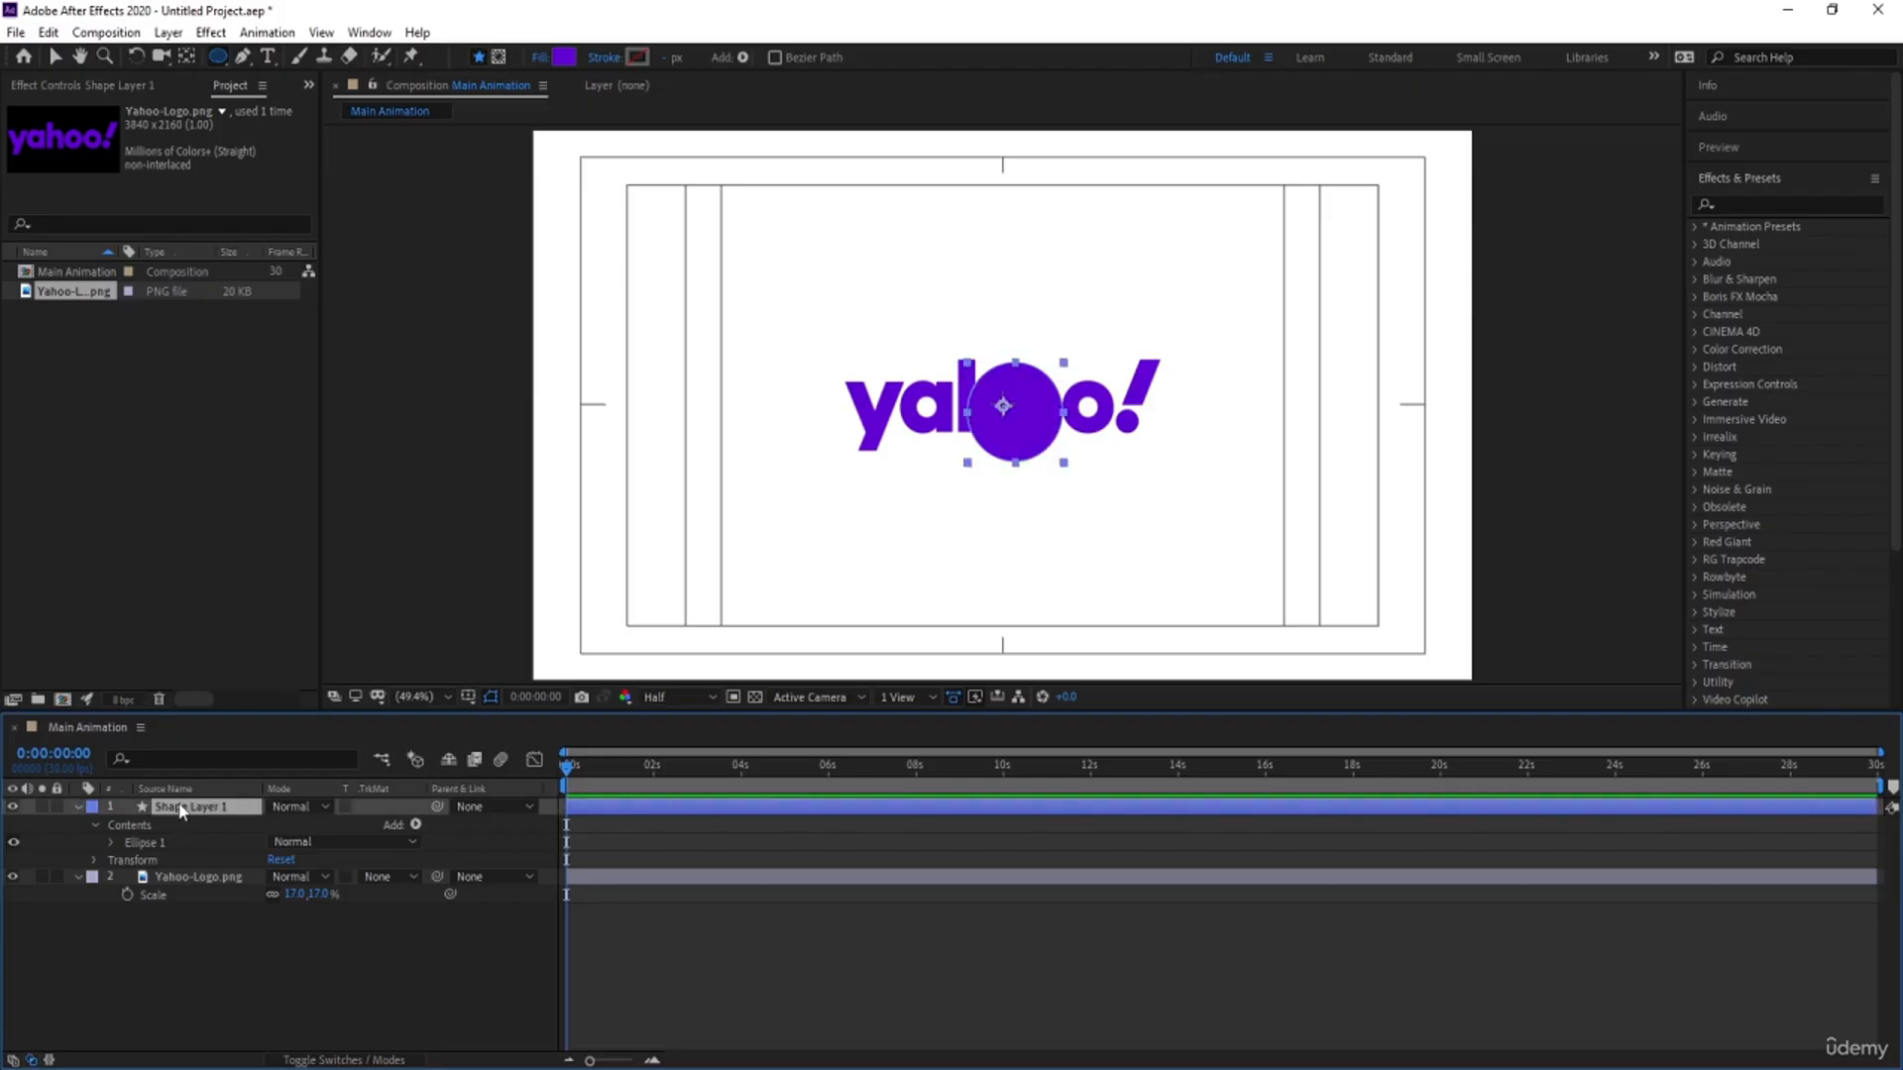
key(ctrl+alt+Home)
click(1705, 188)
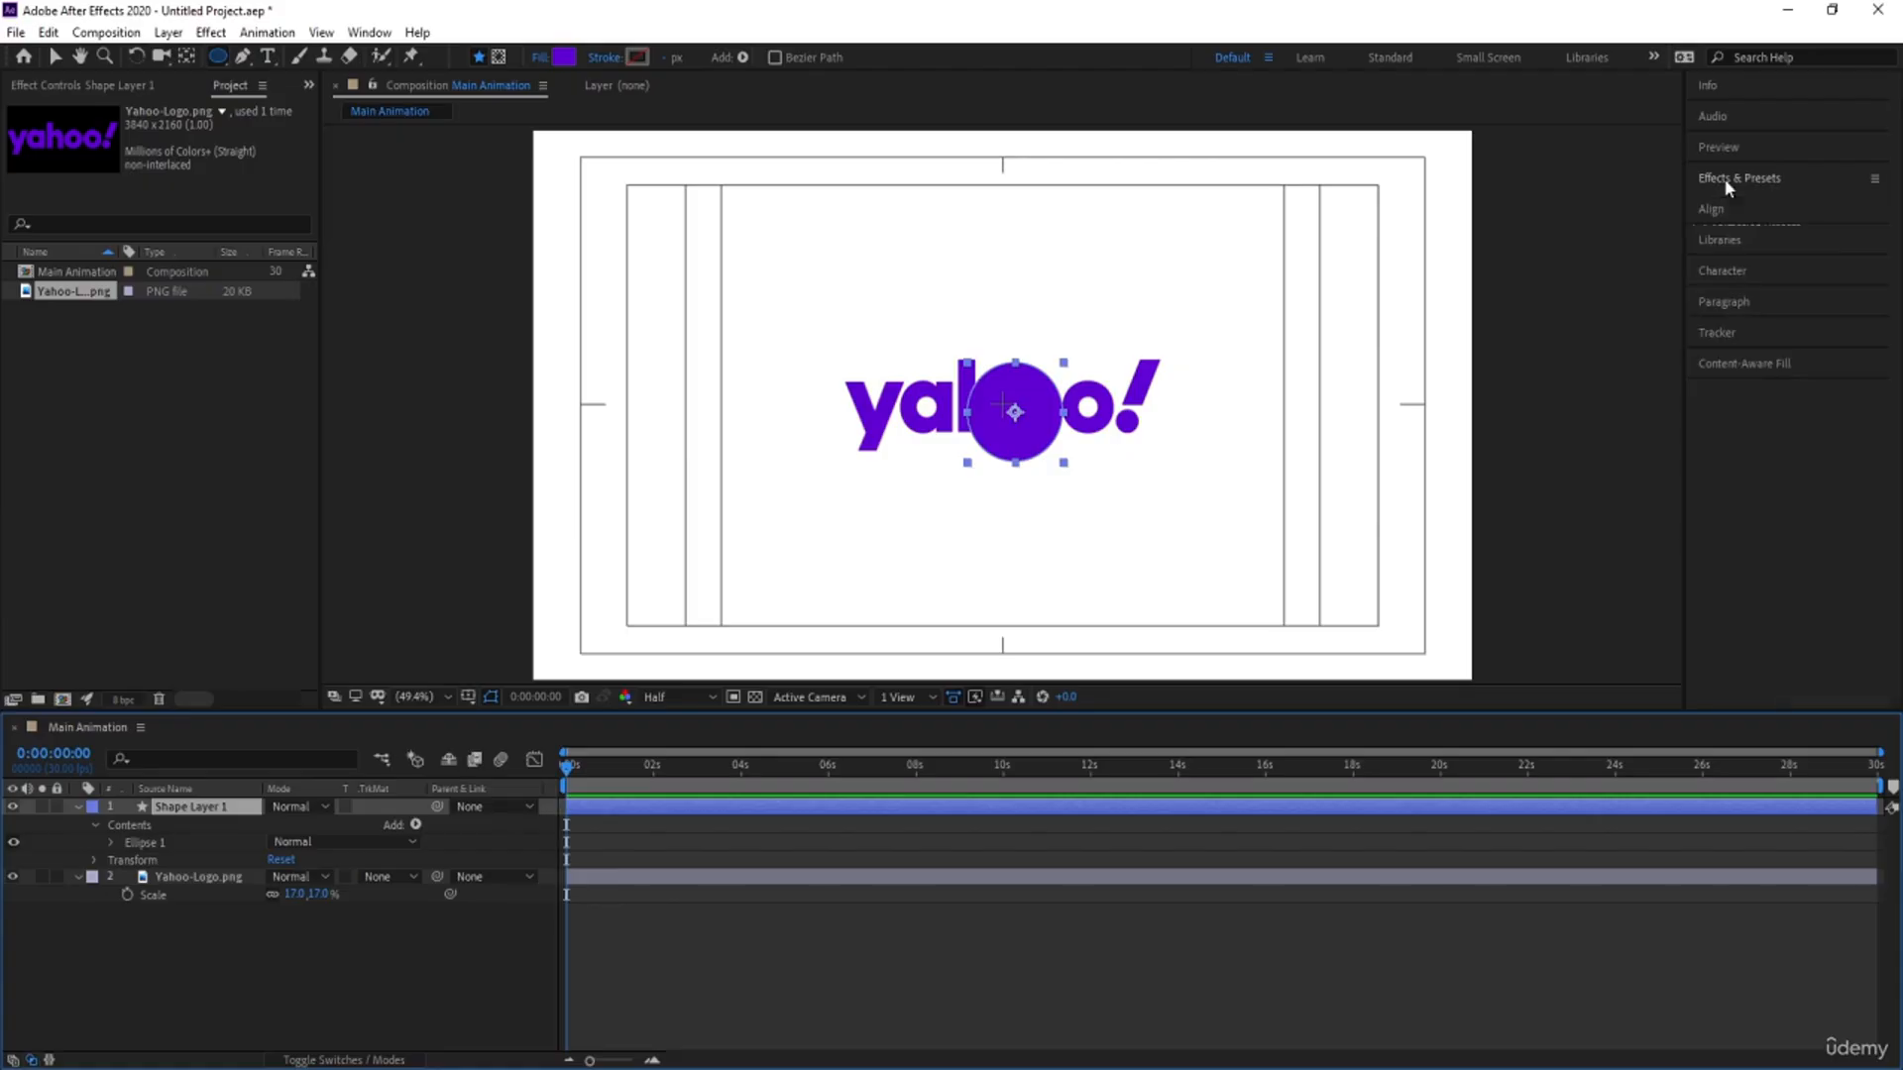
click(1723, 211)
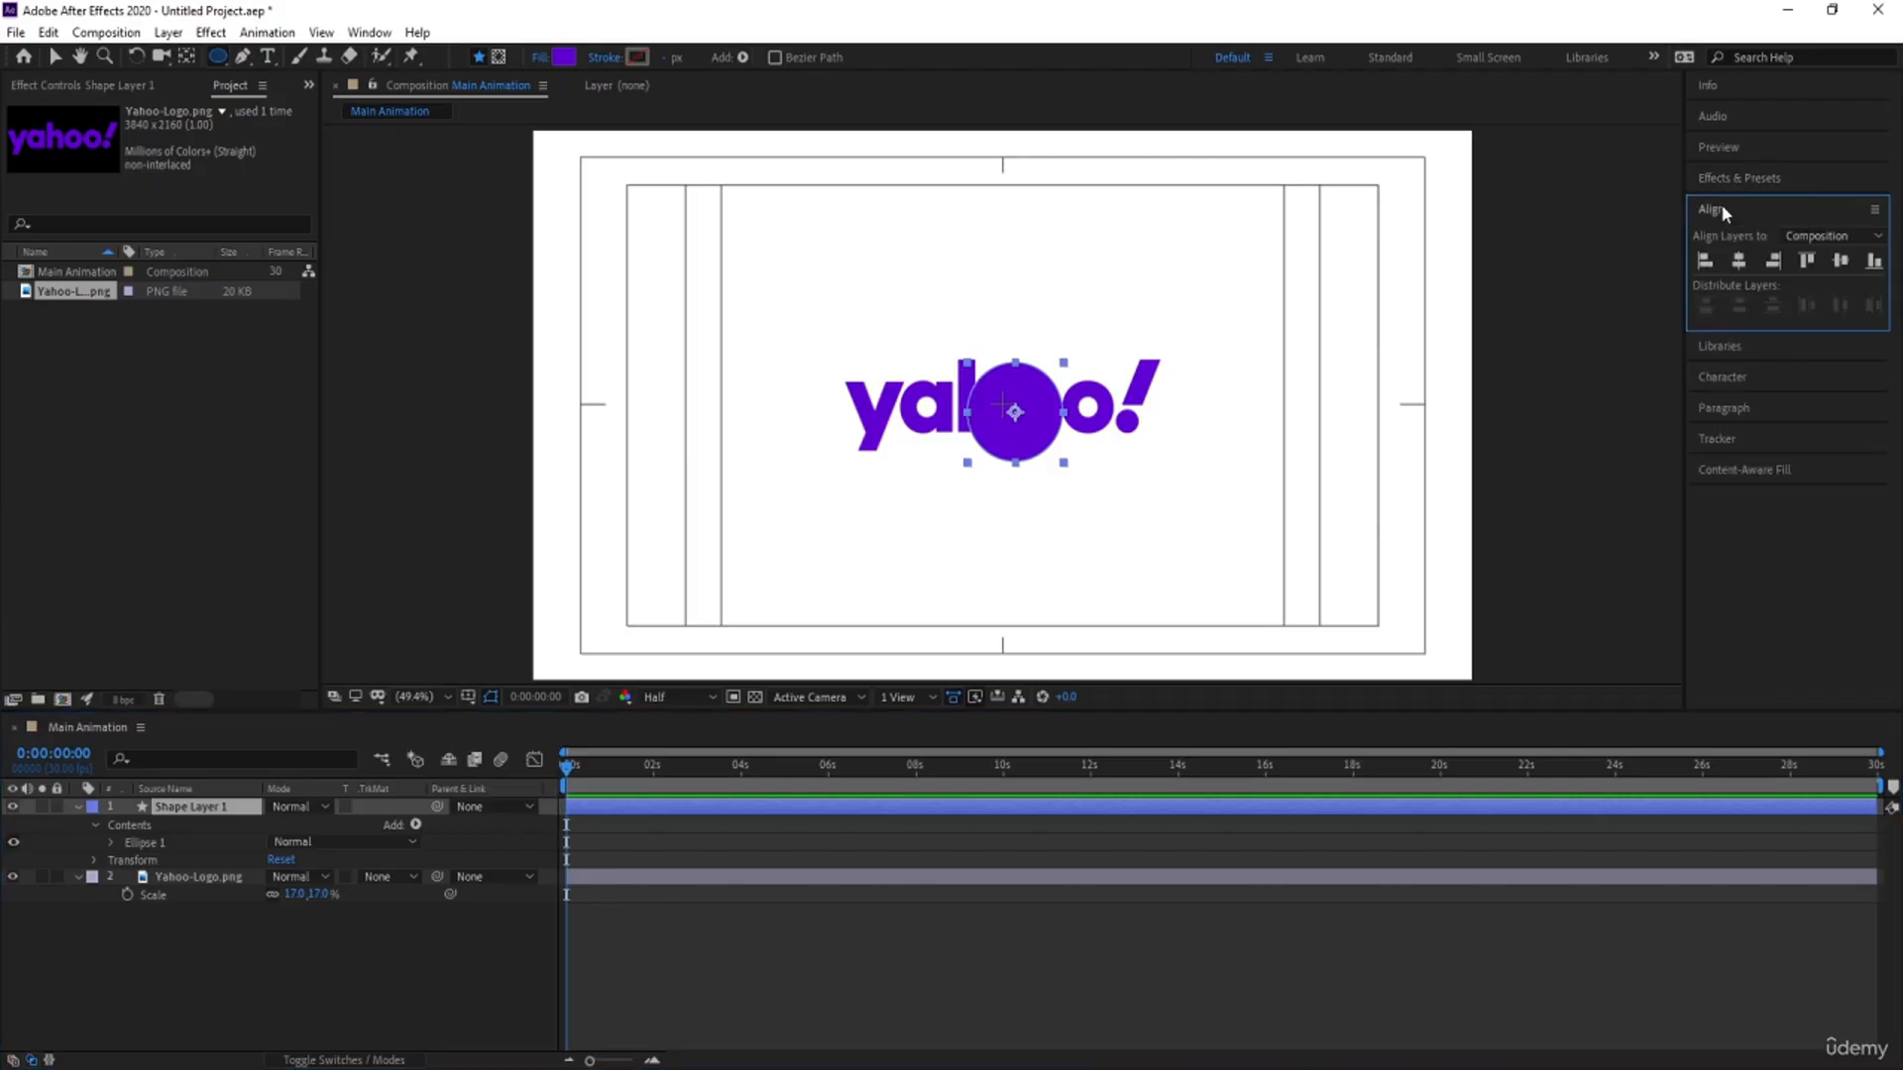
click(1739, 263)
click(1840, 260)
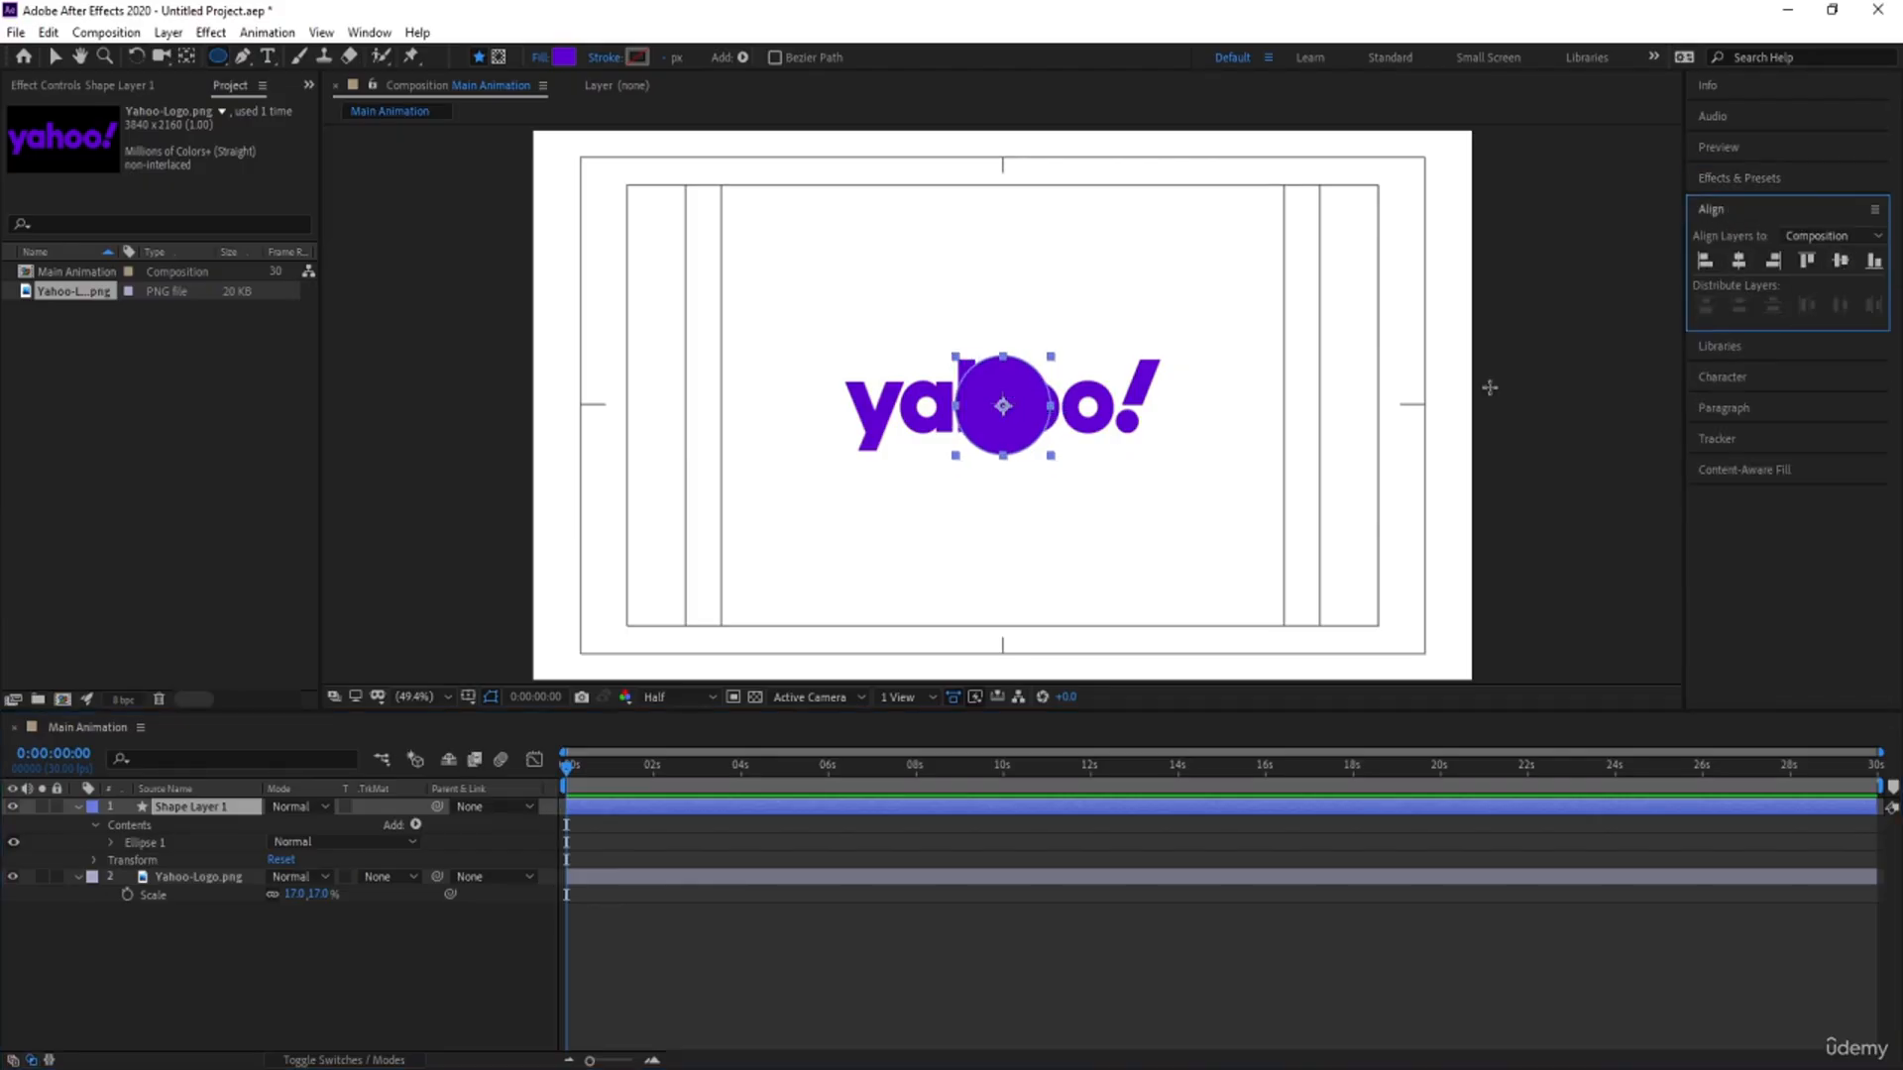
Step: Hide and lock the Yahoo-Logo.png layer
click(203, 878)
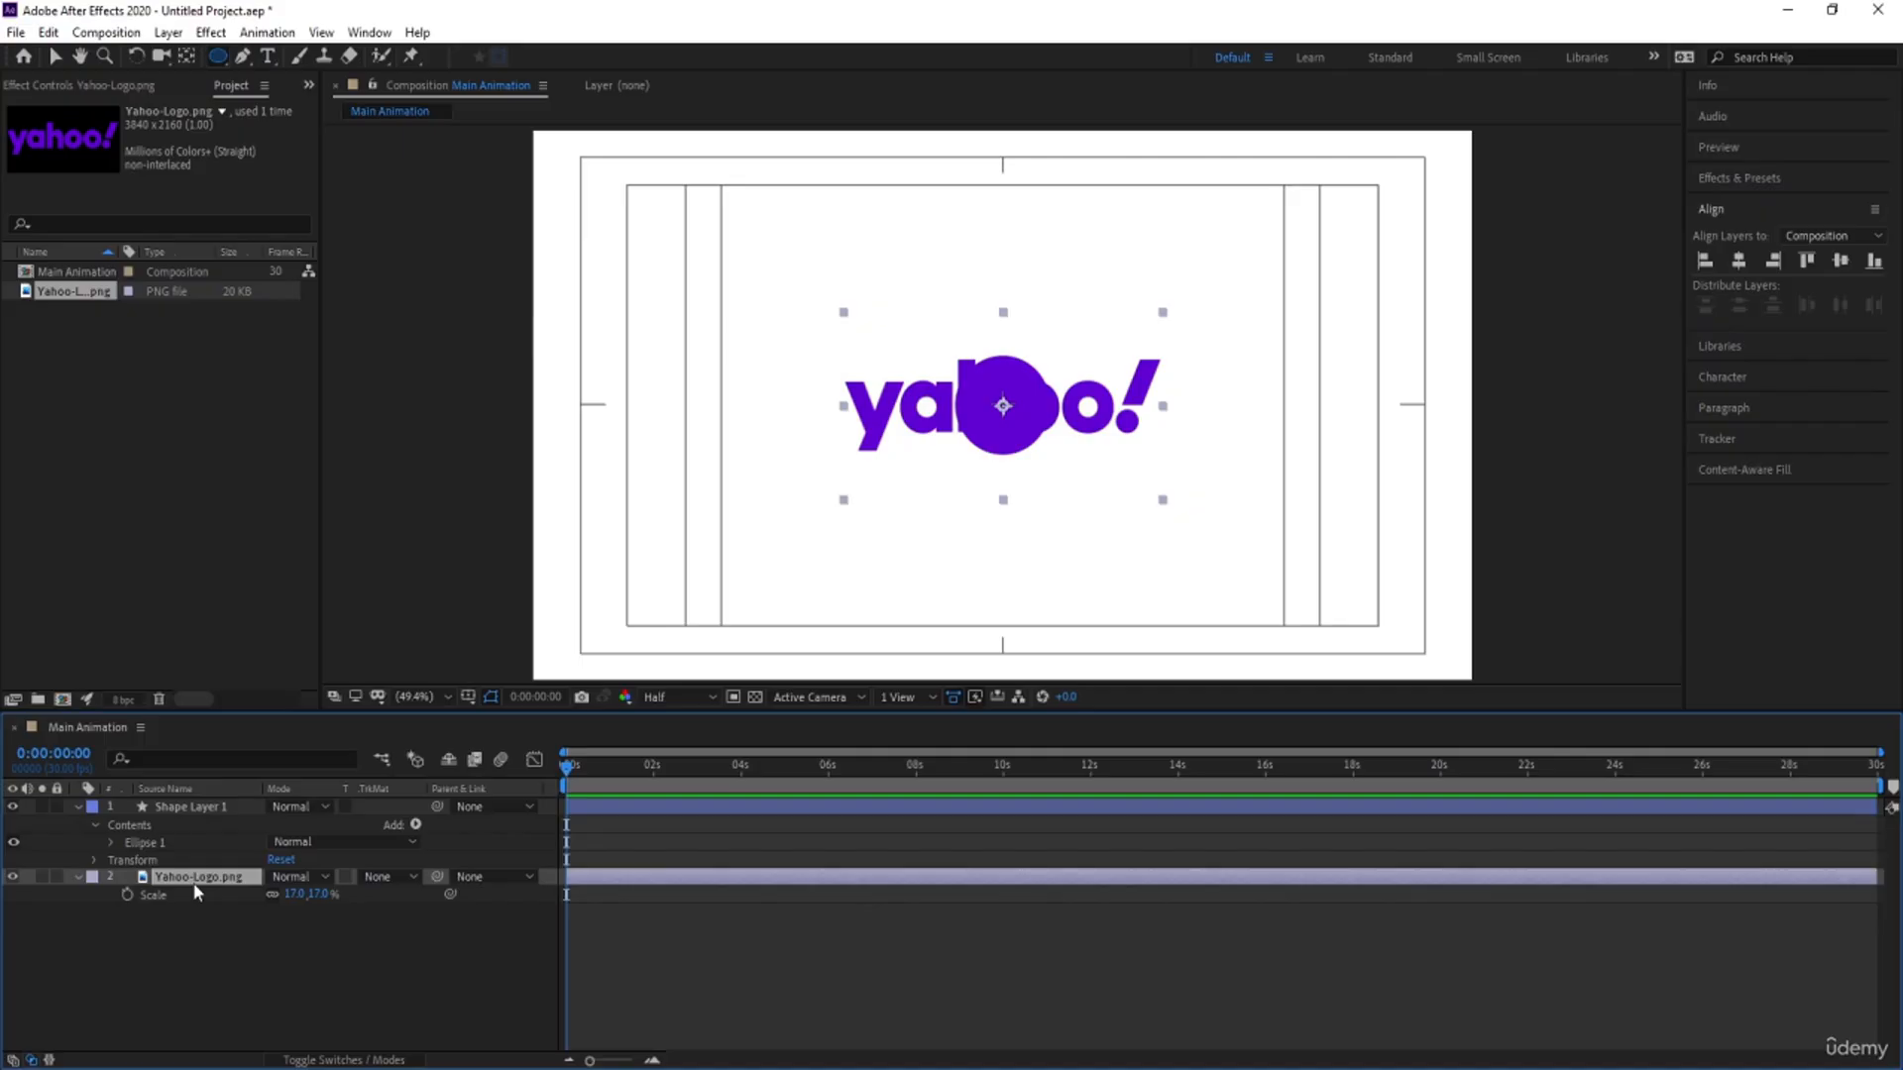
click(13, 877)
click(58, 877)
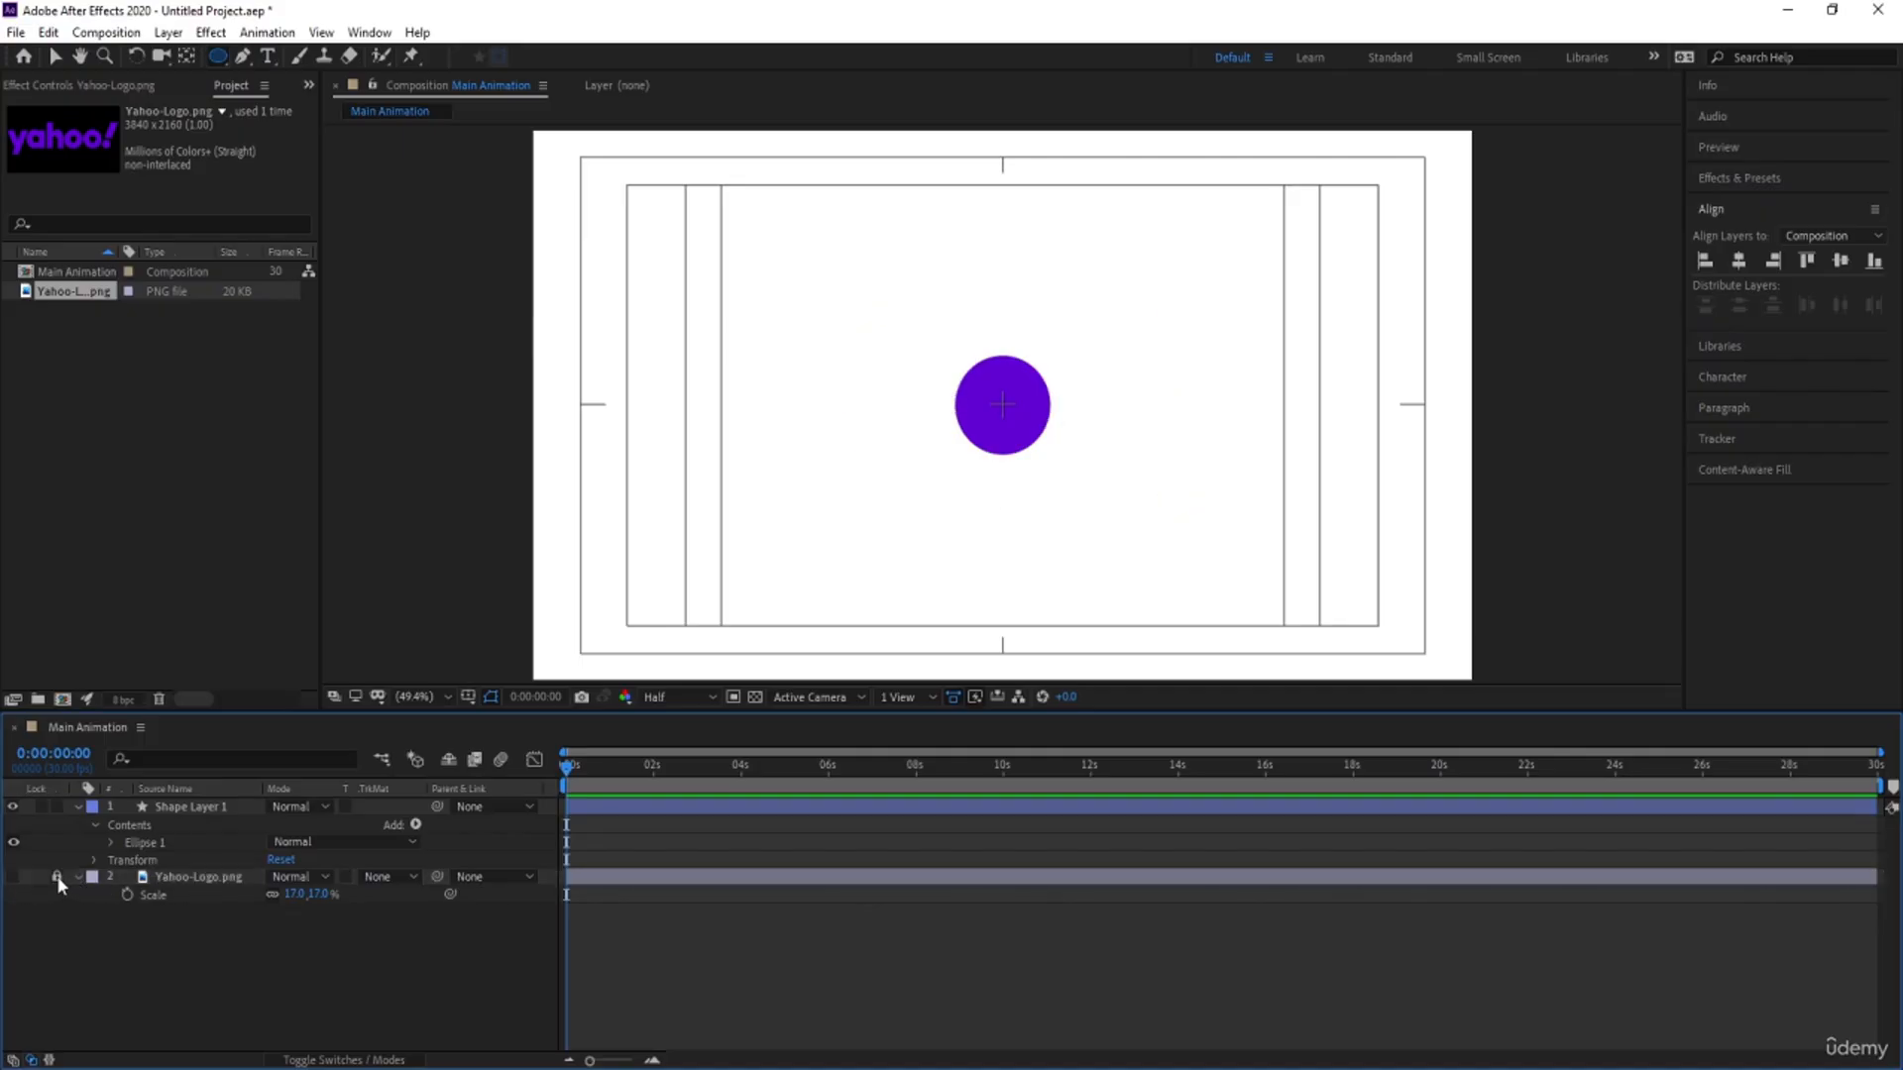
click(208, 838)
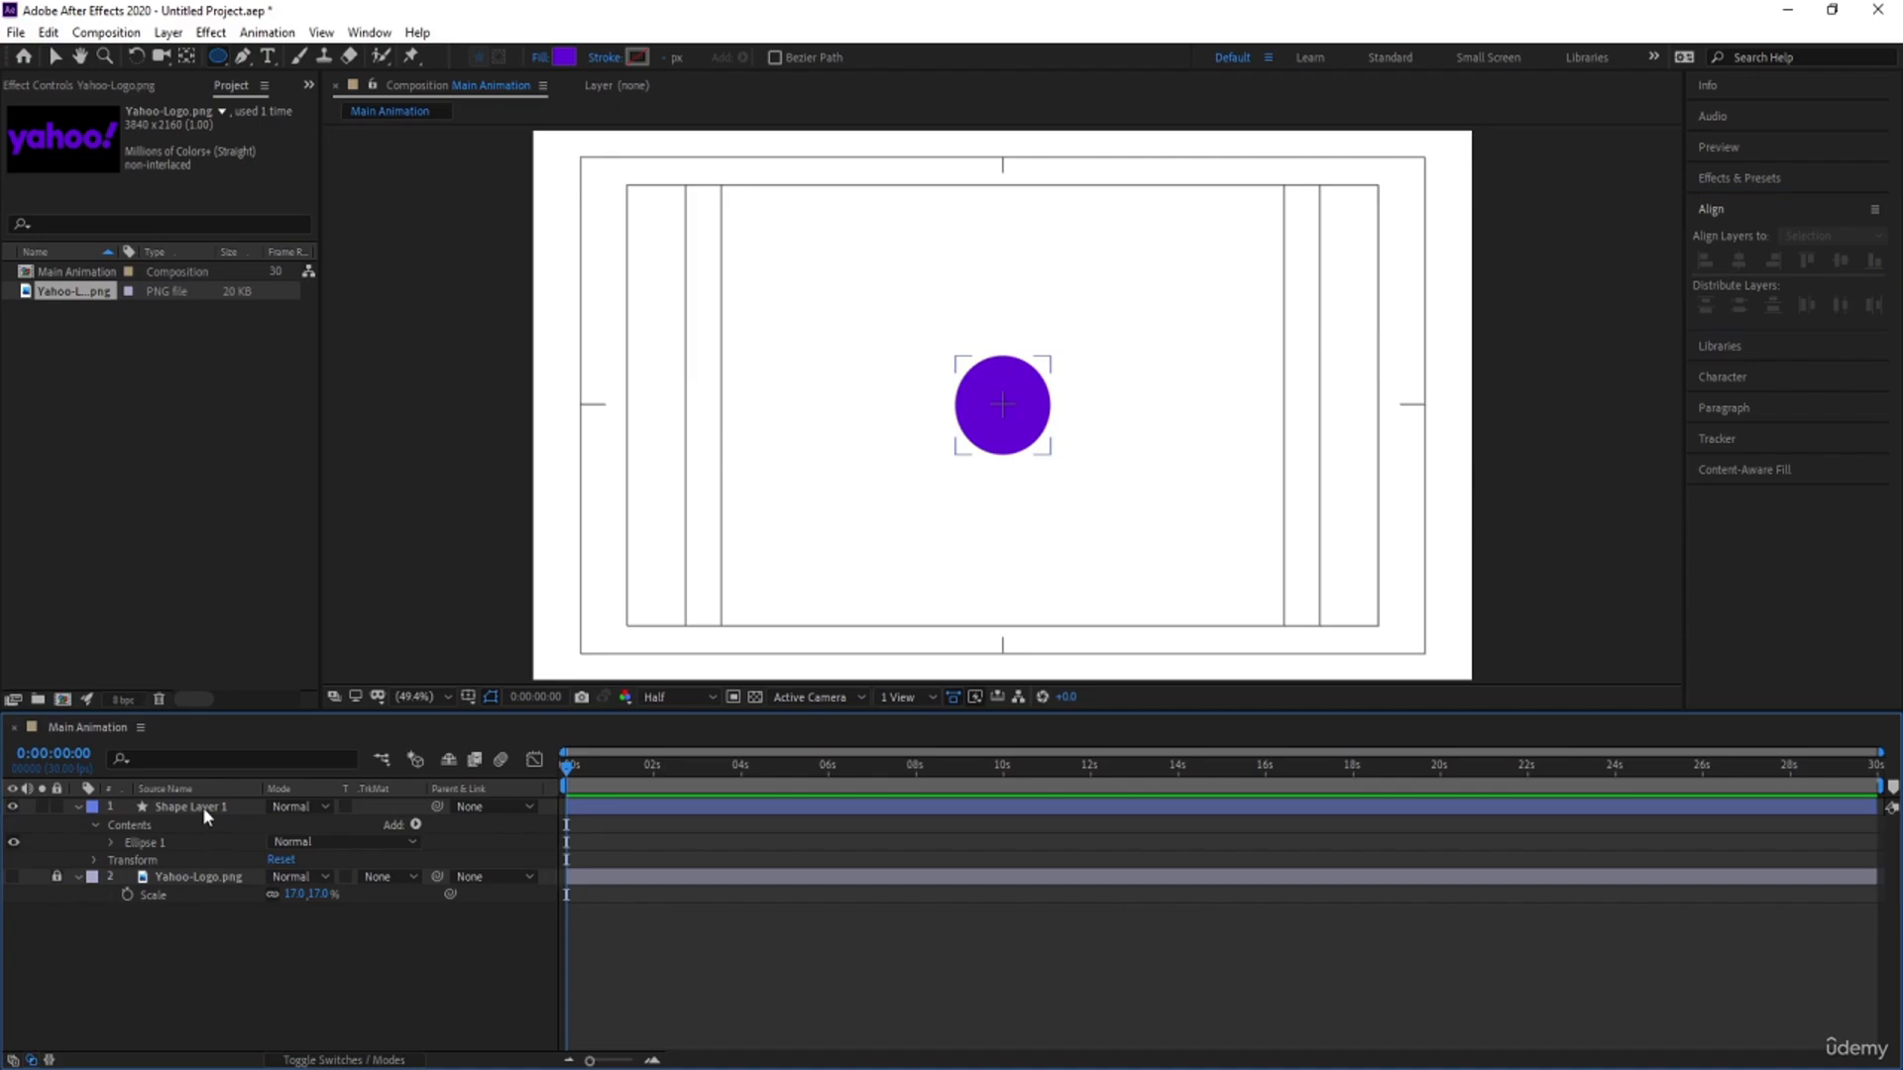
Step: Separate the Position dimensions of Shape Layer 1 into X Position and Y Position
click(202, 806)
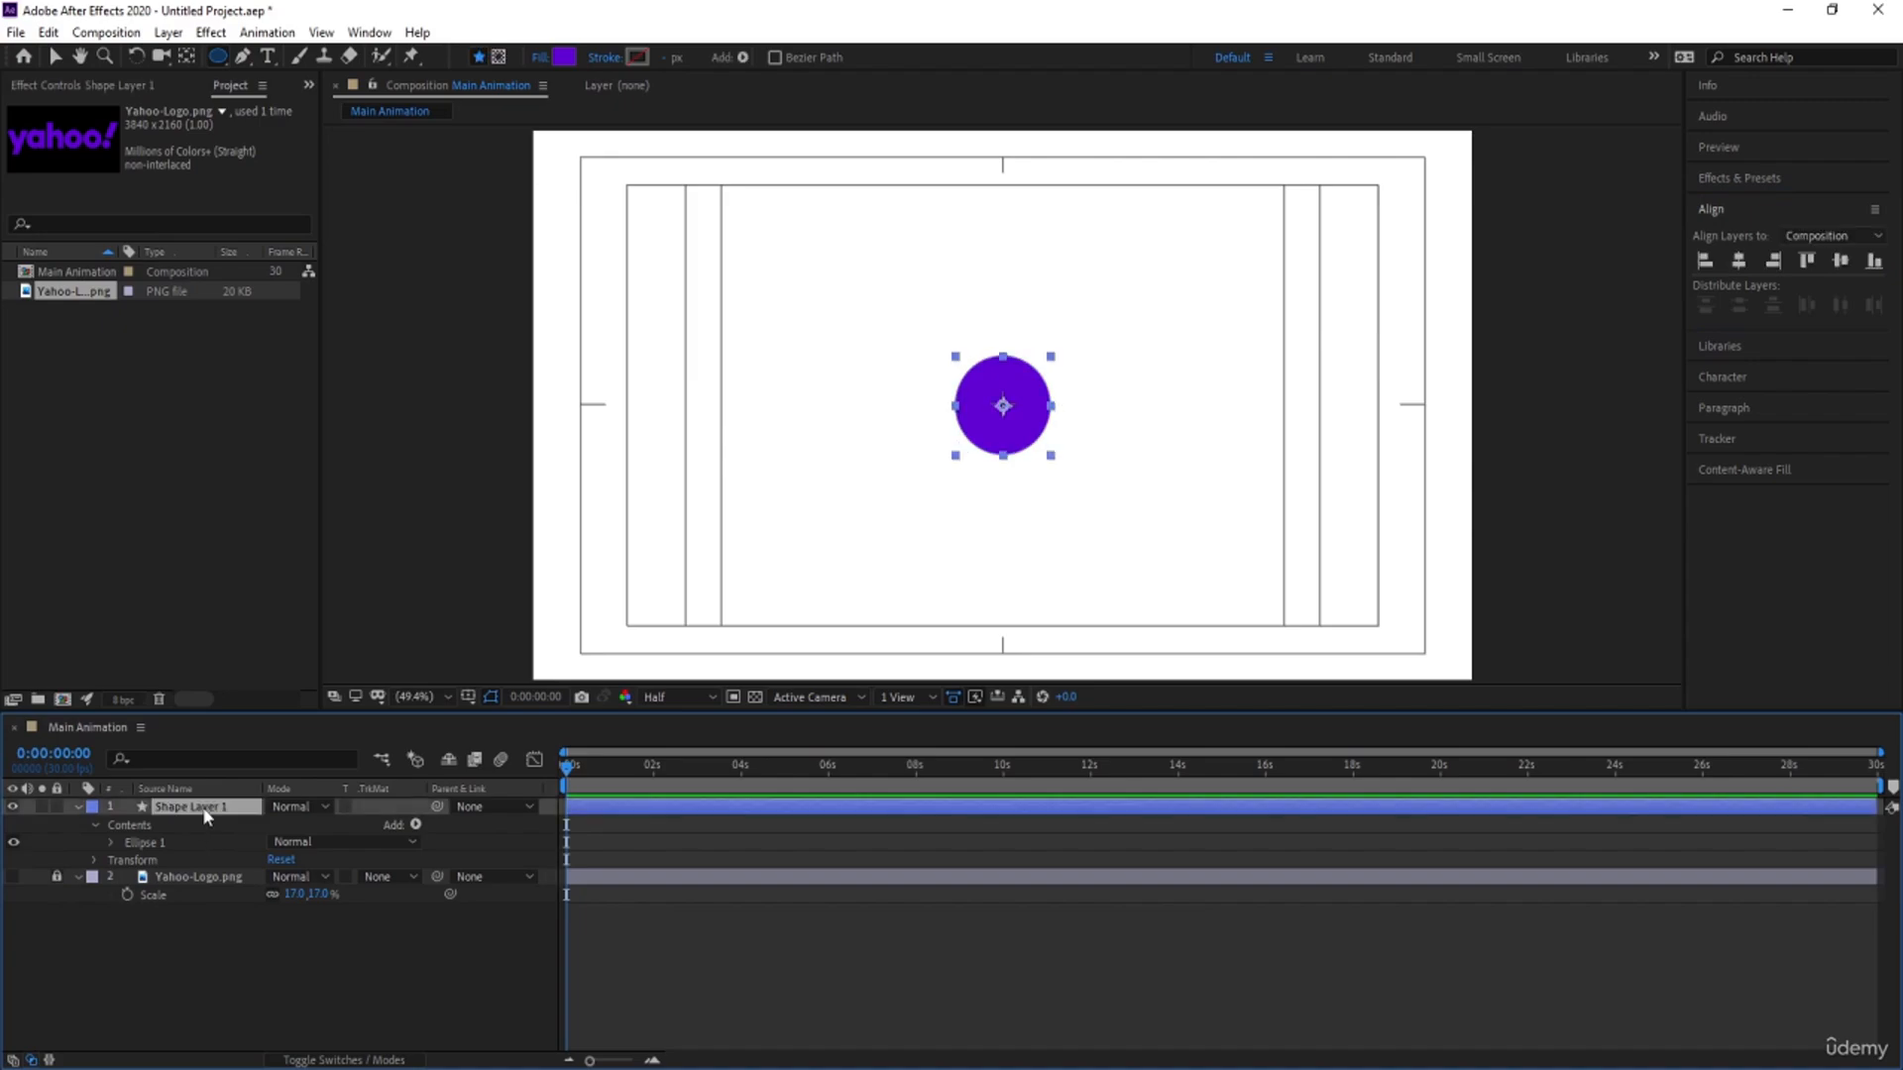
key(p)
click(186, 829)
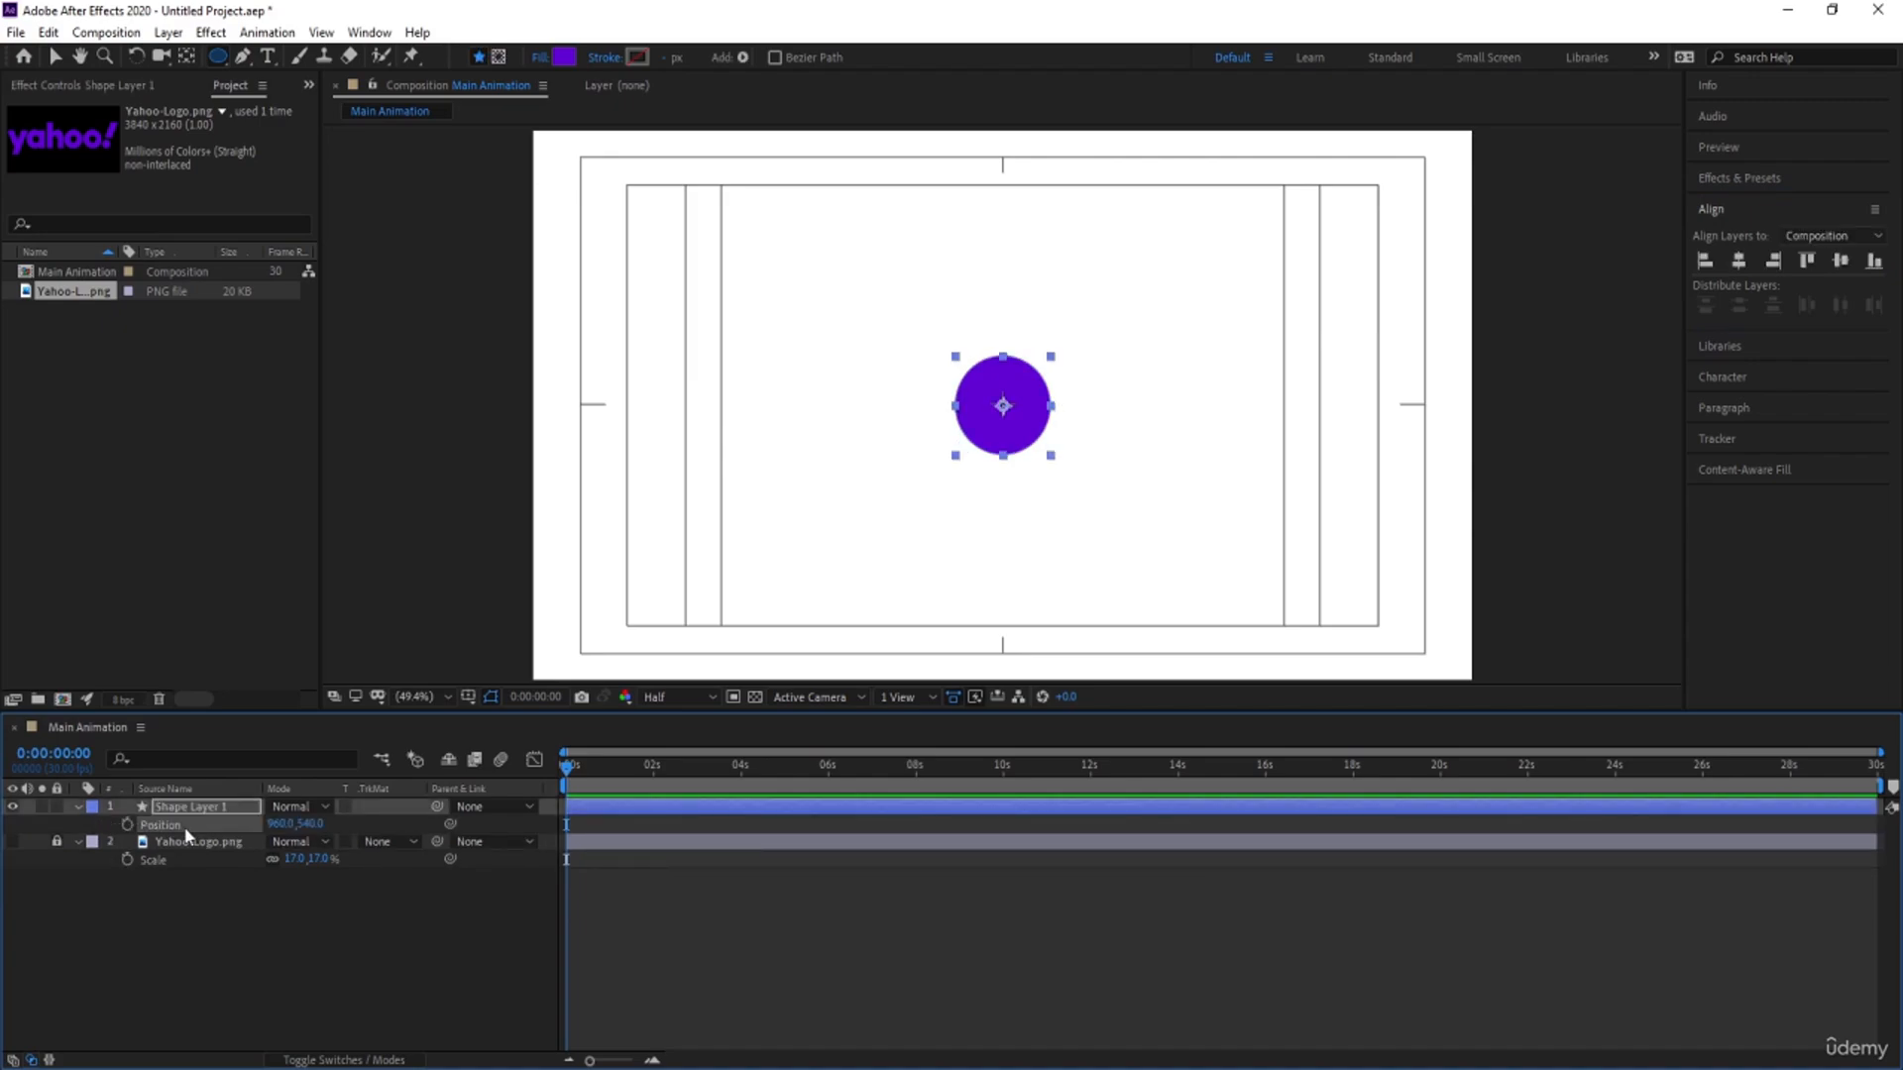
right_click(186, 830)
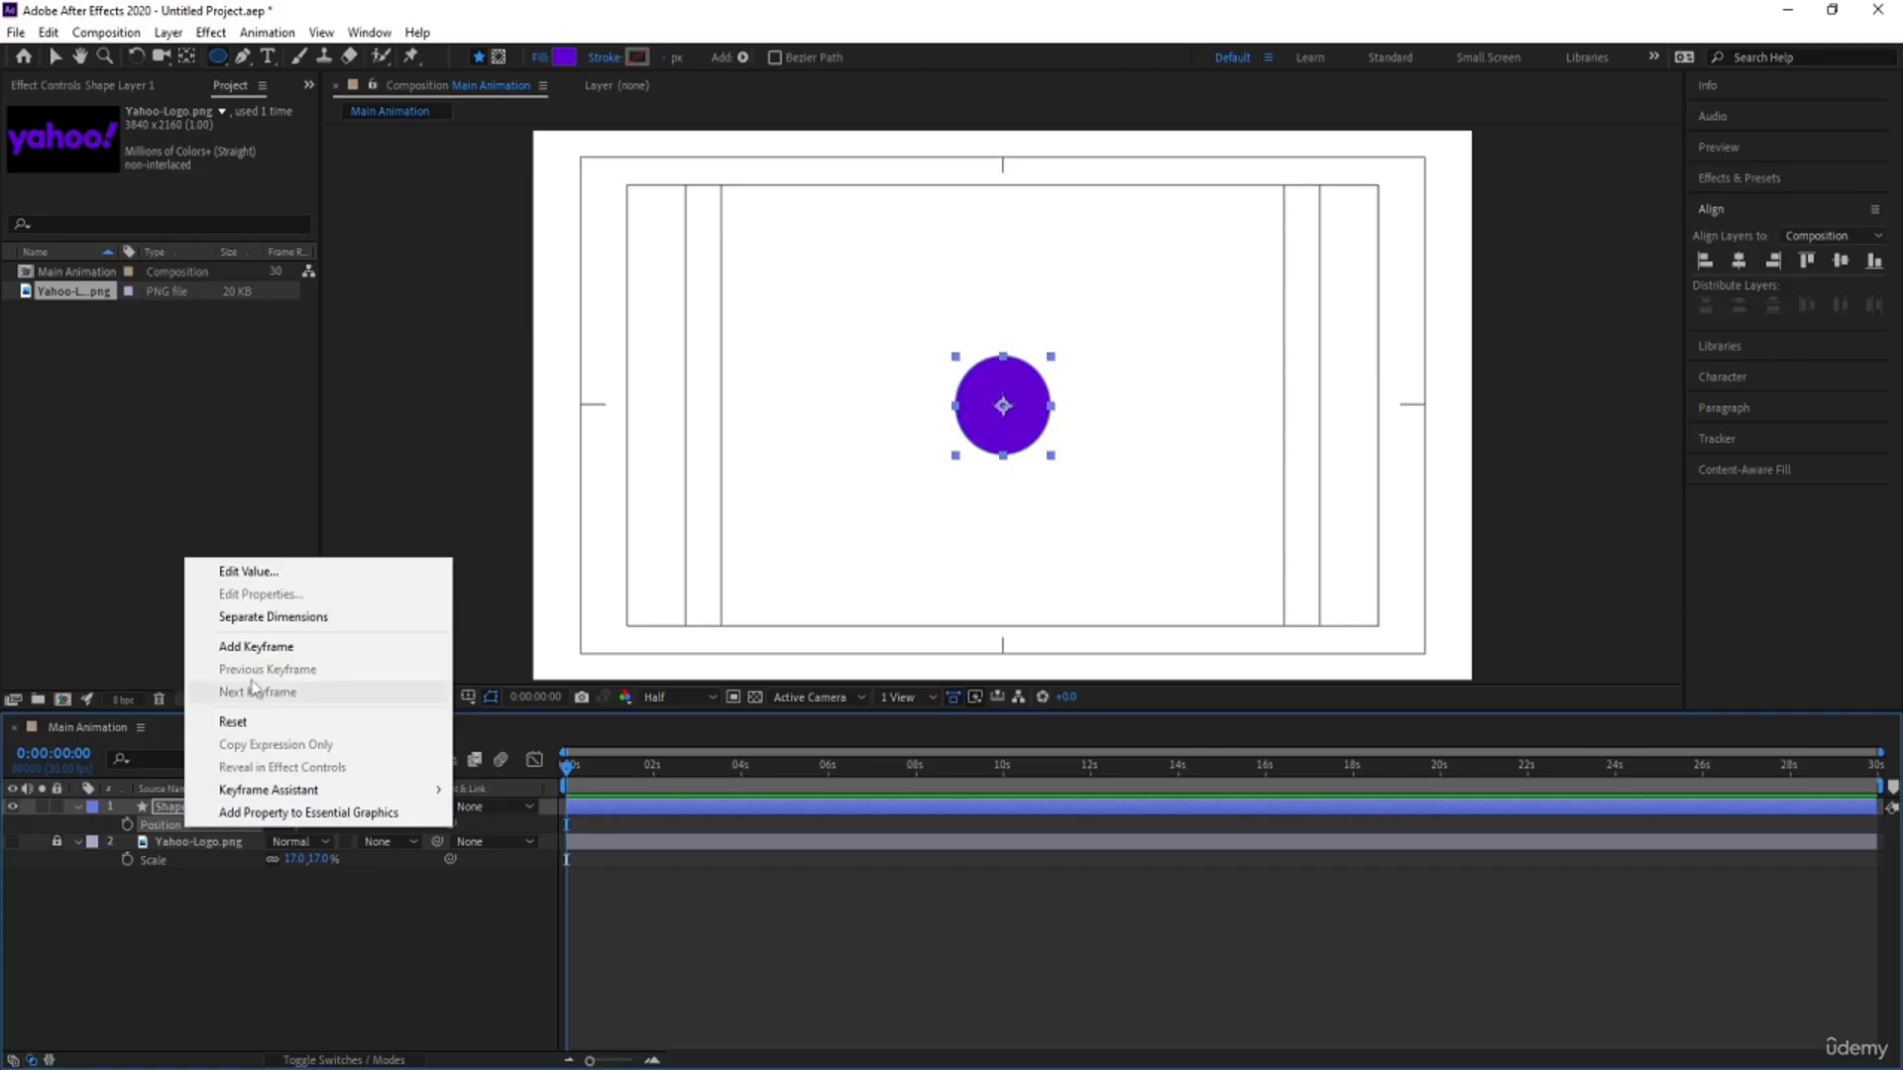
click(249, 619)
click(229, 926)
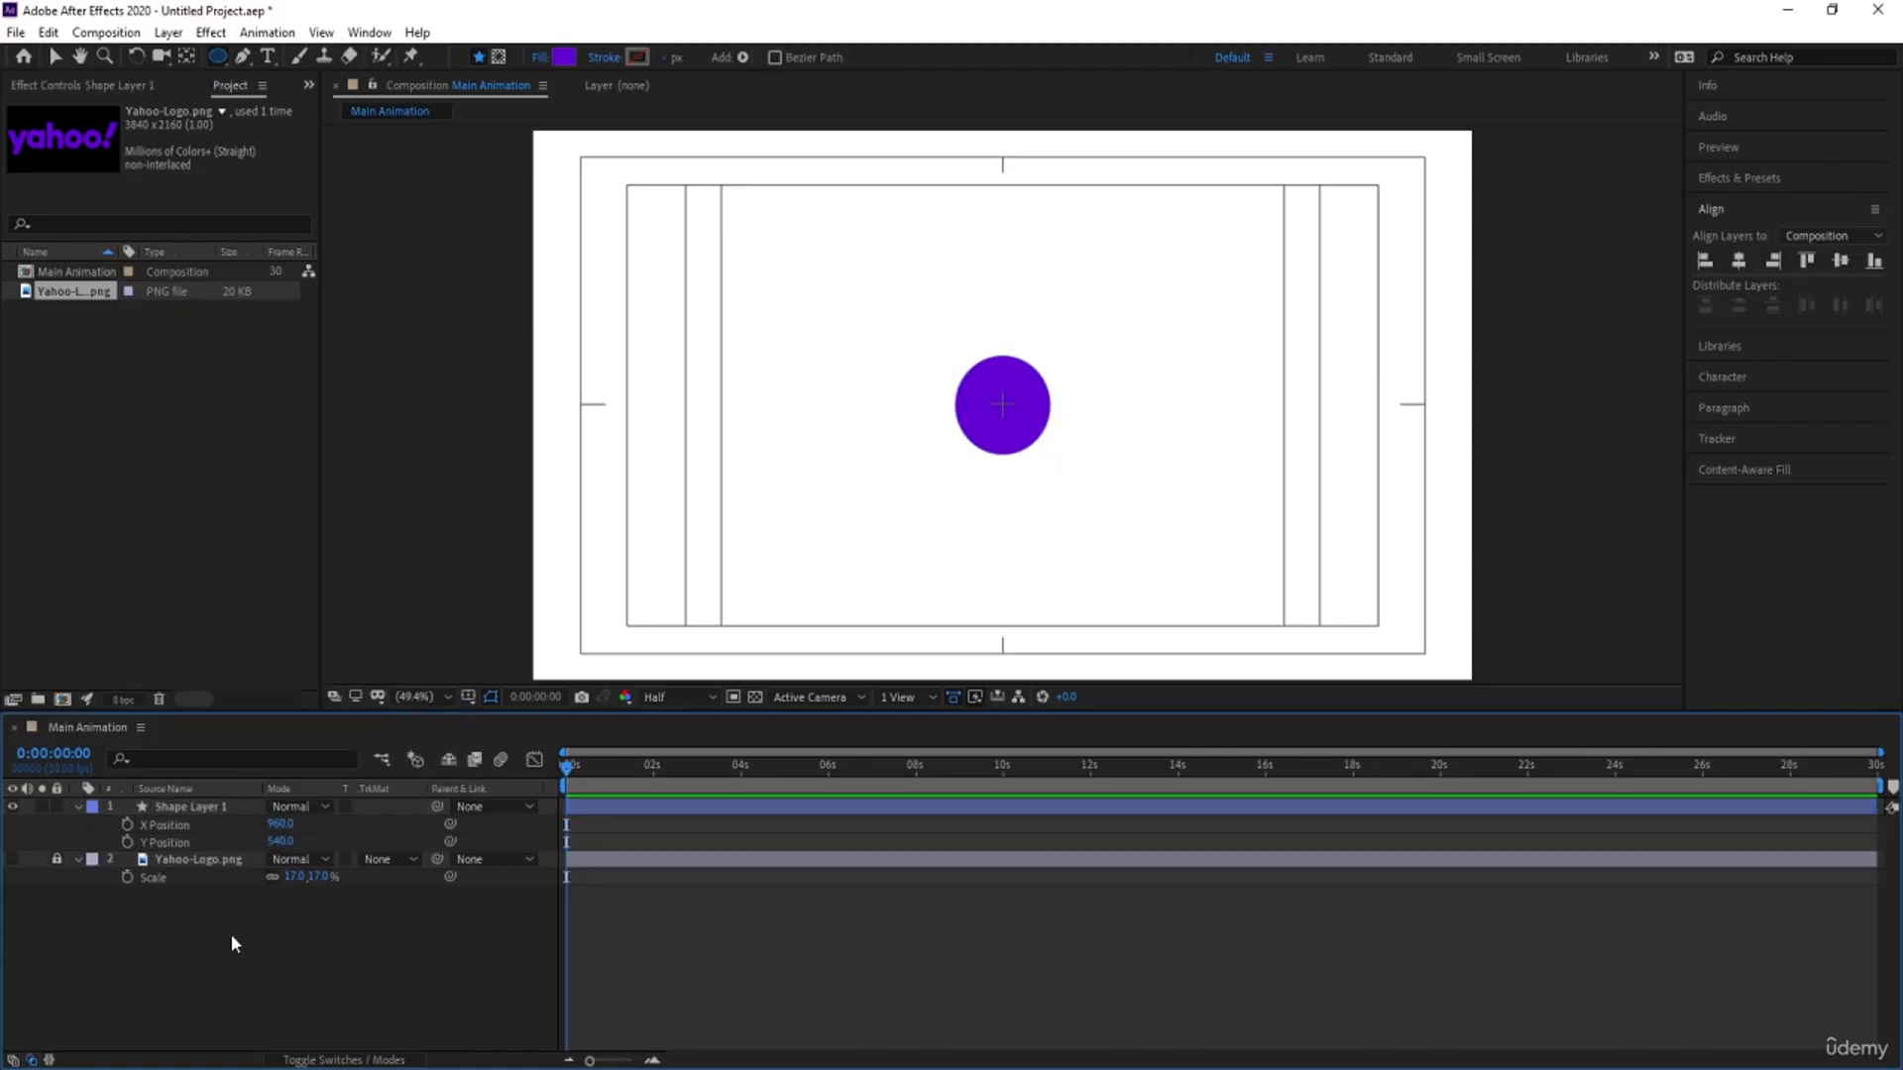
Step: Set a Y Position keyframe for the centred circle at 0:00:01:20
key(equal)
key(equal)
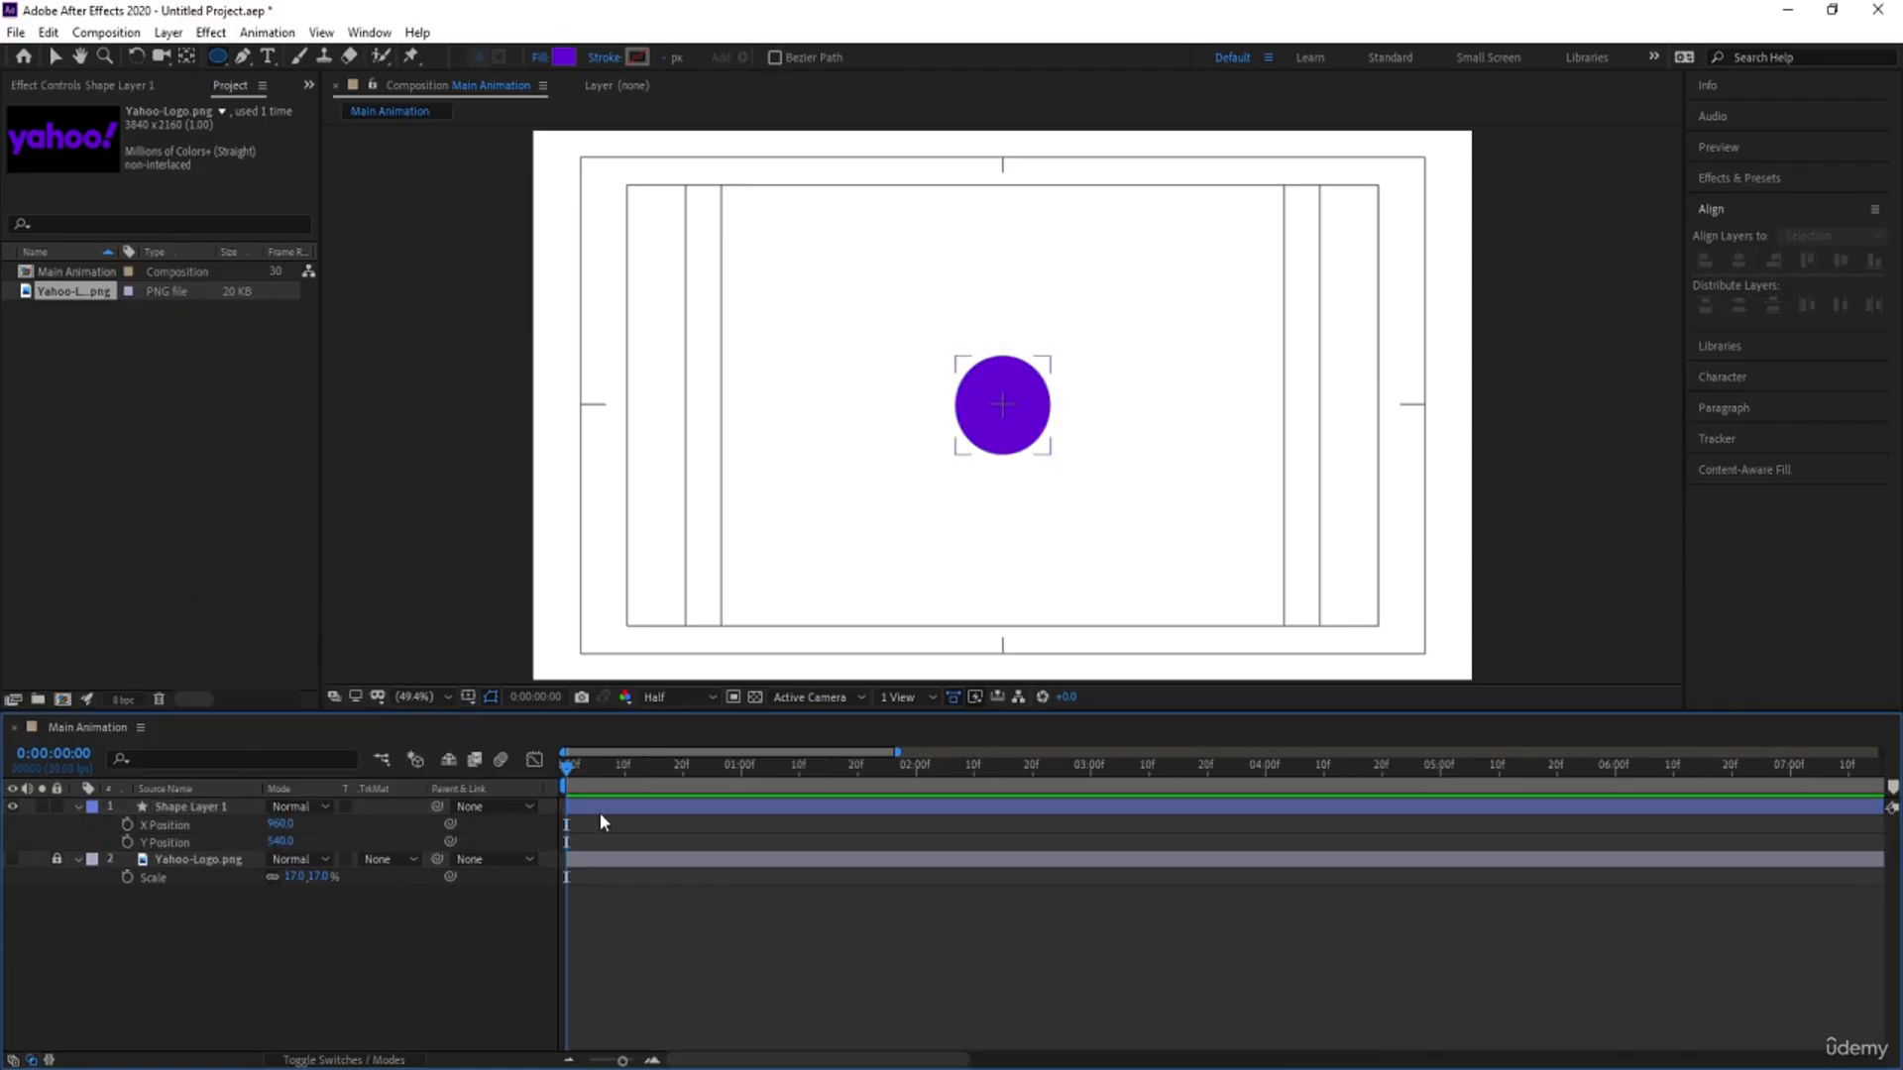
click(856, 768)
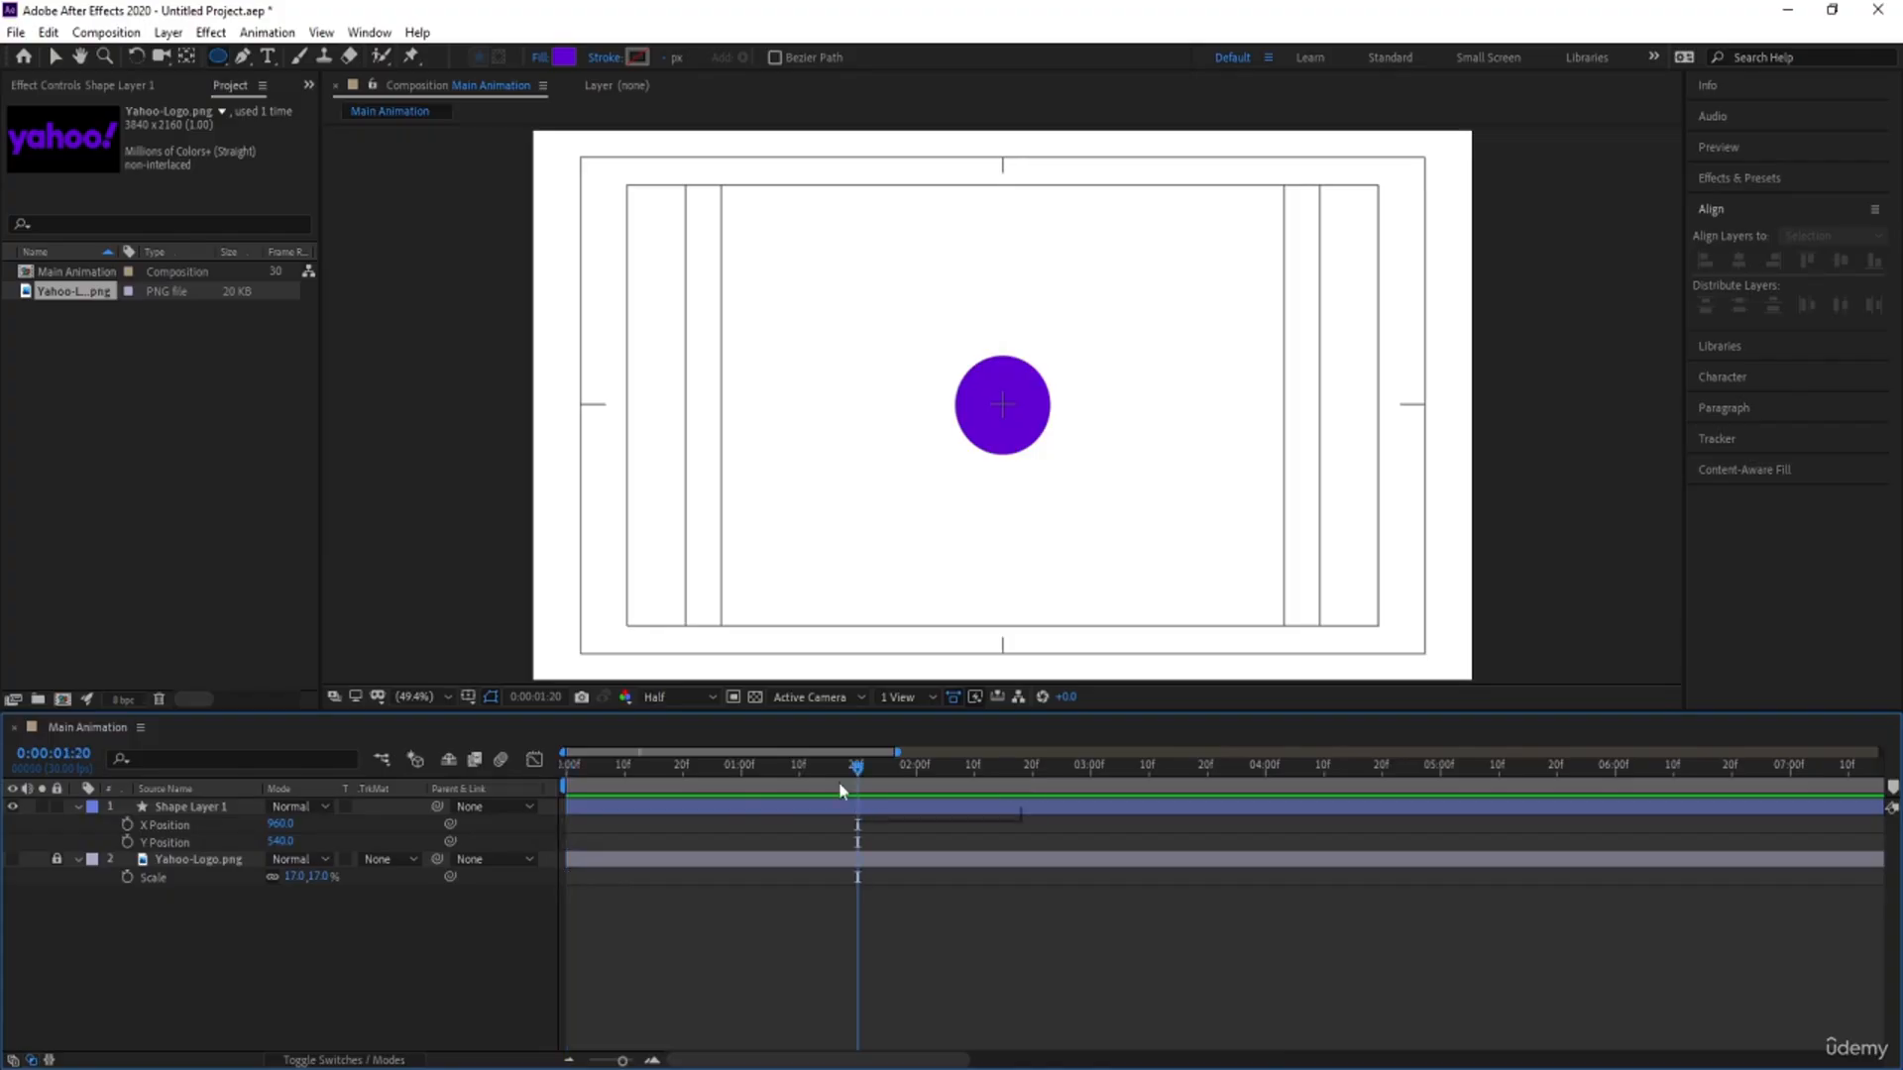
click(127, 841)
Step: Keyframe the circle high in the frame at 0:00:01:00 and at Y Position 945 at 0:00:00:00 with Easy Ease, and preview the motion
drag(783, 775, 744, 774)
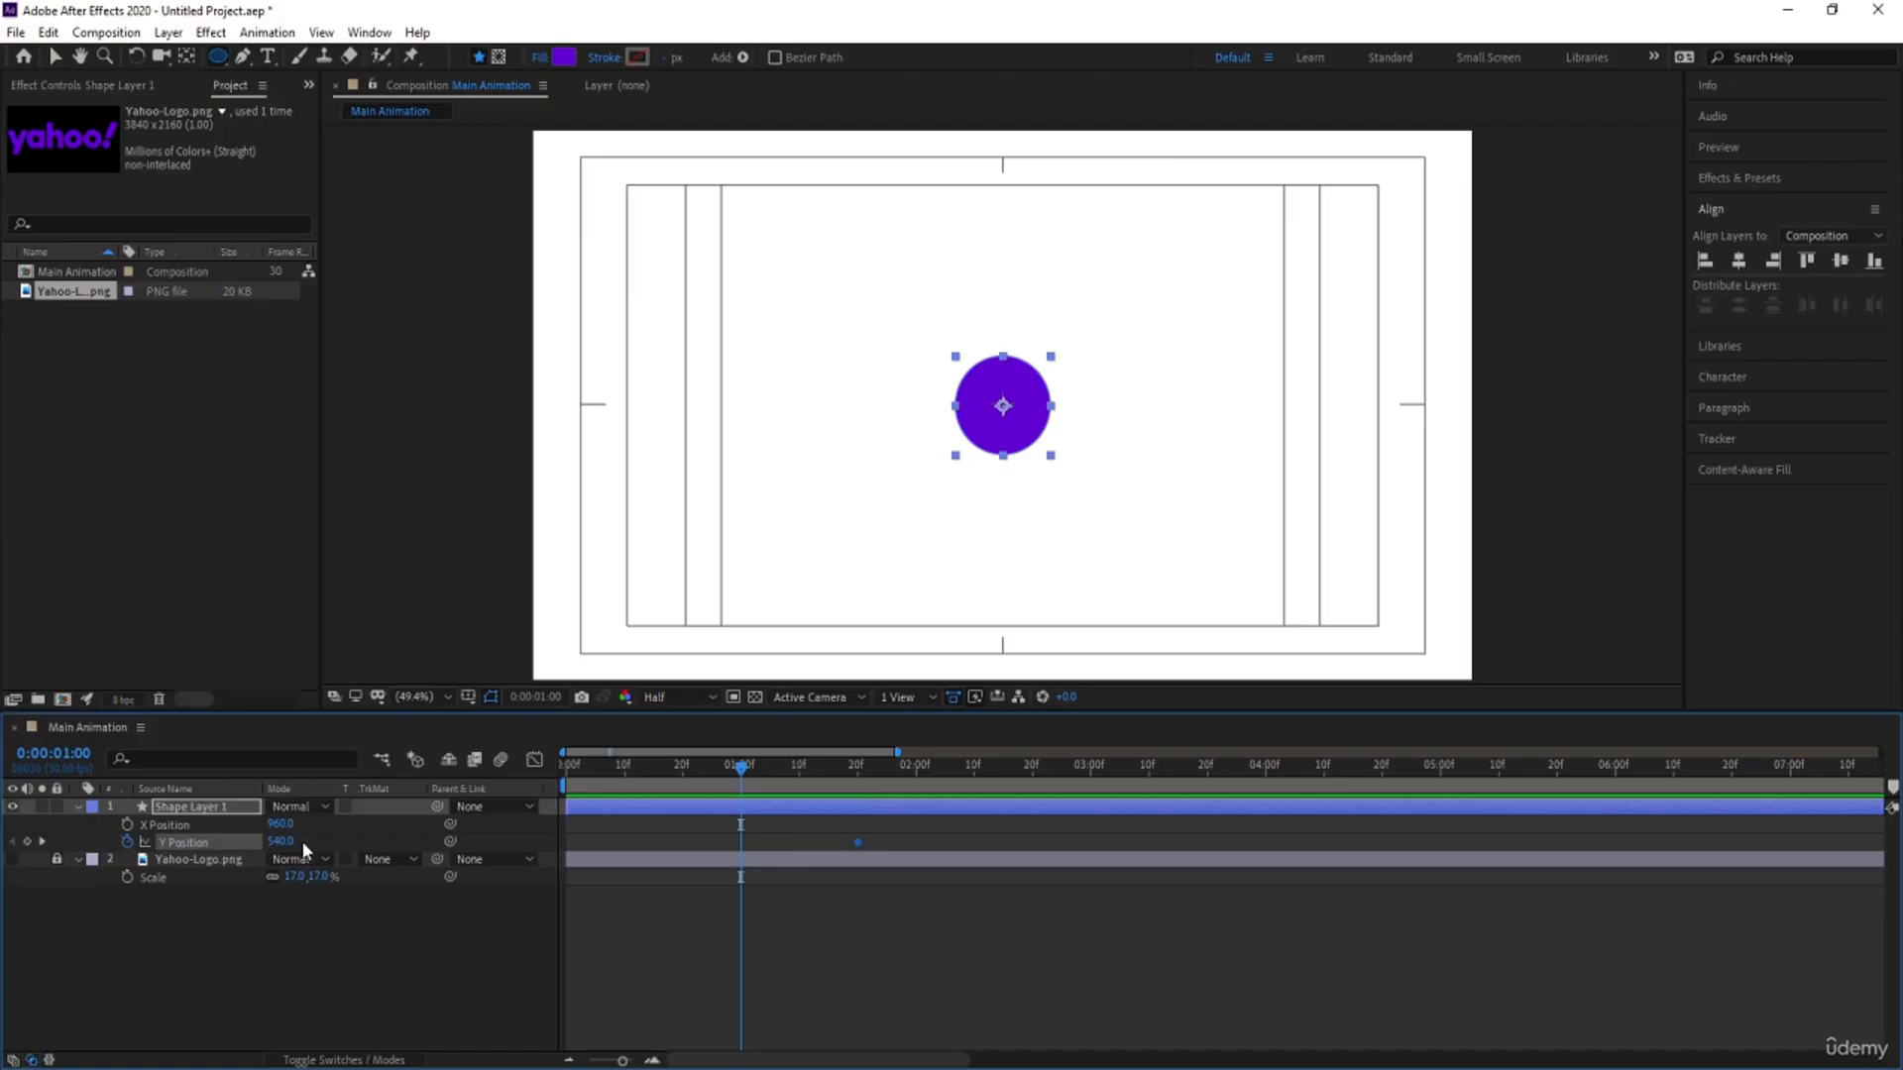
drag(281, 842, 149, 840)
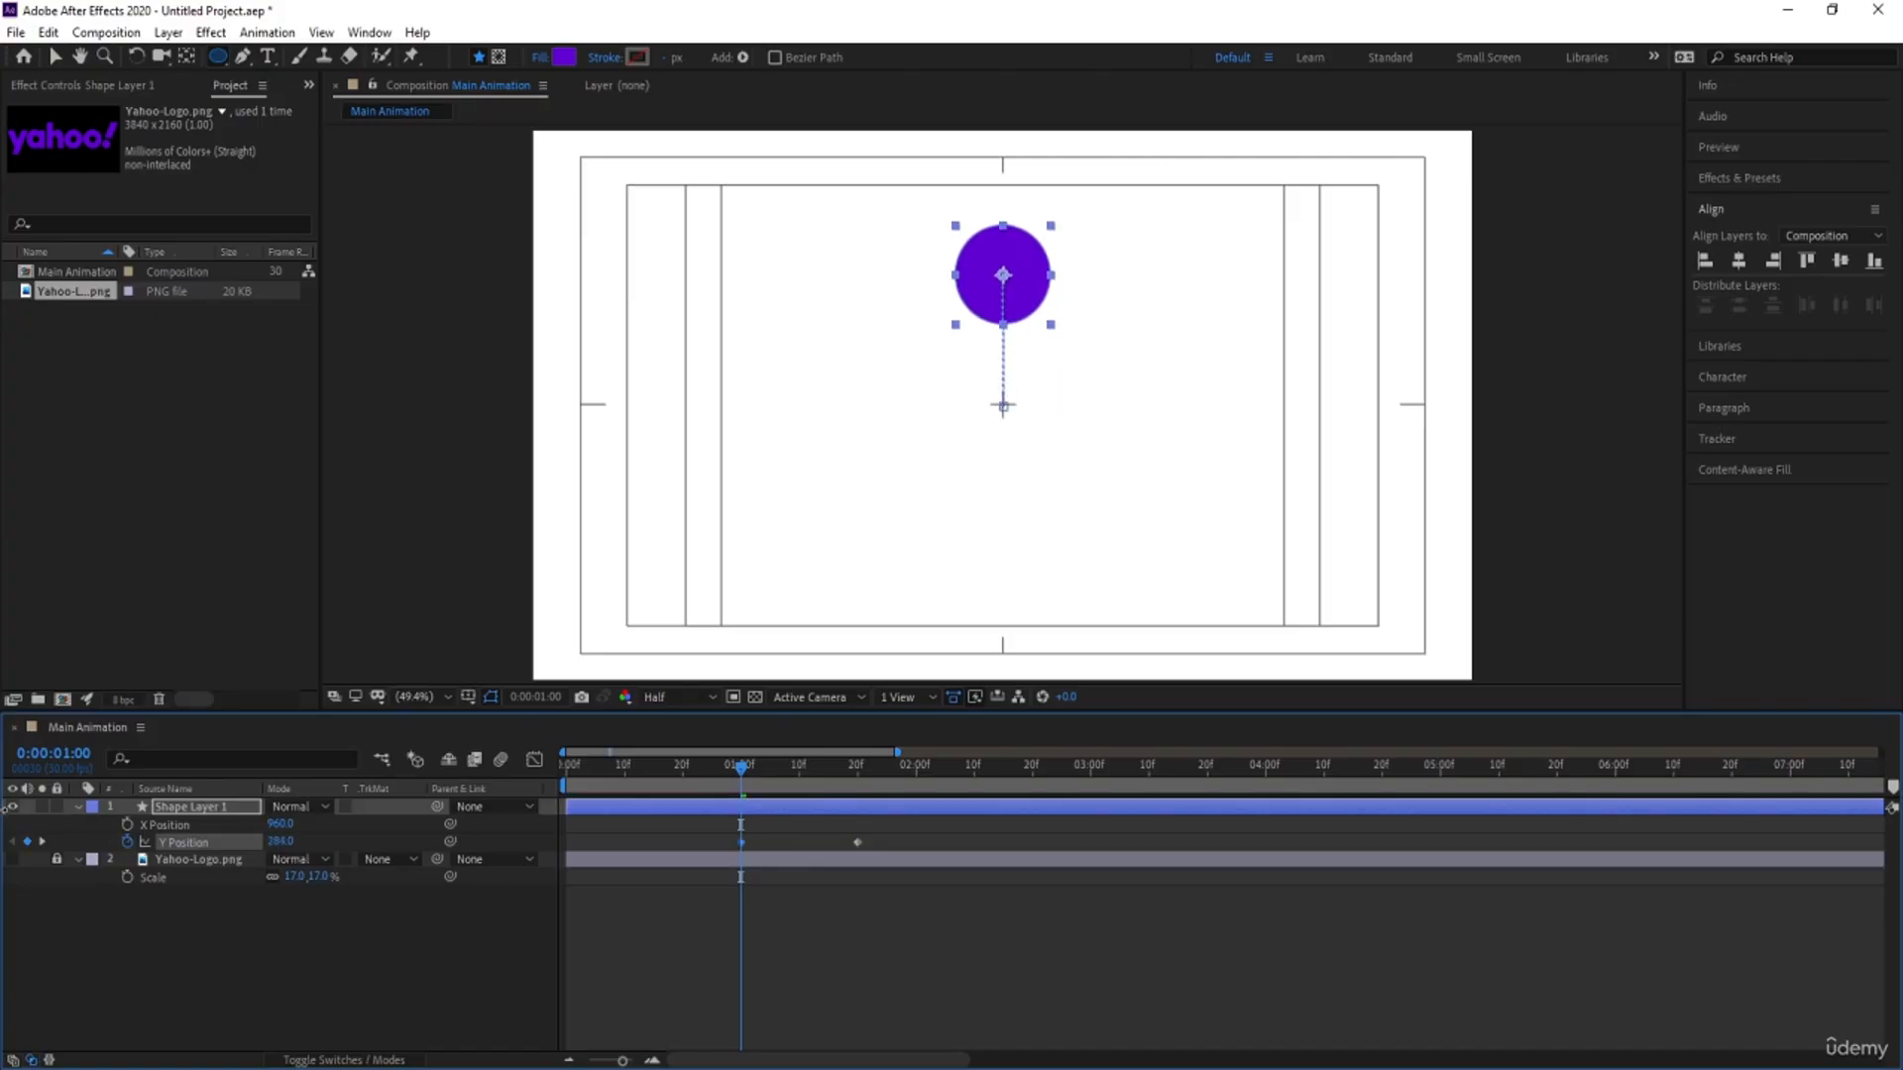
drag(280, 841, 406, 726)
key(Home)
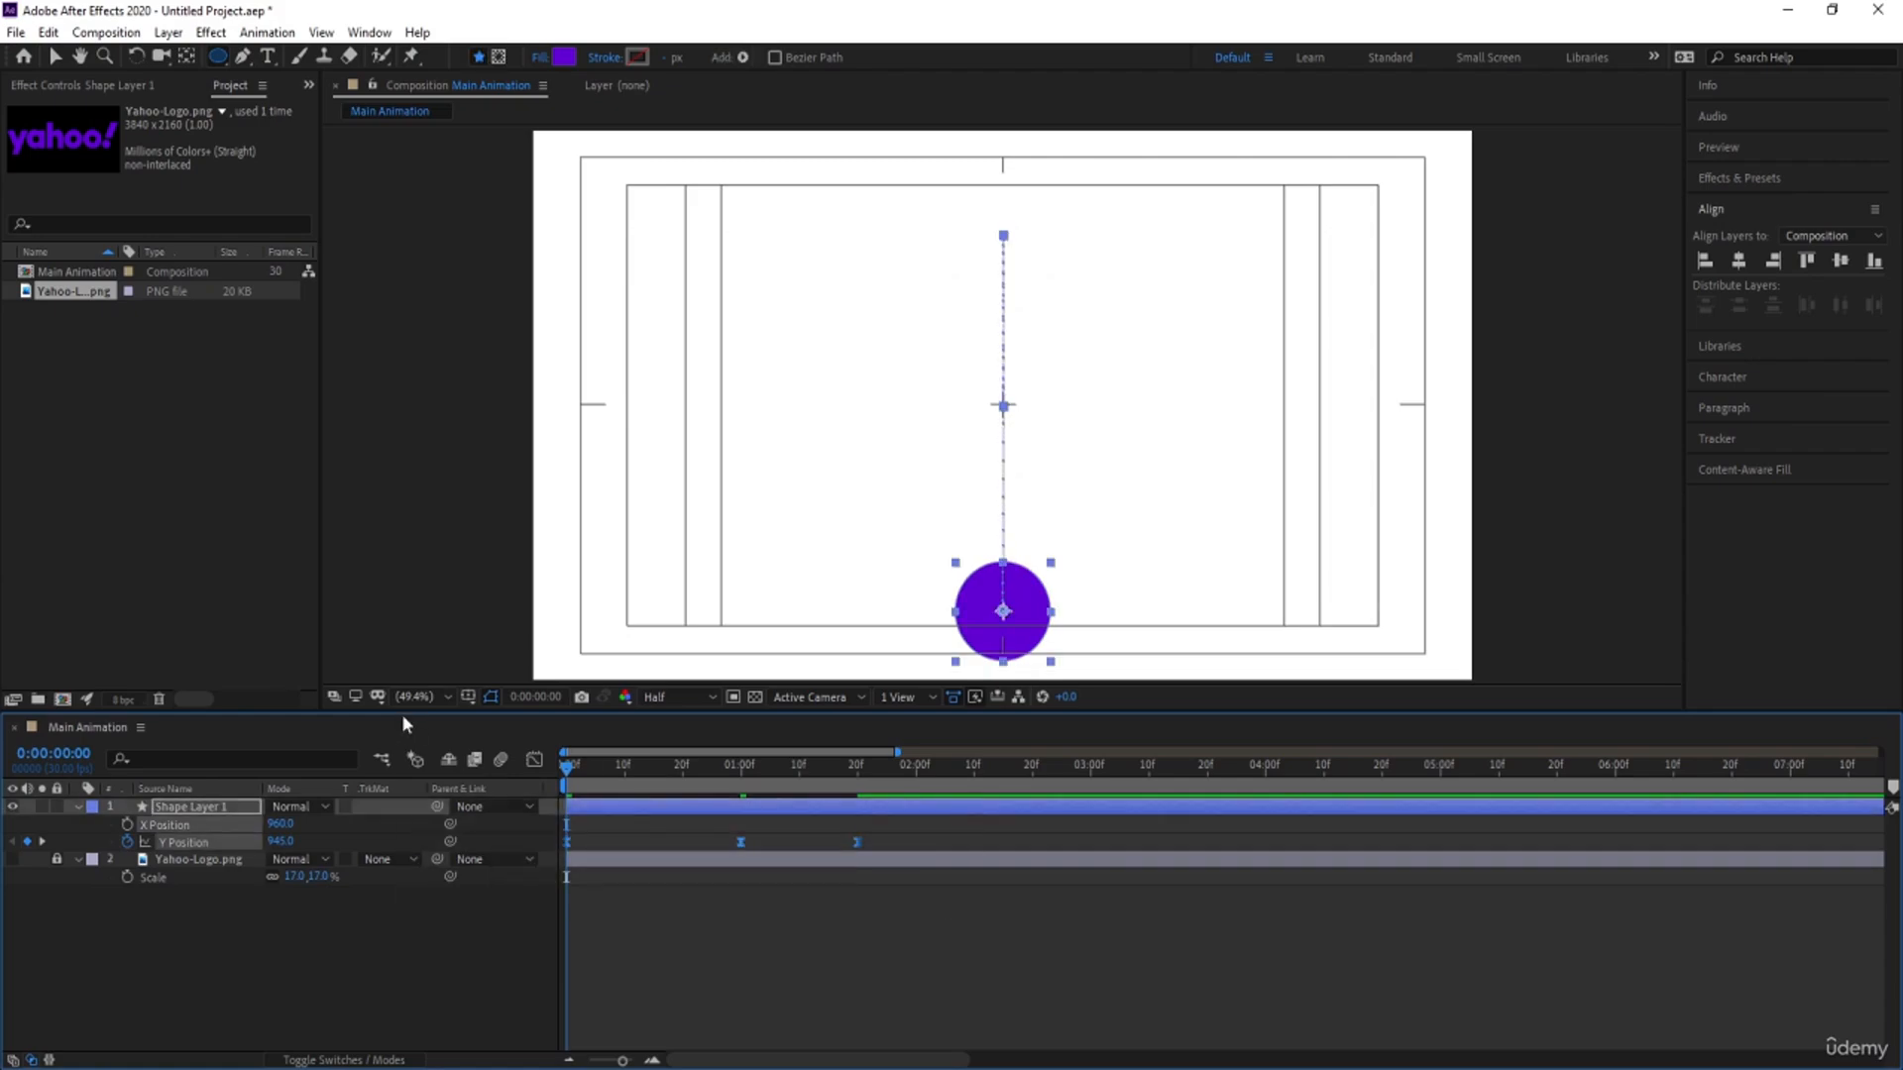
key(space)
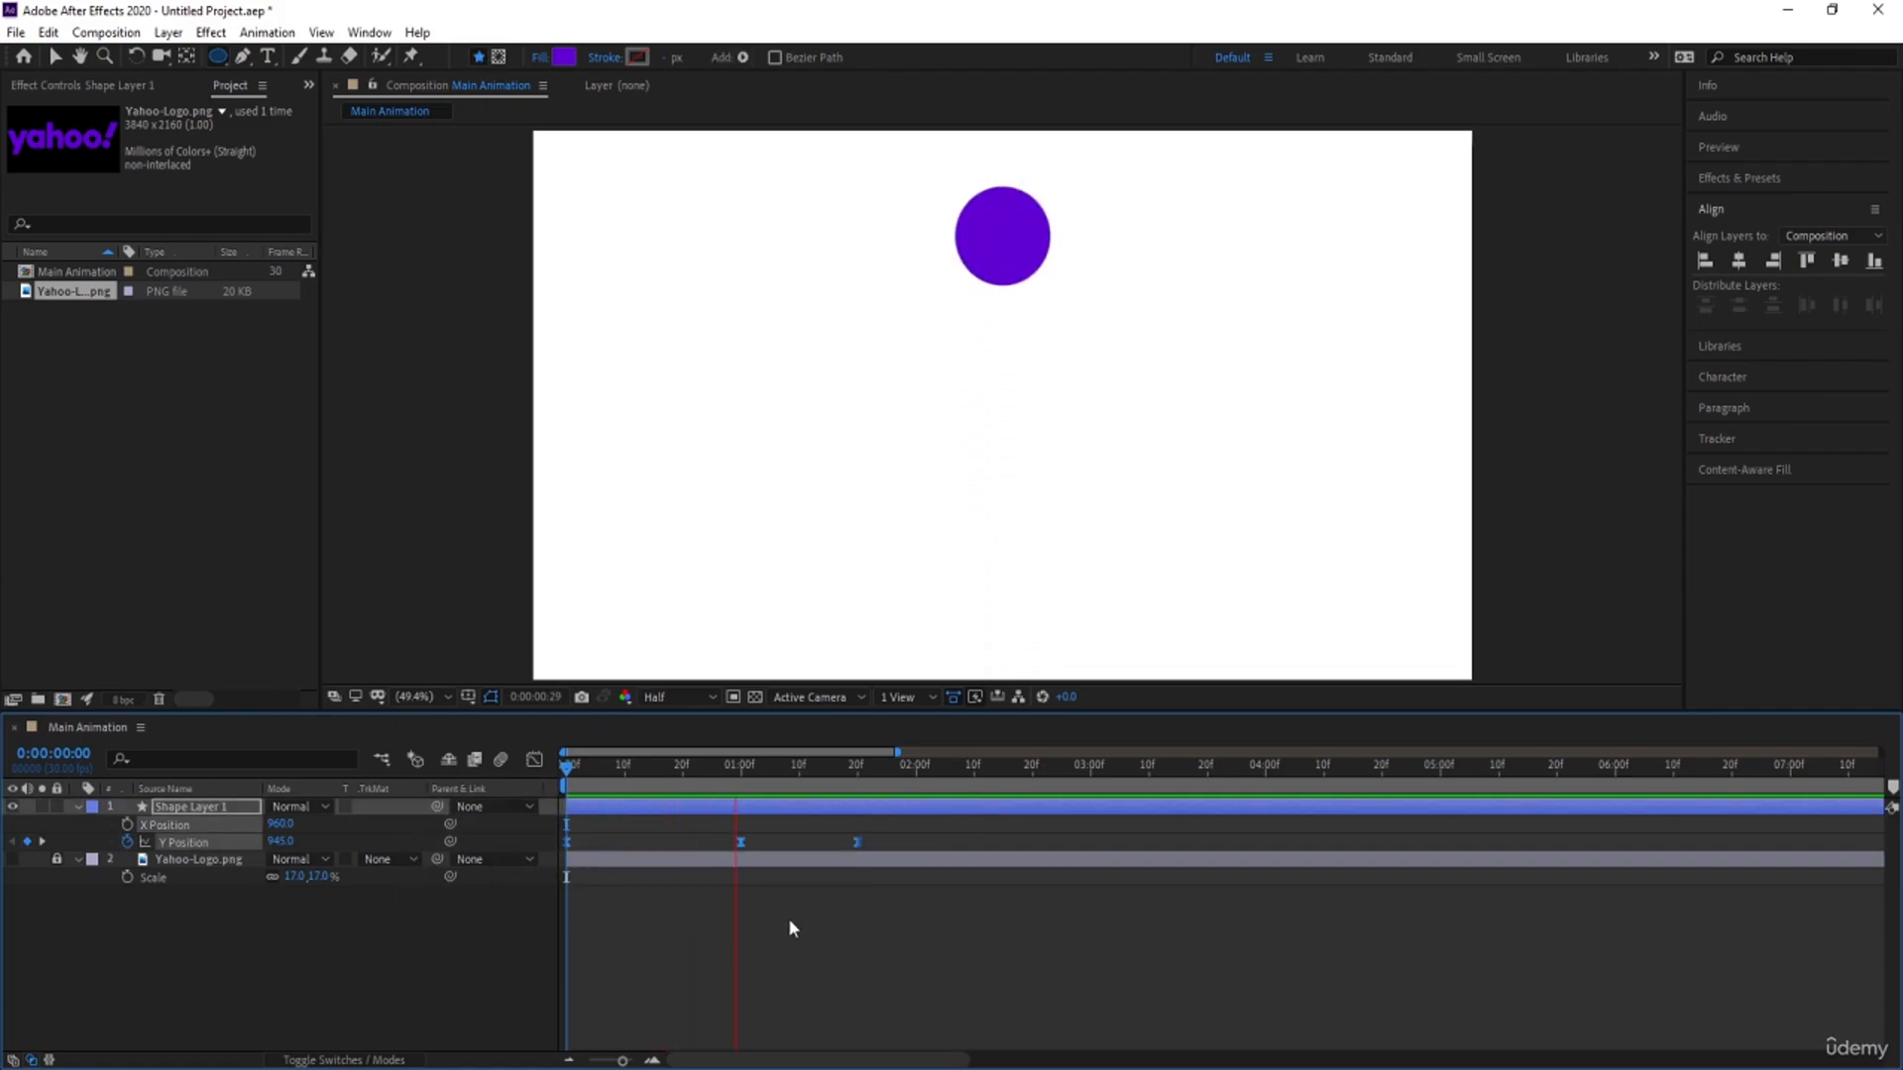
click(901, 929)
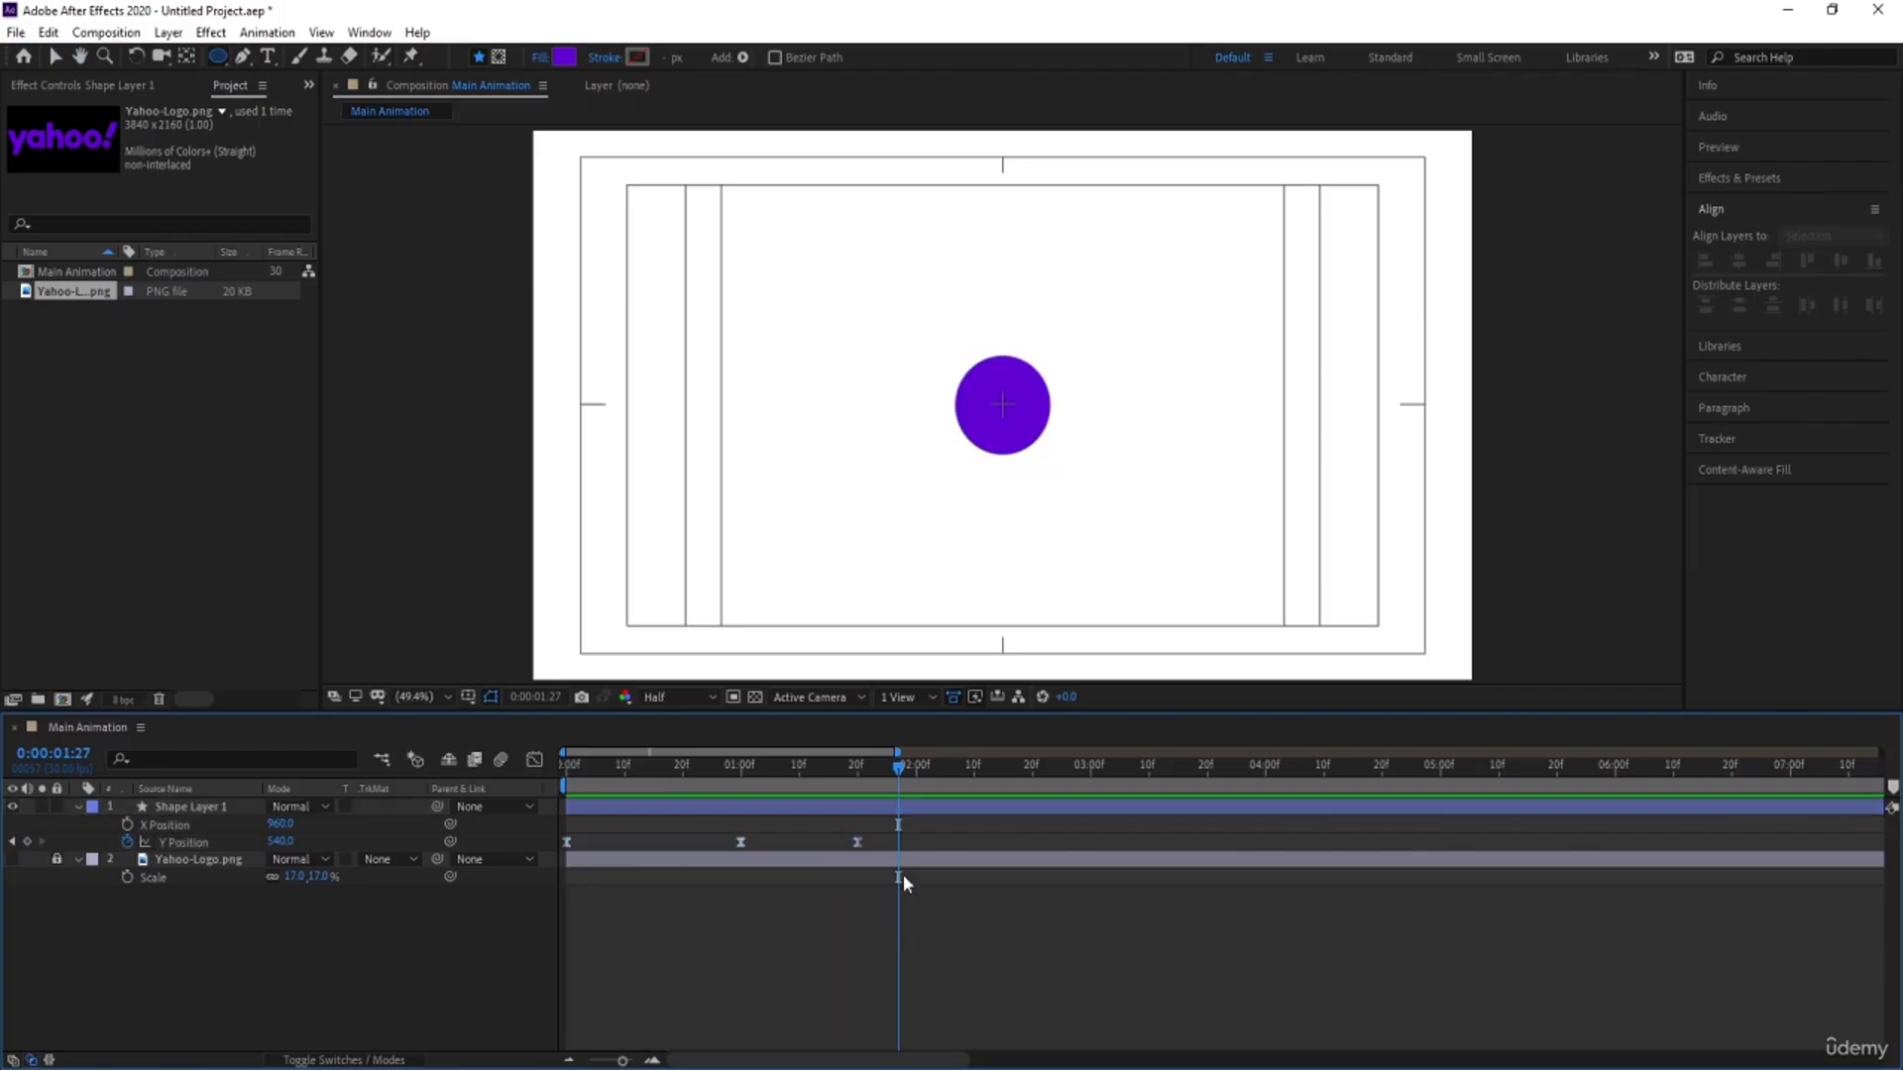
Step: Add a Y Position keyframe at the circle's centred position at 0:00:02:03 and another slightly above centre at 0:00:01:27
drag(902, 768, 934, 776)
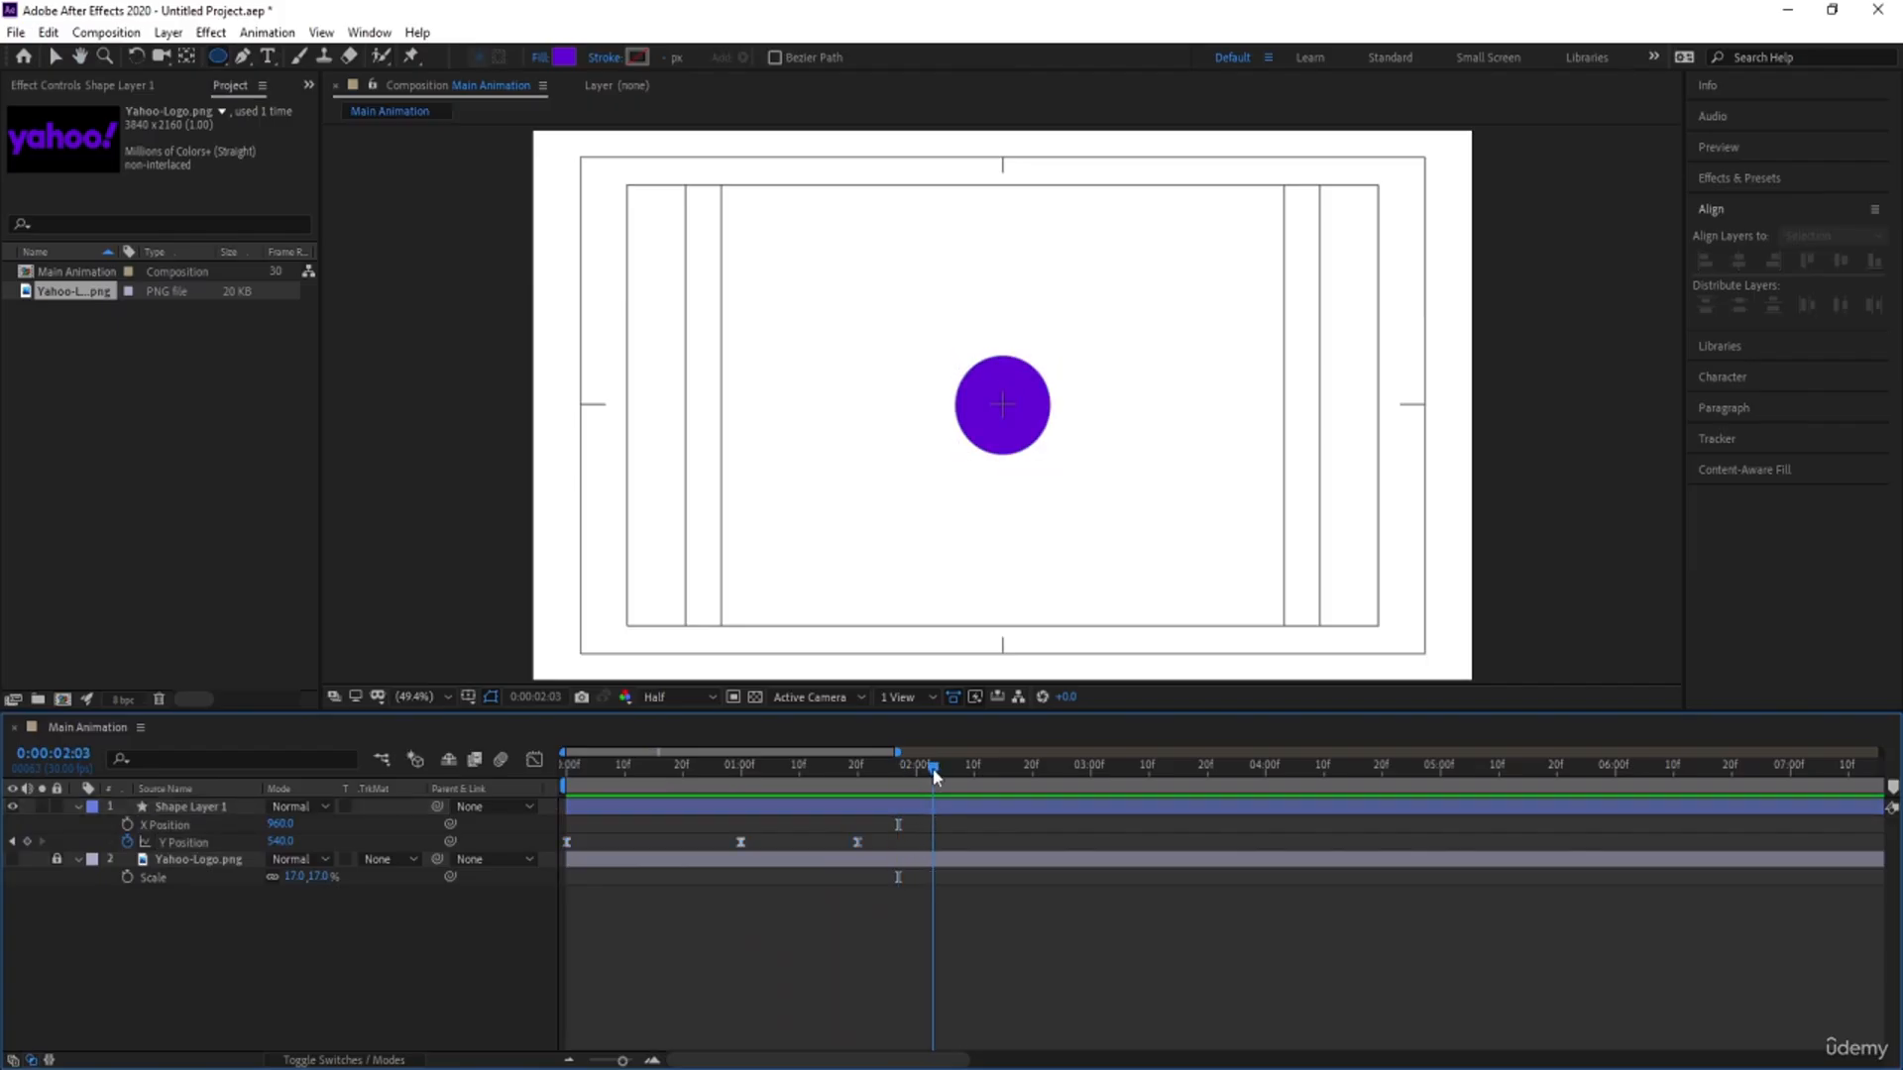
click(27, 842)
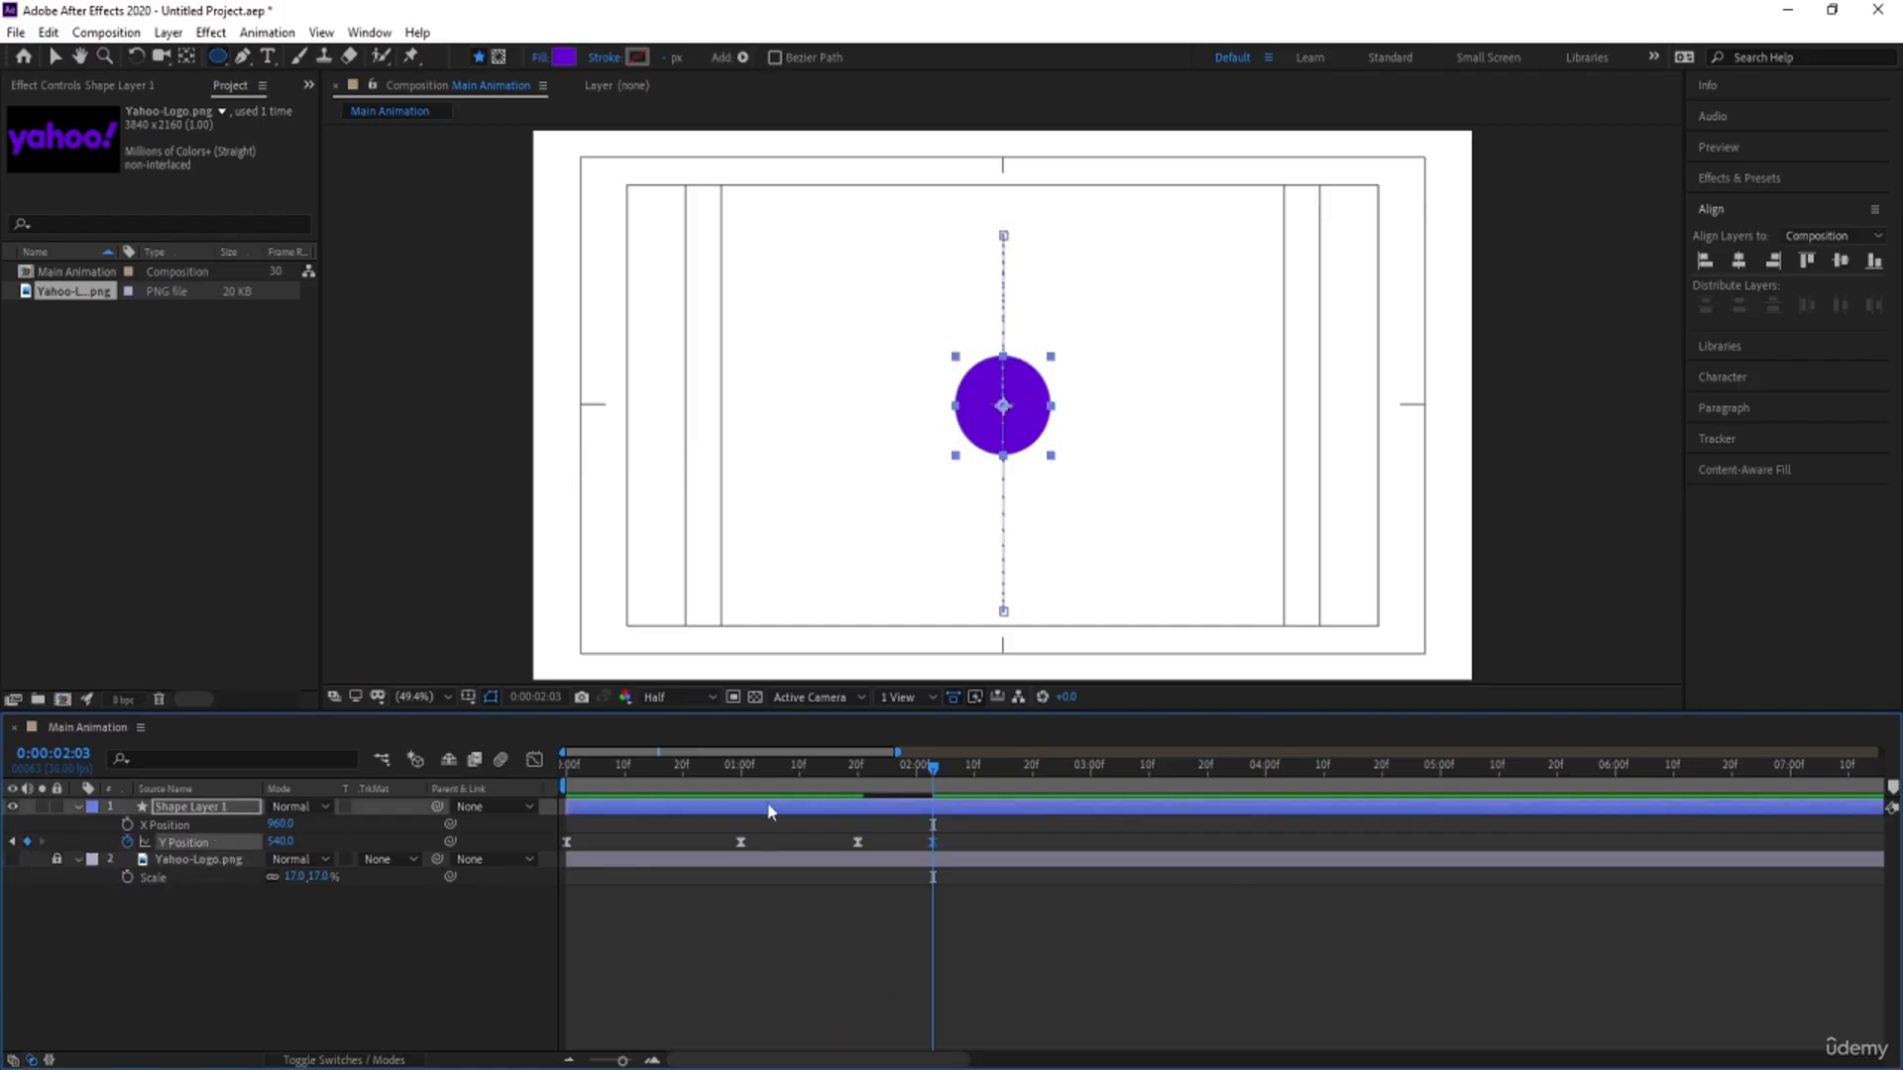
drag(914, 770, 902, 773)
key(Num_Lock)
drag(279, 842, 248, 841)
click(636, 768)
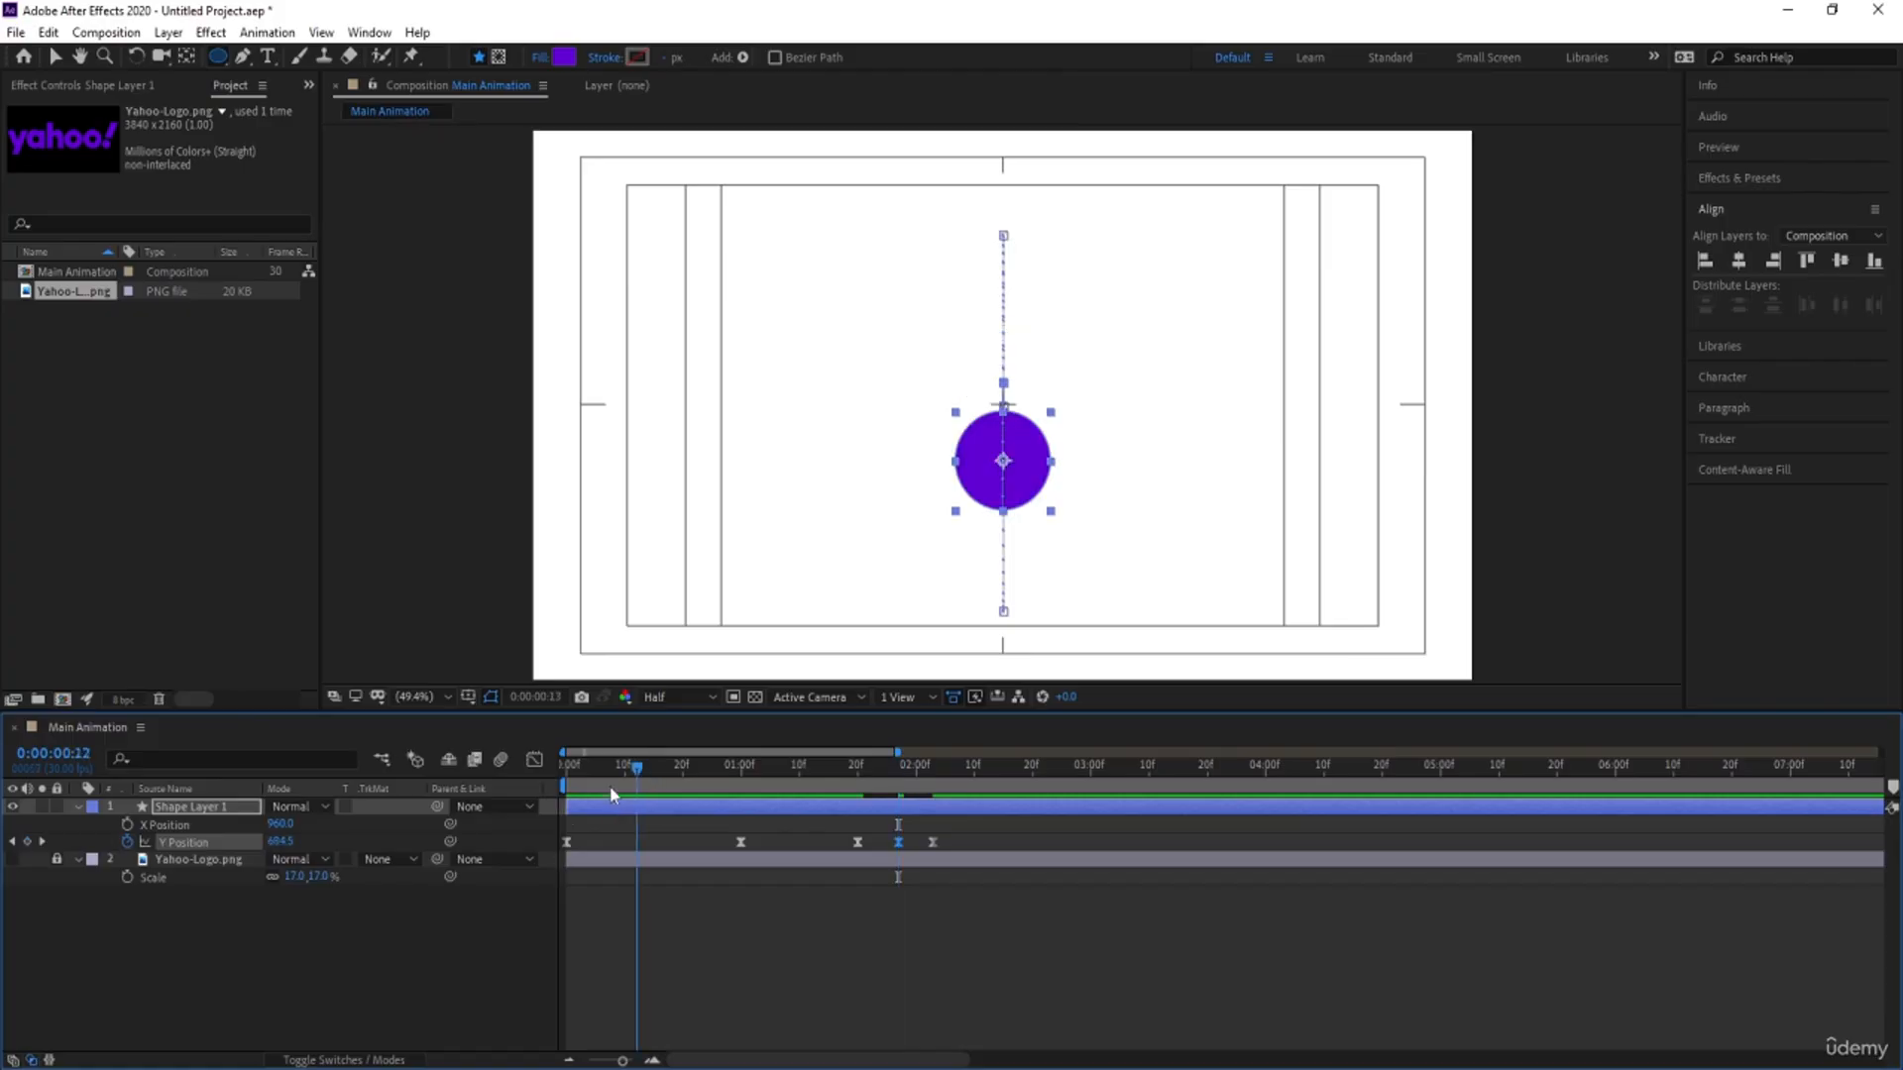
Step: Reshape the Y Position speed graph so the first rise bursts off and eases out, and the drop to 0:00:01:20 accelerates late
key(space)
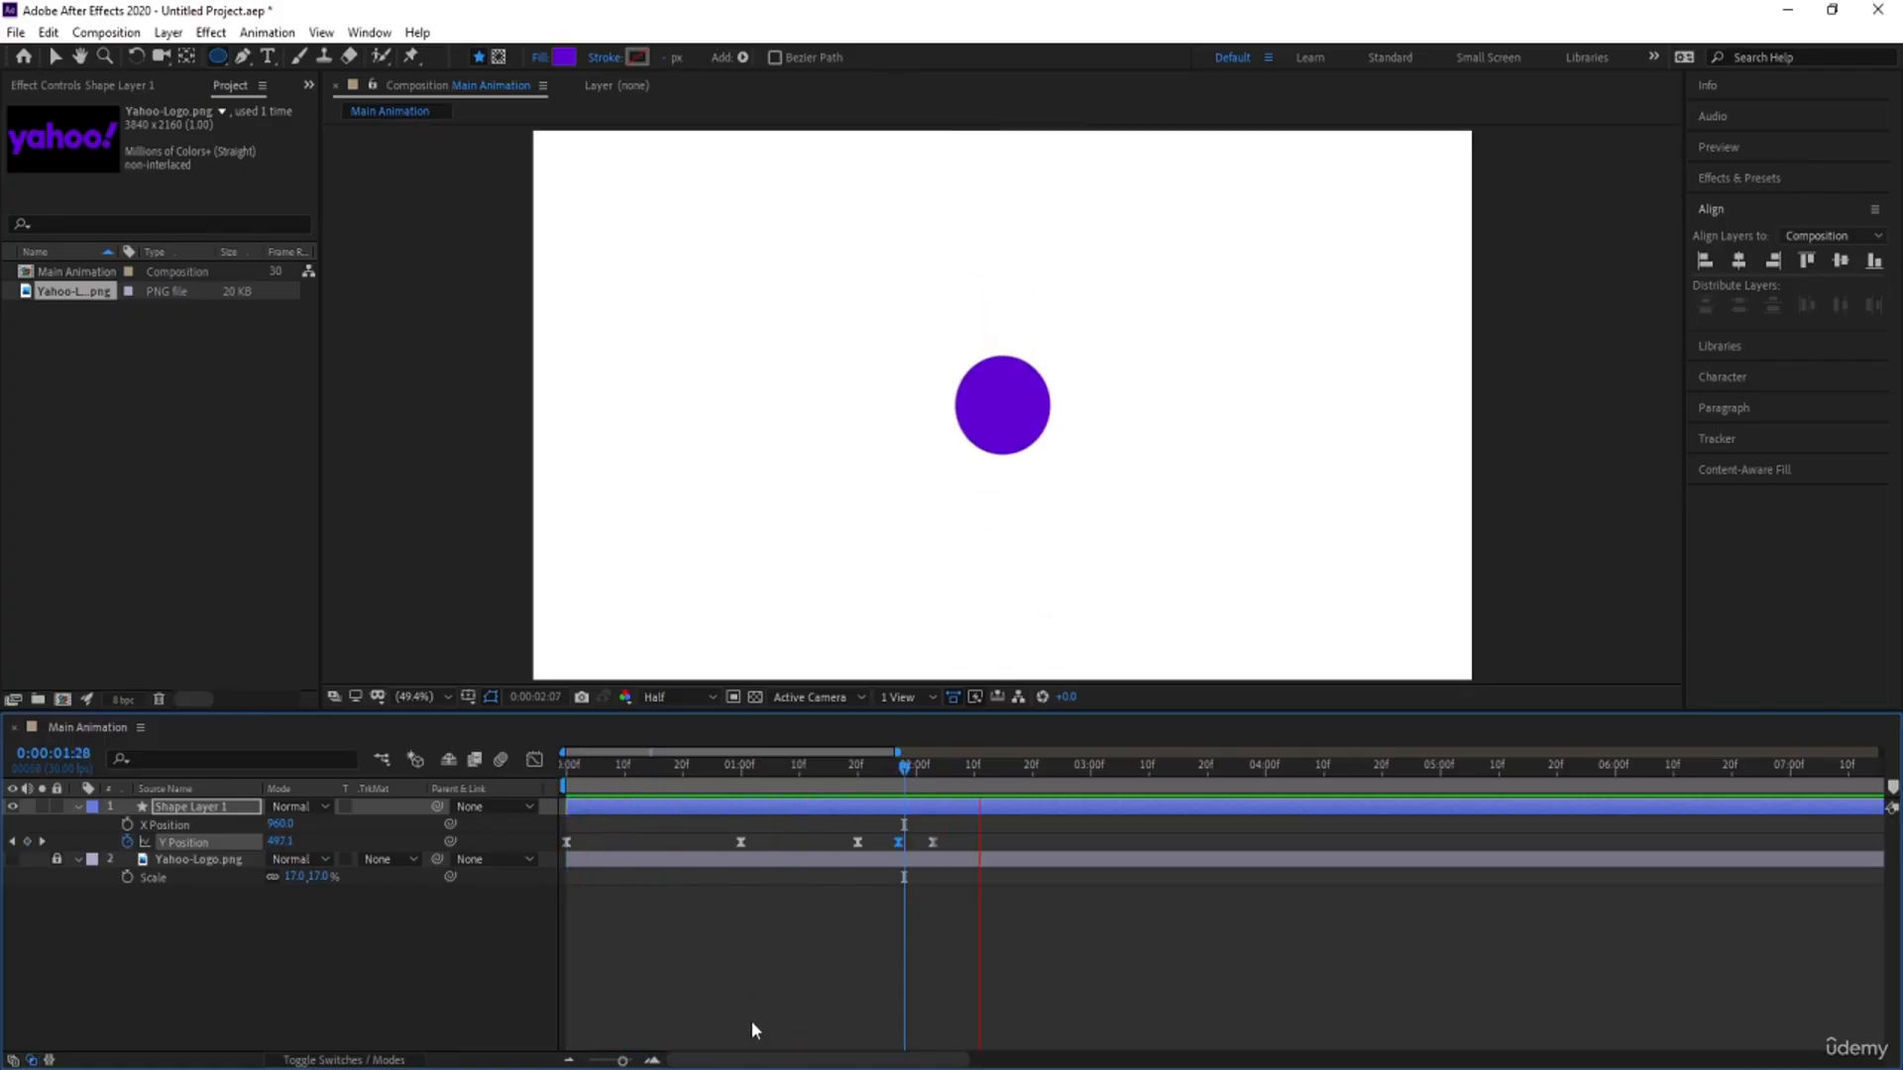
key(space)
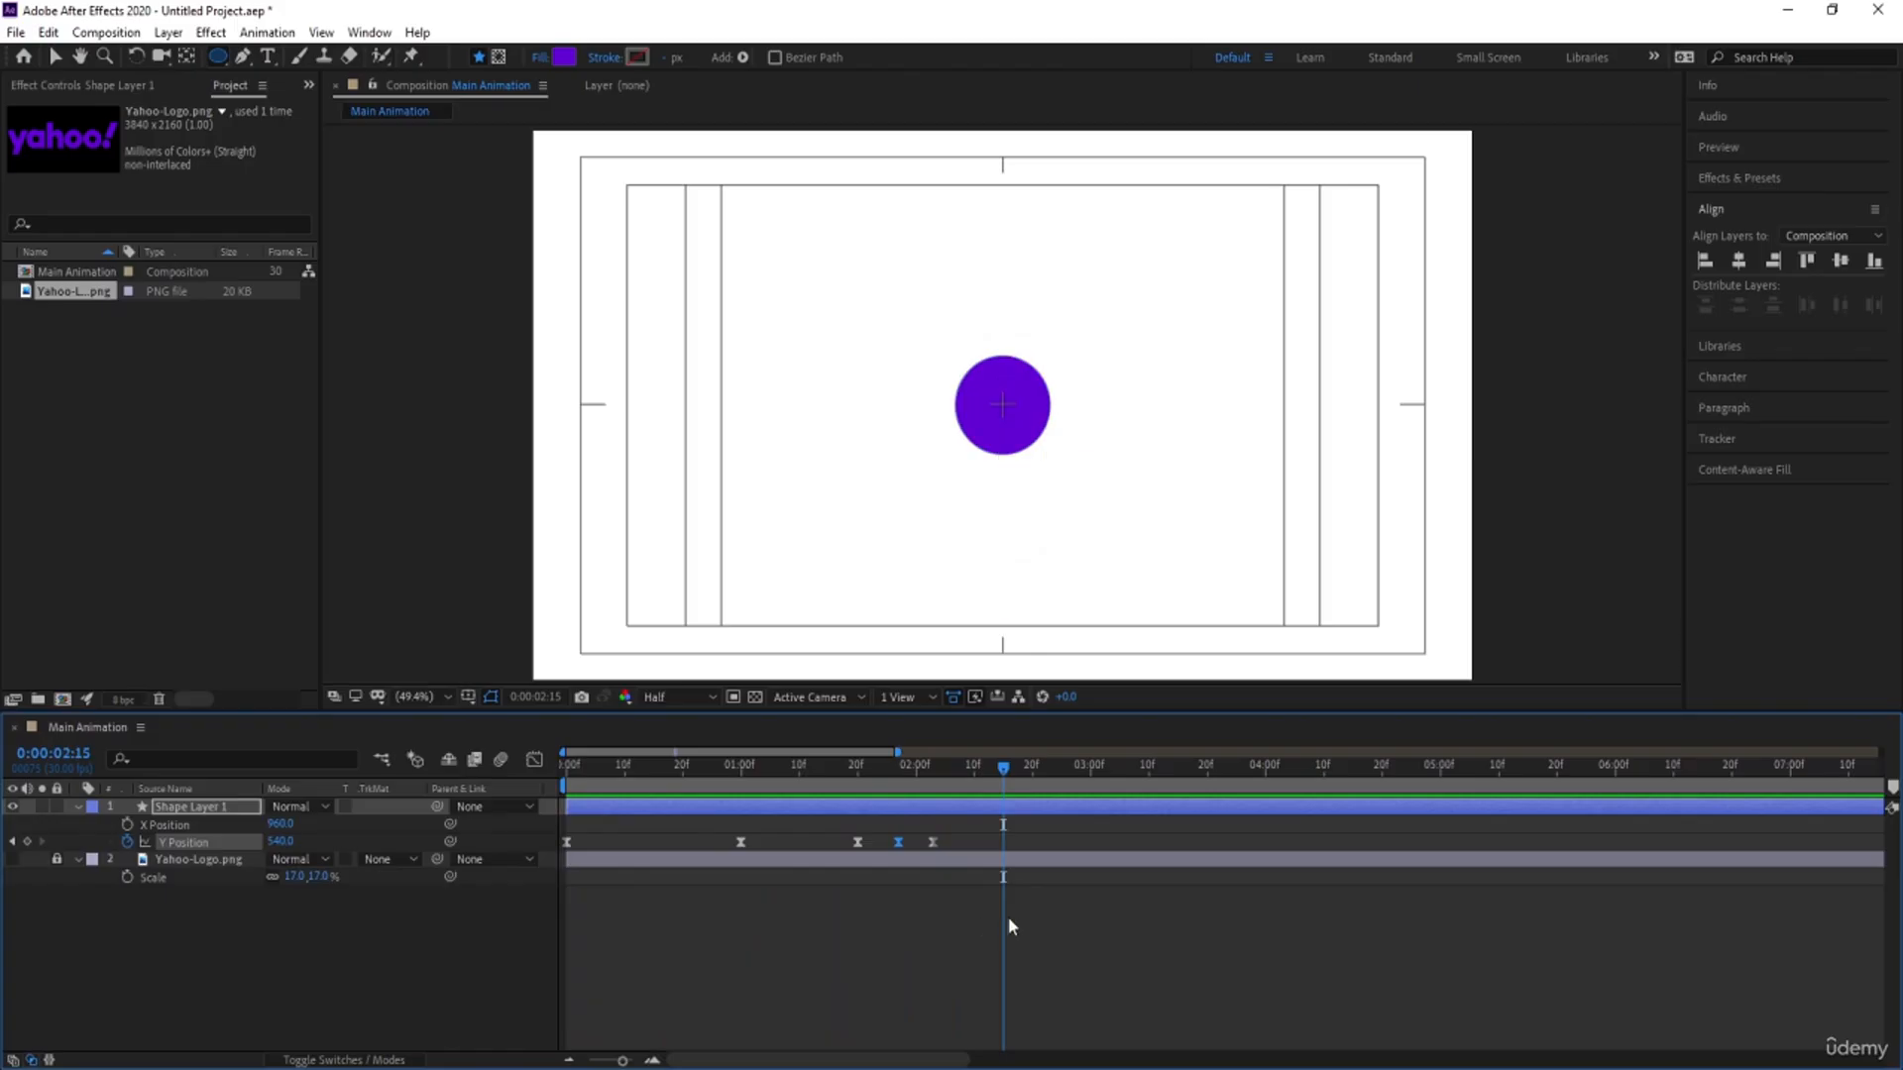
drag(1007, 918, 486, 741)
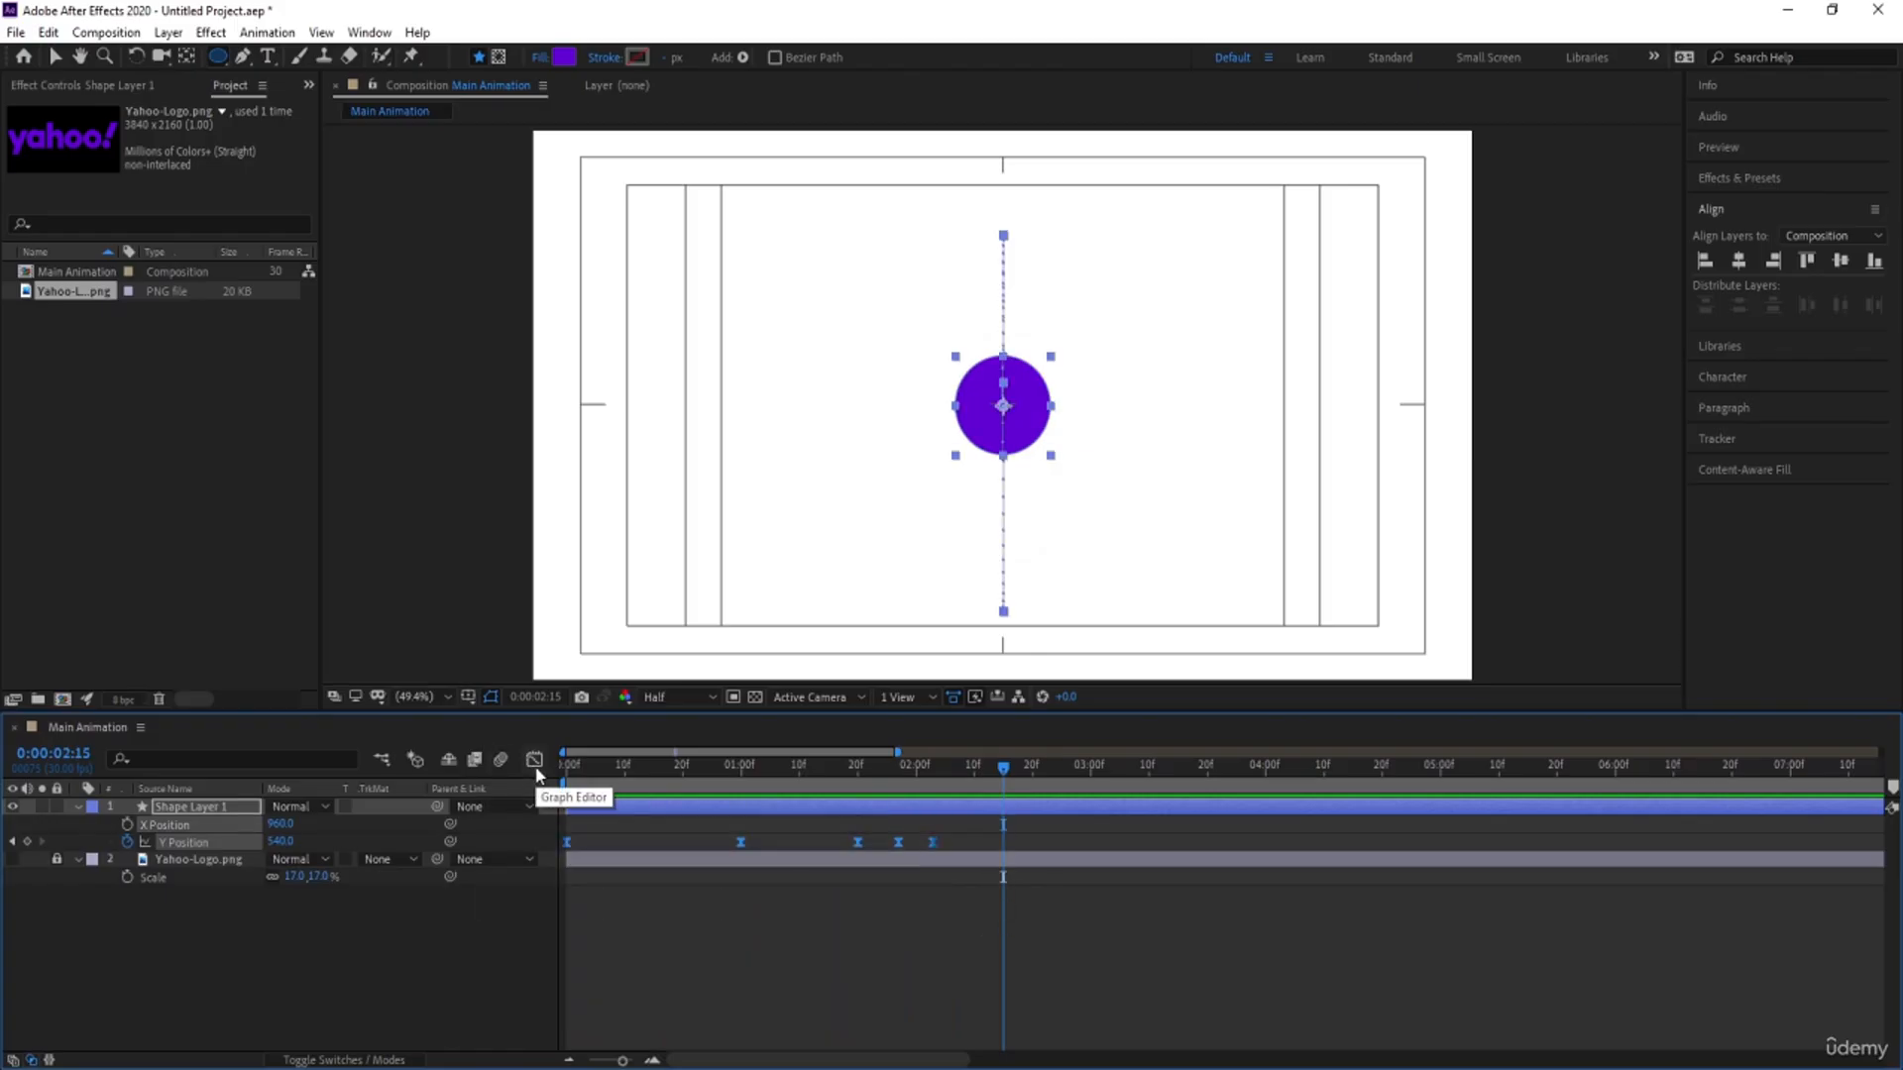
click(534, 761)
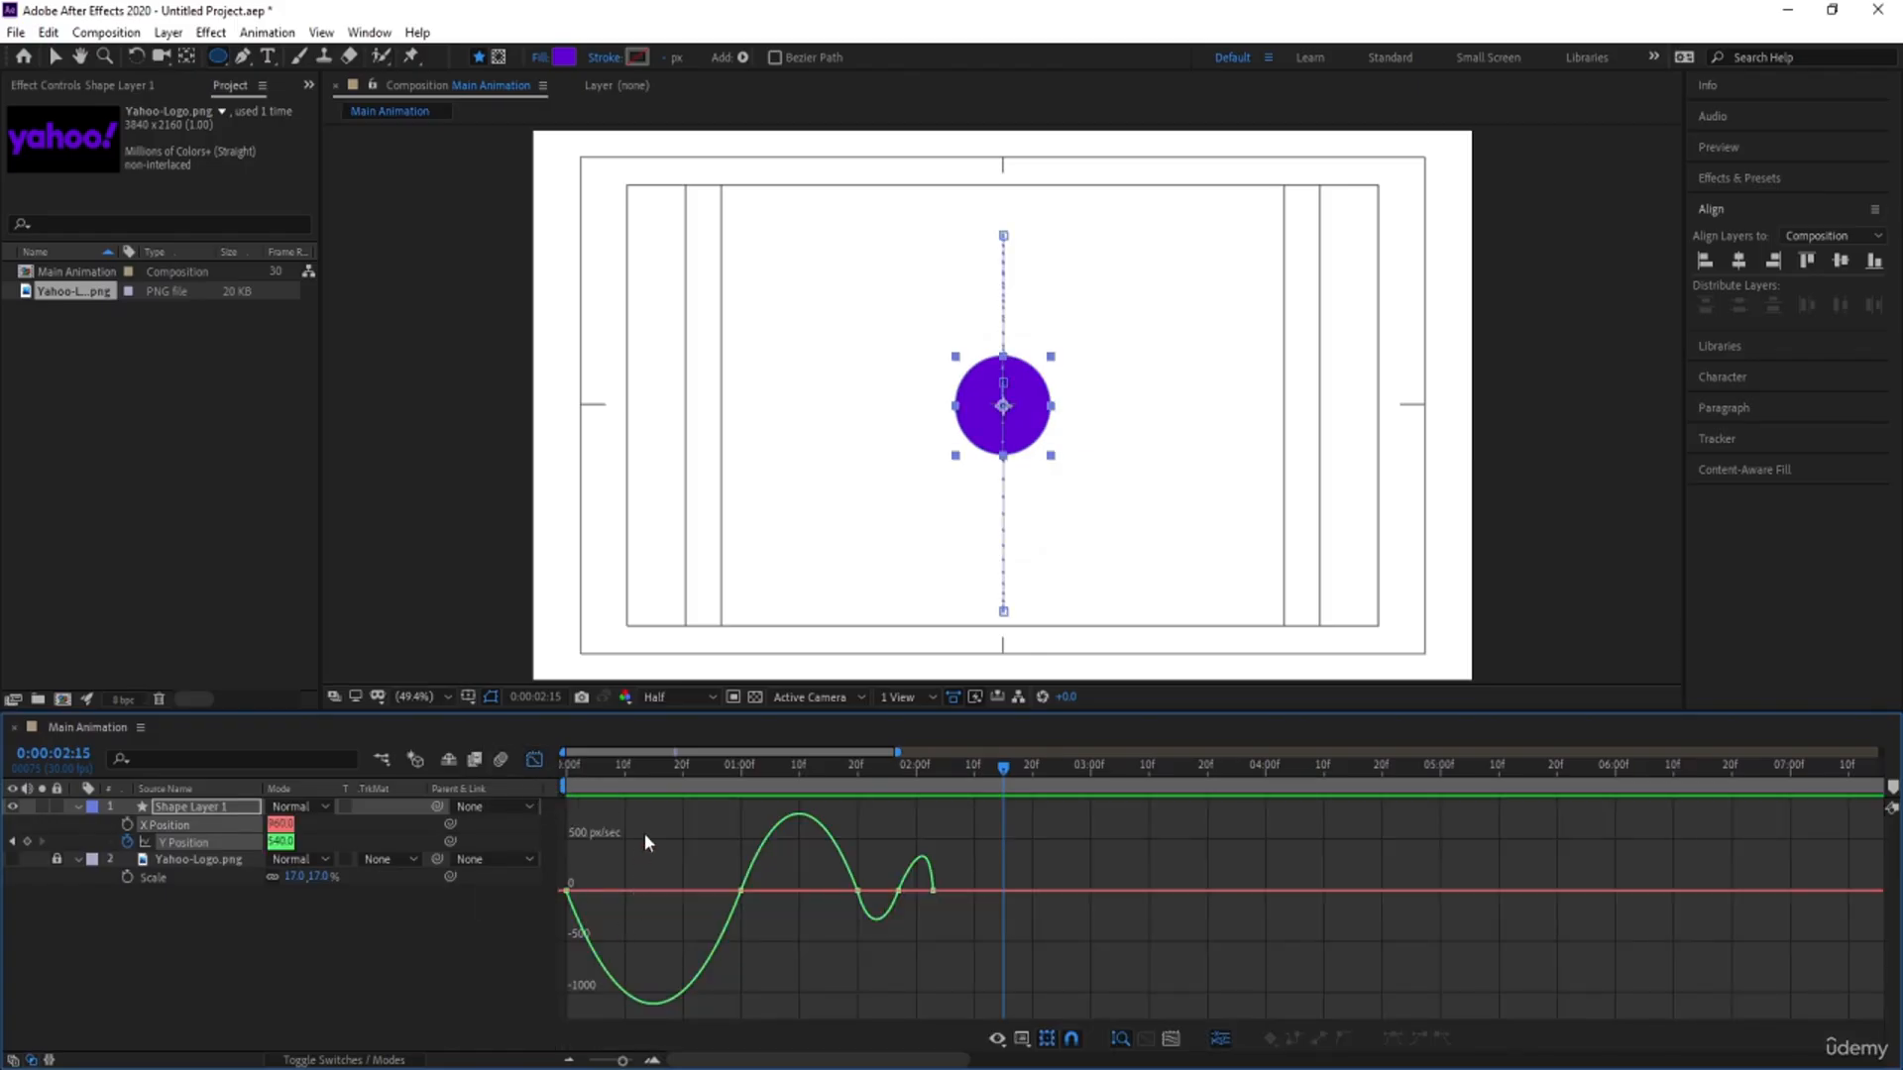
drag(659, 821, 606, 889)
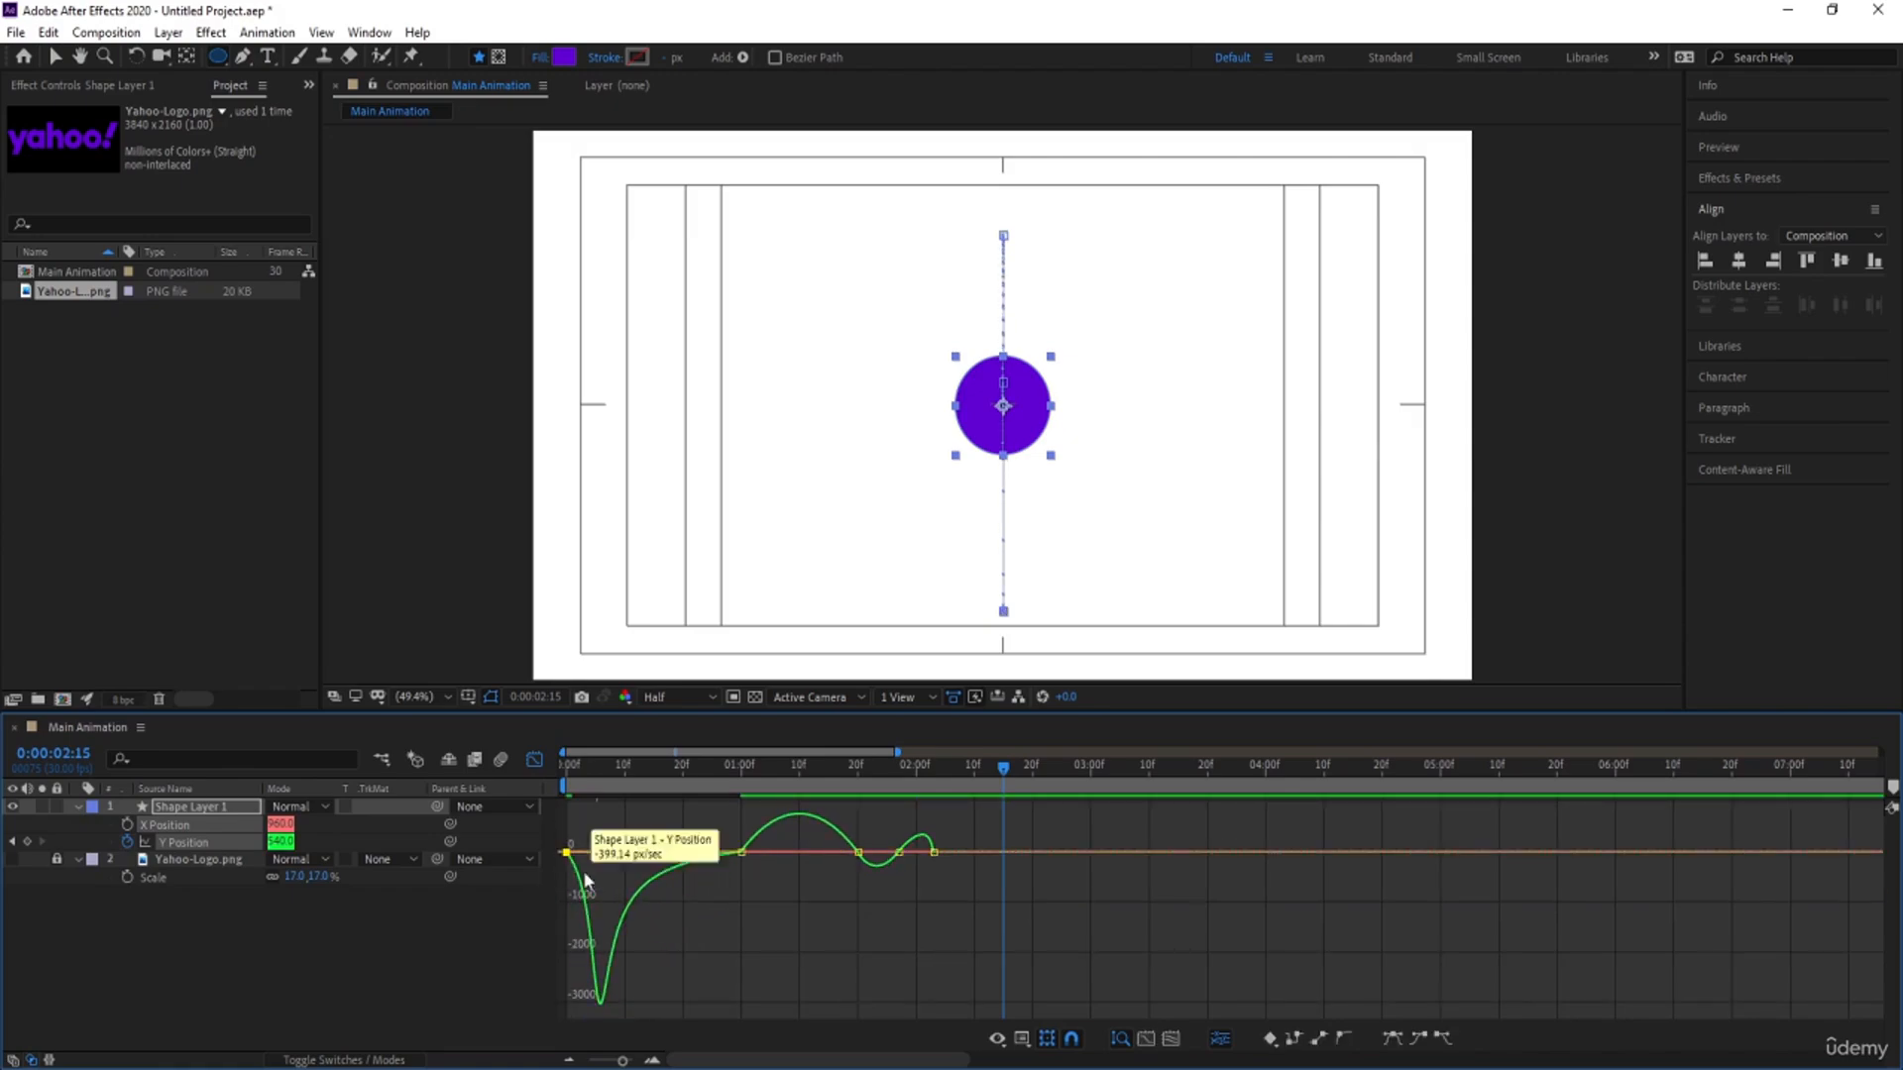
drag(591, 856, 574, 856)
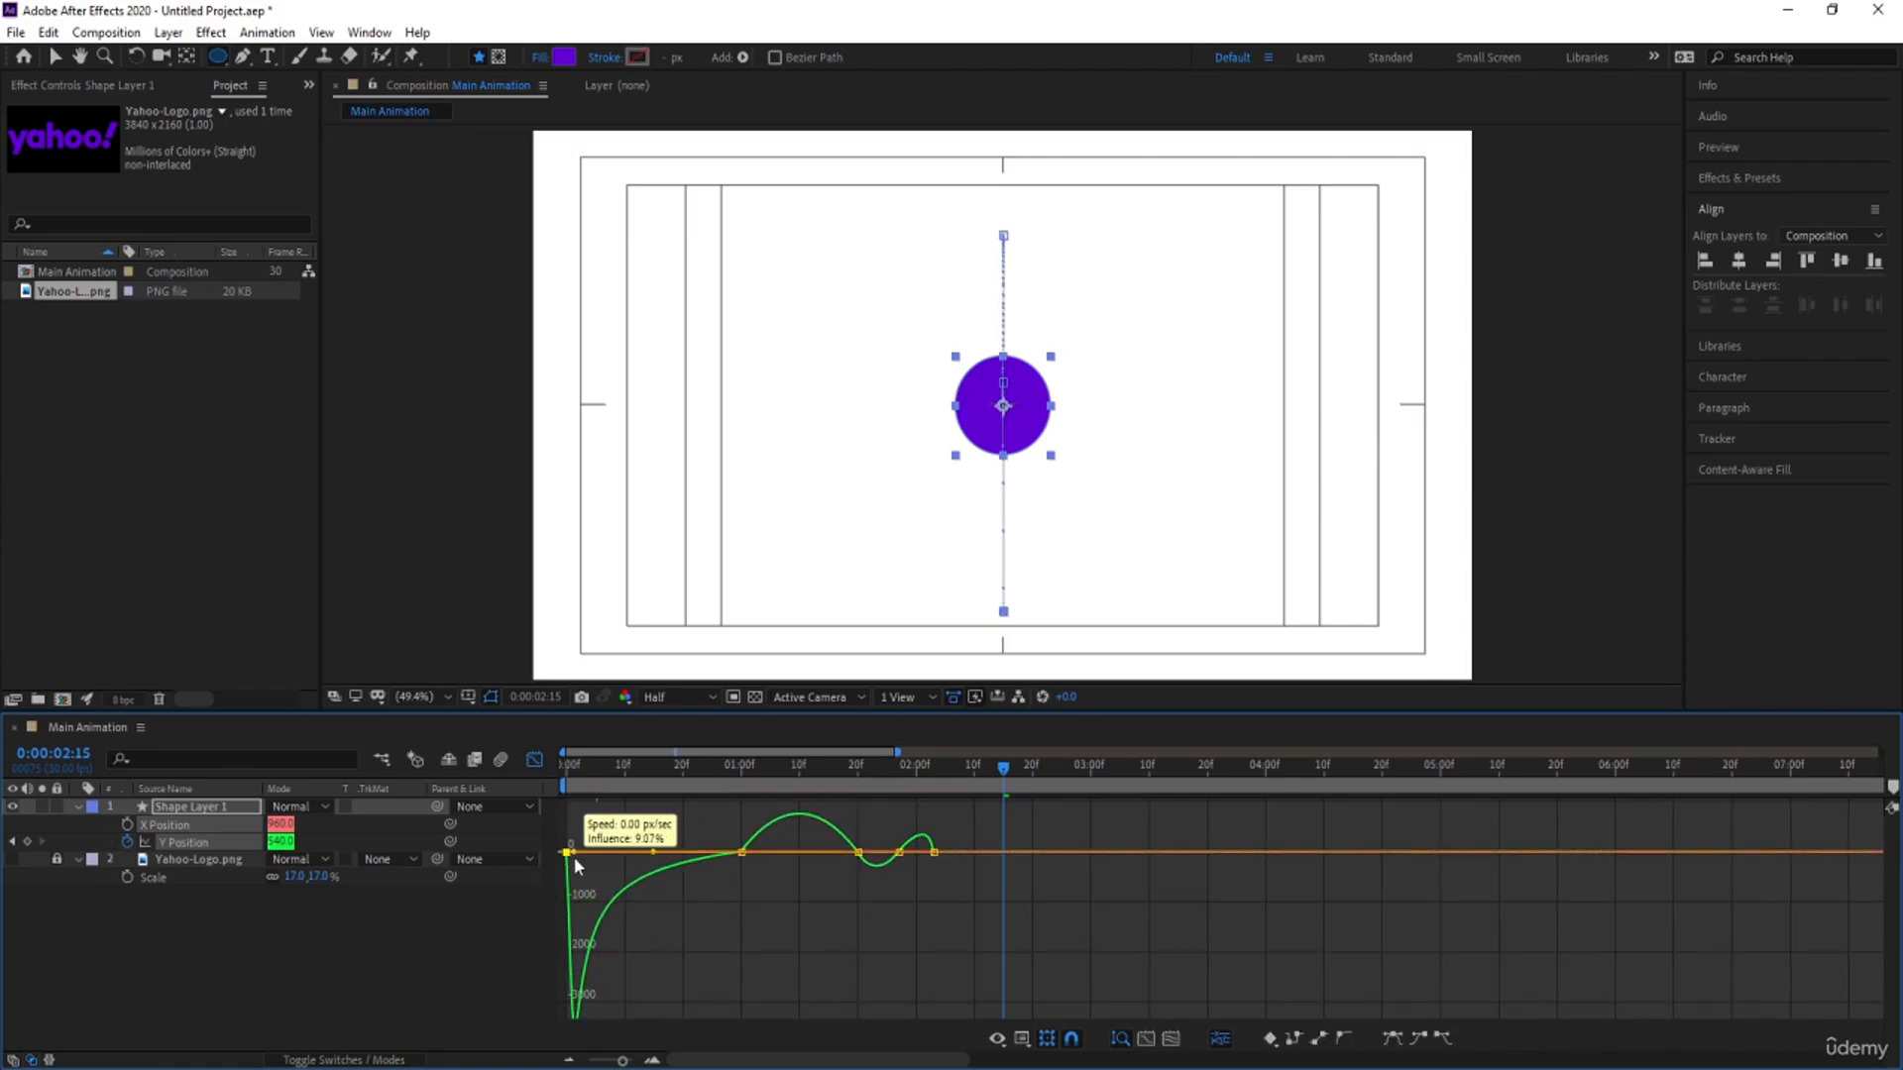
click(746, 849)
drag(762, 849, 852, 883)
Step: Shape the small rebound's speed curve to leave 0:00:01:20 fast, slow down around 0:00:01:27 and speed up just before 0:00:02:03
drag(821, 776, 889, 799)
key(equal)
key(equal)
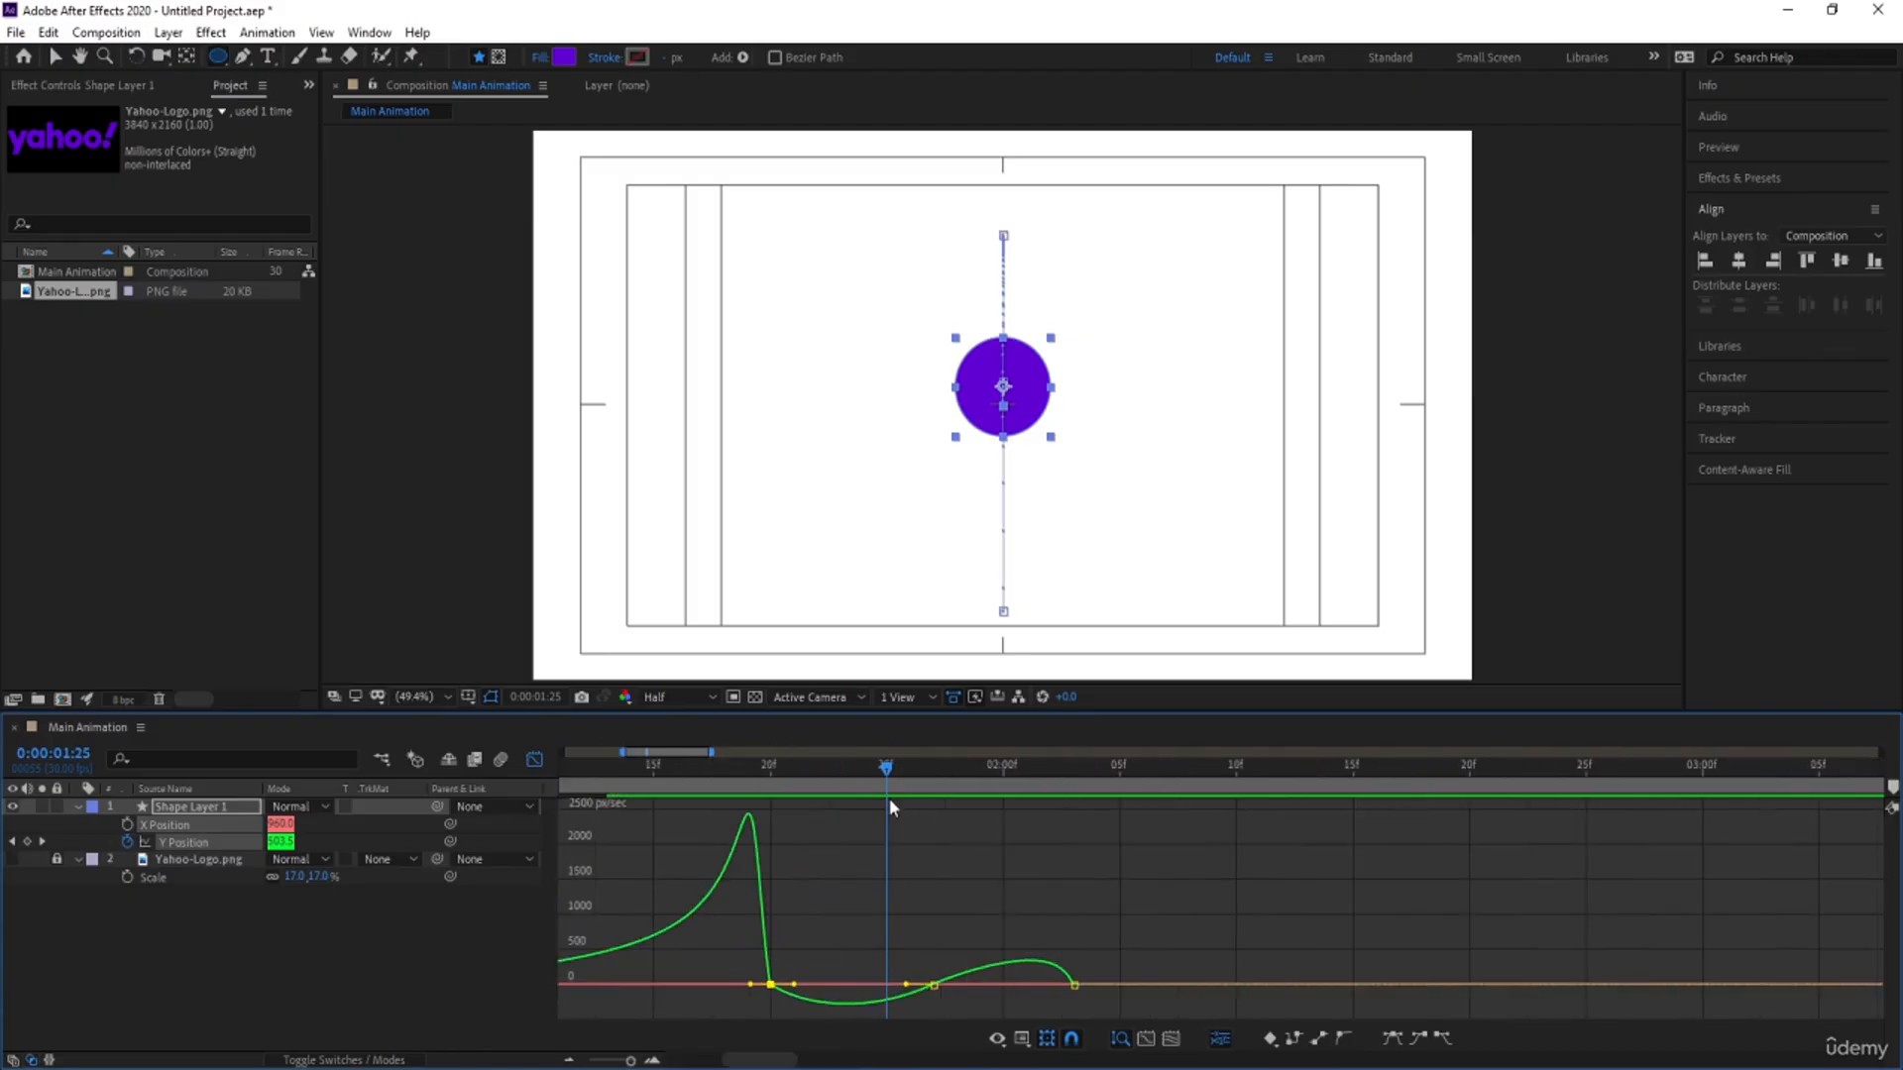
drag(1109, 906, 889, 1003)
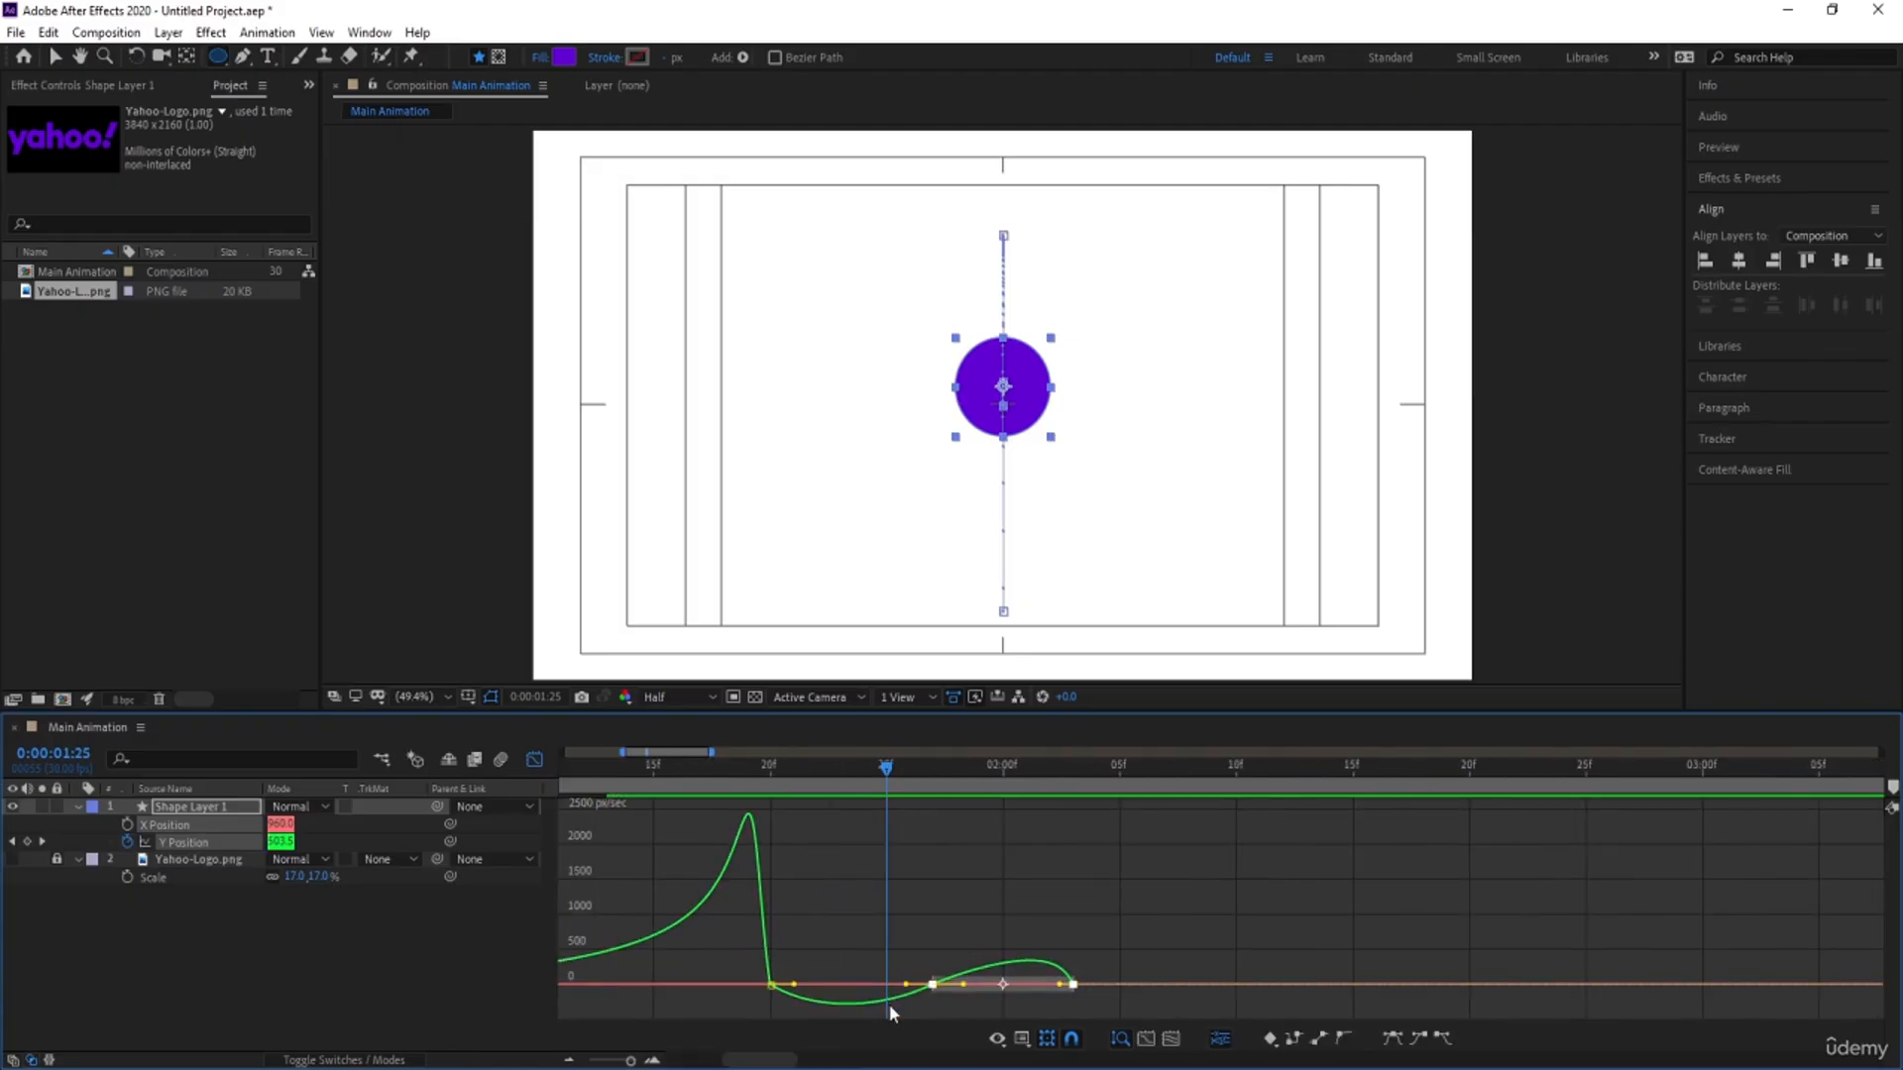
click(889, 1003)
drag(881, 919, 851, 990)
drag(957, 958, 1003, 958)
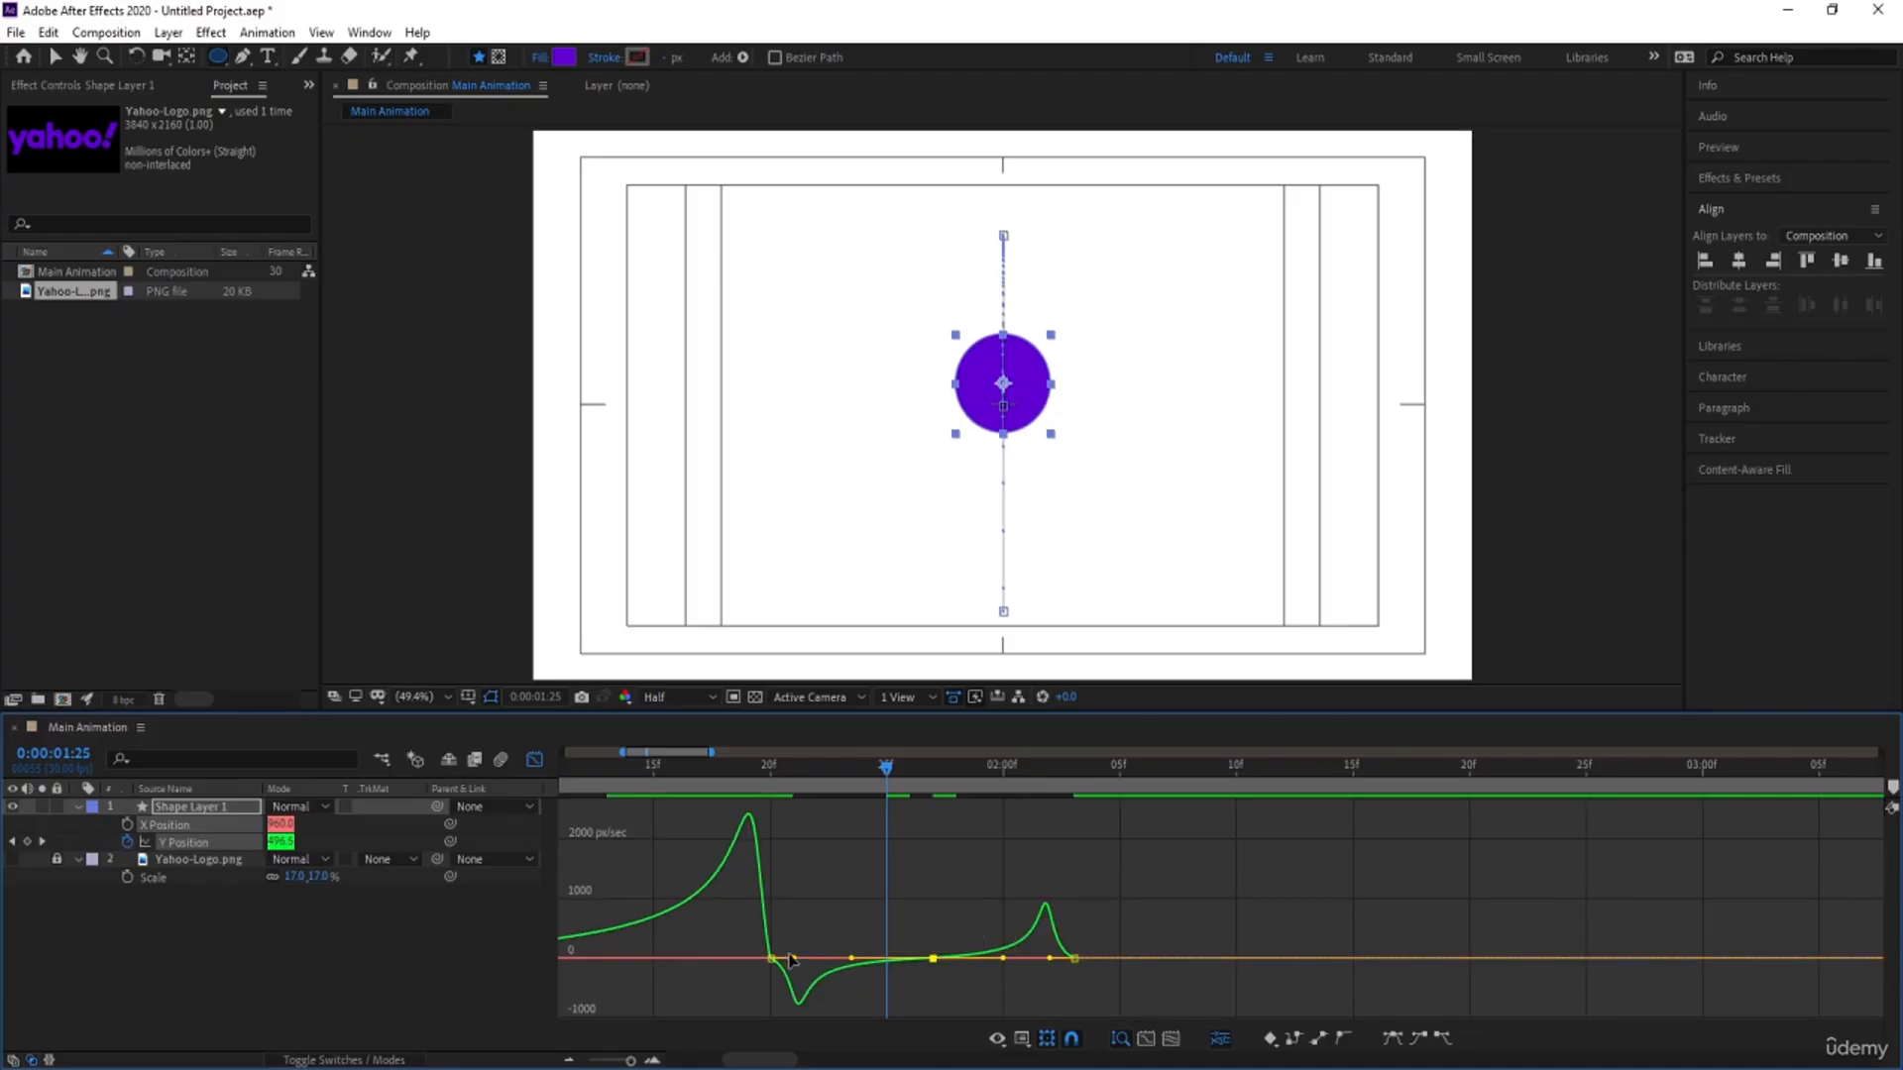
drag(792, 960, 780, 957)
click(1075, 955)
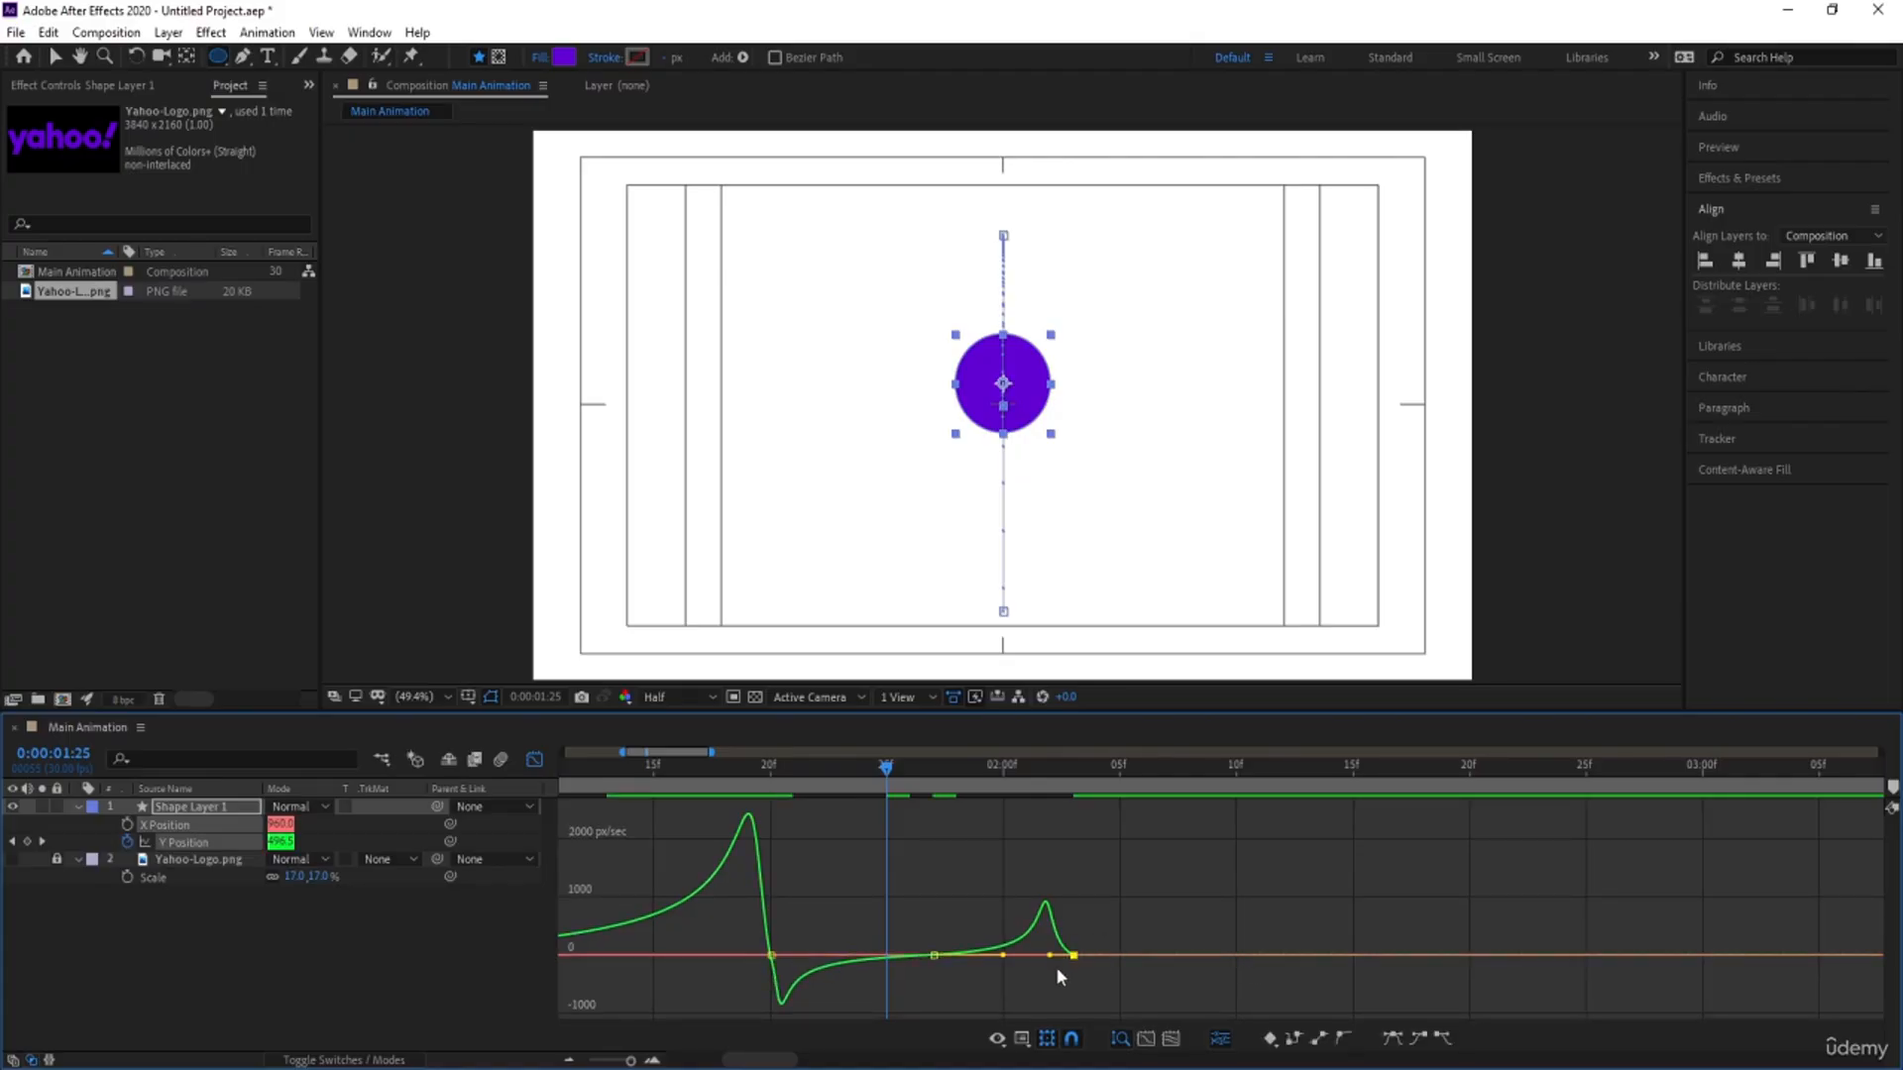
drag(1051, 958, 1064, 956)
Step: Close the Graph Editor and preview the eased bounce from the first frame
key(space)
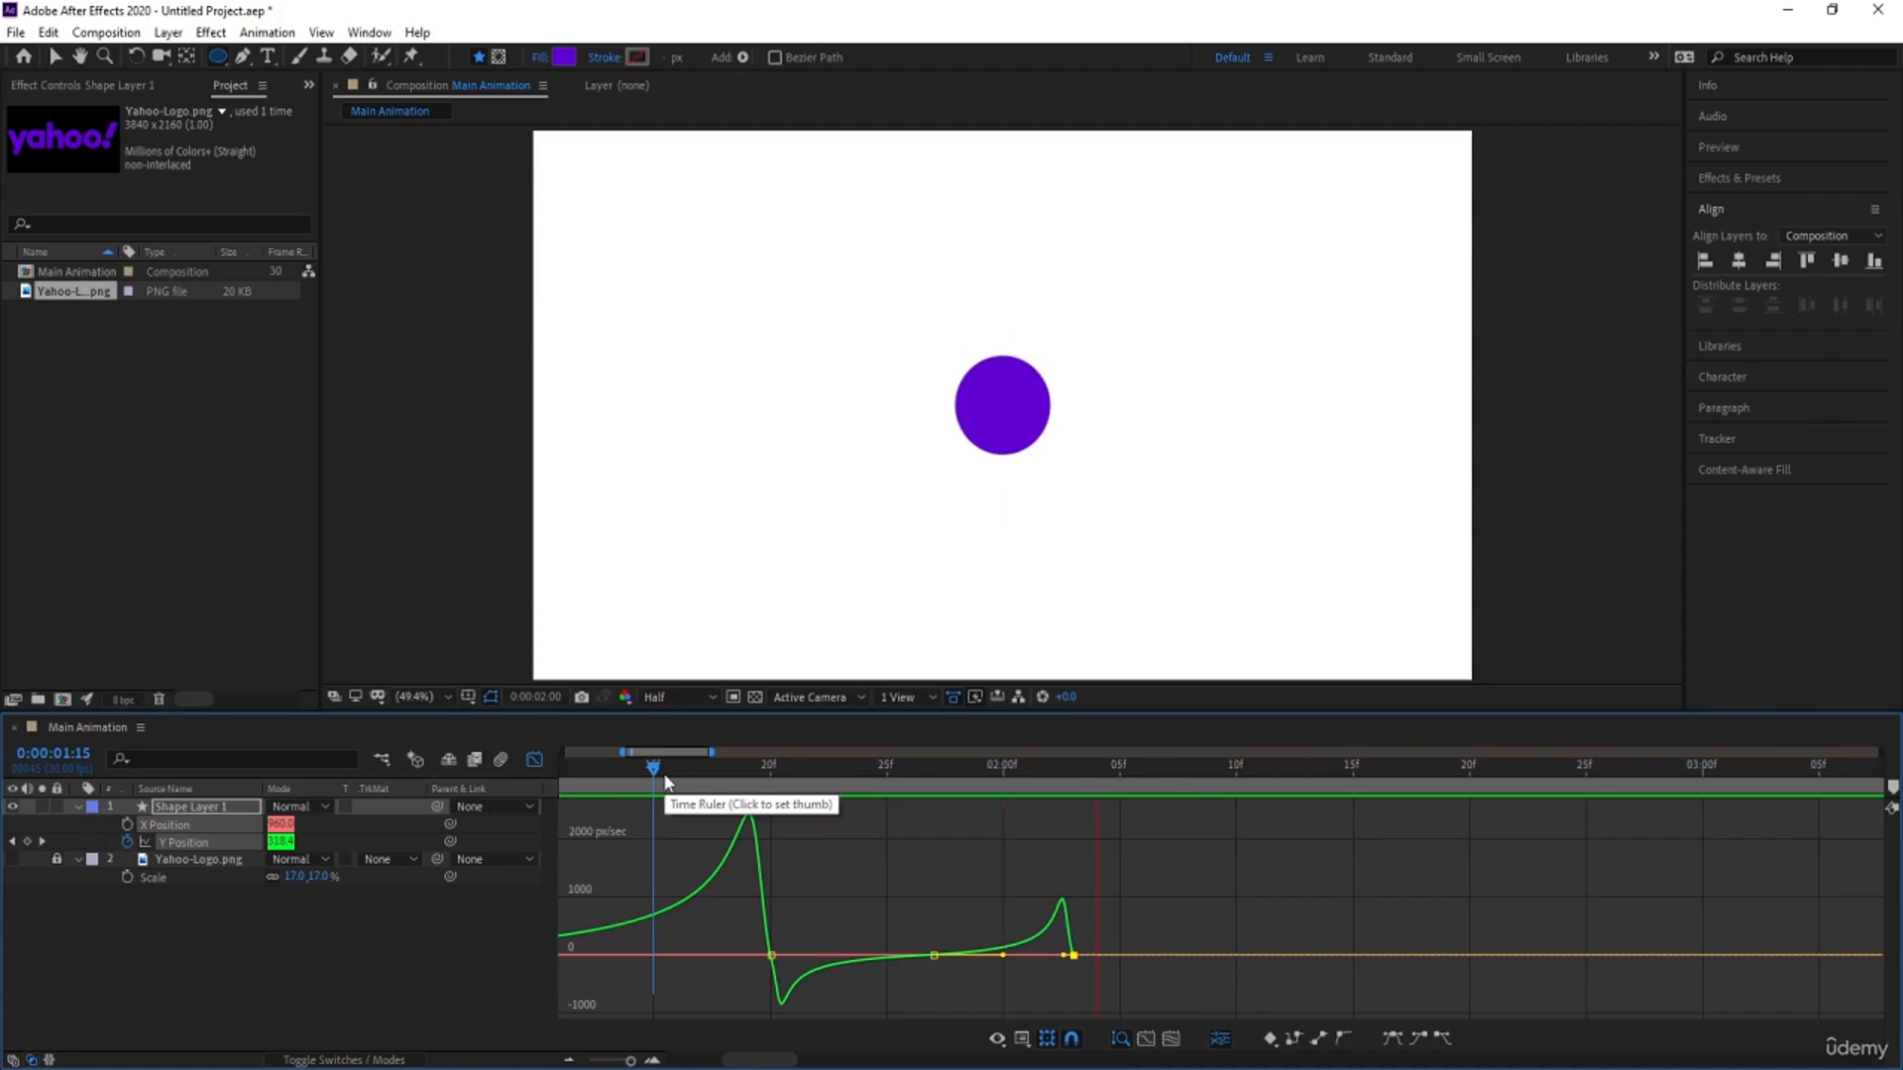
key(space)
click(535, 760)
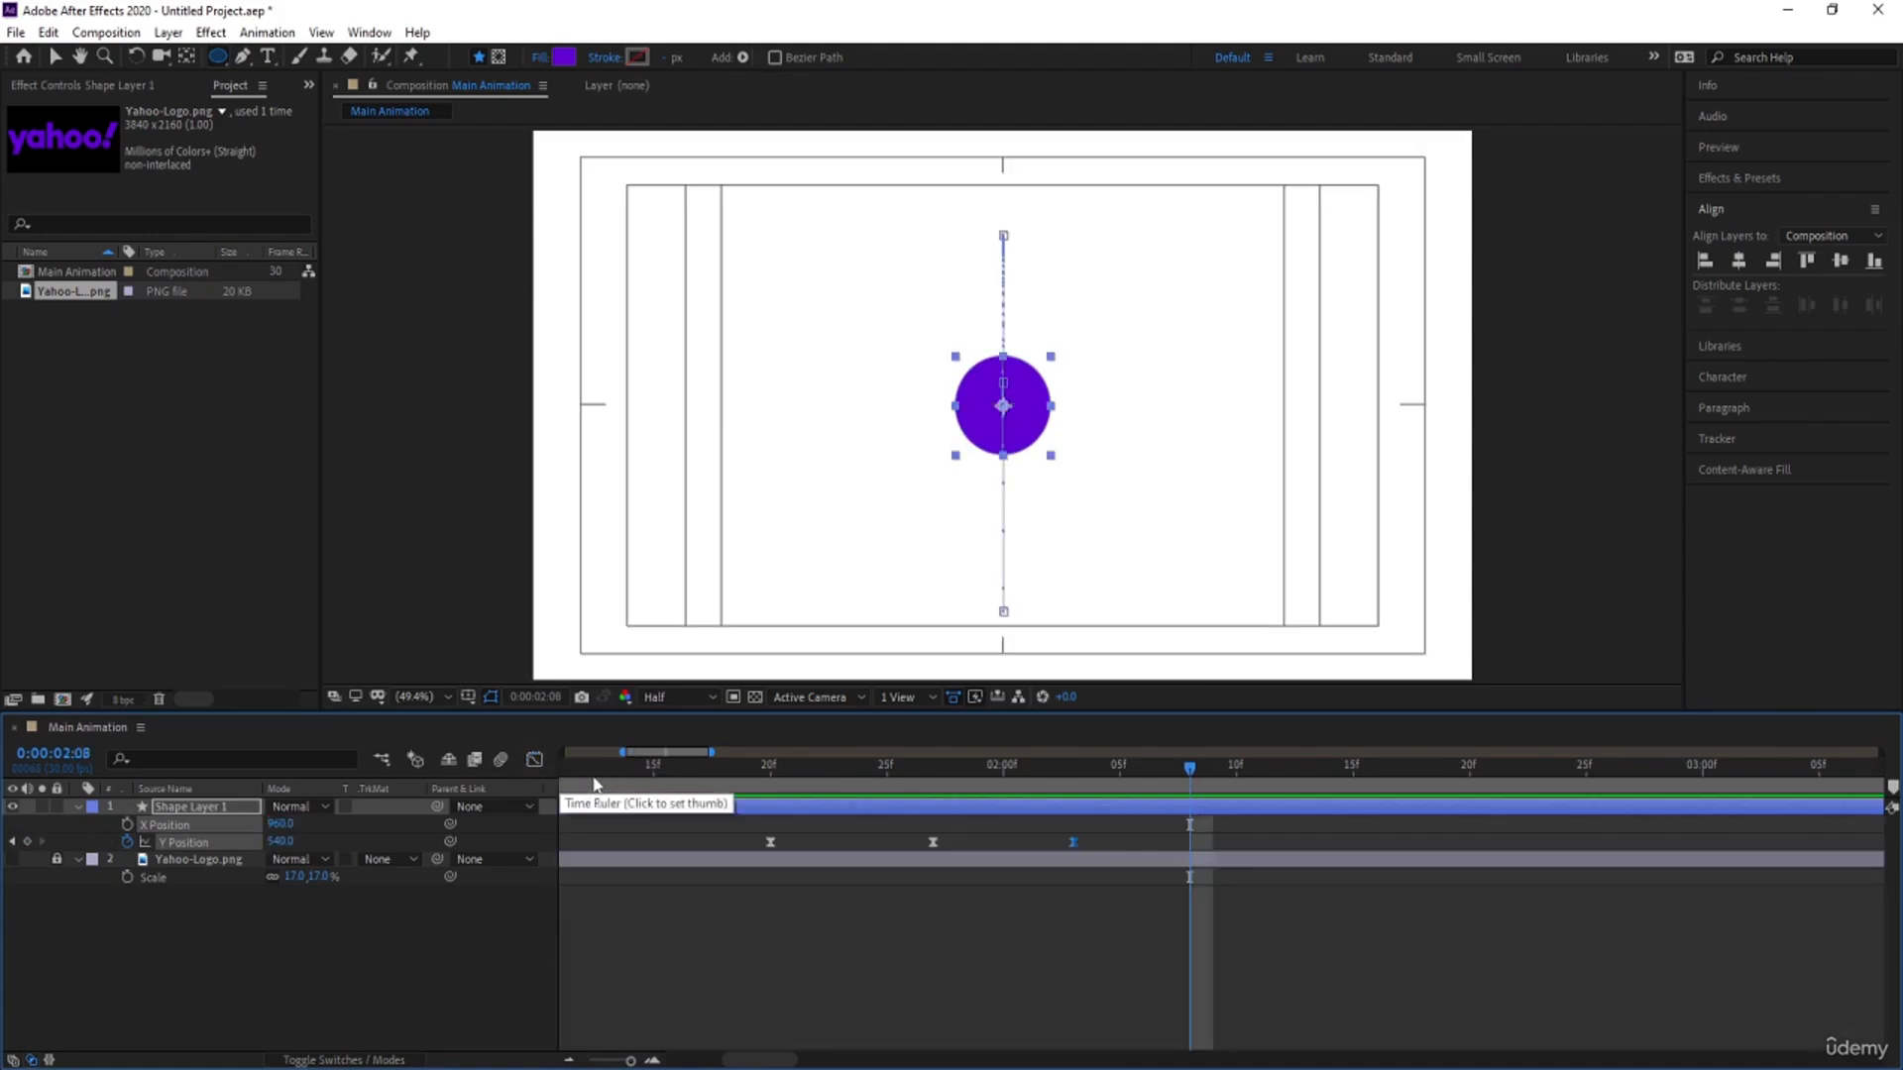
key(minus)
key(Home)
key(space)
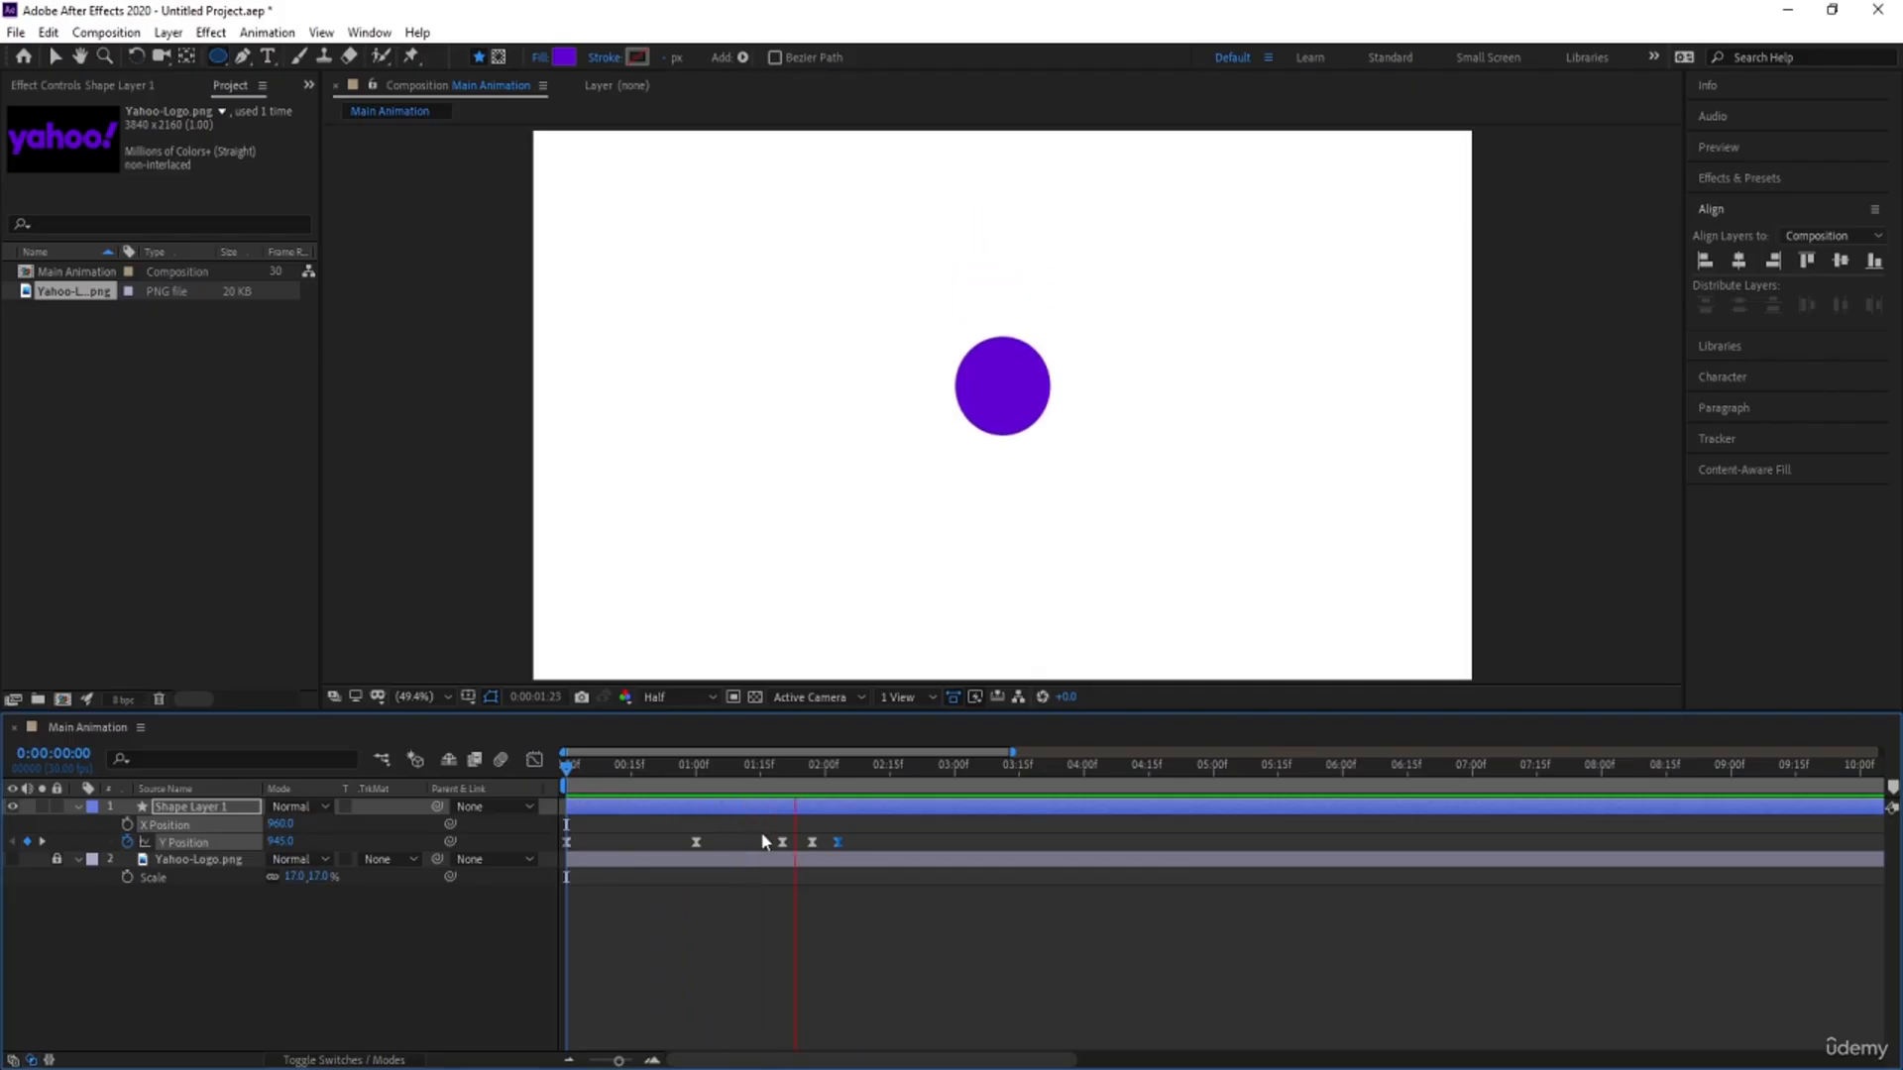
key(space)
Step: Compress all Y Position keyframes proportionally so the last one falls at about 0:00:01:12, and preview the faster bounce
drag(883, 841, 486, 864)
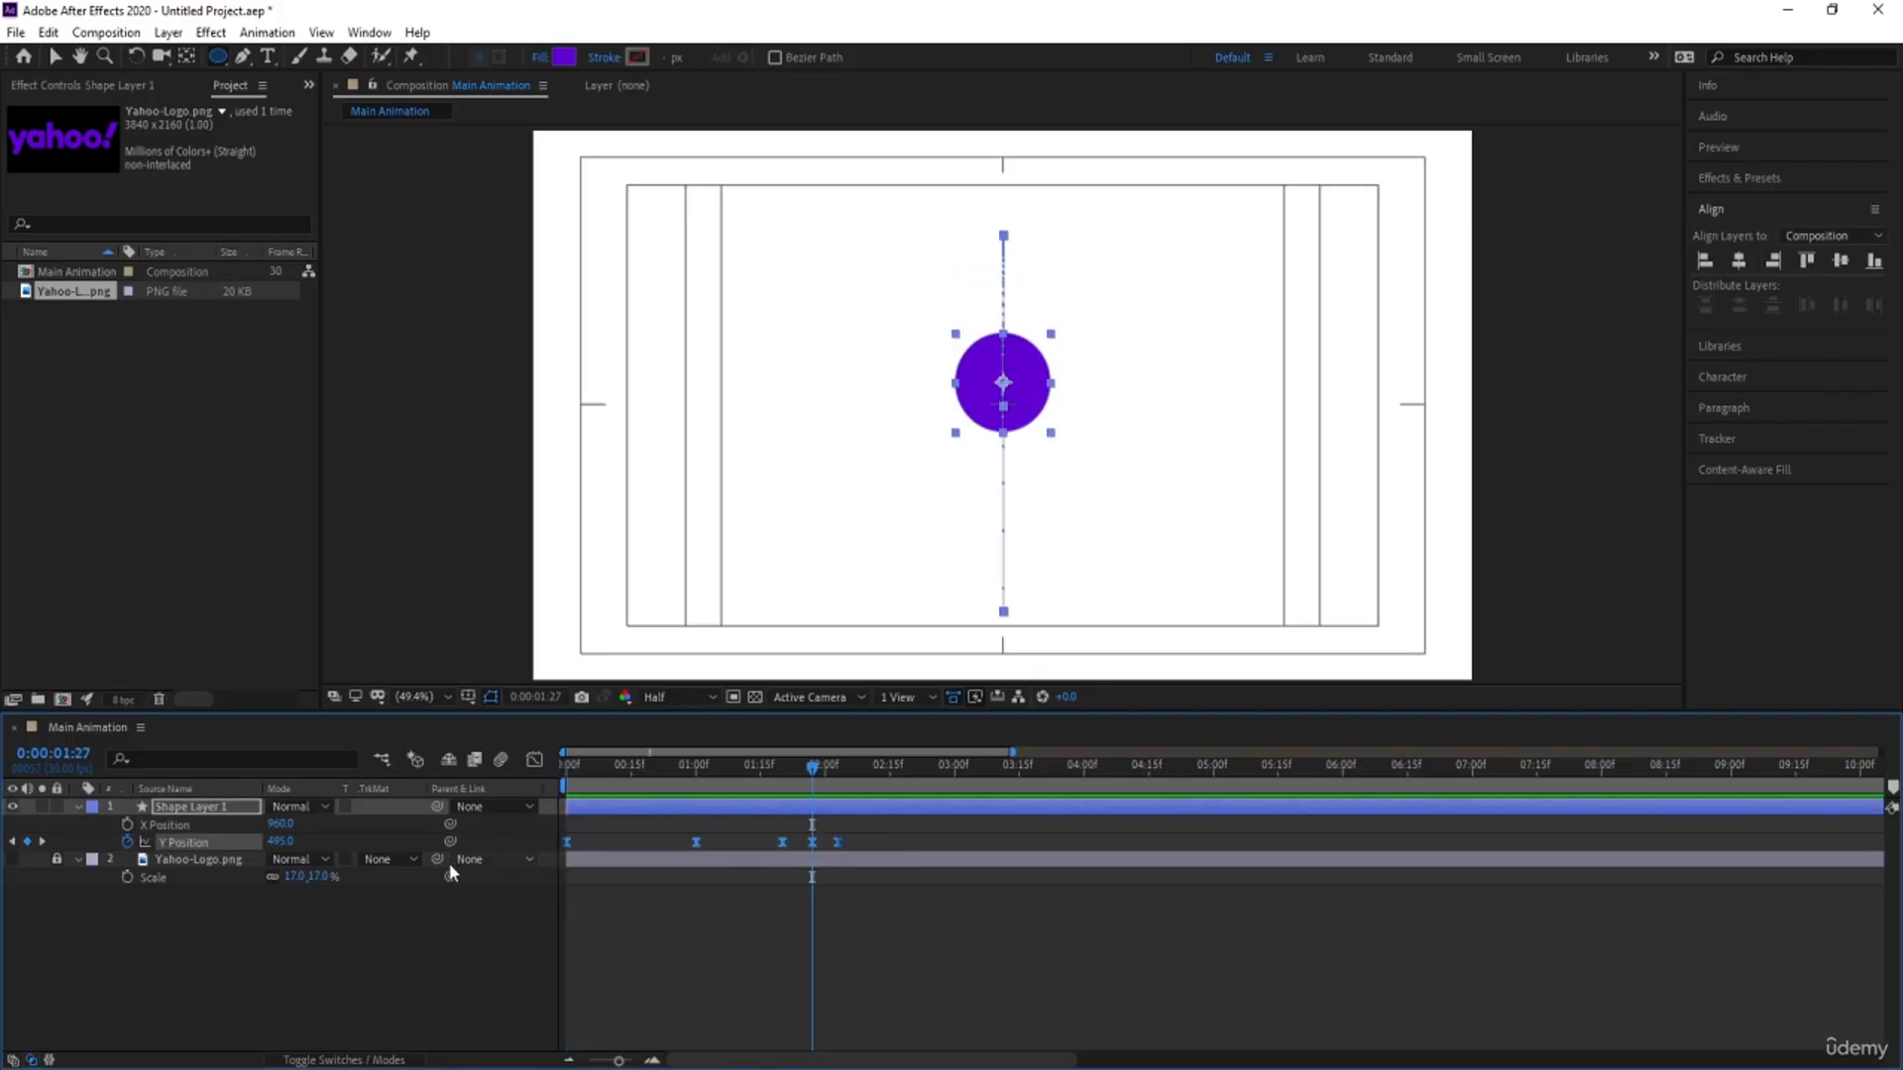
drag(840, 842, 750, 850)
key(Home)
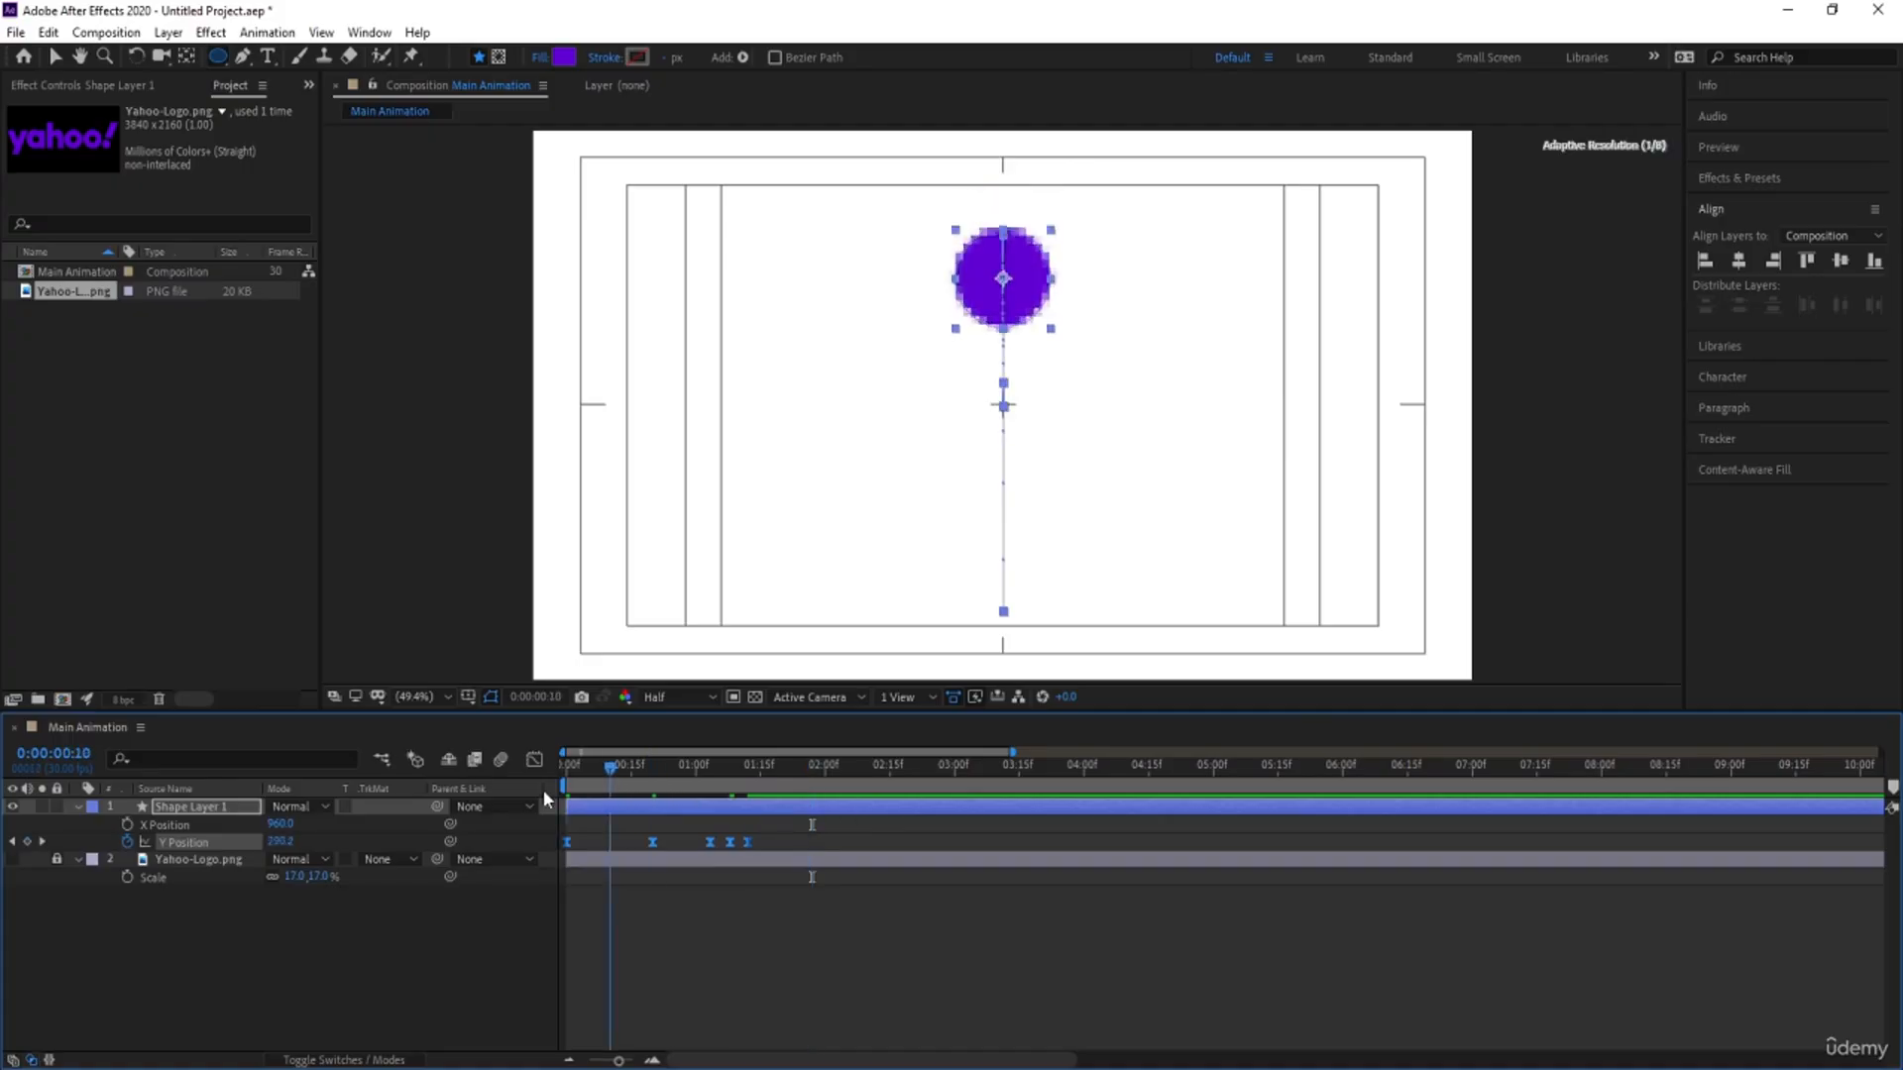
key(space)
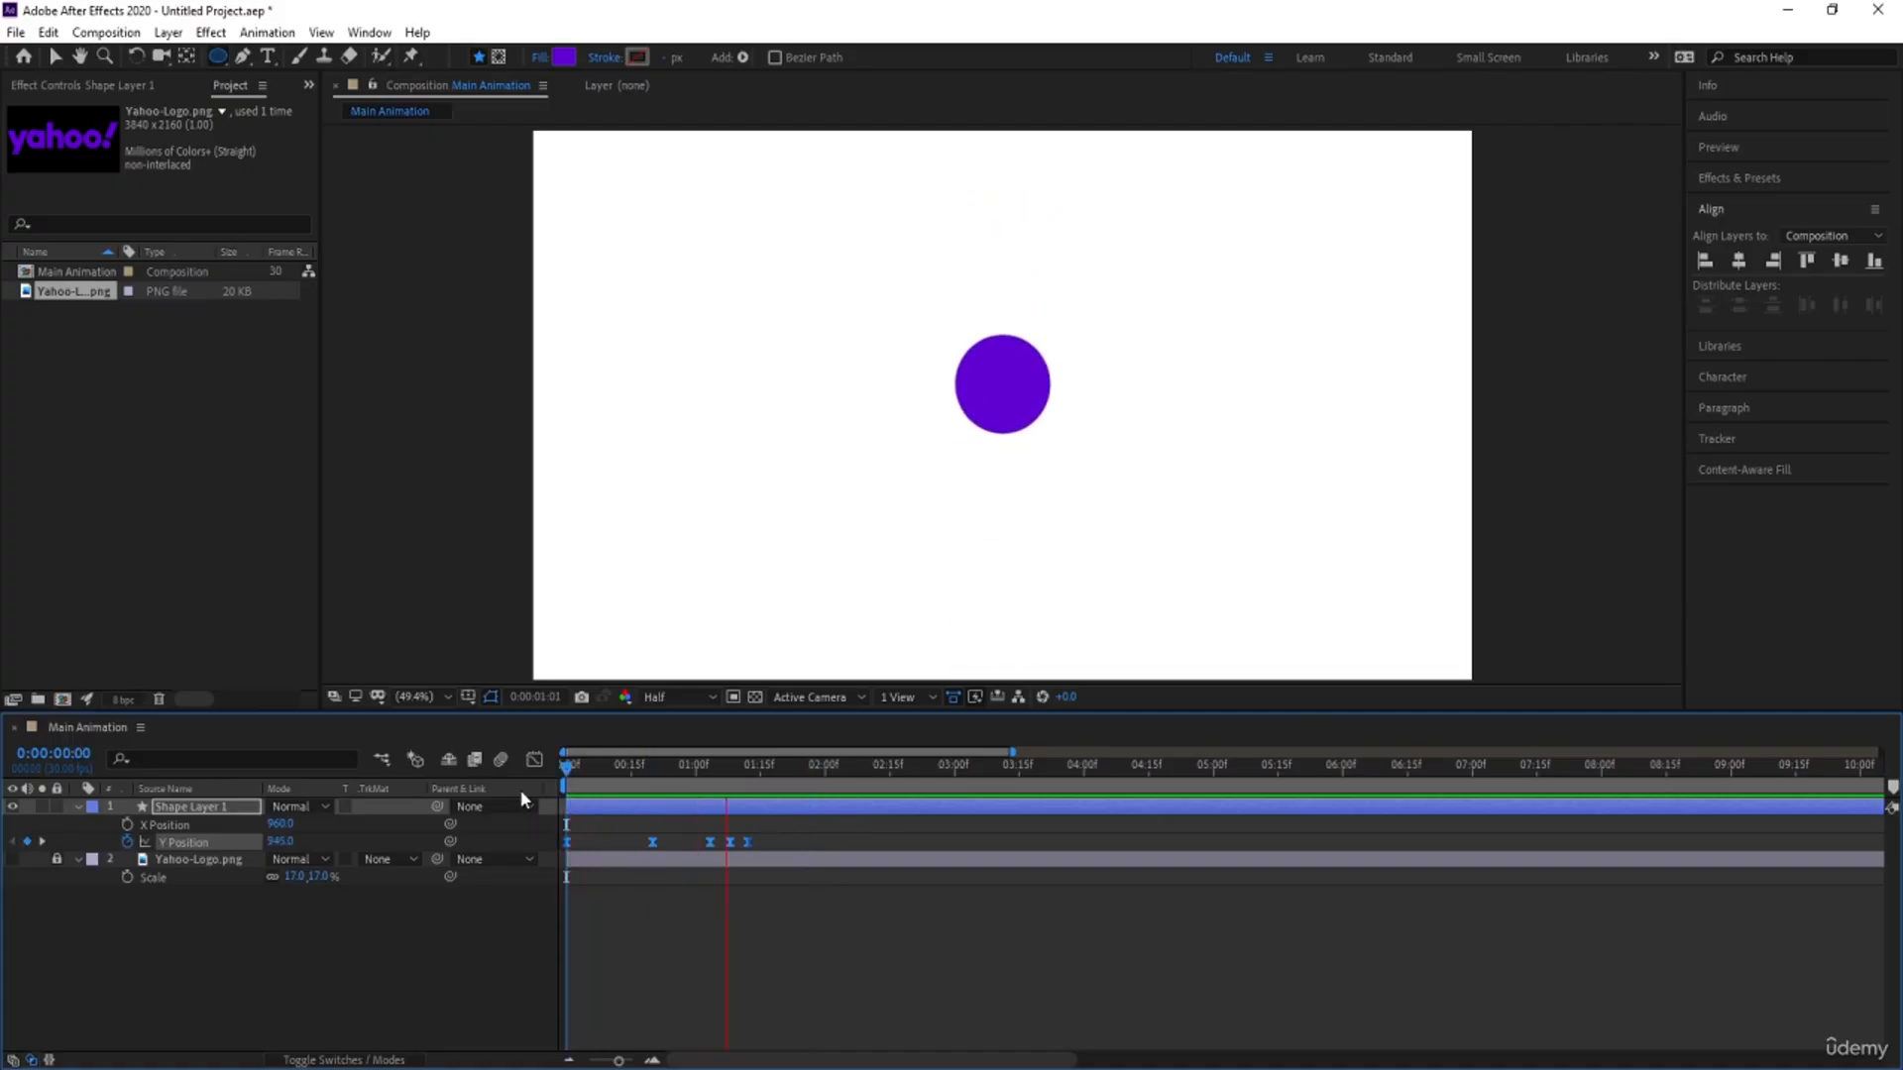
key(space)
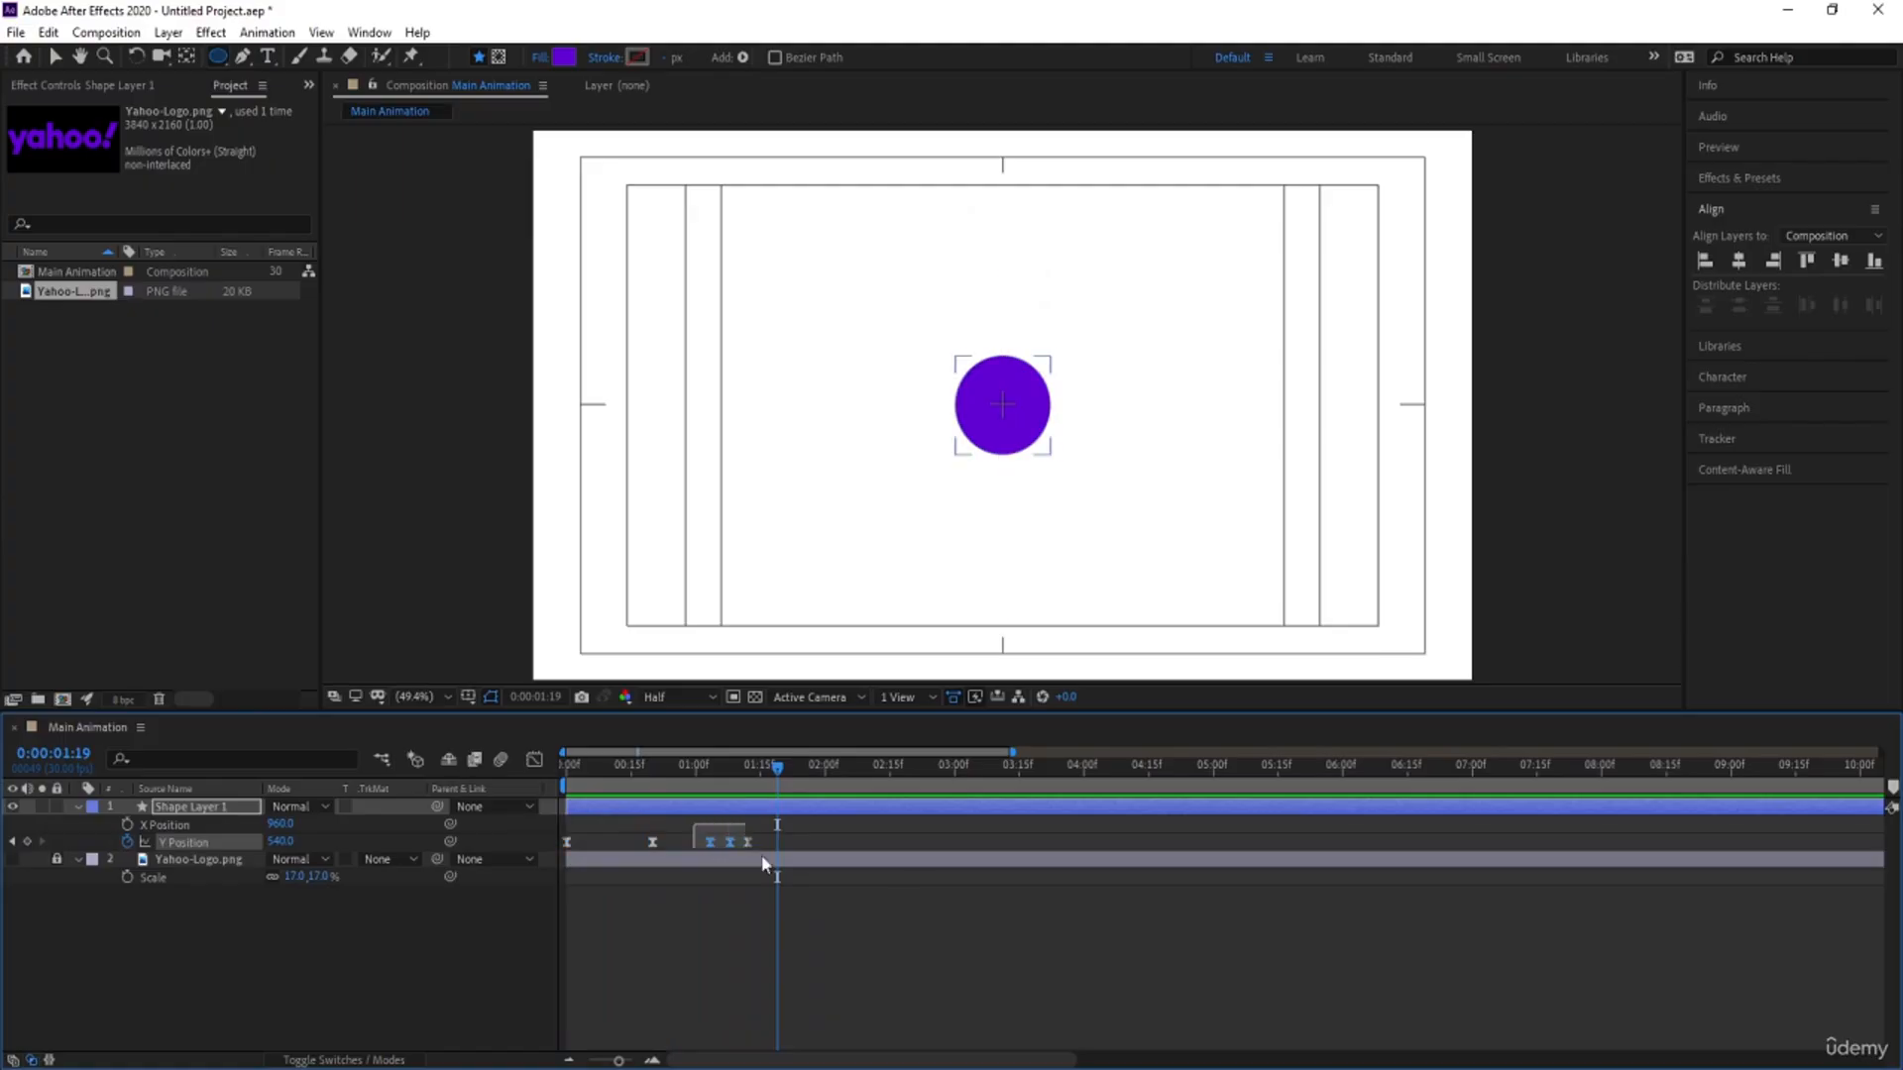
Step: Stretch the last three Y Position keyframes so the final one falls at about 0:00:01:16, and preview the timing
drag(694, 823, 763, 842)
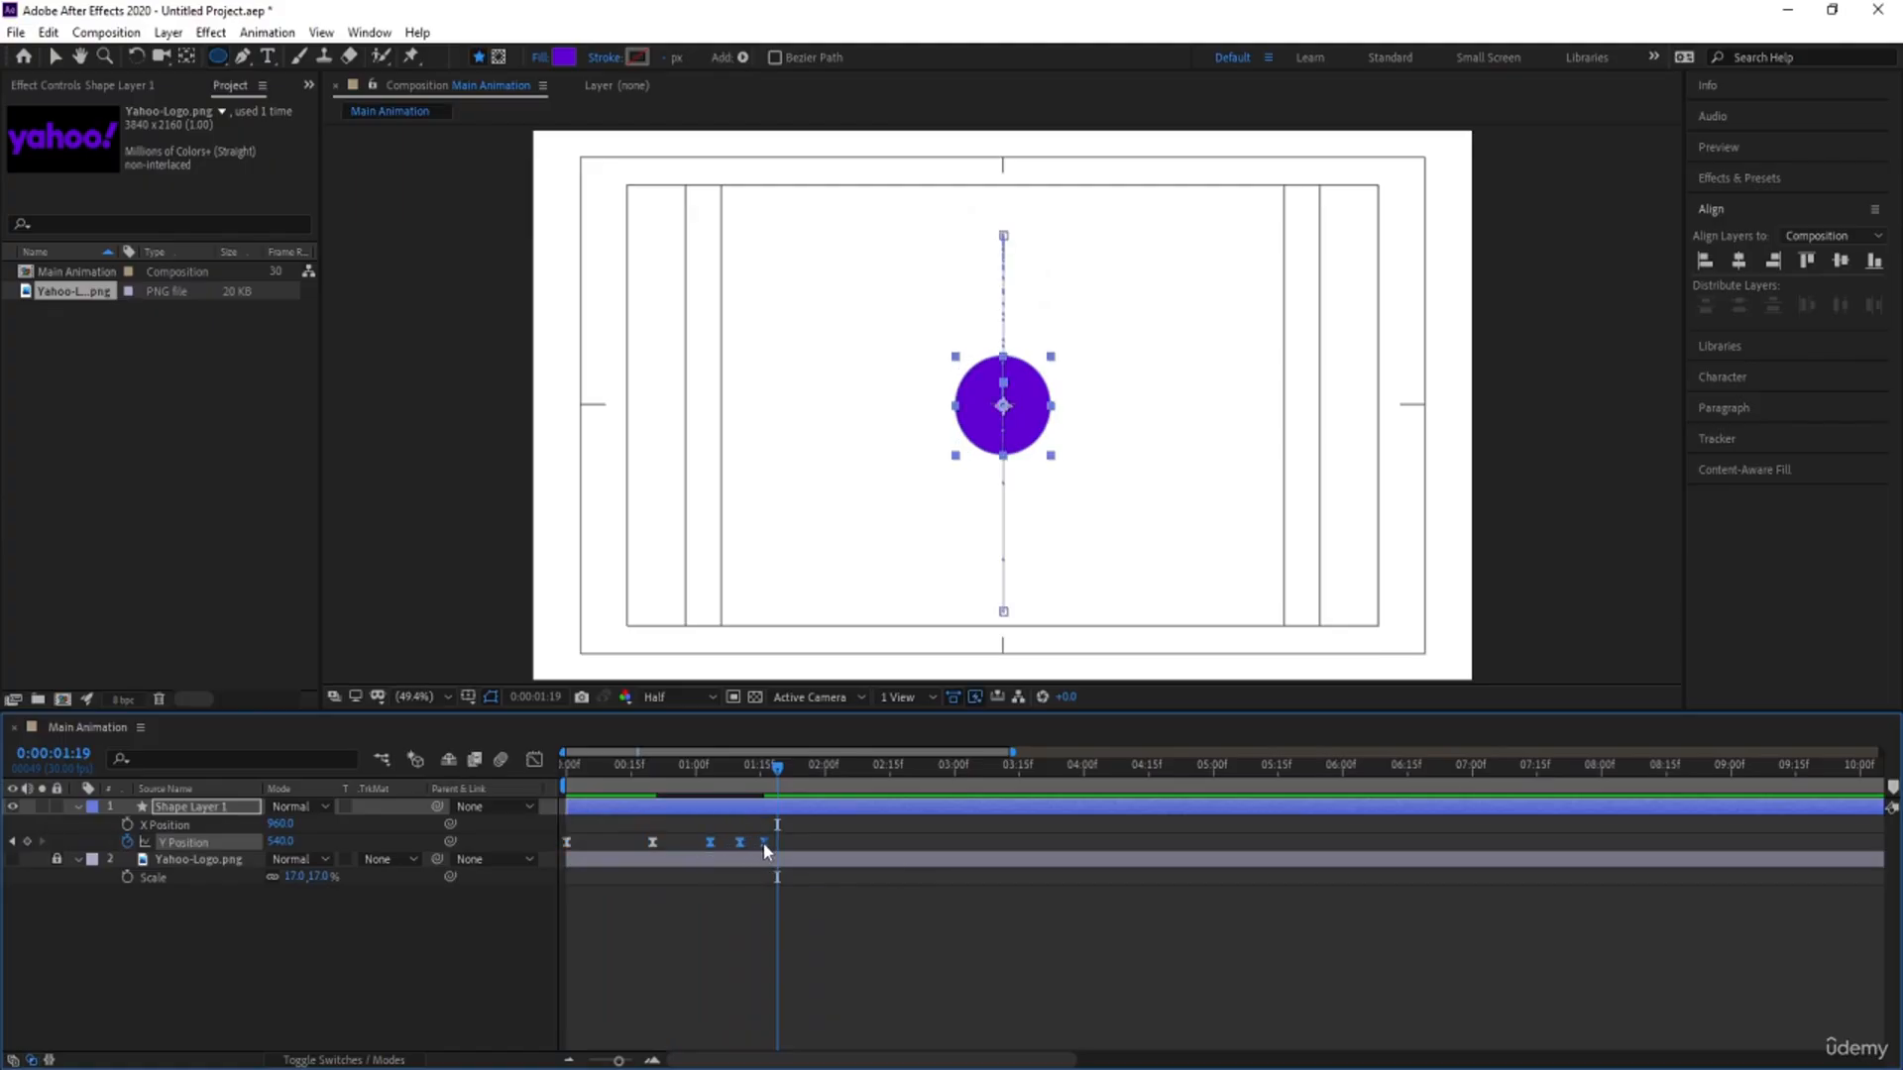
click(603, 799)
click(596, 798)
key(space)
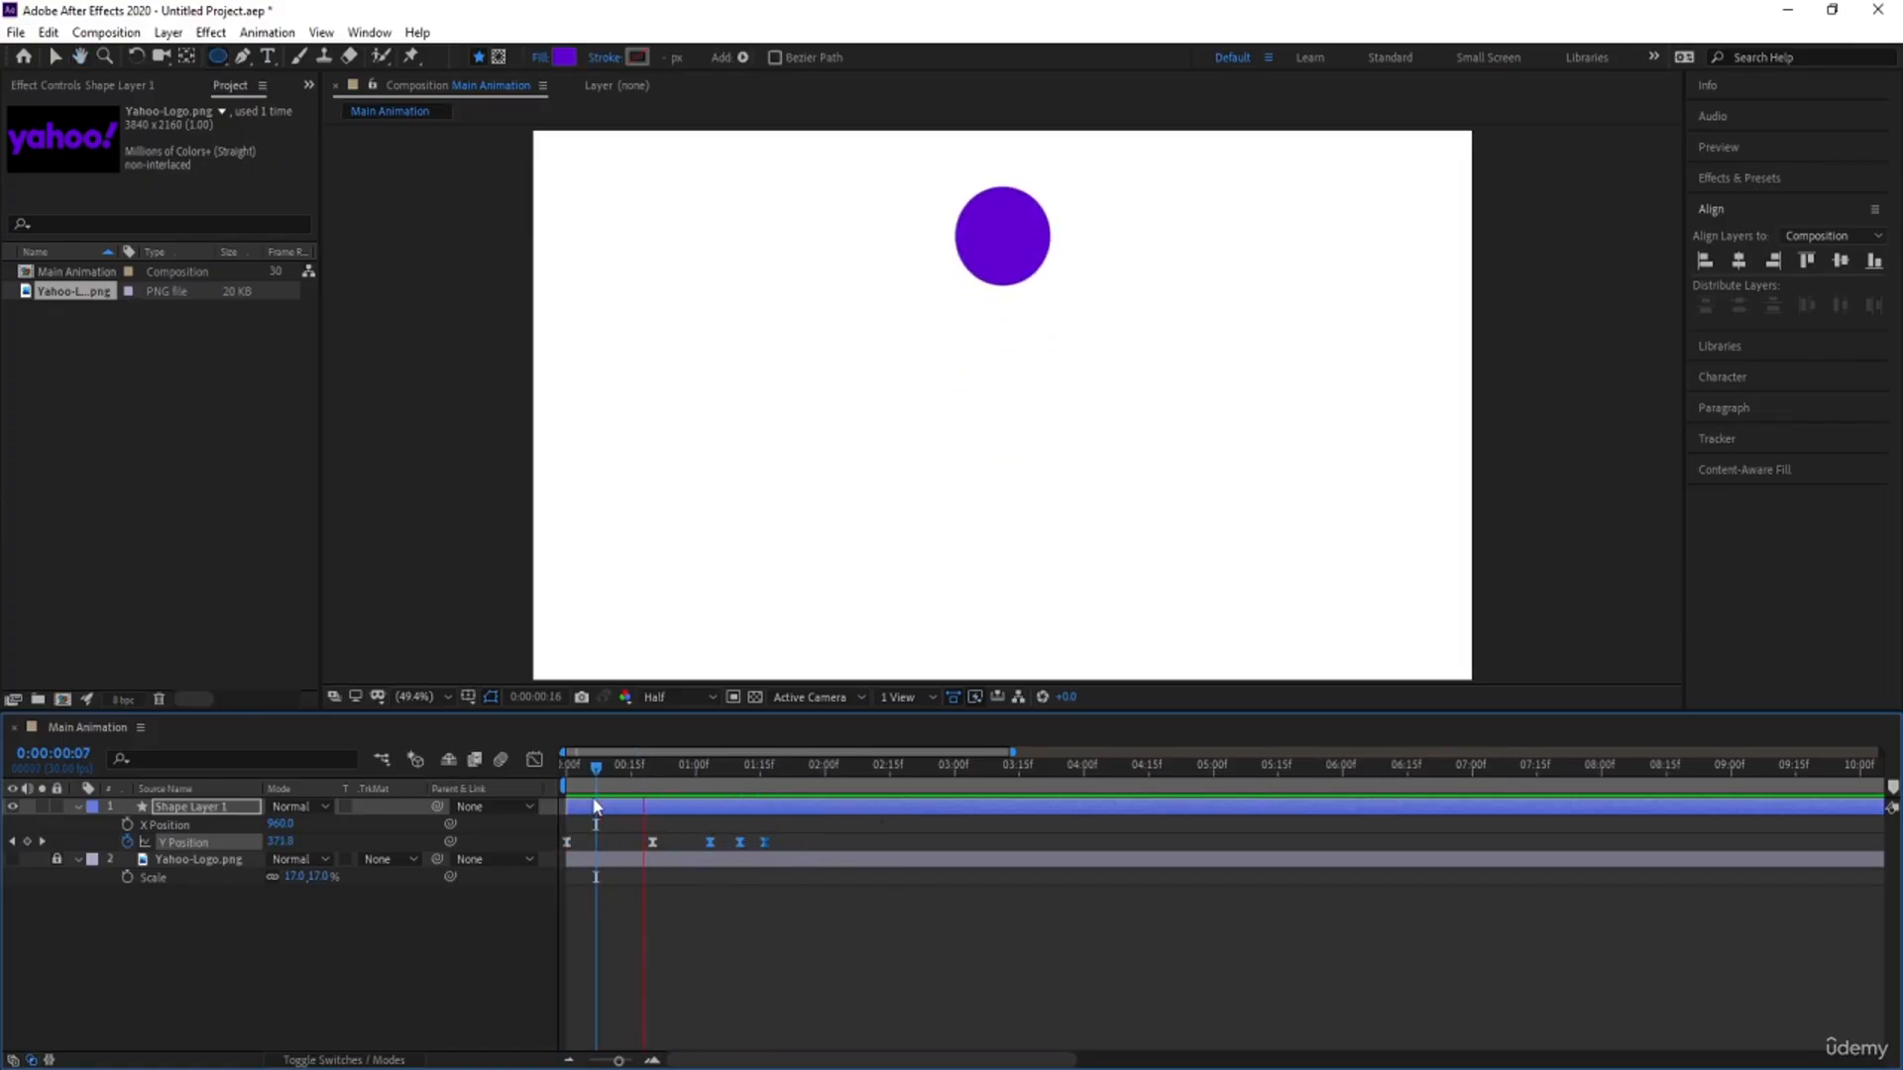
drag(699, 793, 632, 793)
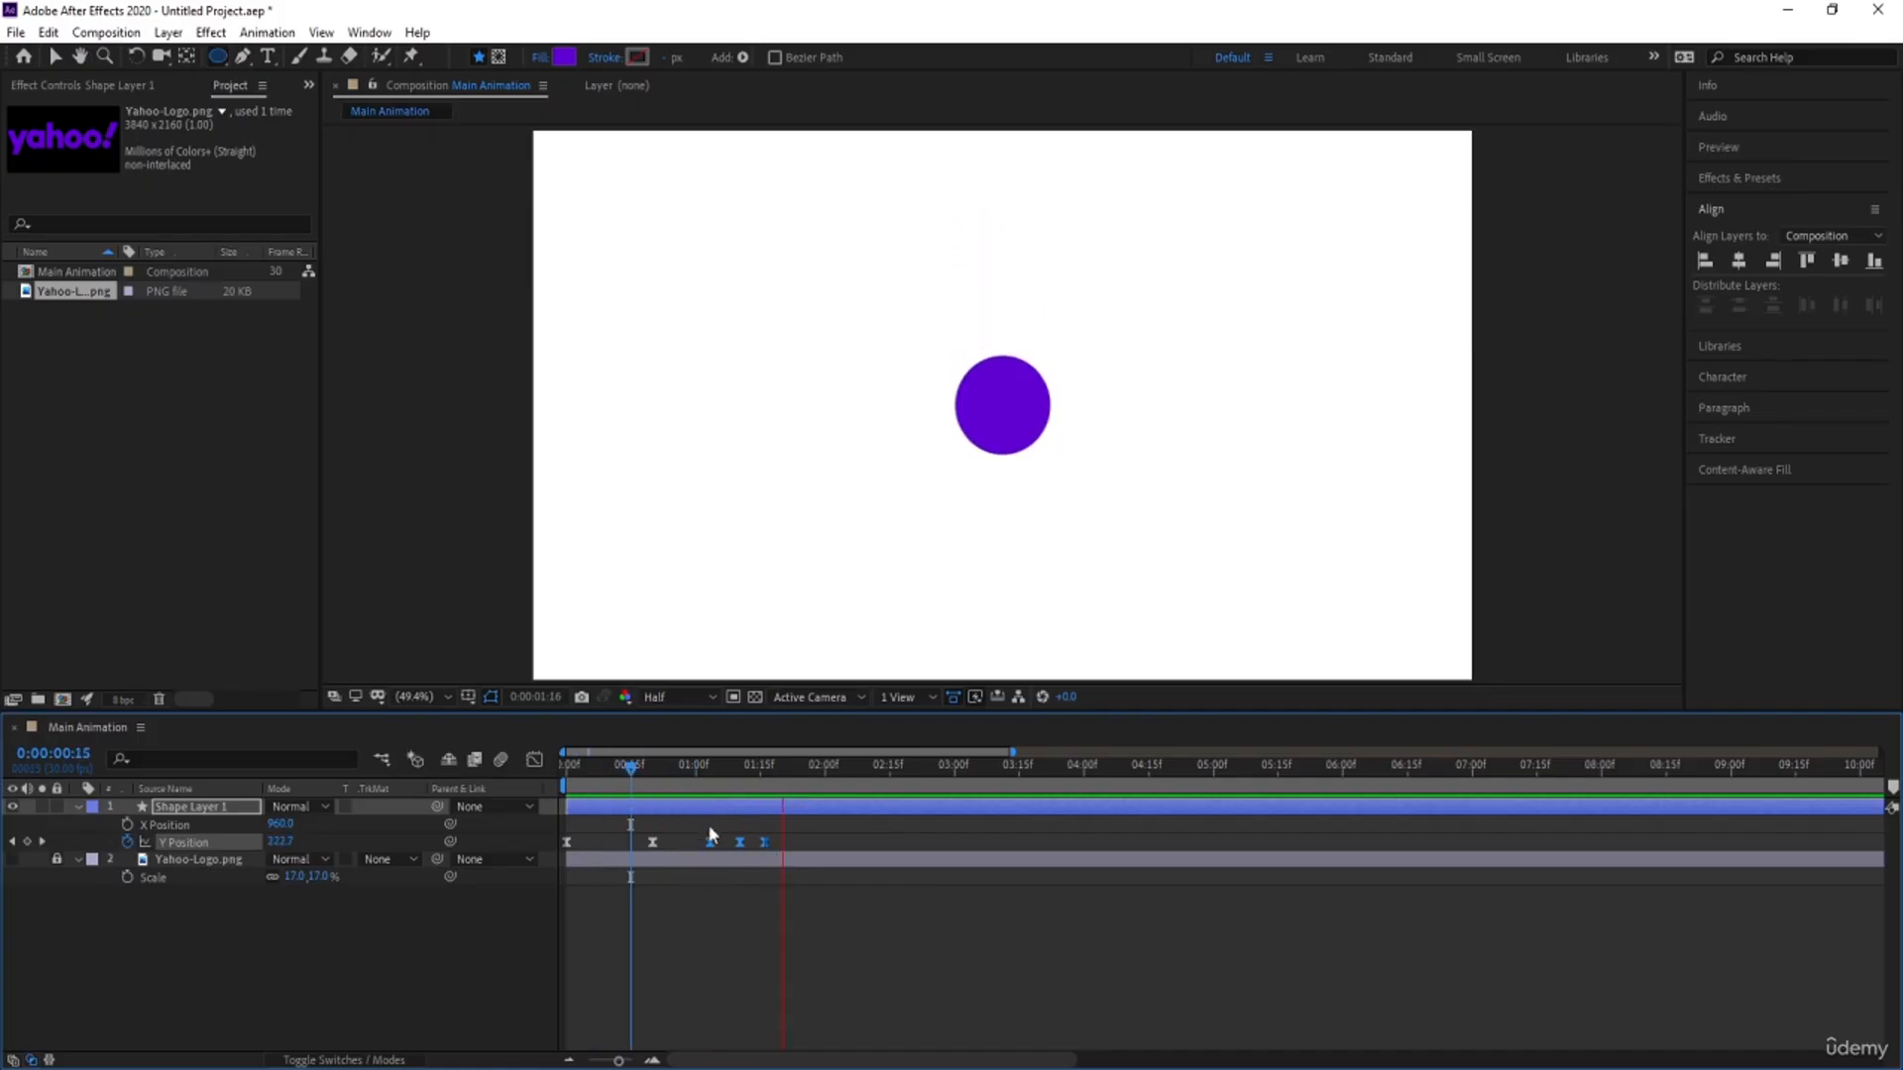
key(space)
click(717, 936)
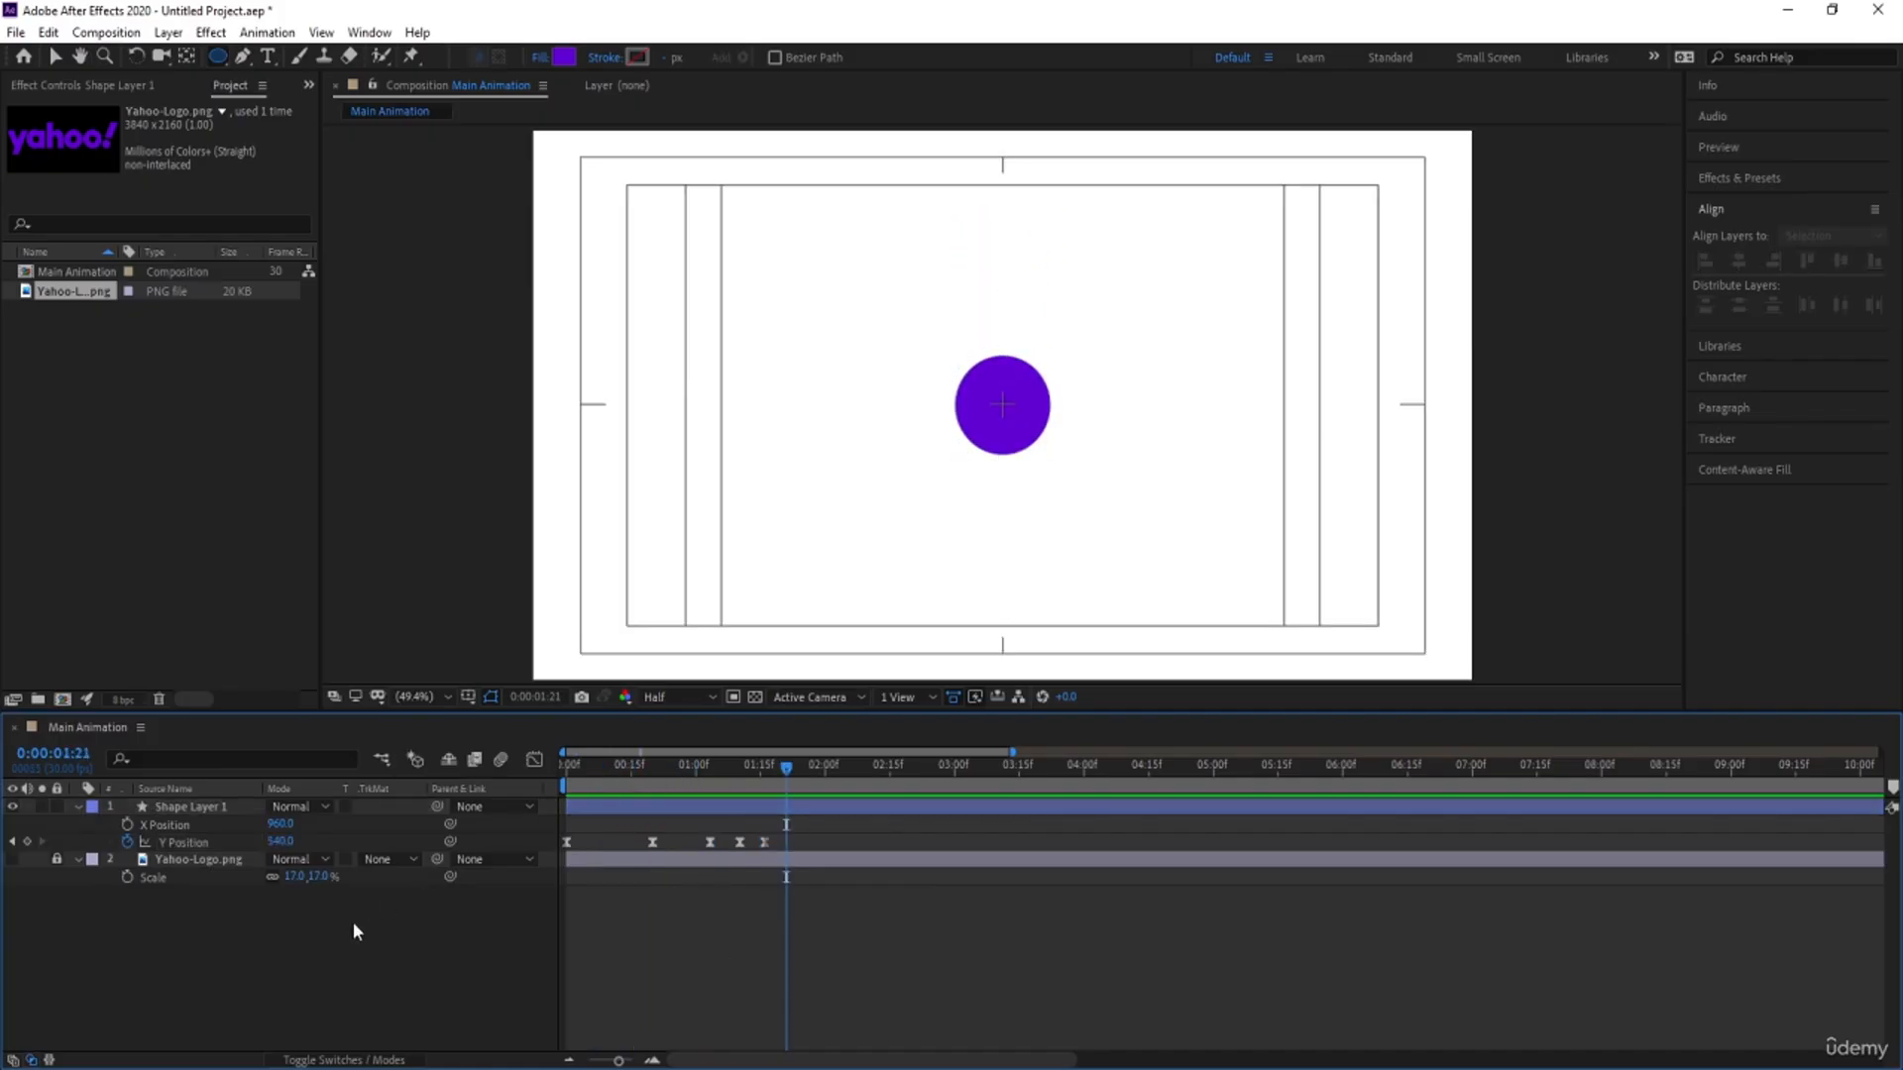
Step: Draw a wide rectangle on a new shape layer, from the frame's upper edge to just above the circle at 0:00:00:01
drag(600, 793, 569, 776)
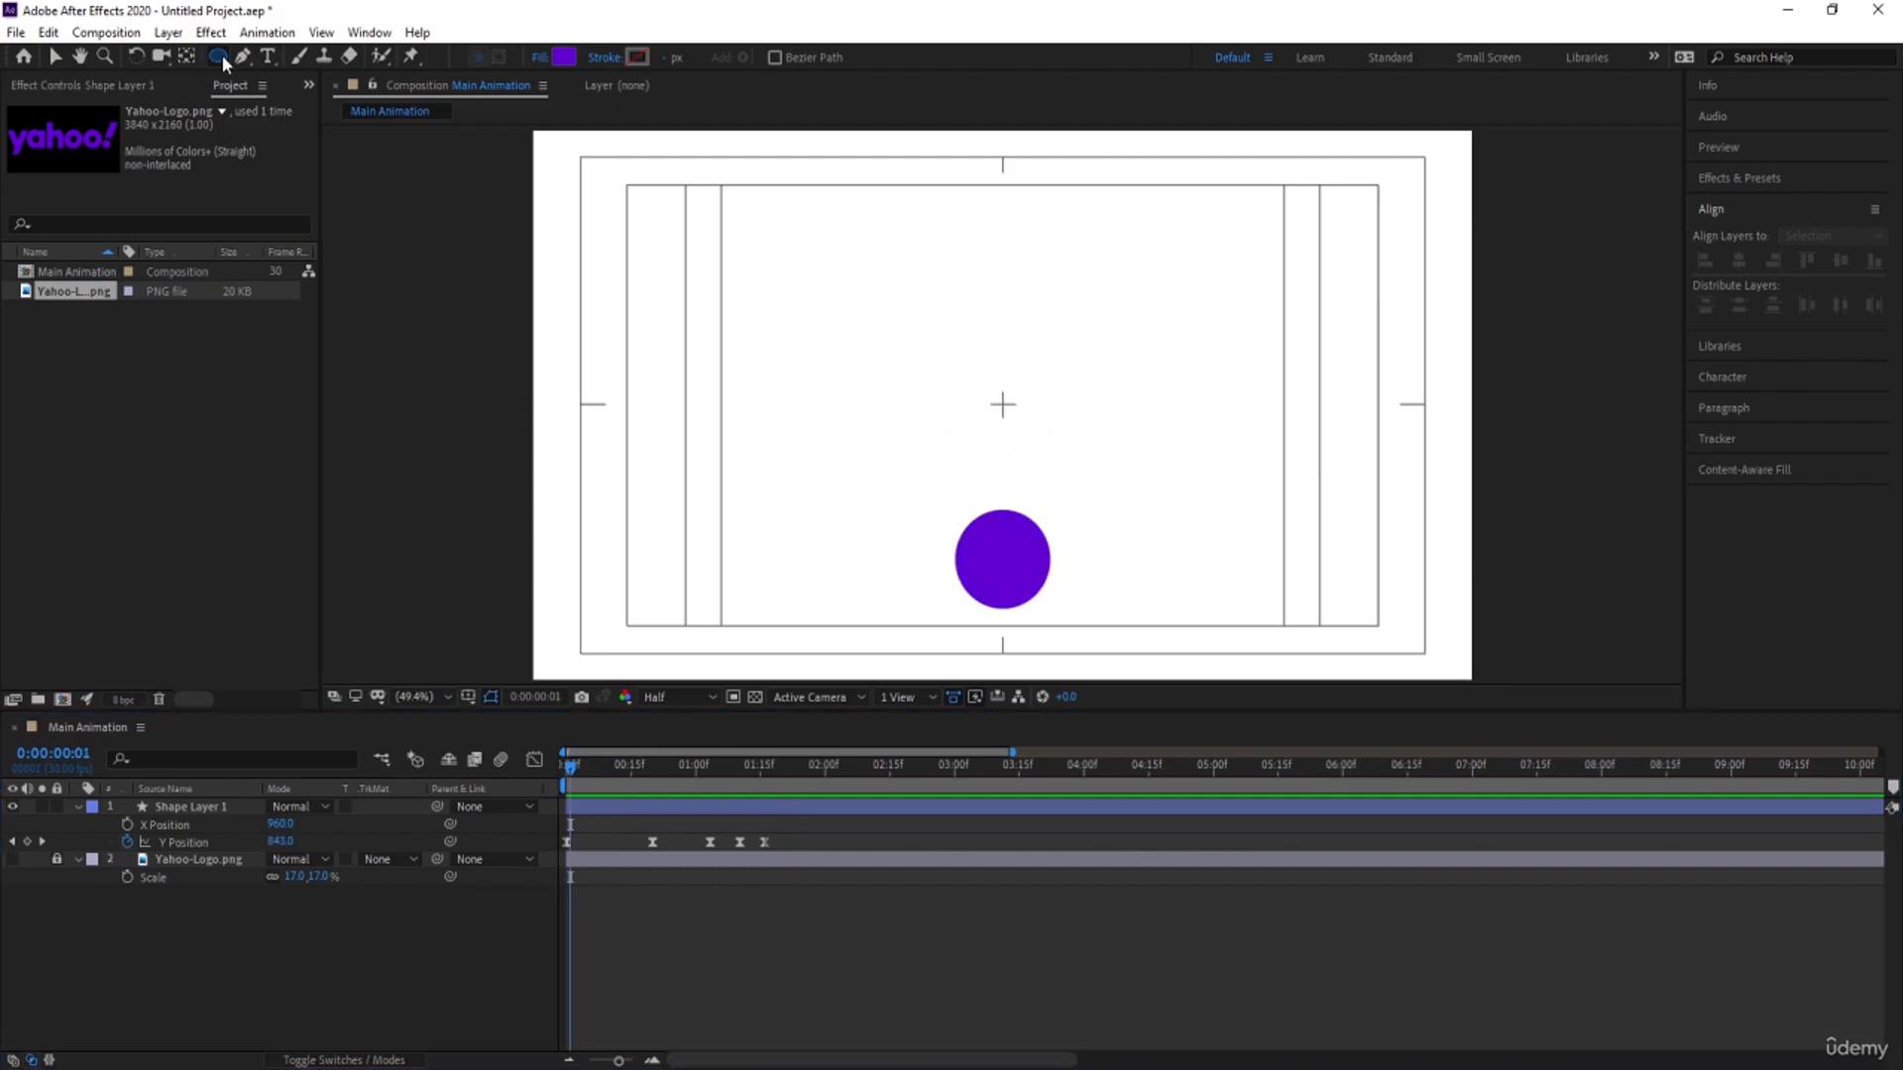
drag(222, 55, 264, 54)
drag(668, 131, 1340, 503)
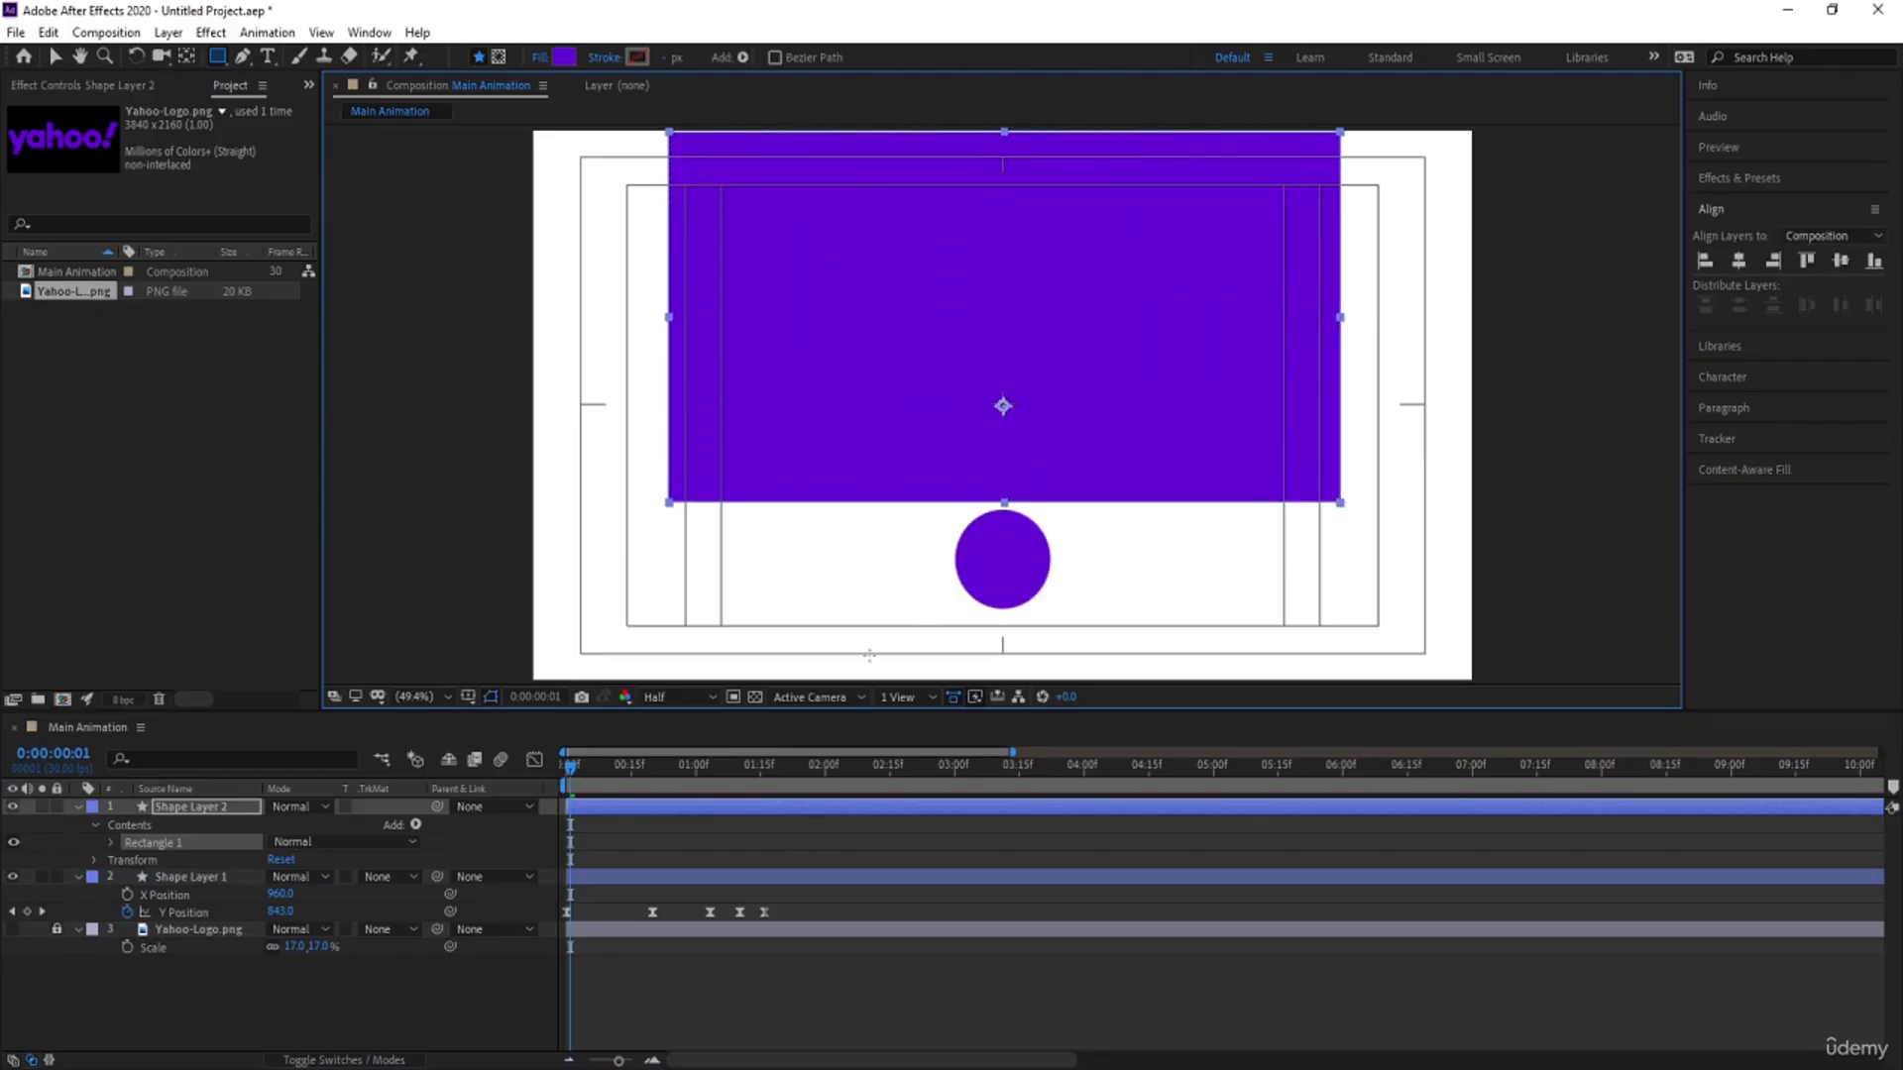
key(Home)
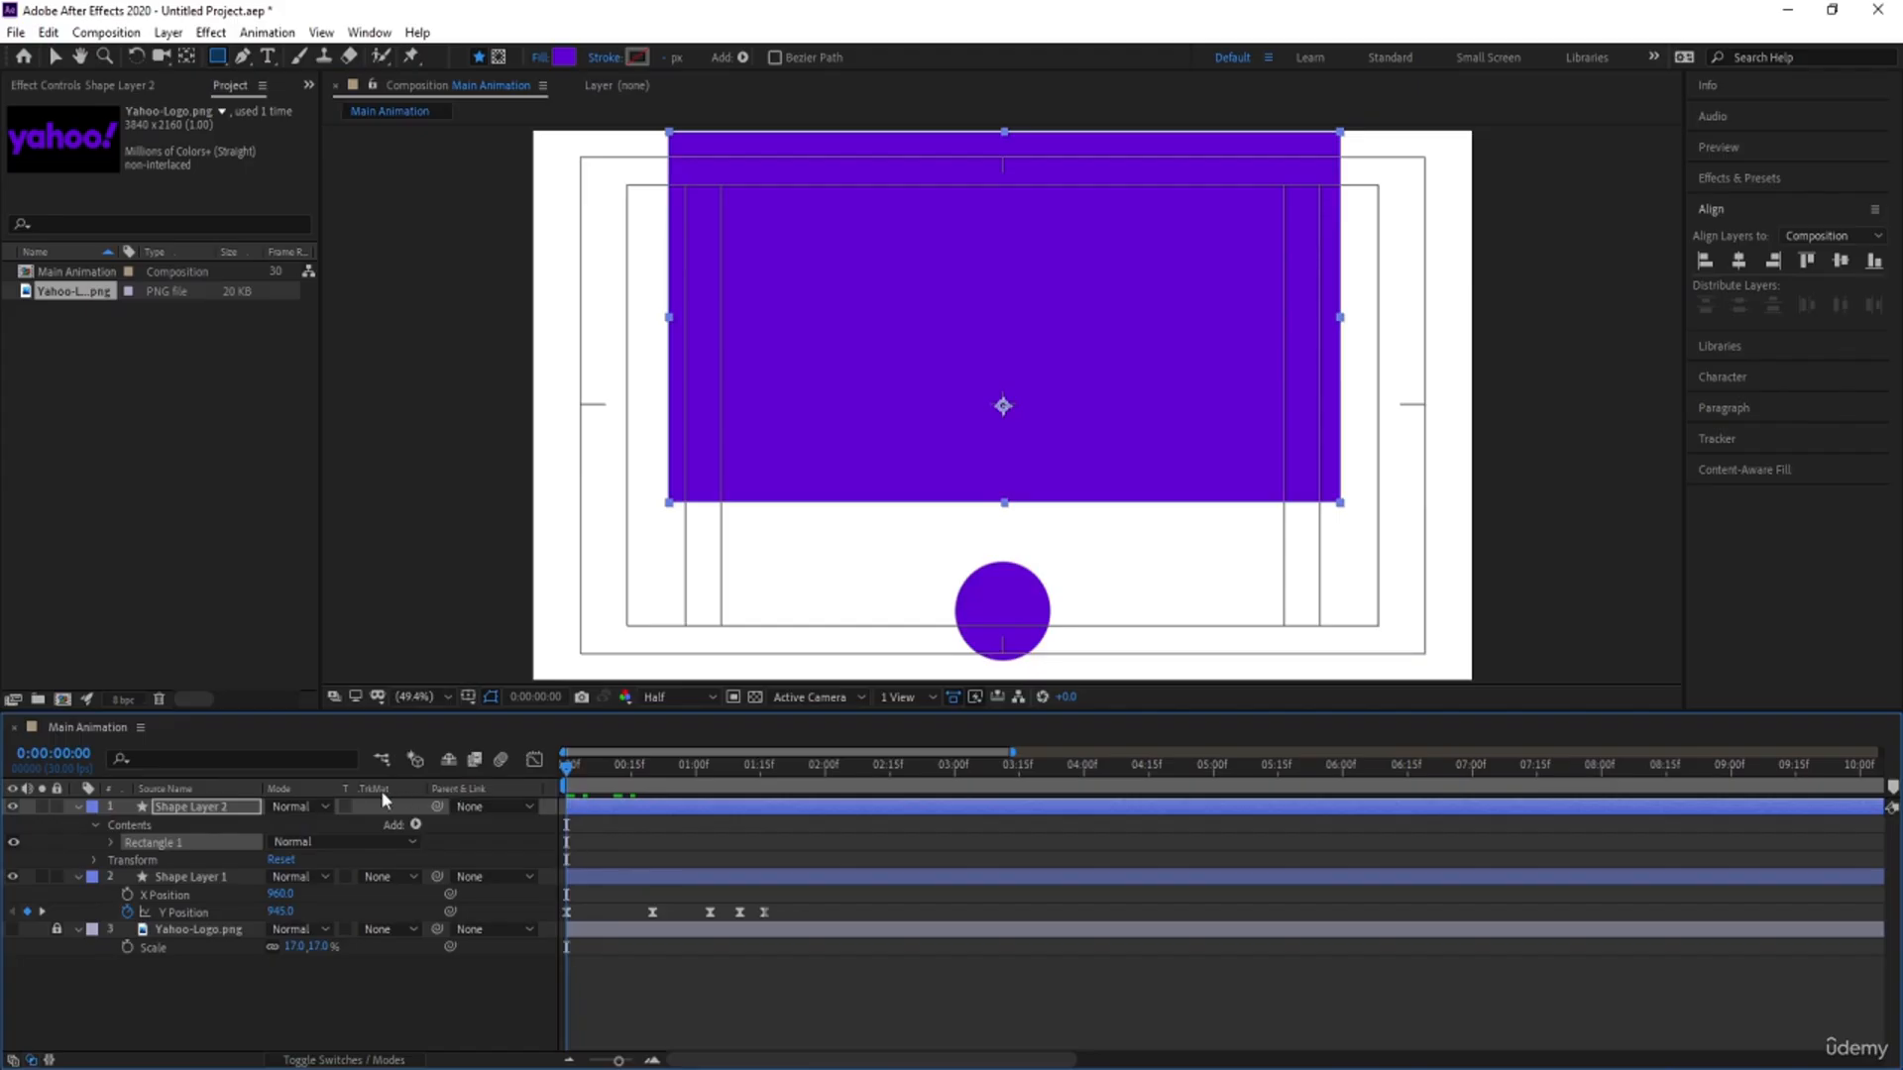
Step: Centre Shape Layer 2's anchor point and extend the rectangle's lower edge to just above the circle's position at 0:00:00:00
click(189, 812)
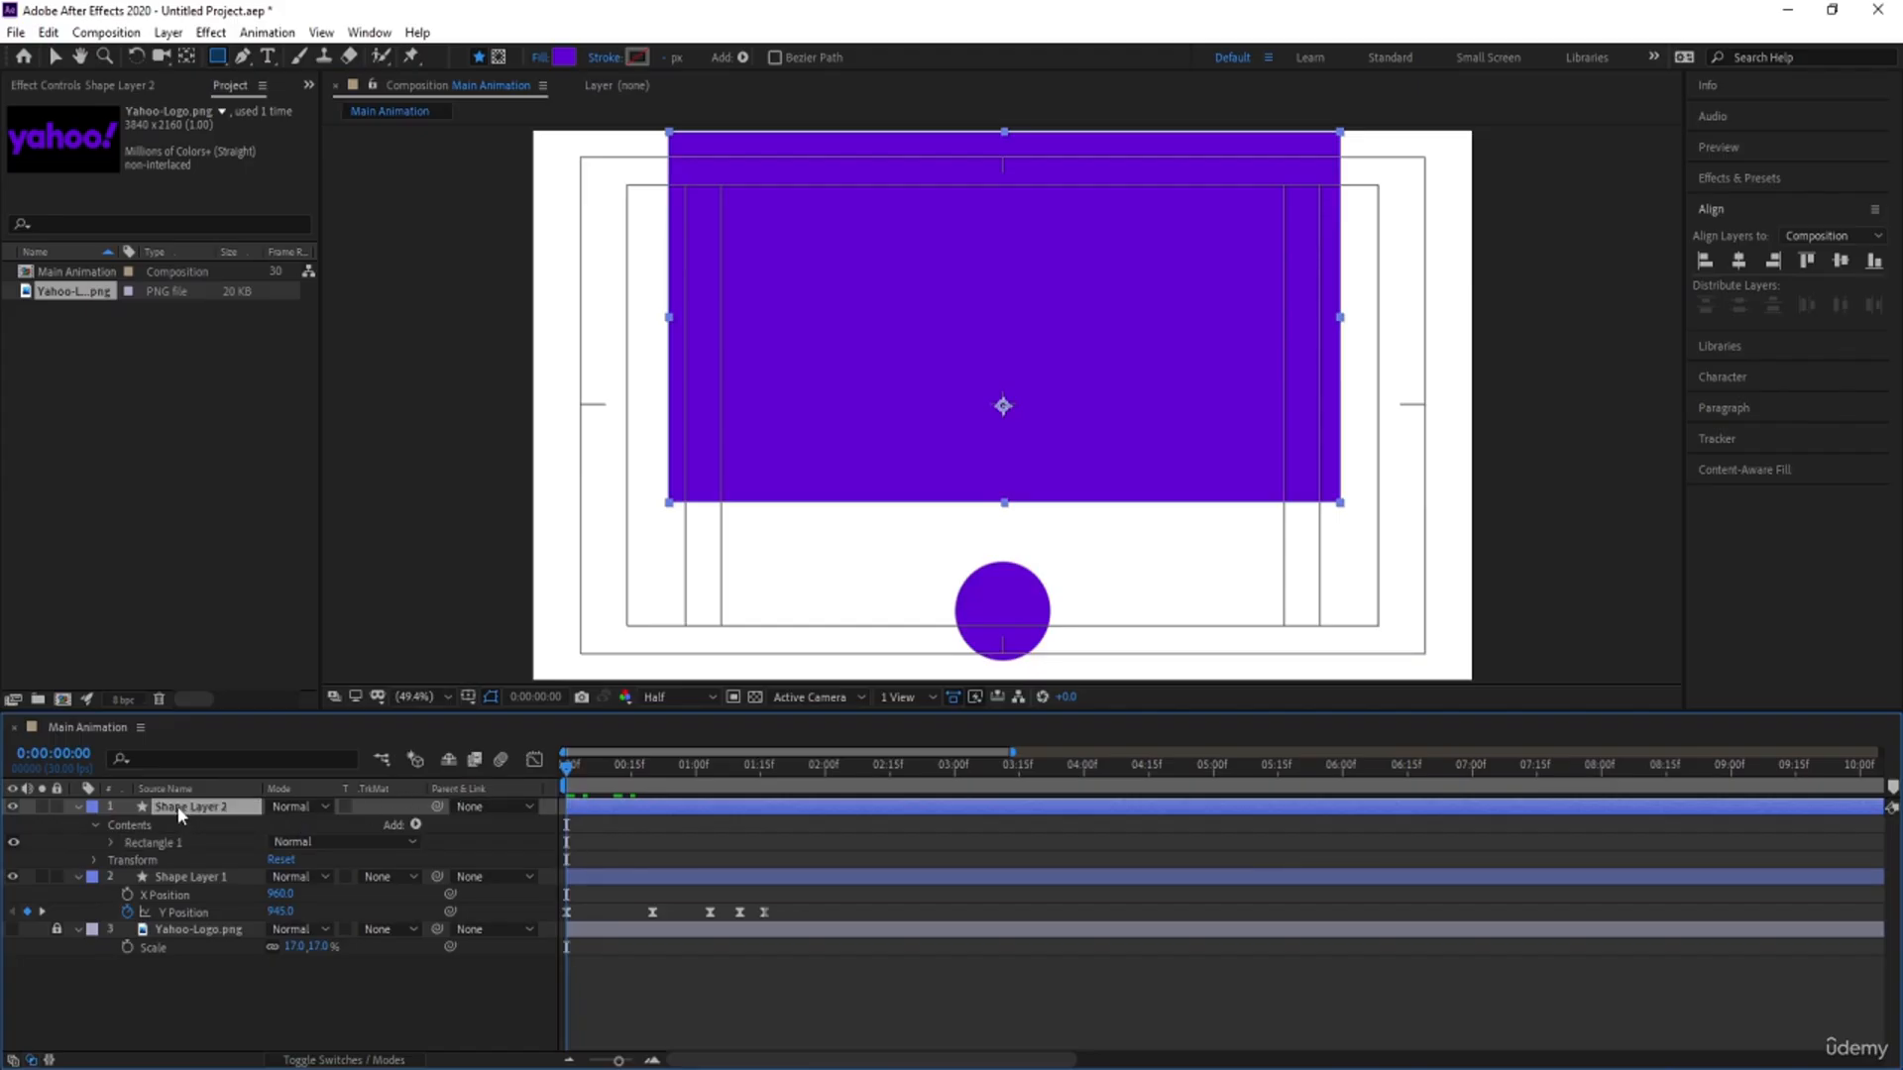
key(ctrl+alt+Home)
key(v)
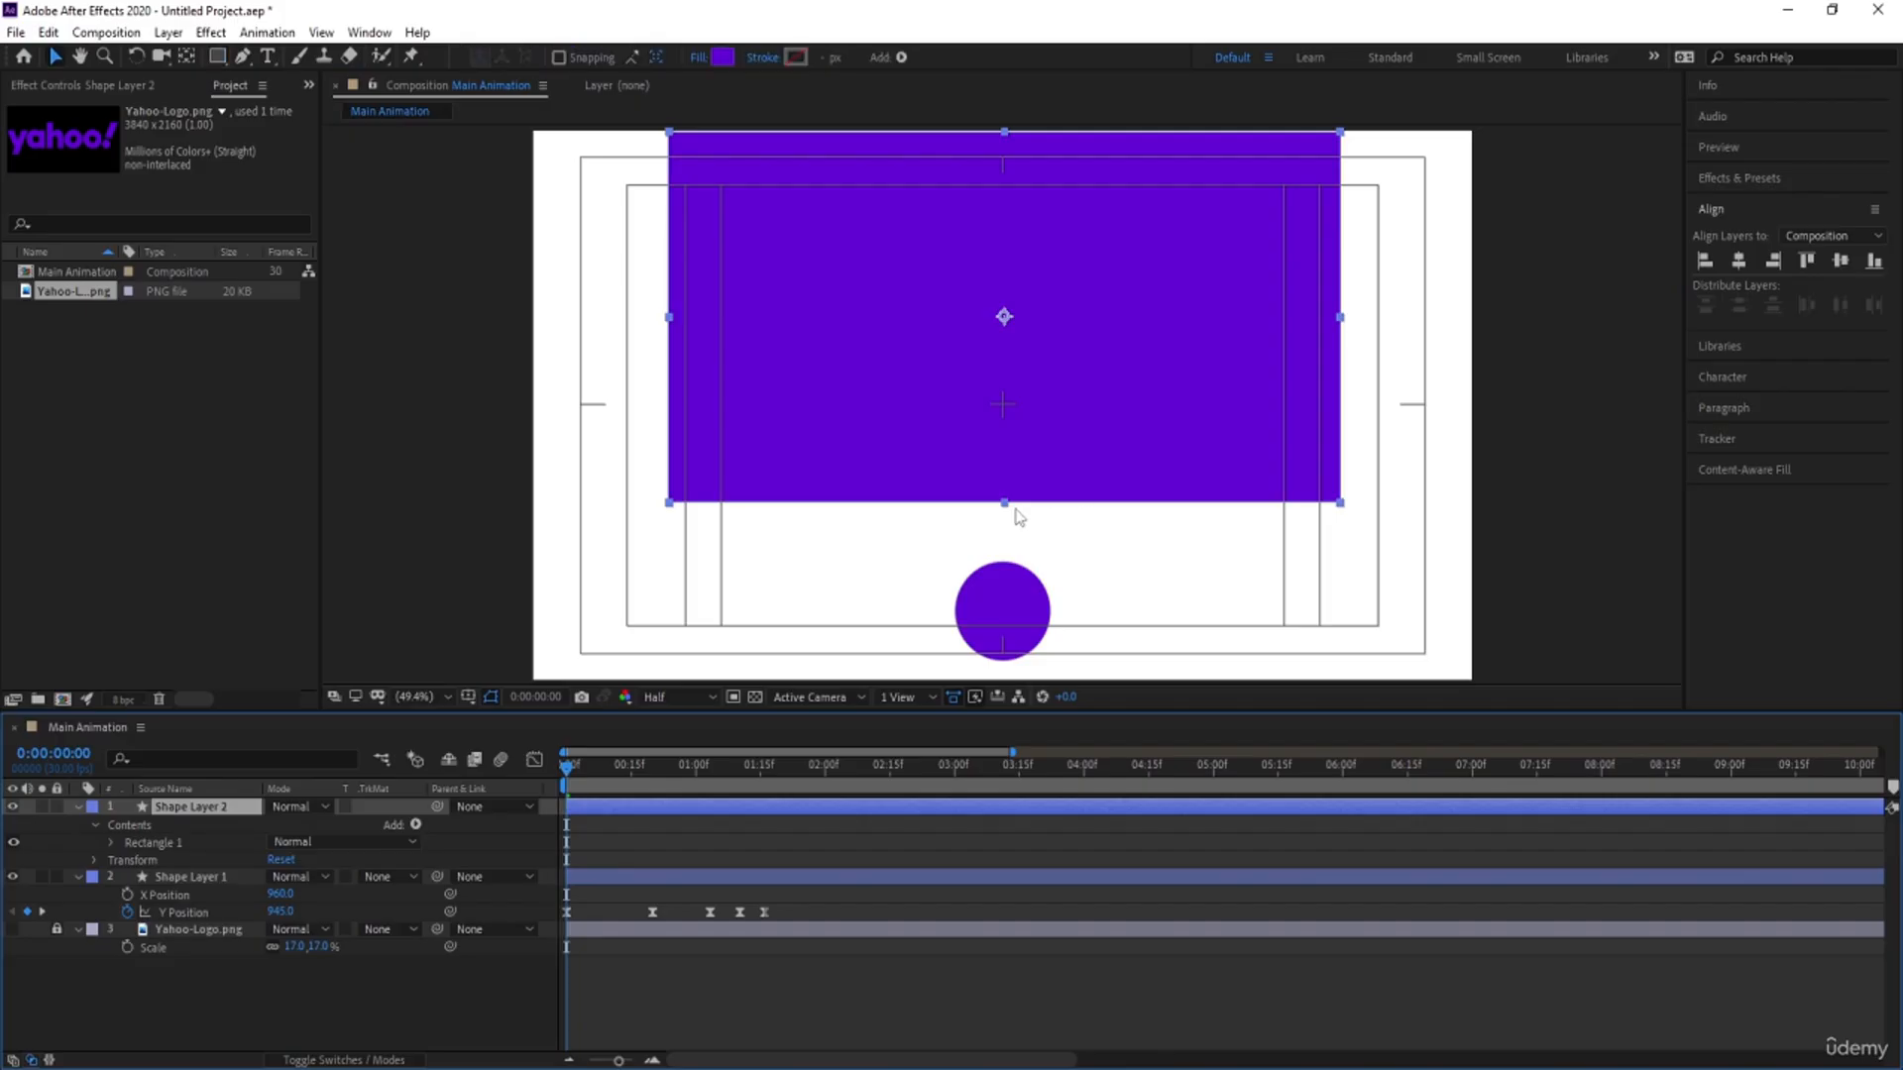
drag(1004, 504, 1006, 551)
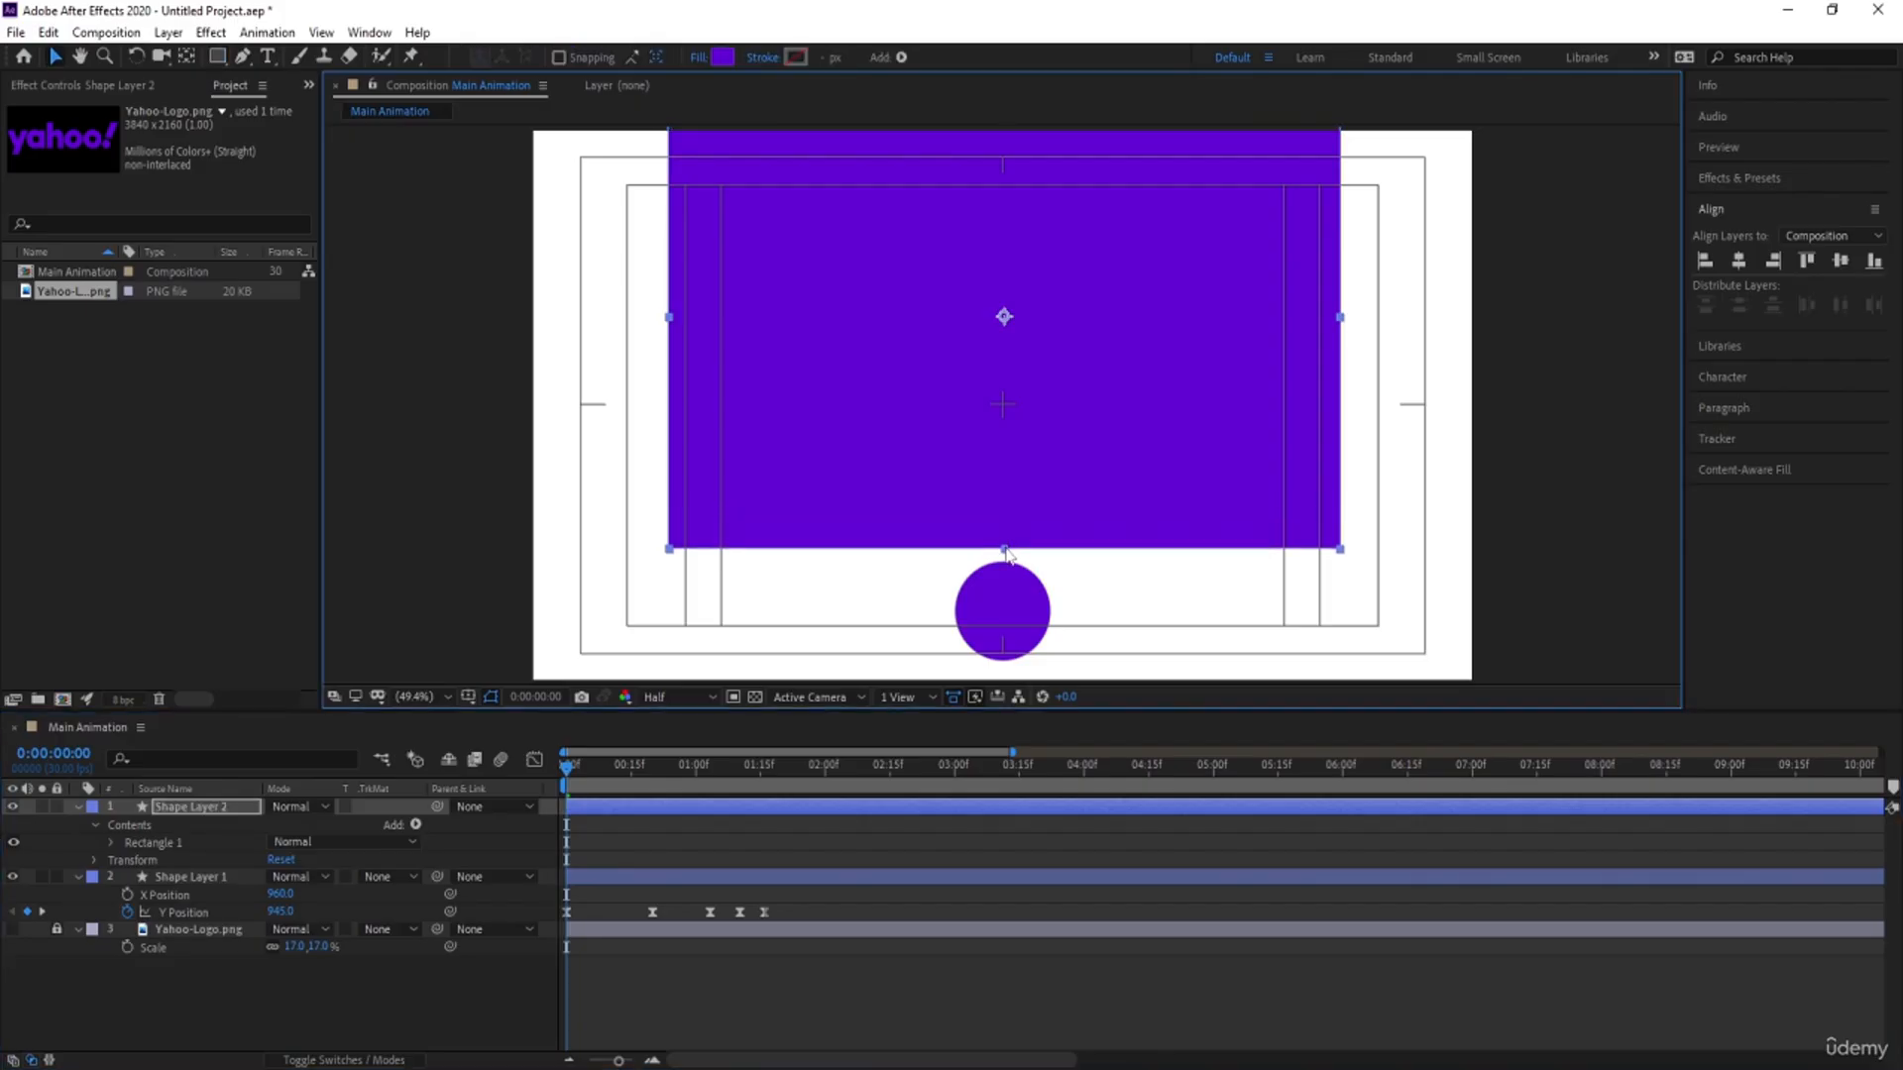
Step: Set Shape Layer 1's track matte to Alpha Matte "Shape Layer 2"
key(space)
key(space)
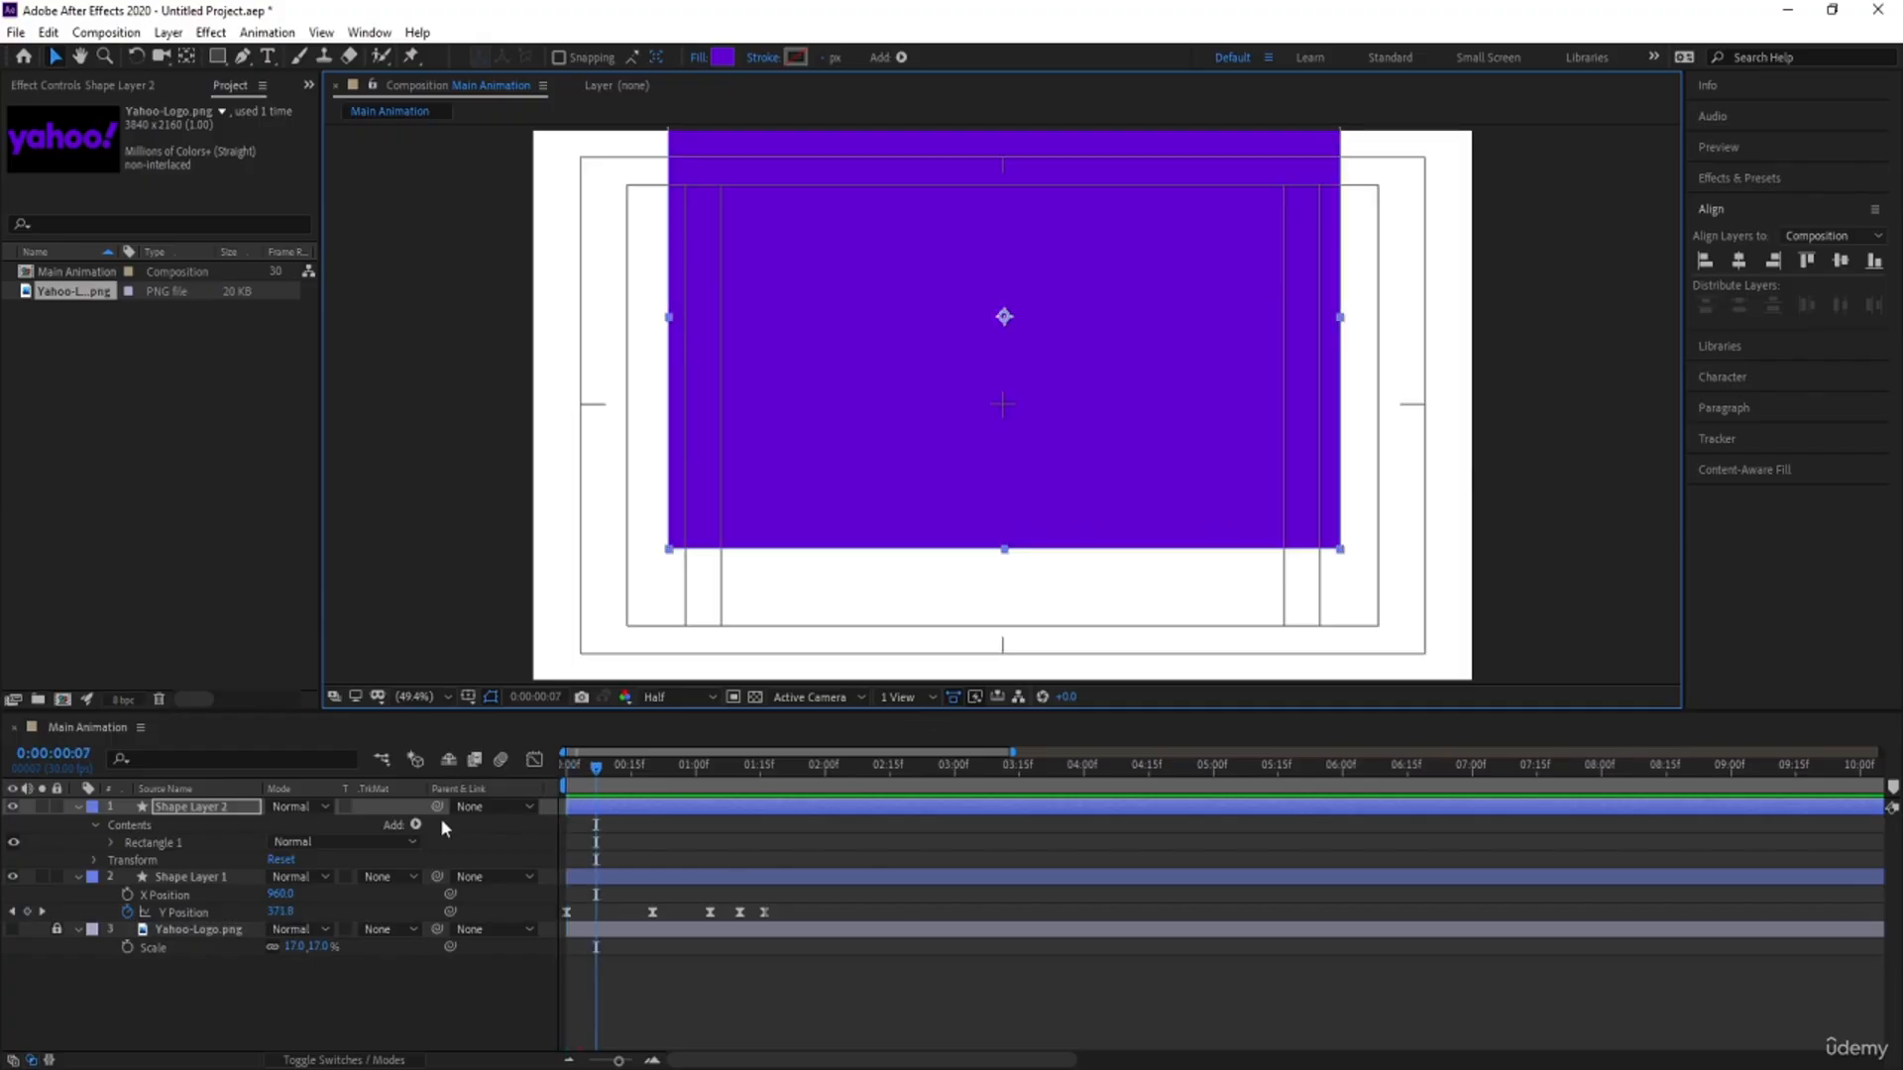
click(182, 879)
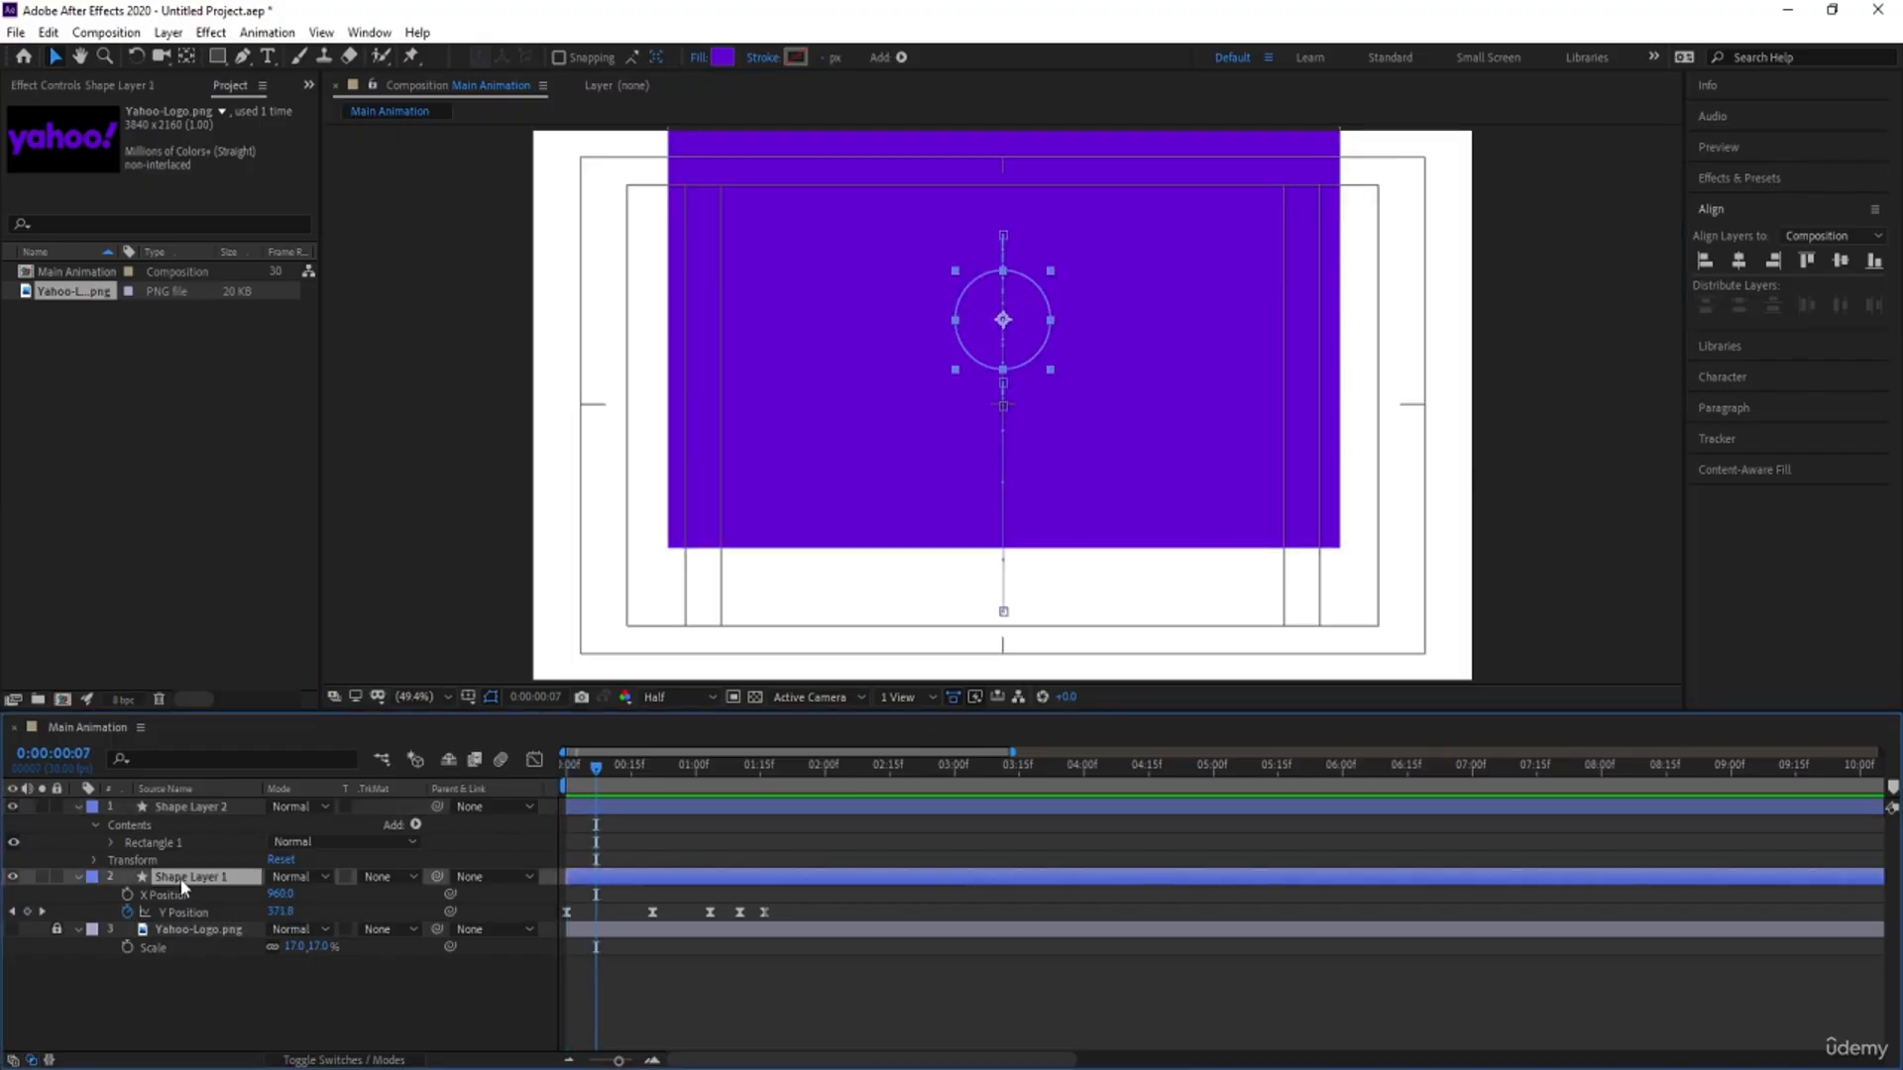
click(401, 880)
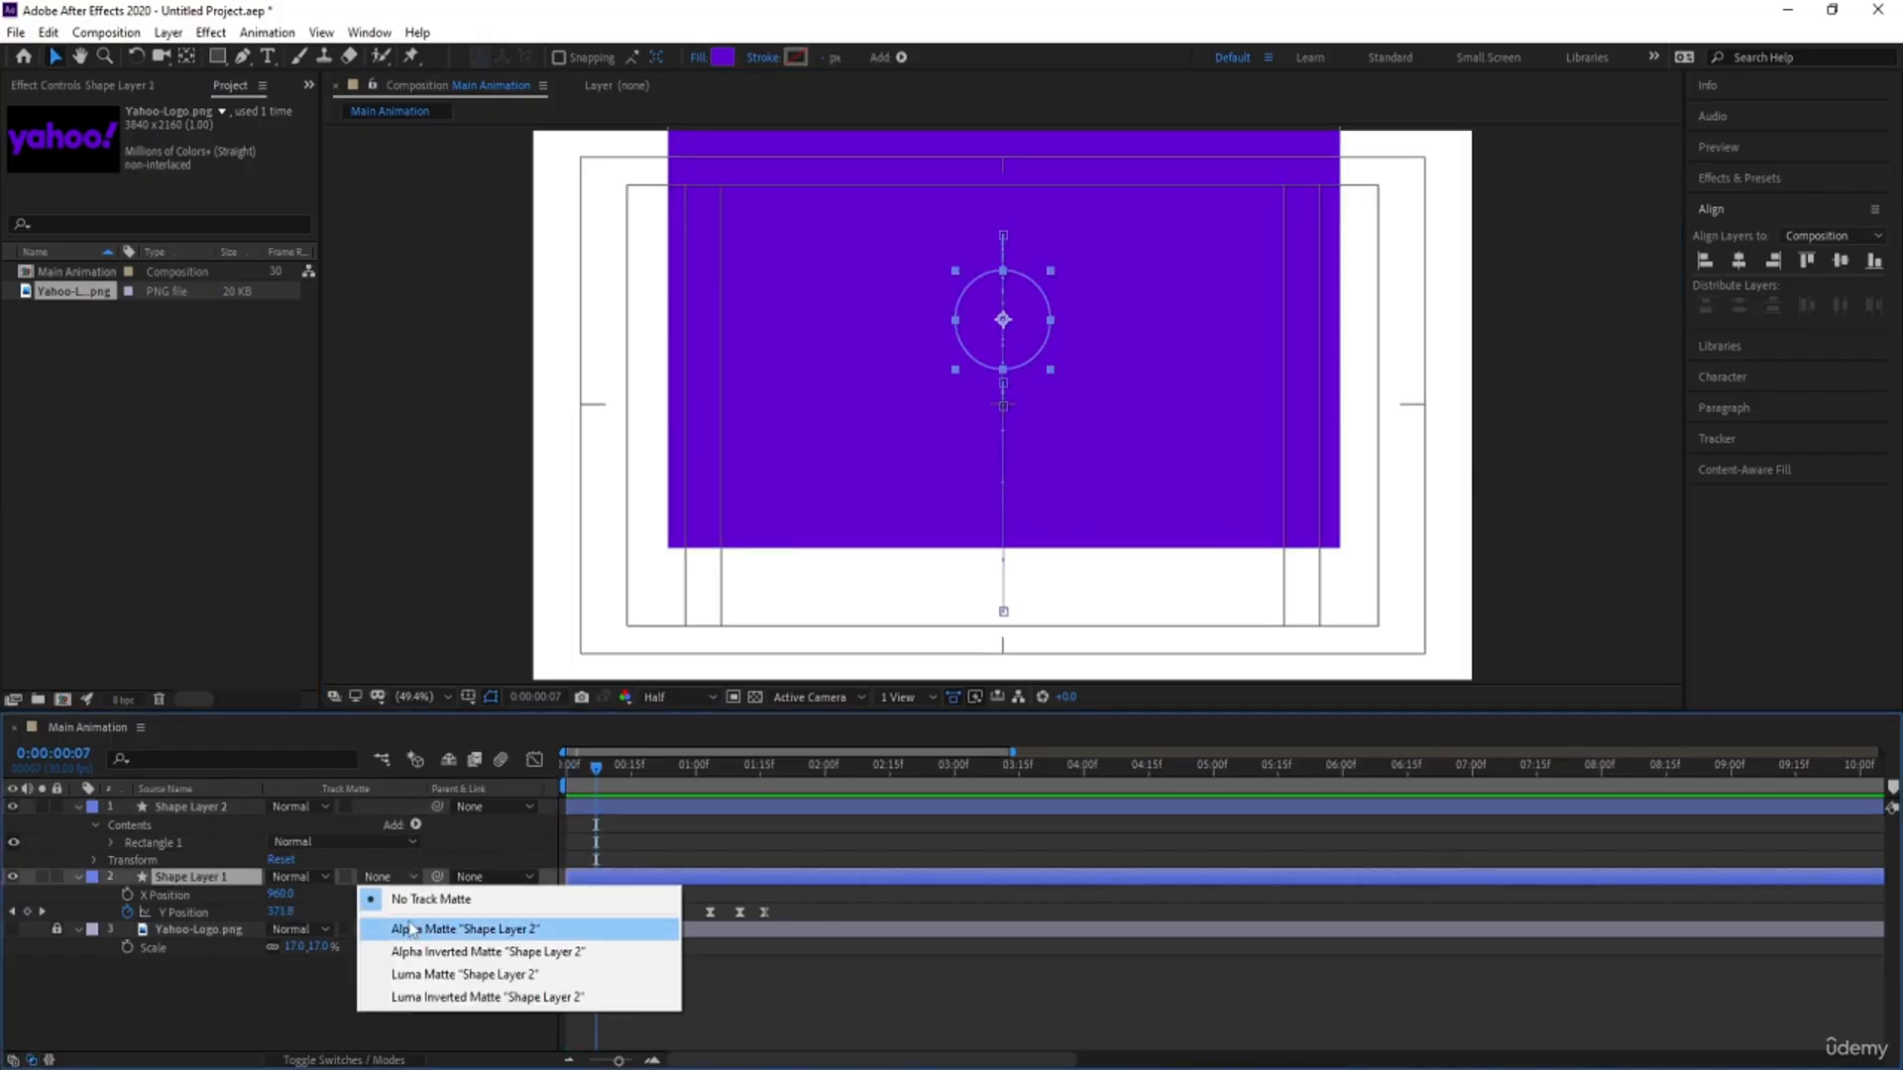
click(410, 928)
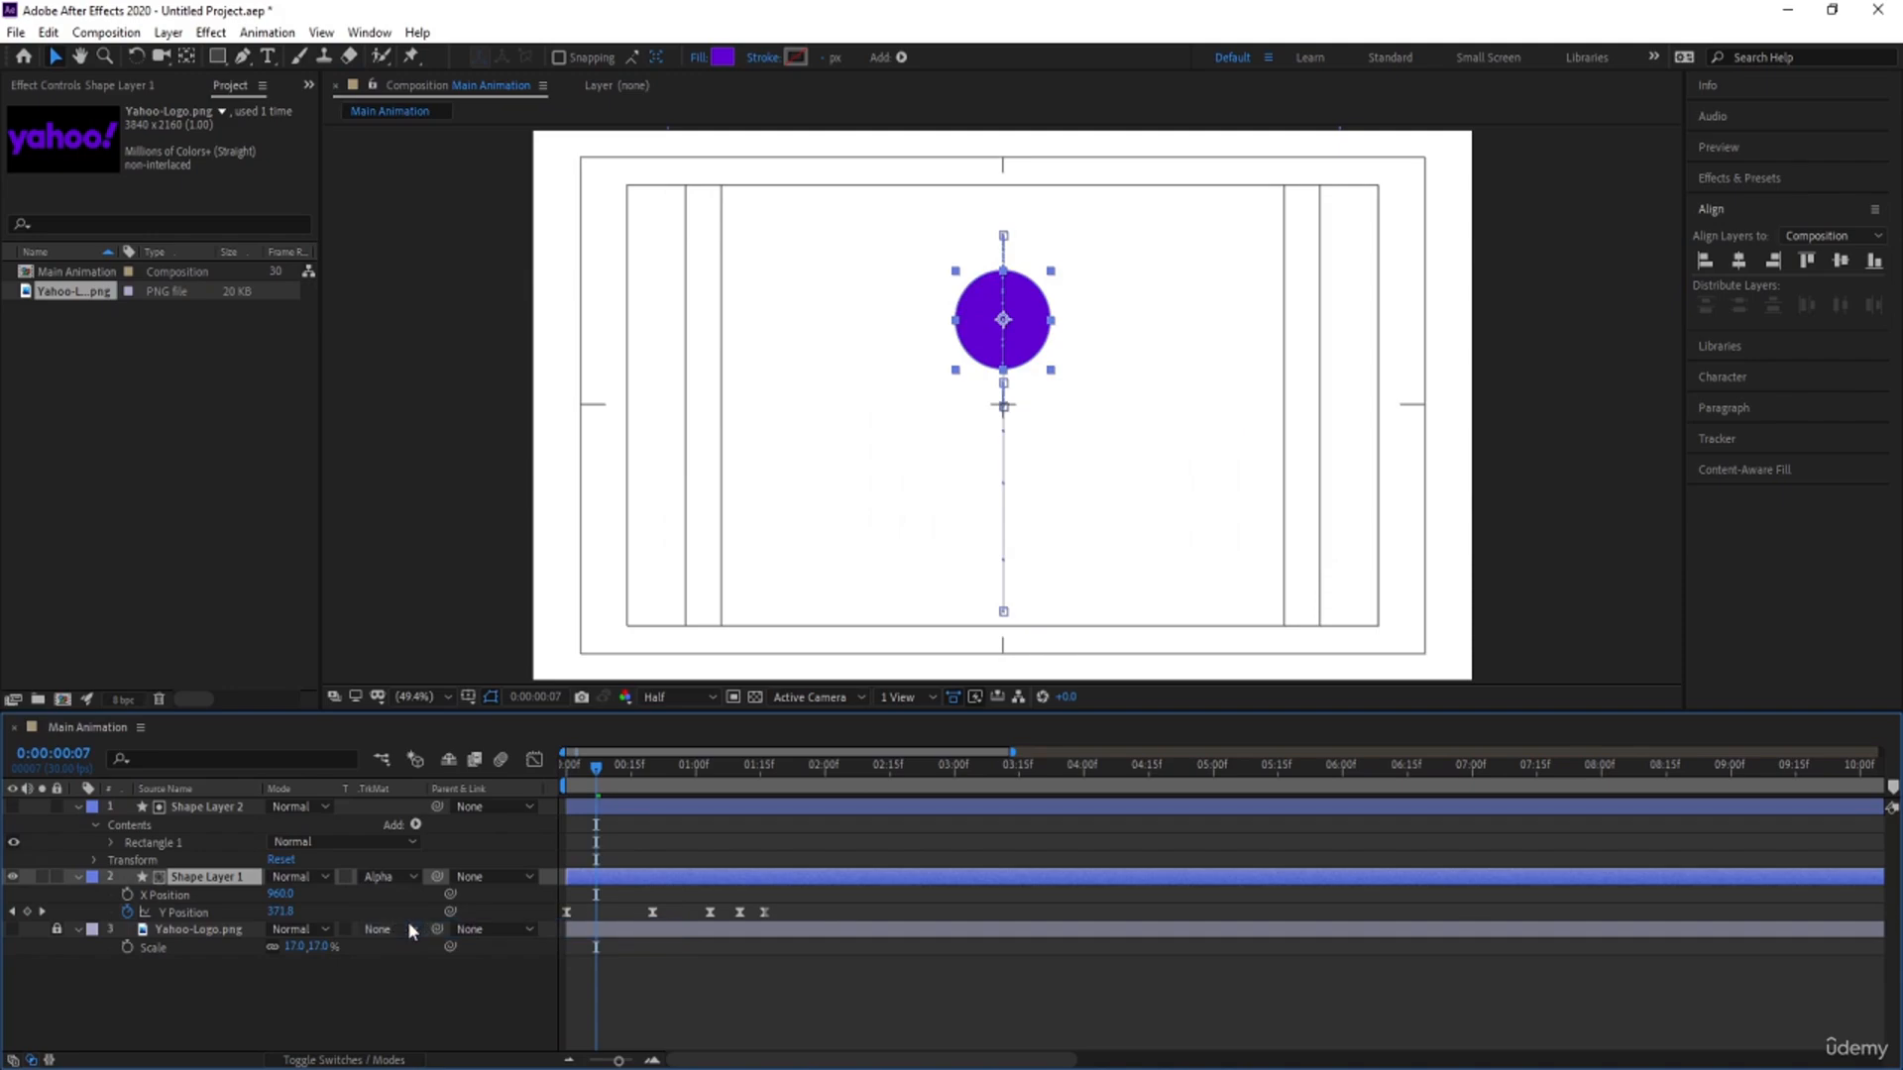
Step: Preview the matted bounce from the start and inspect how the matte cuts the circle at 0:00:00:01
drag(598, 785, 506, 770)
key(space)
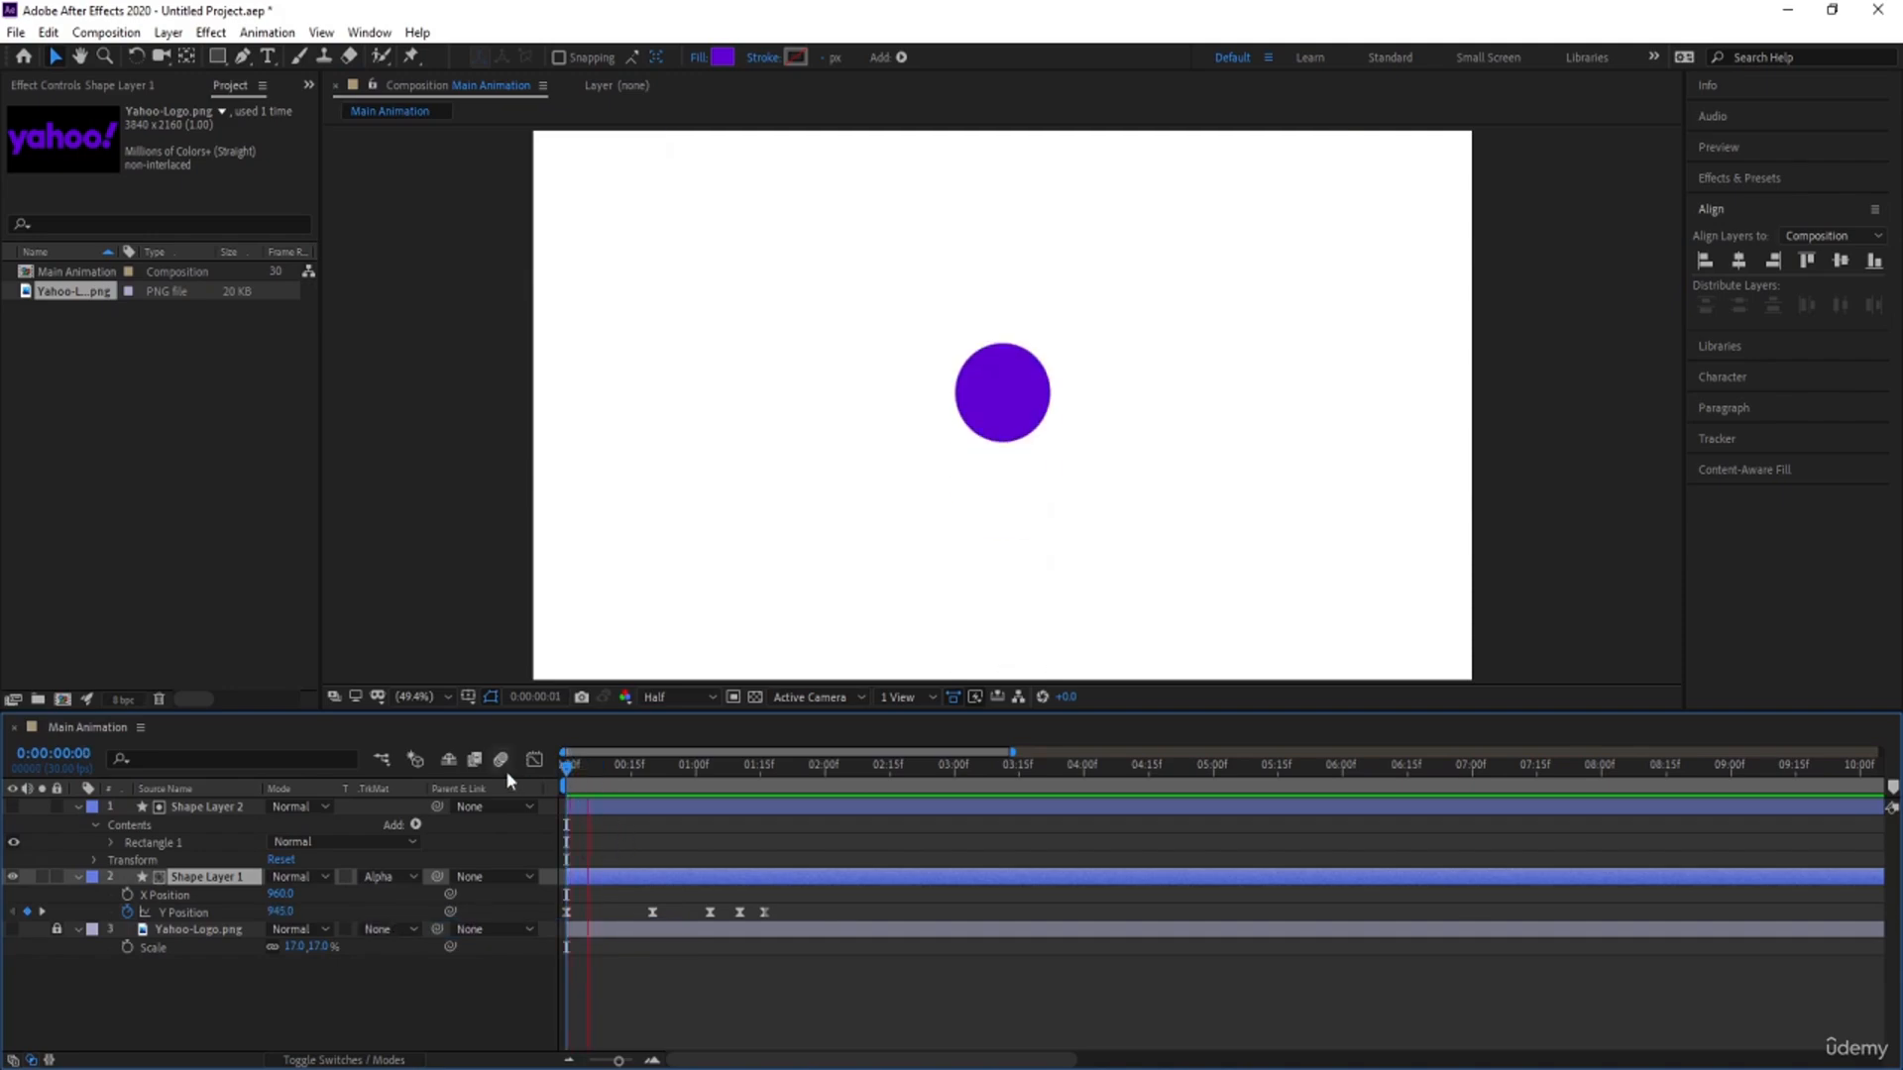
key(space)
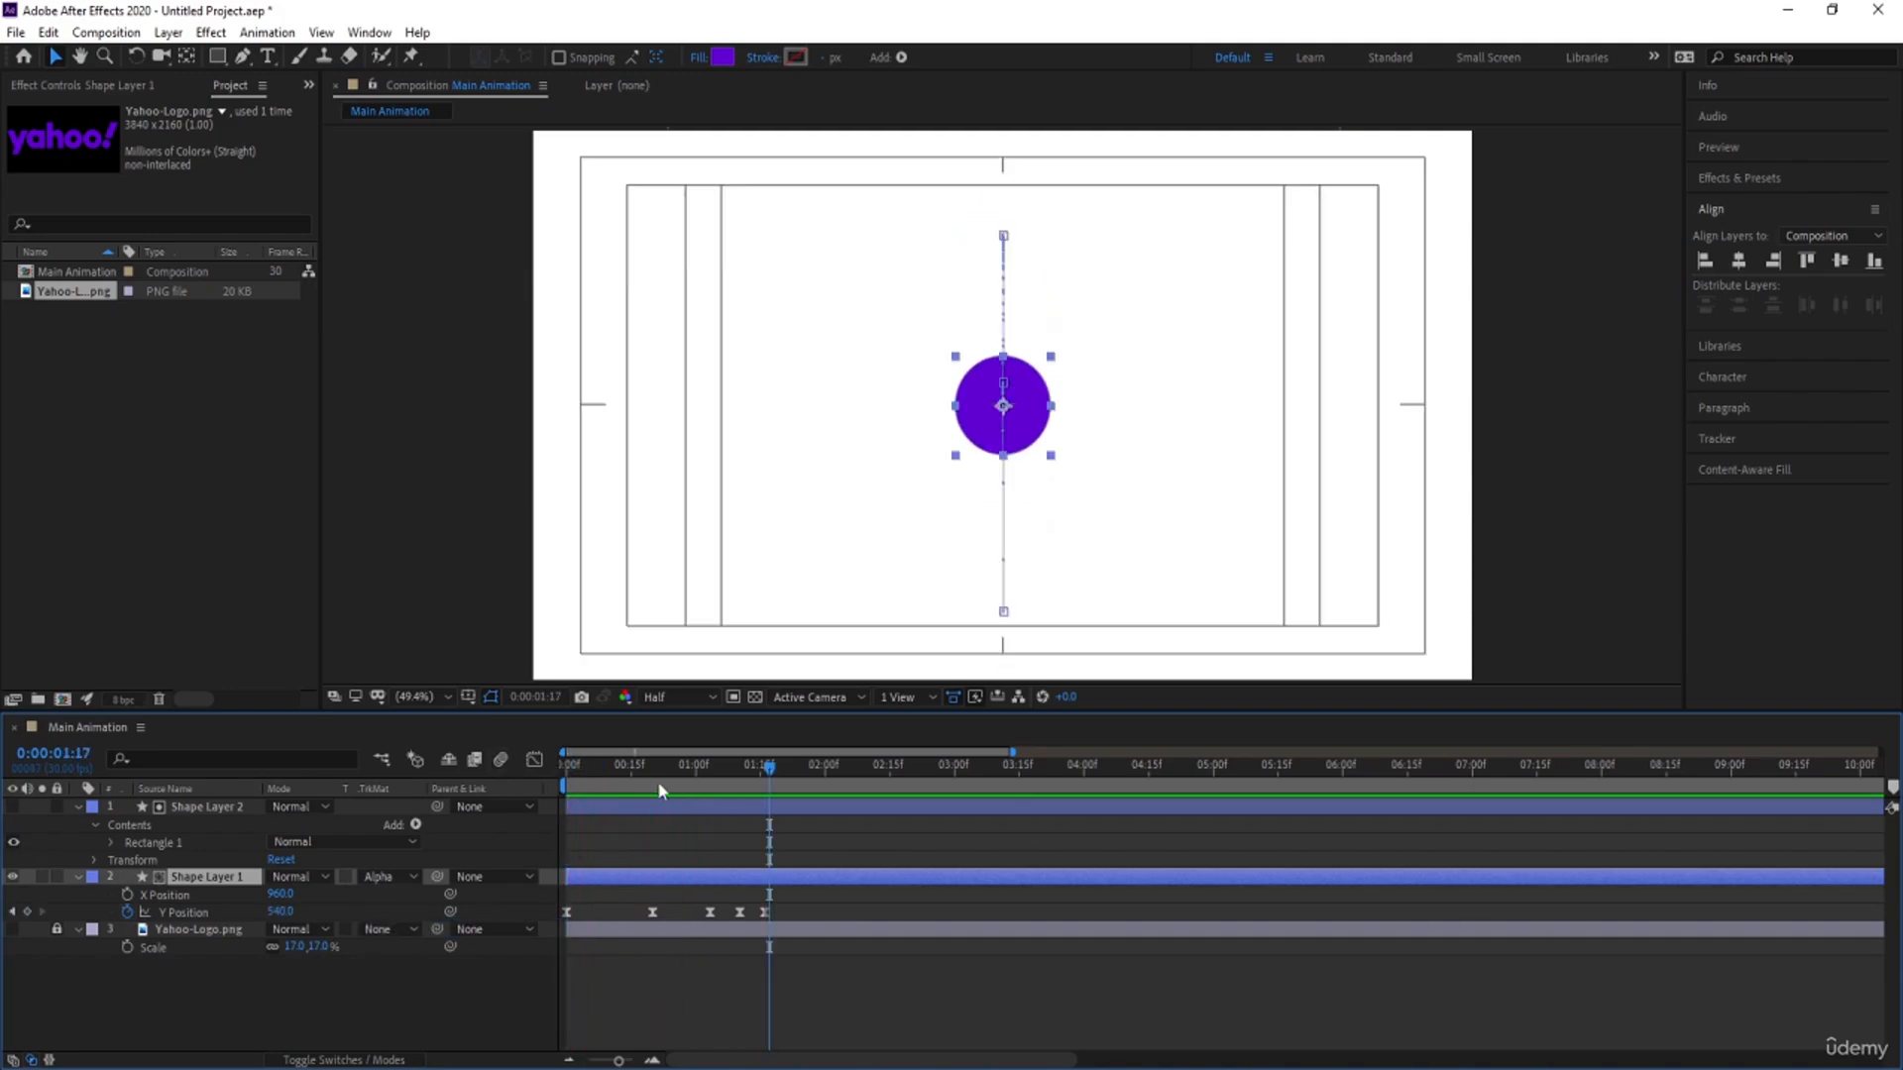
drag(620, 768, 459, 789)
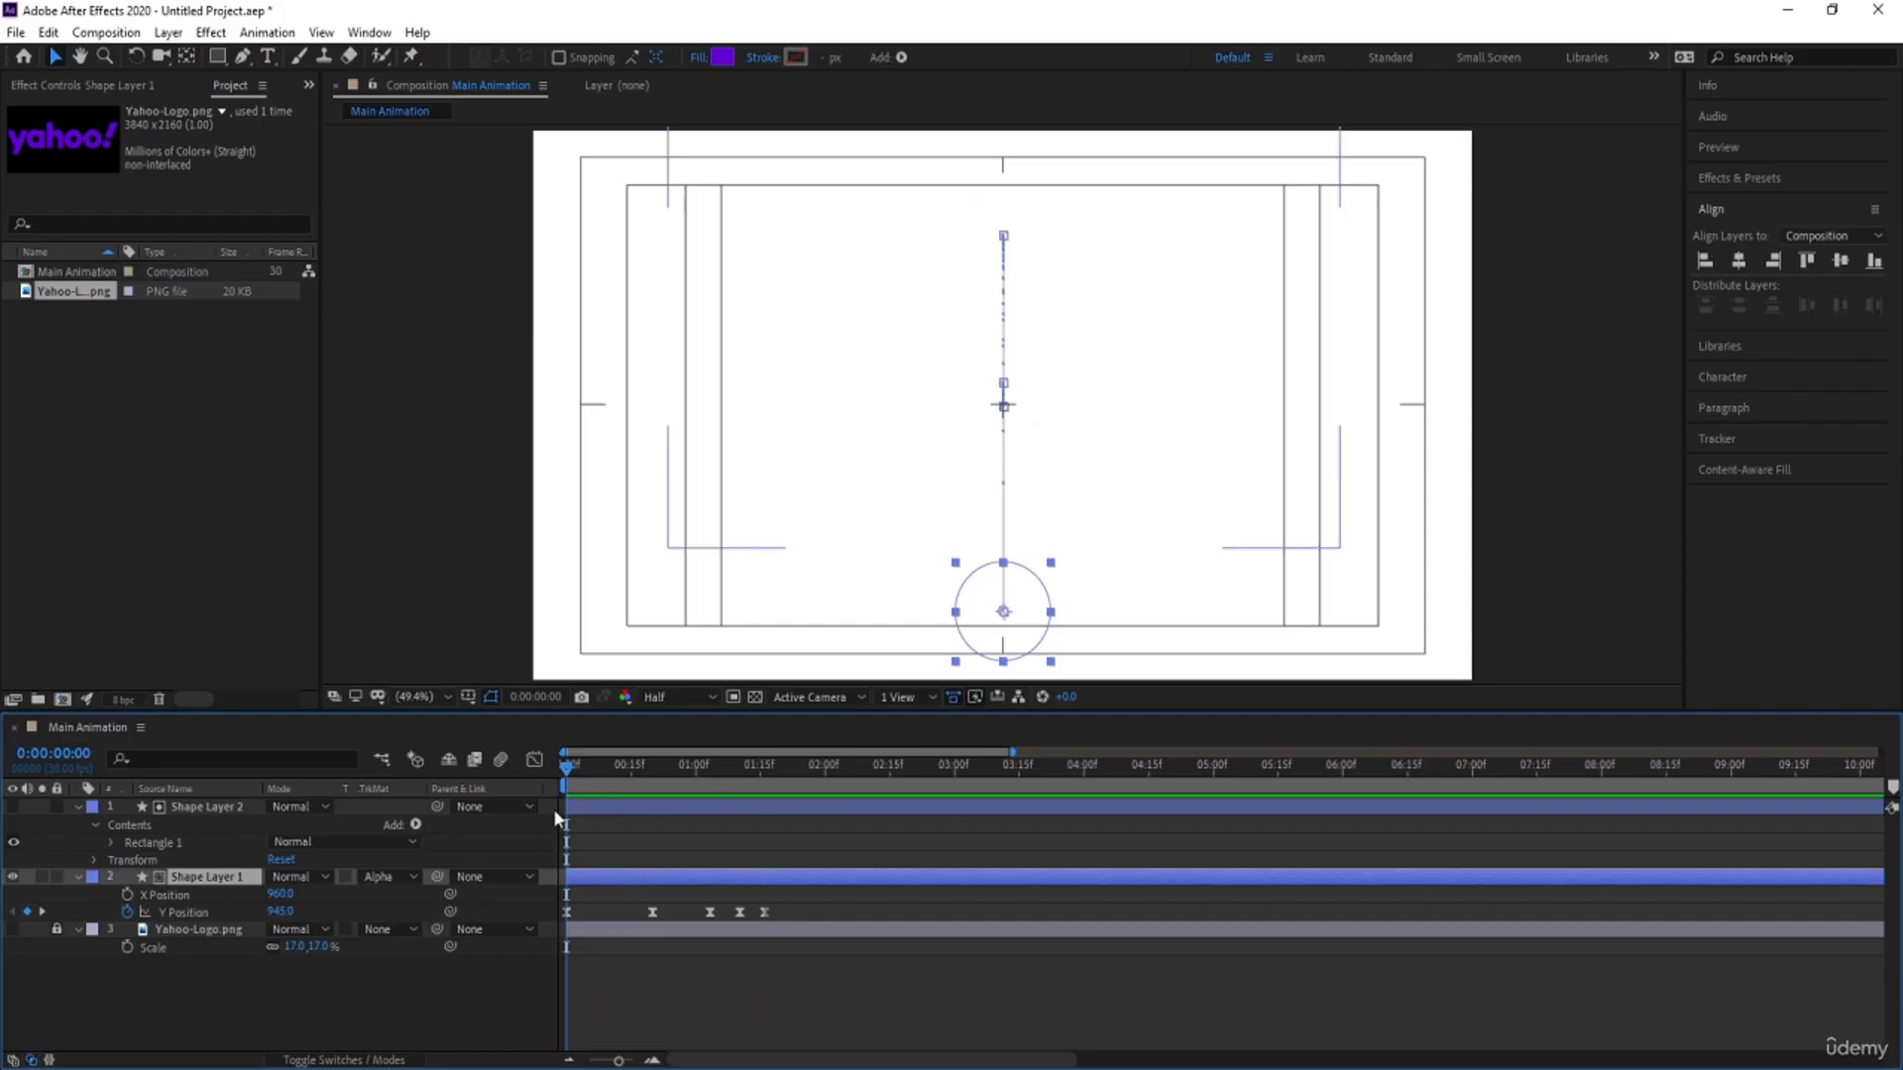
click(571, 764)
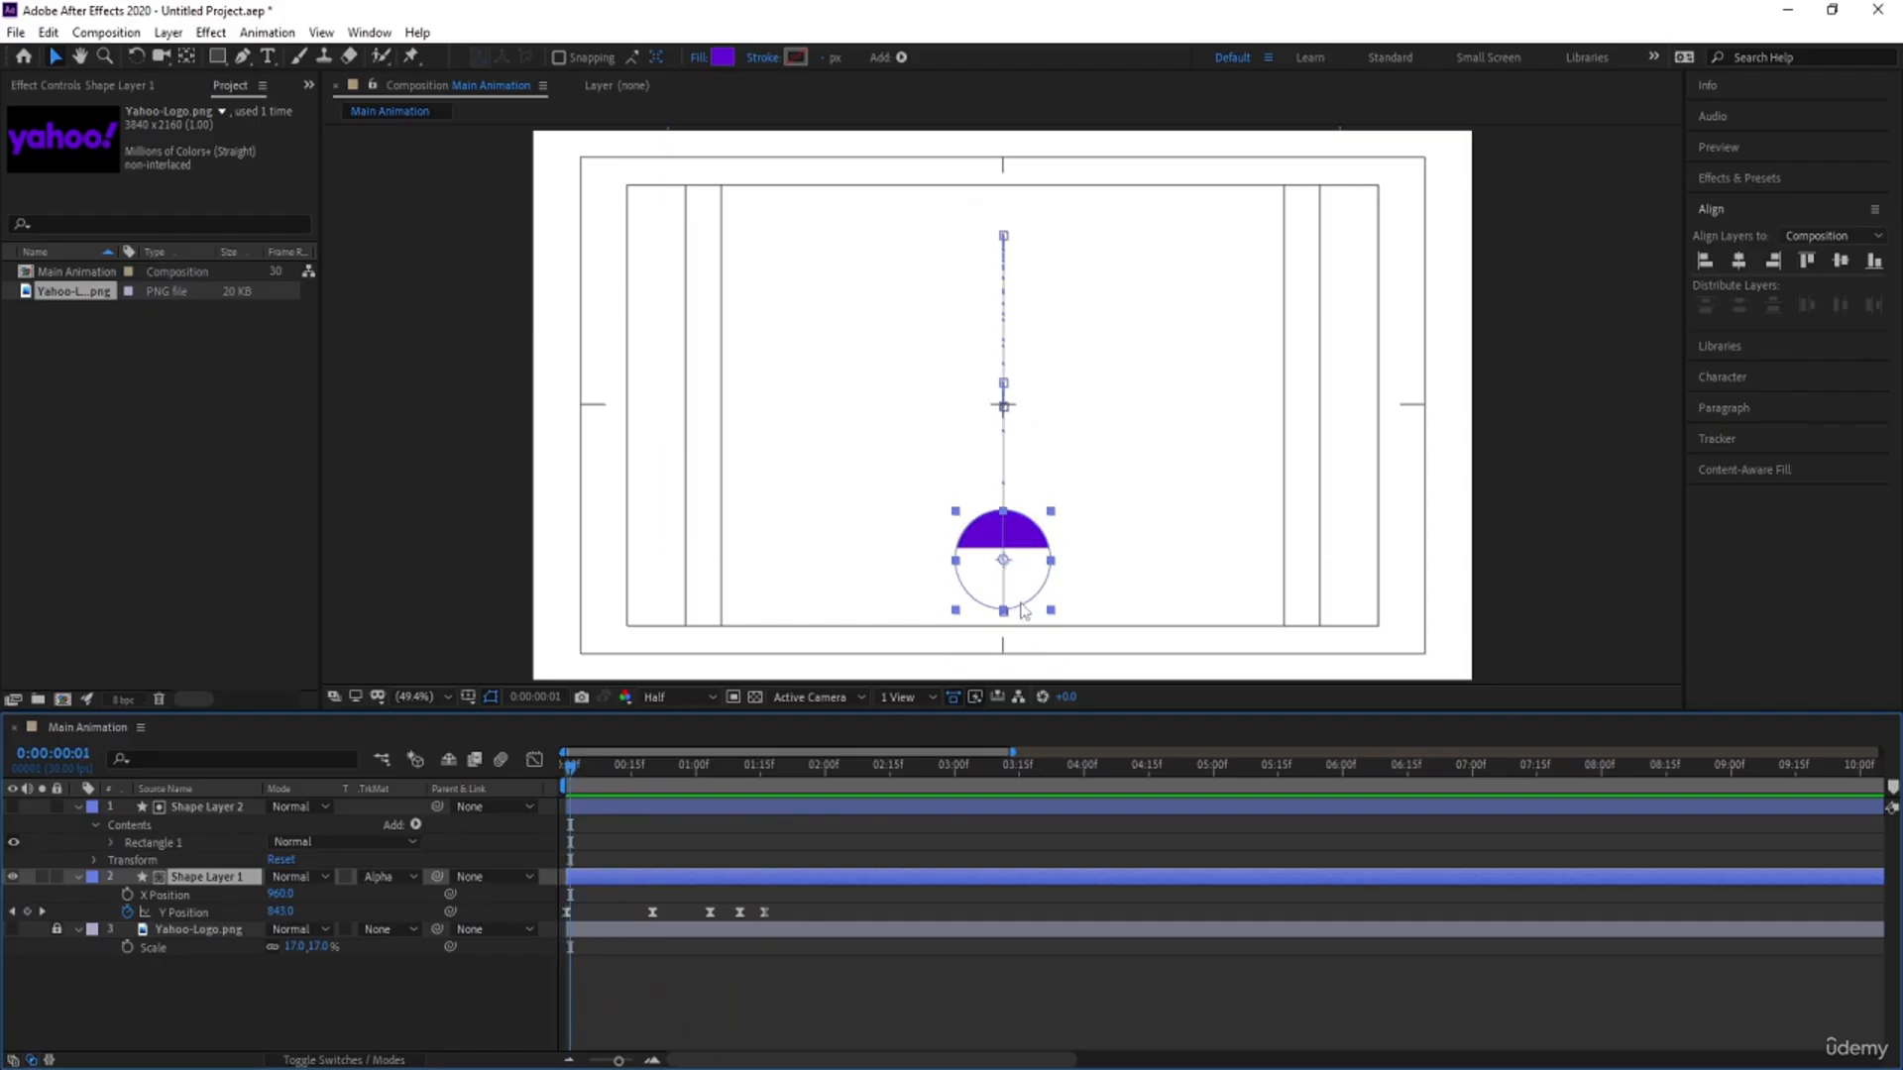
Step: Draw a very thin, wide rectangle on a new shape layer across the circle's flat cut edge at 0:00:00:01
click(404, 995)
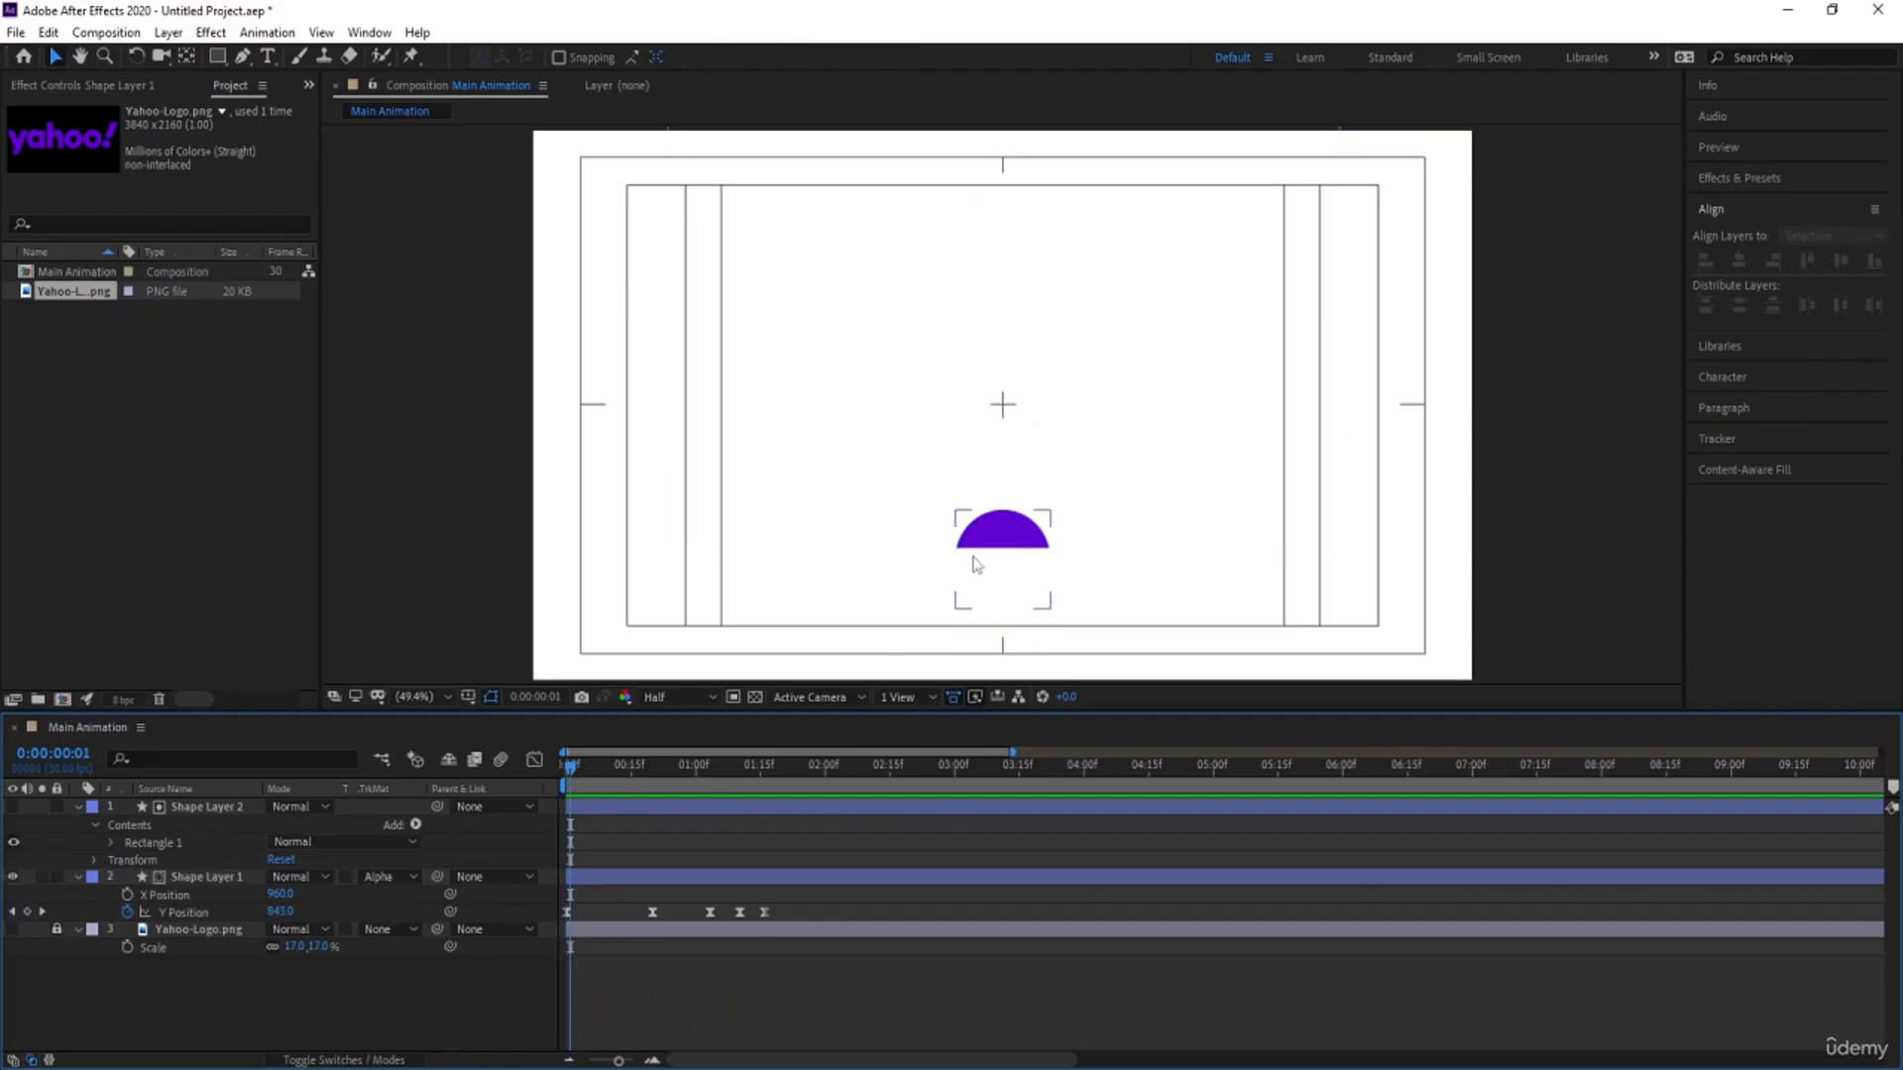
click(243, 56)
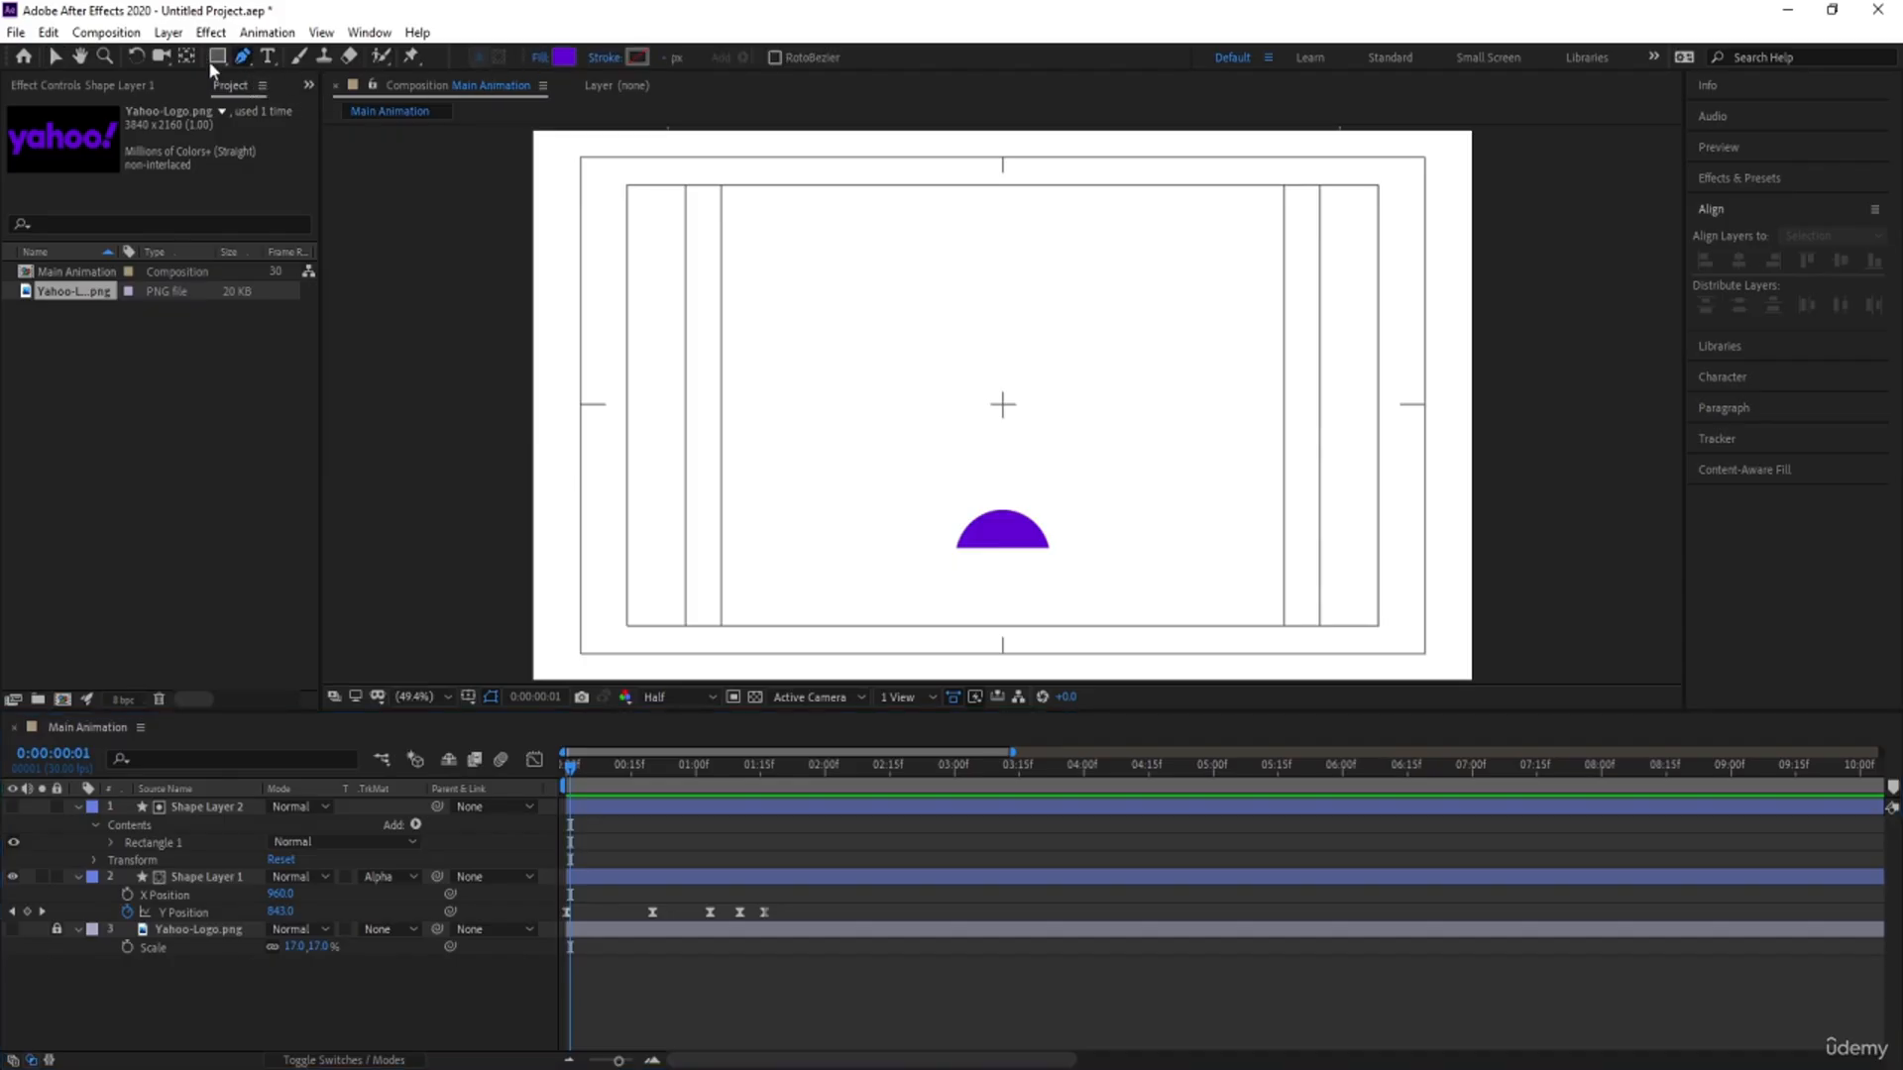
drag(208, 62, 271, 56)
drag(856, 544, 1198, 543)
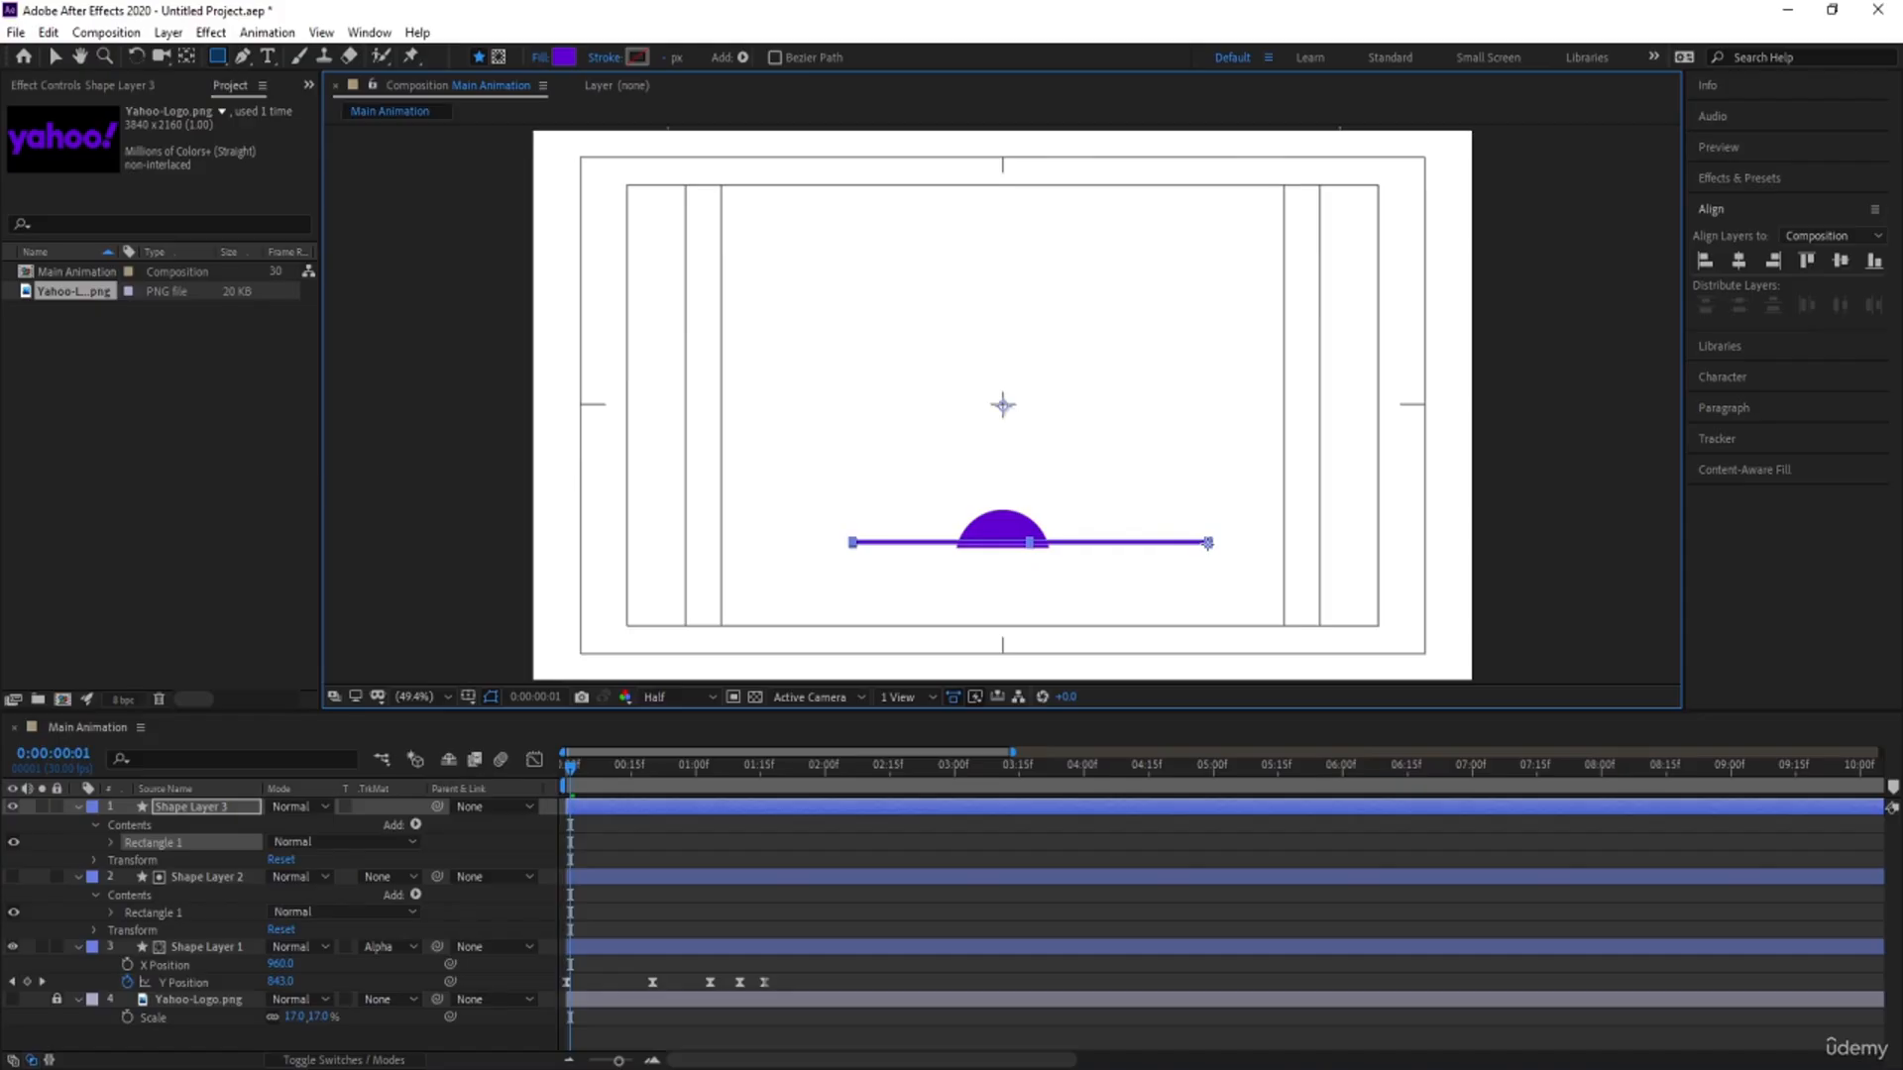
Step: Centre the thin line's anchor point, align it horizontally to the composition and nudge it down to the circle's cut edge
key(ctrl+alt+Home)
click(1739, 261)
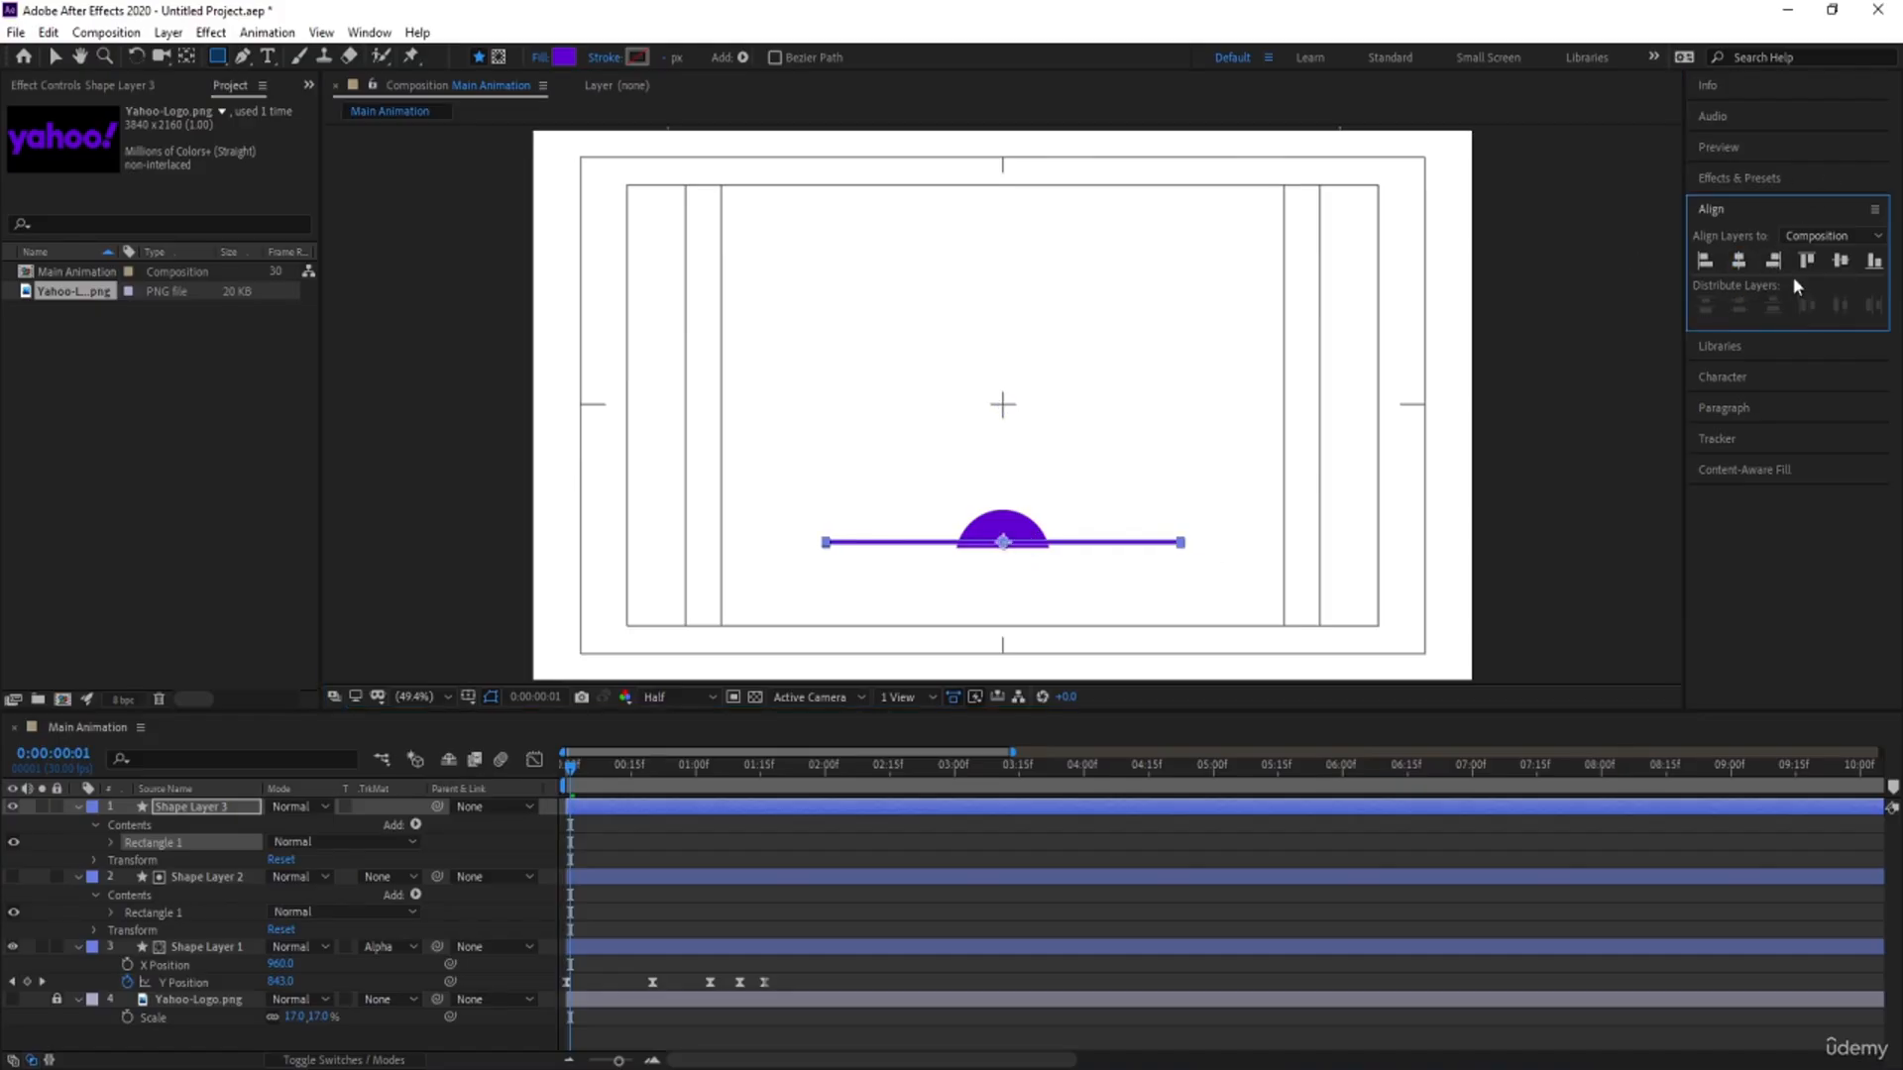
key(Down)
key(Down)
key(Down)
key(Down)
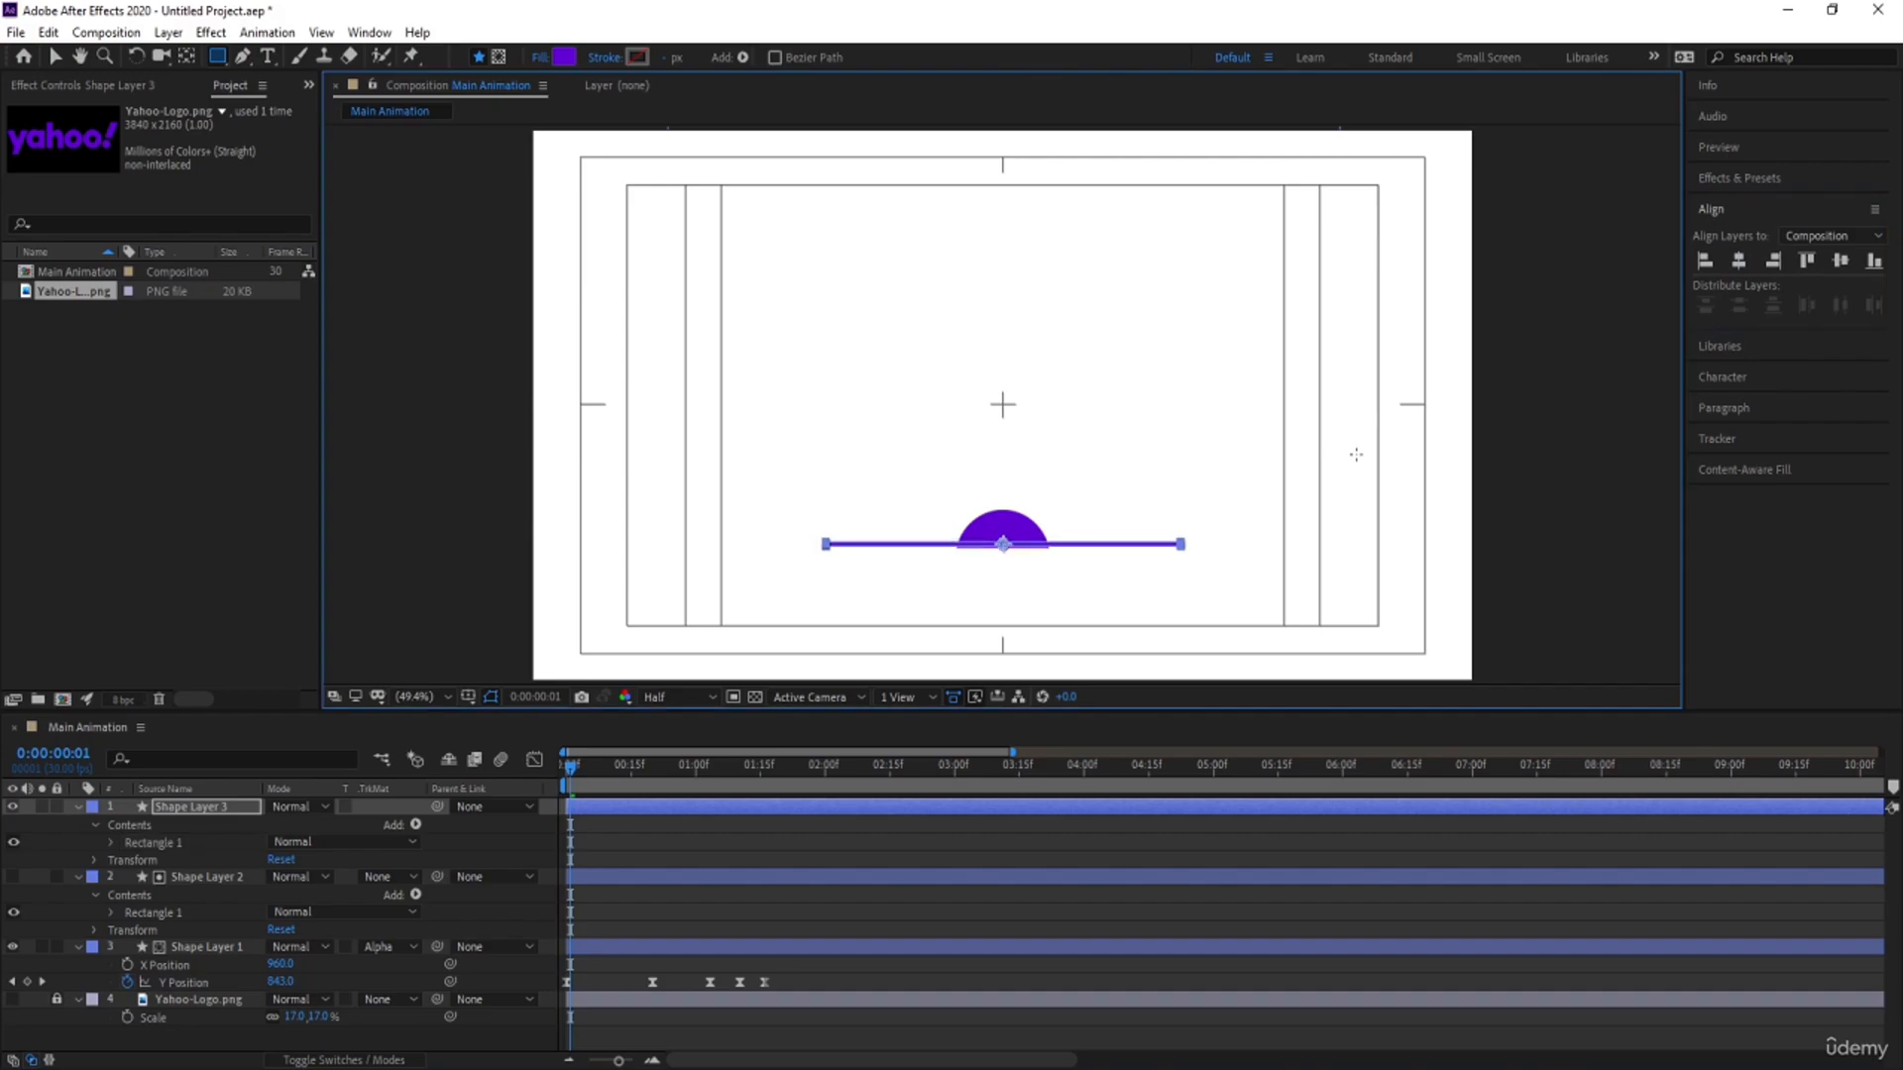
Step: Collapse the layers to their keyframed properties and start Scale keyframing for Shape Layer 3 at 0:00:00:00
click(597, 842)
key(u)
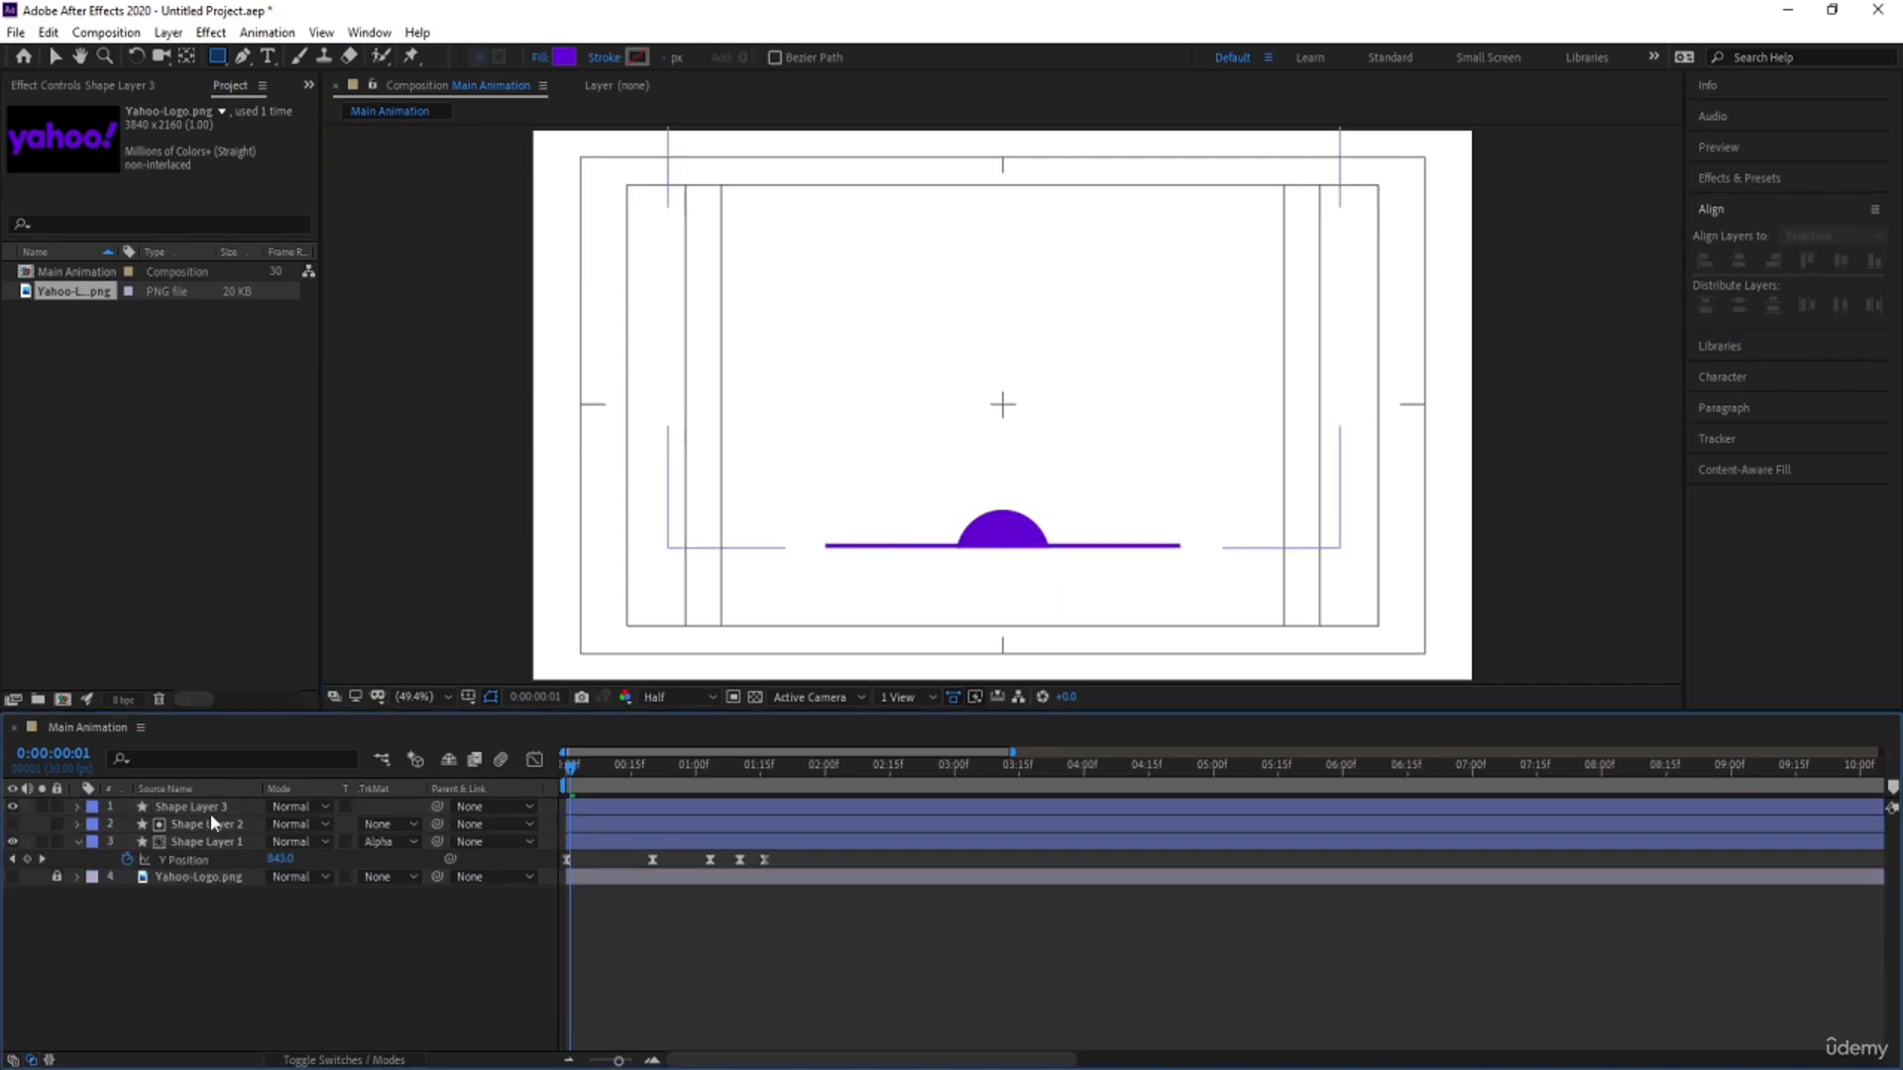
click(210, 809)
key(Home)
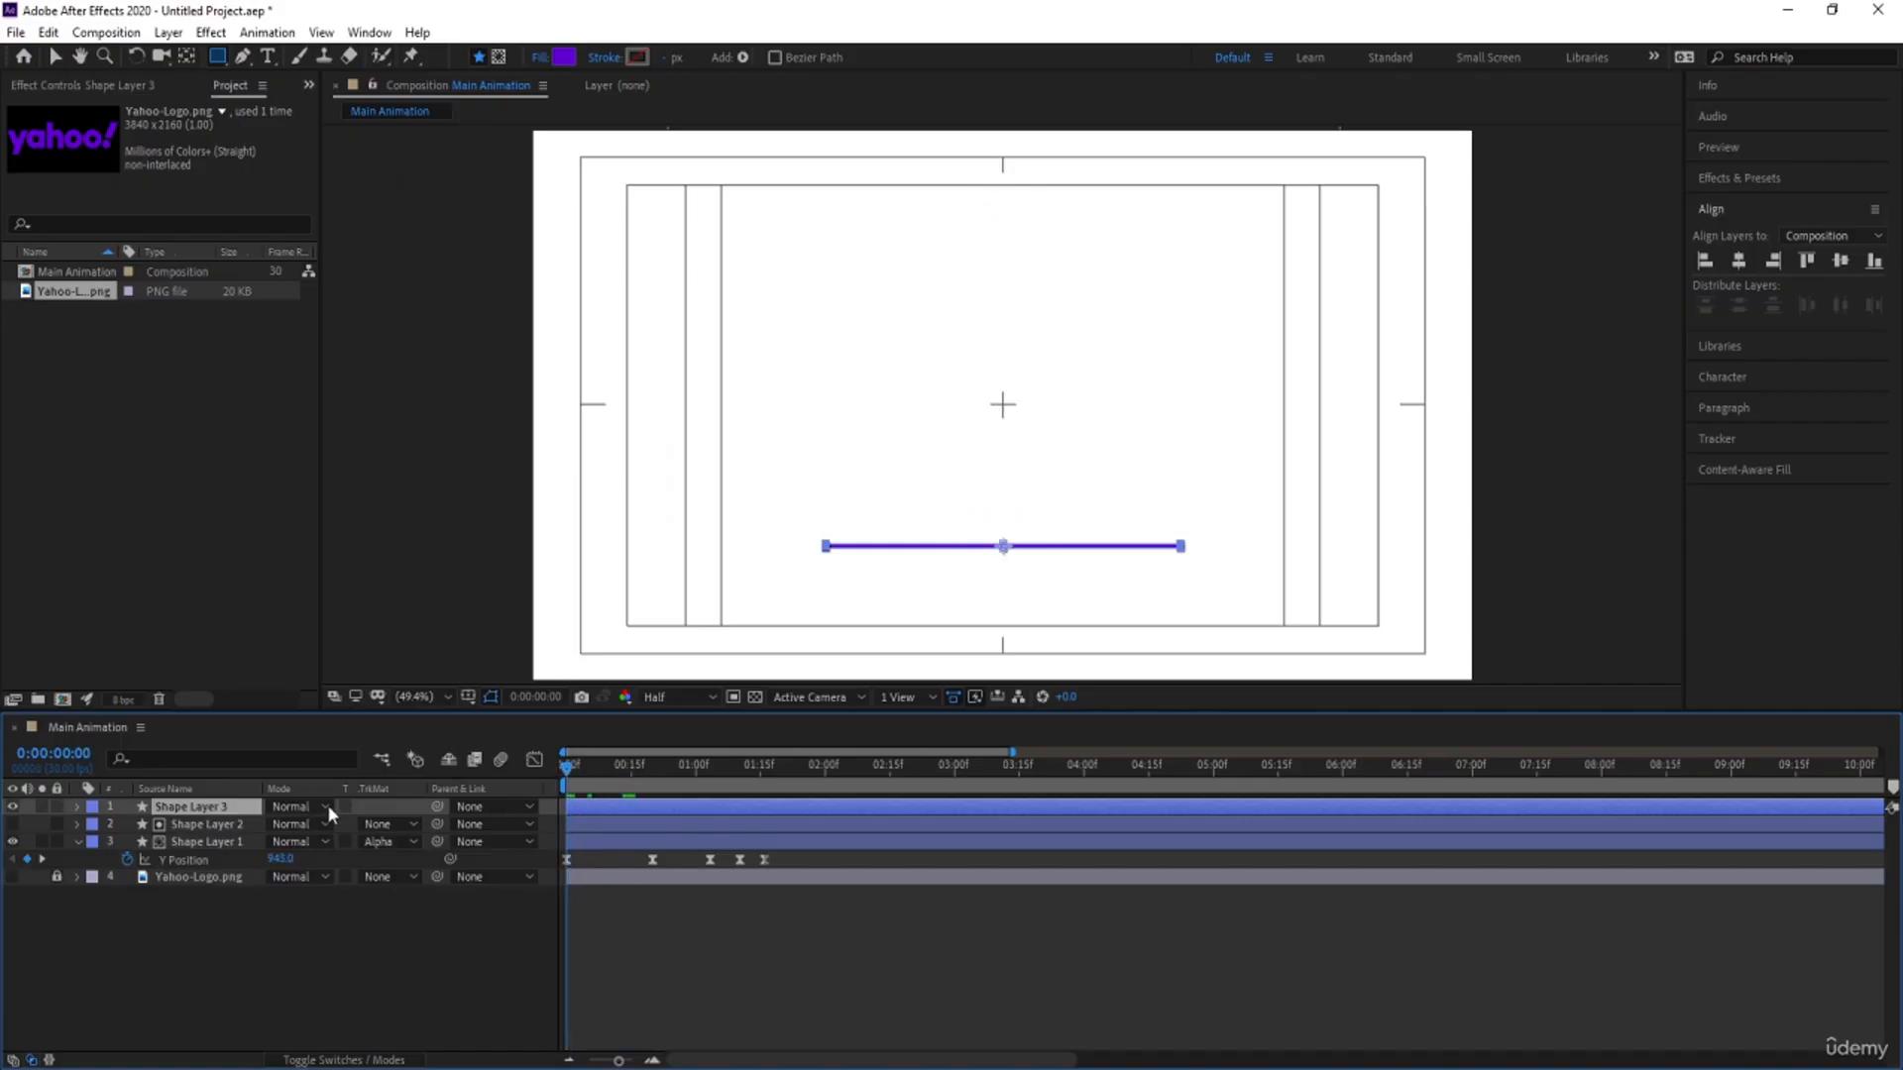
key(s)
click(127, 824)
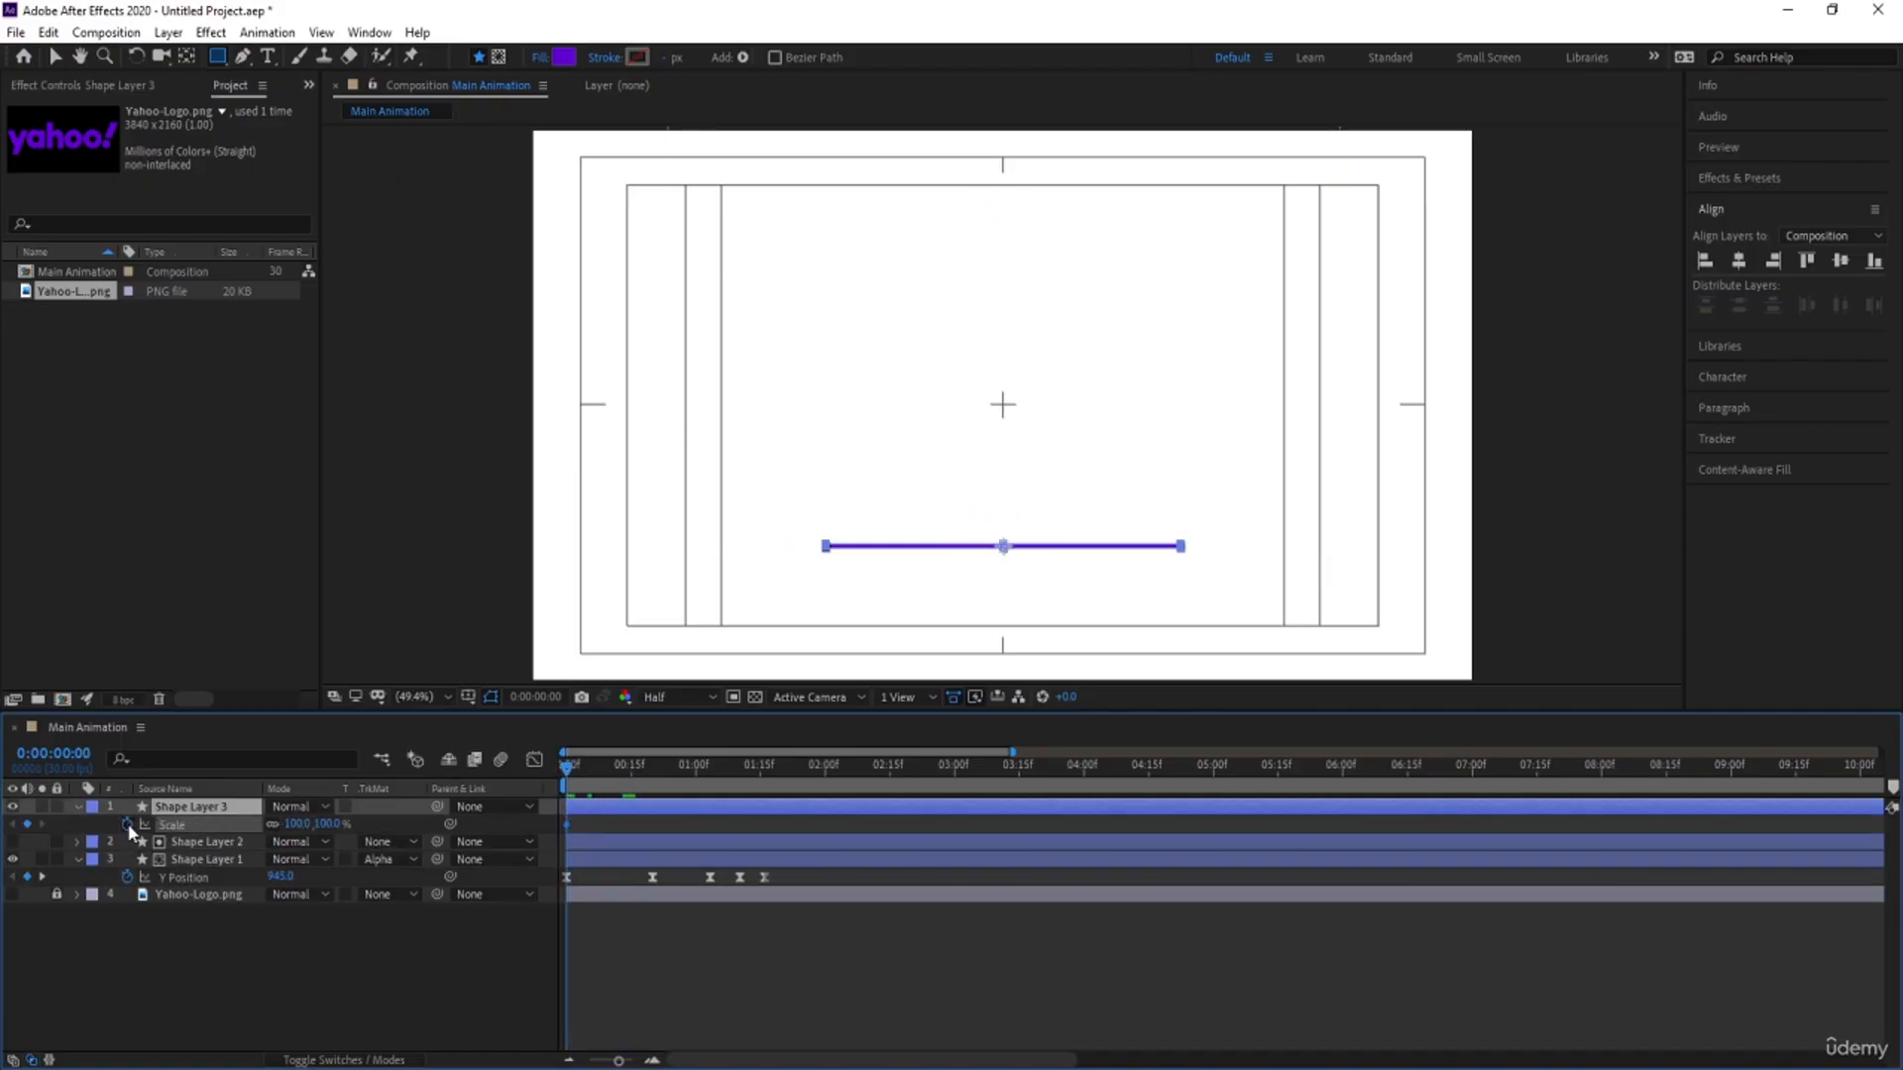
Step: Shift Shape Layer 2 and Shape Layer 1 together along the timeline to start at about 0:00:02:12
click(204, 842)
shift+click(204, 859)
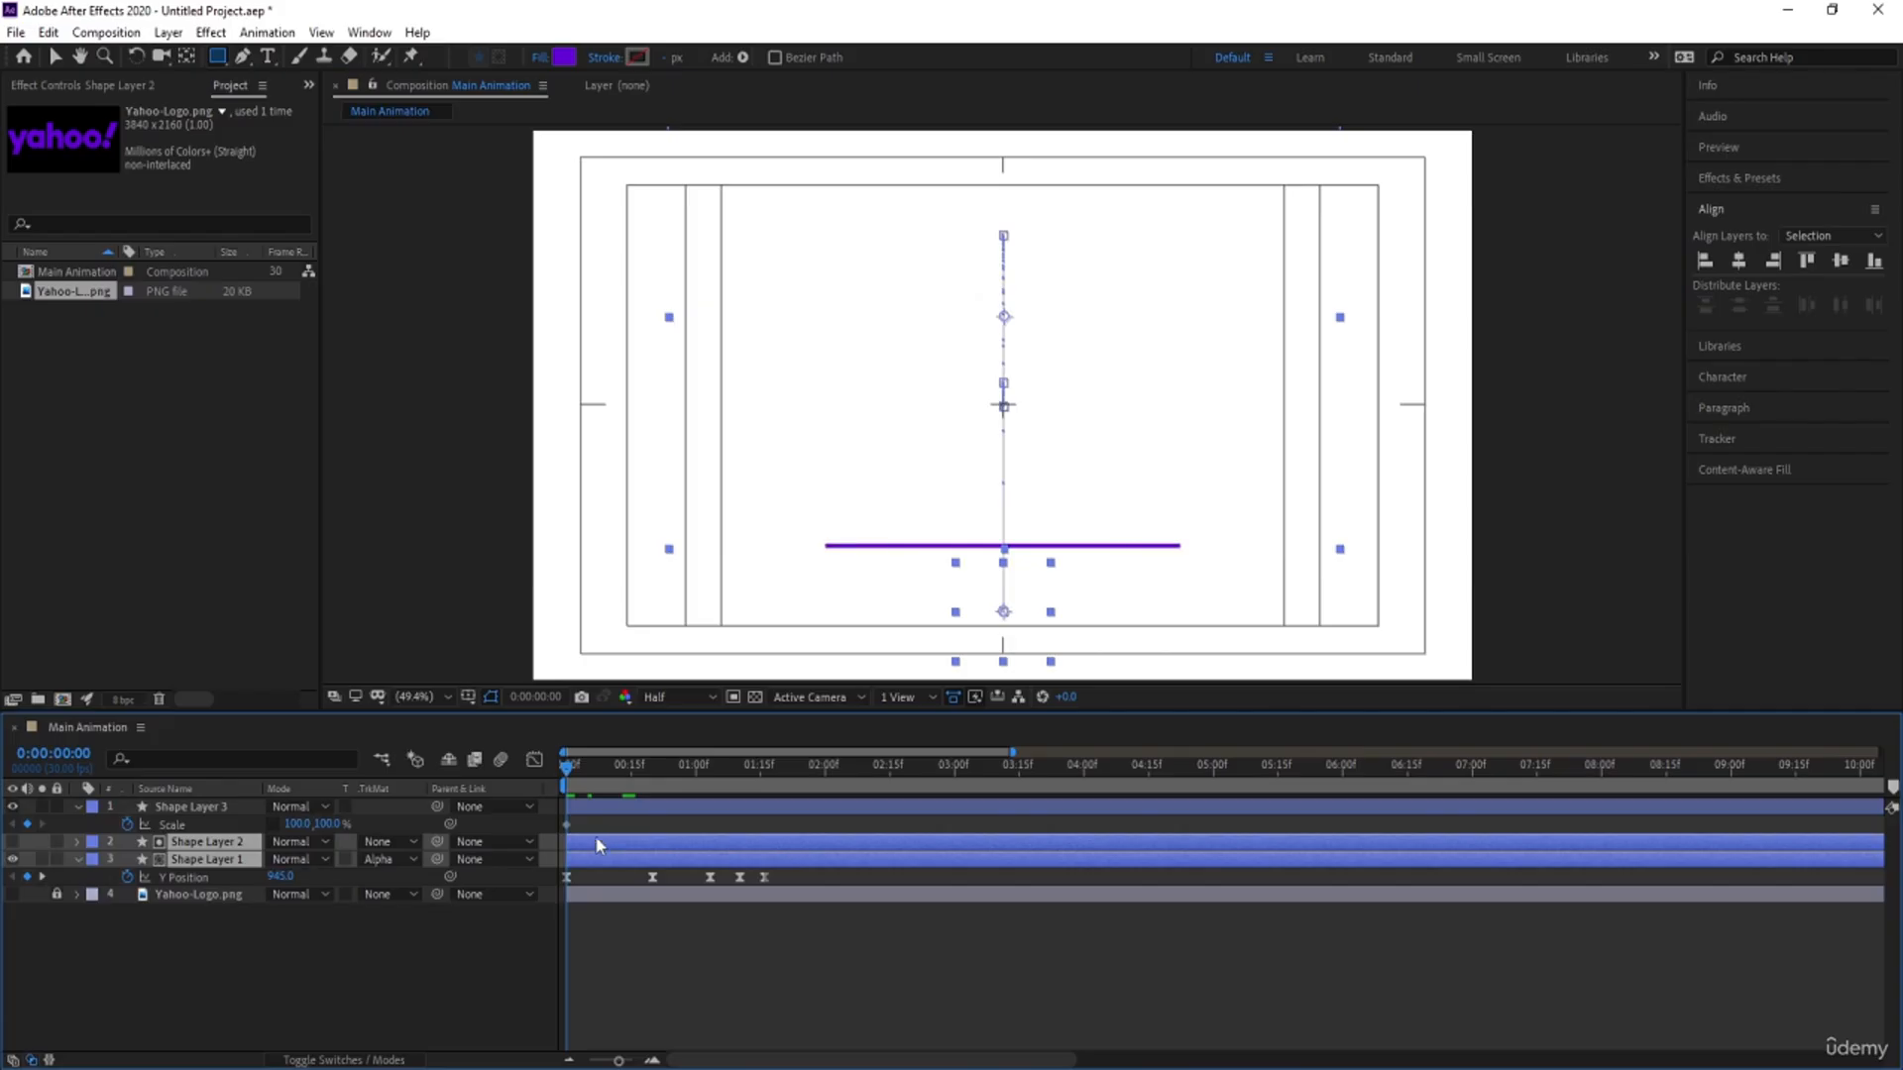
drag(615, 837, 906, 837)
key(=)
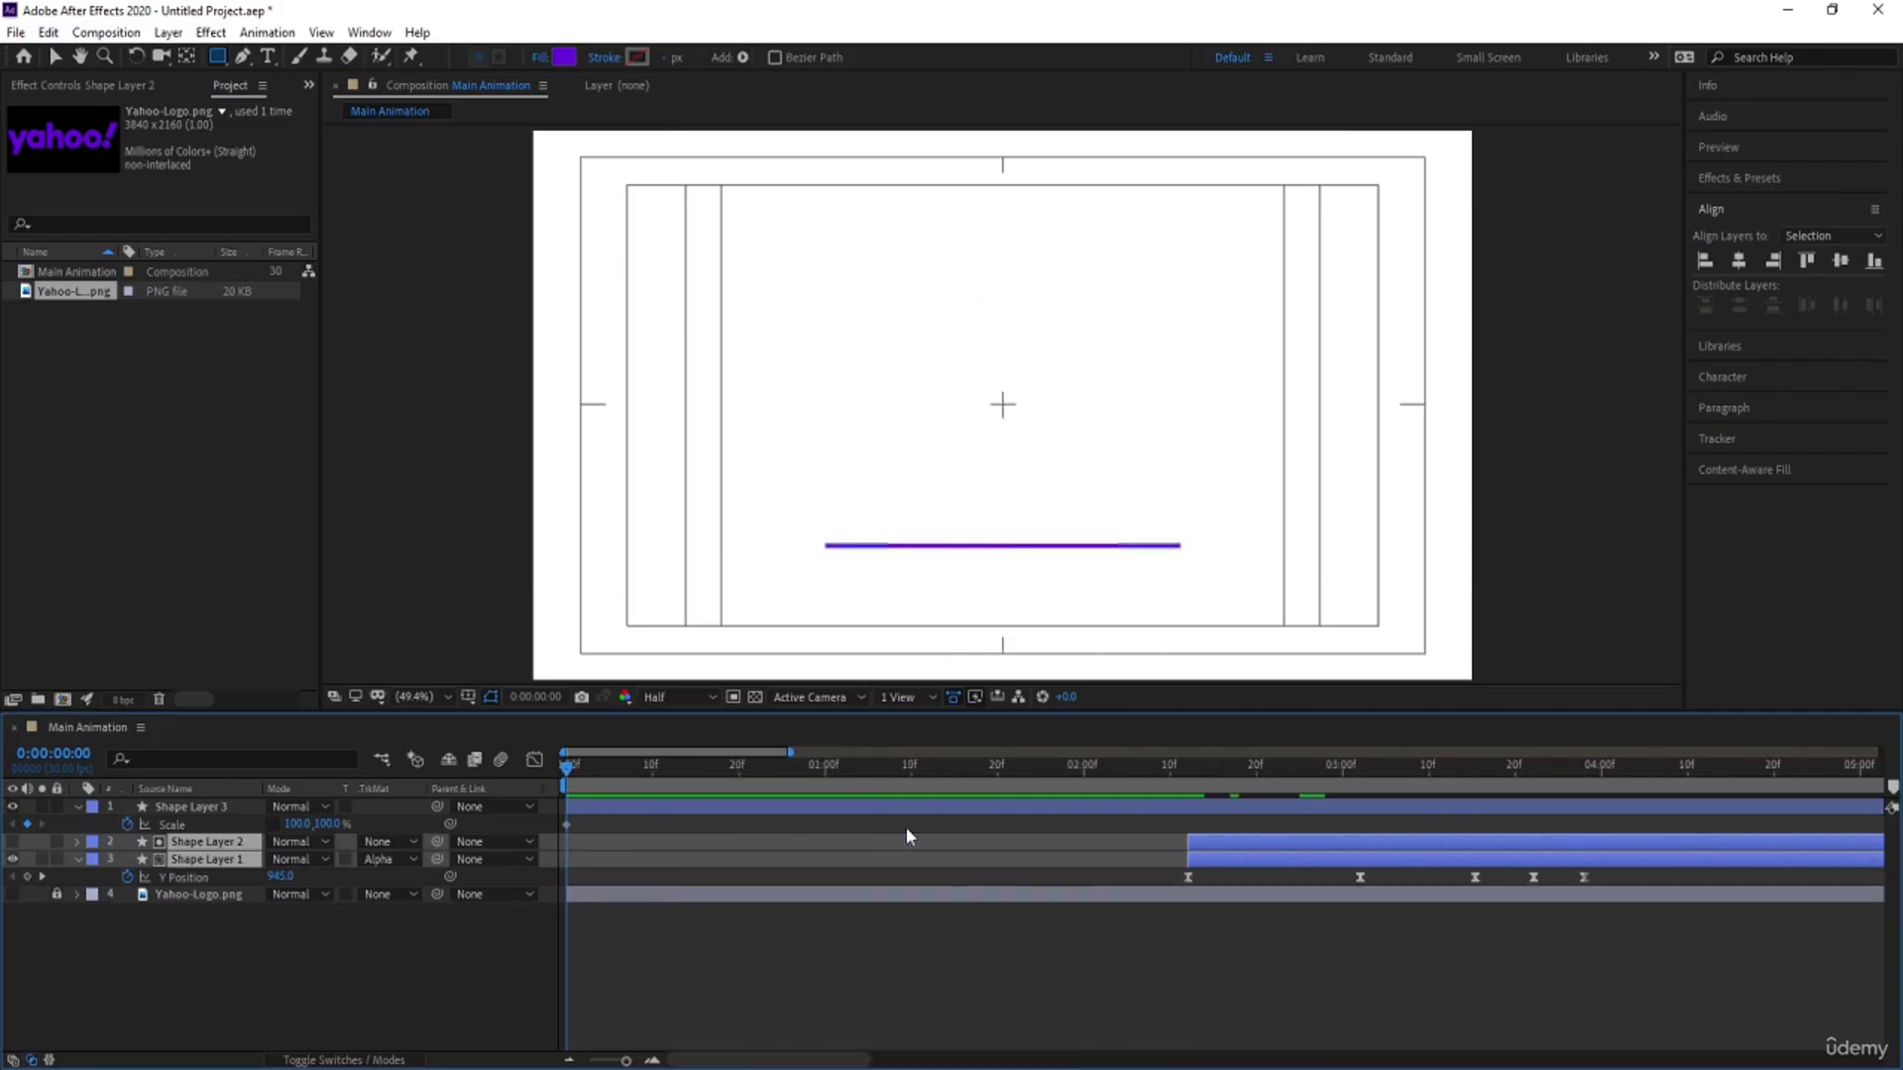
Step: Add a Scale keyframe to Shape Layer 3 at 0:00:00:20 and set only its horizontal scale to 0% at 0:00:00:00
click(699, 937)
drag(621, 789, 738, 789)
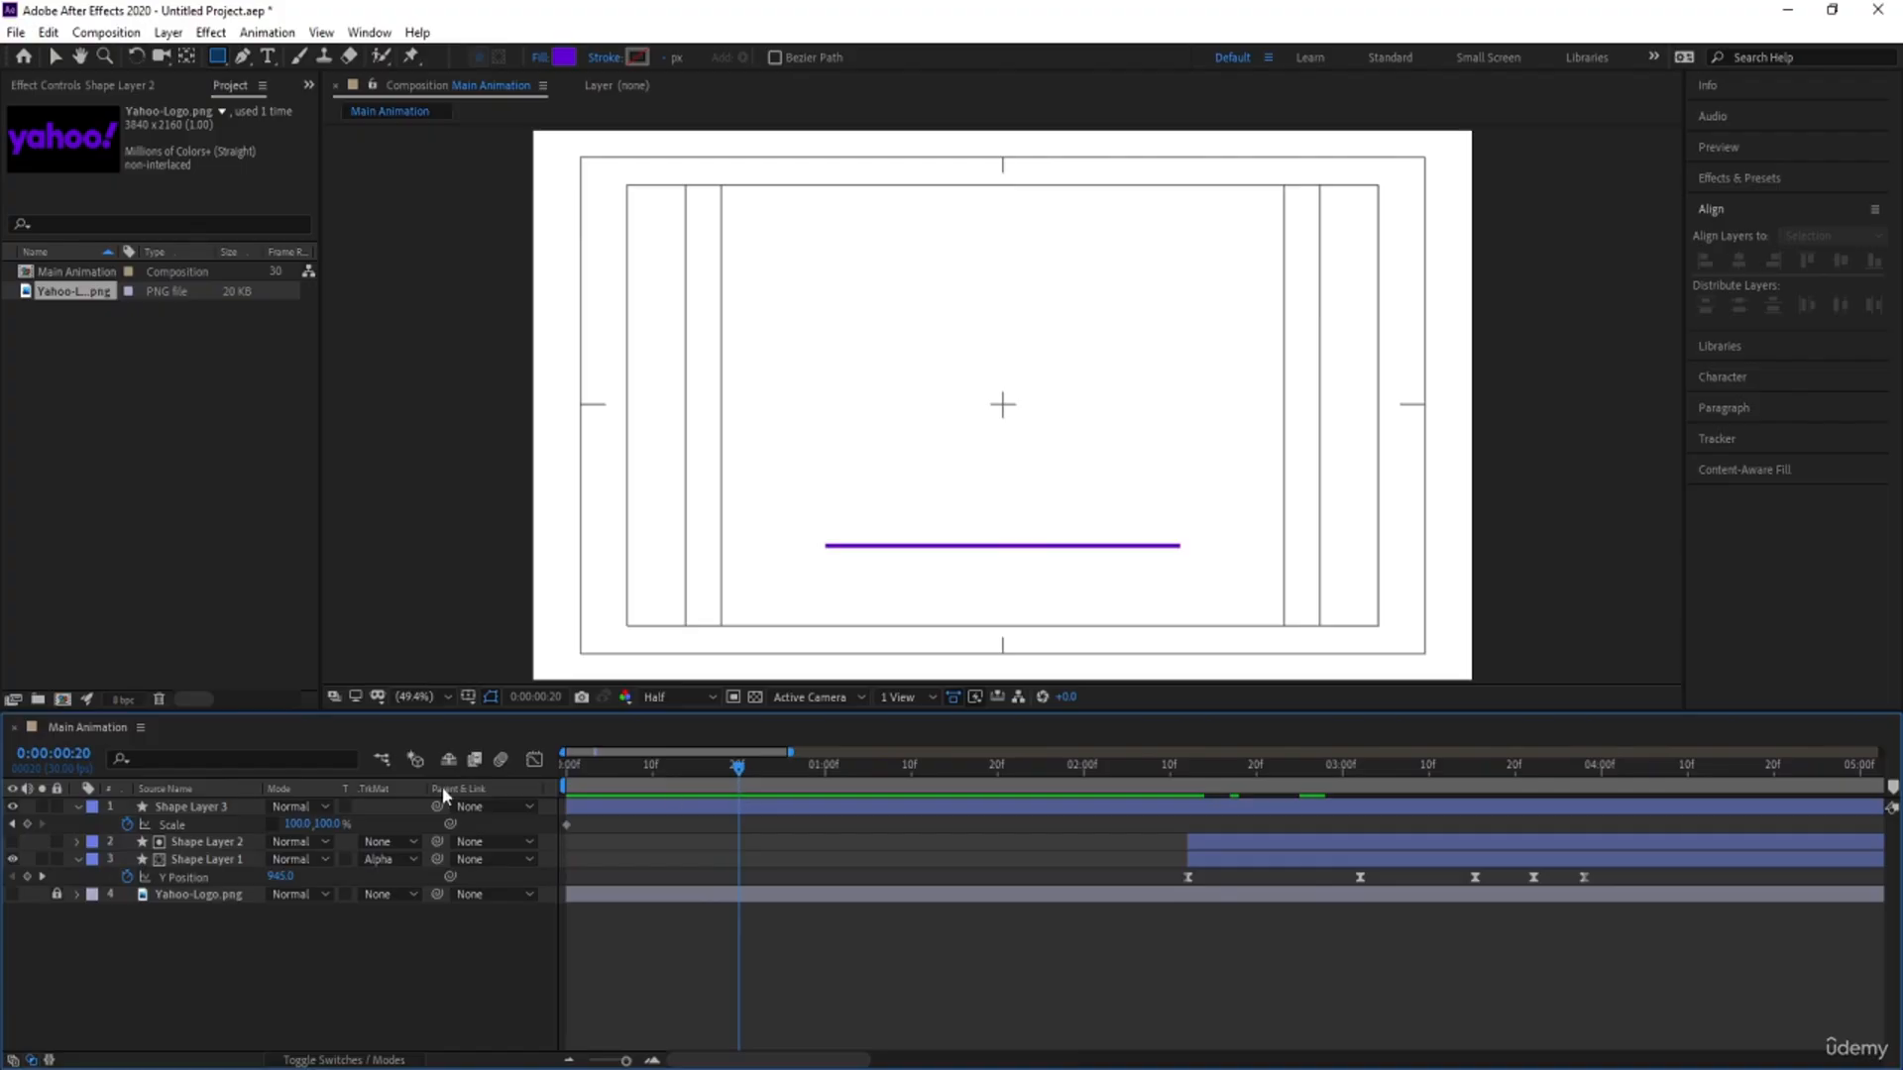
click(27, 823)
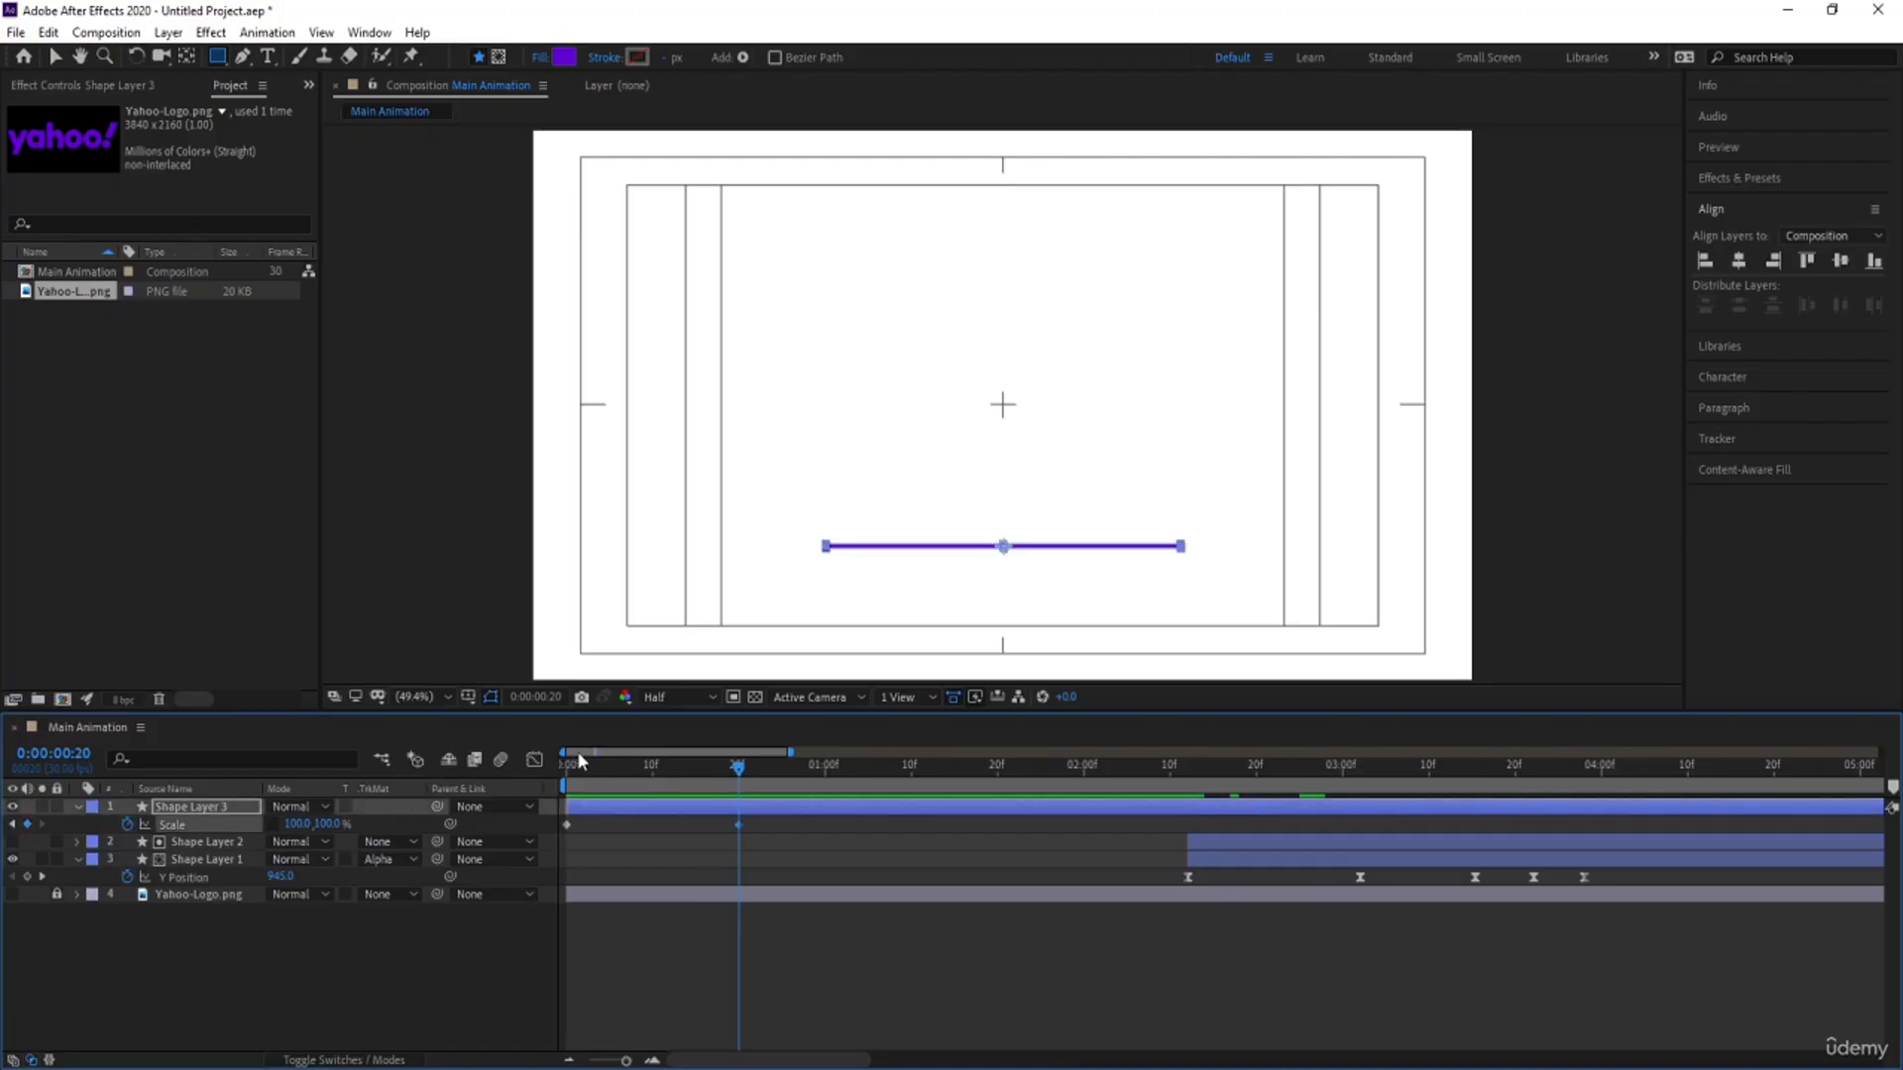
key(Home)
click(298, 823)
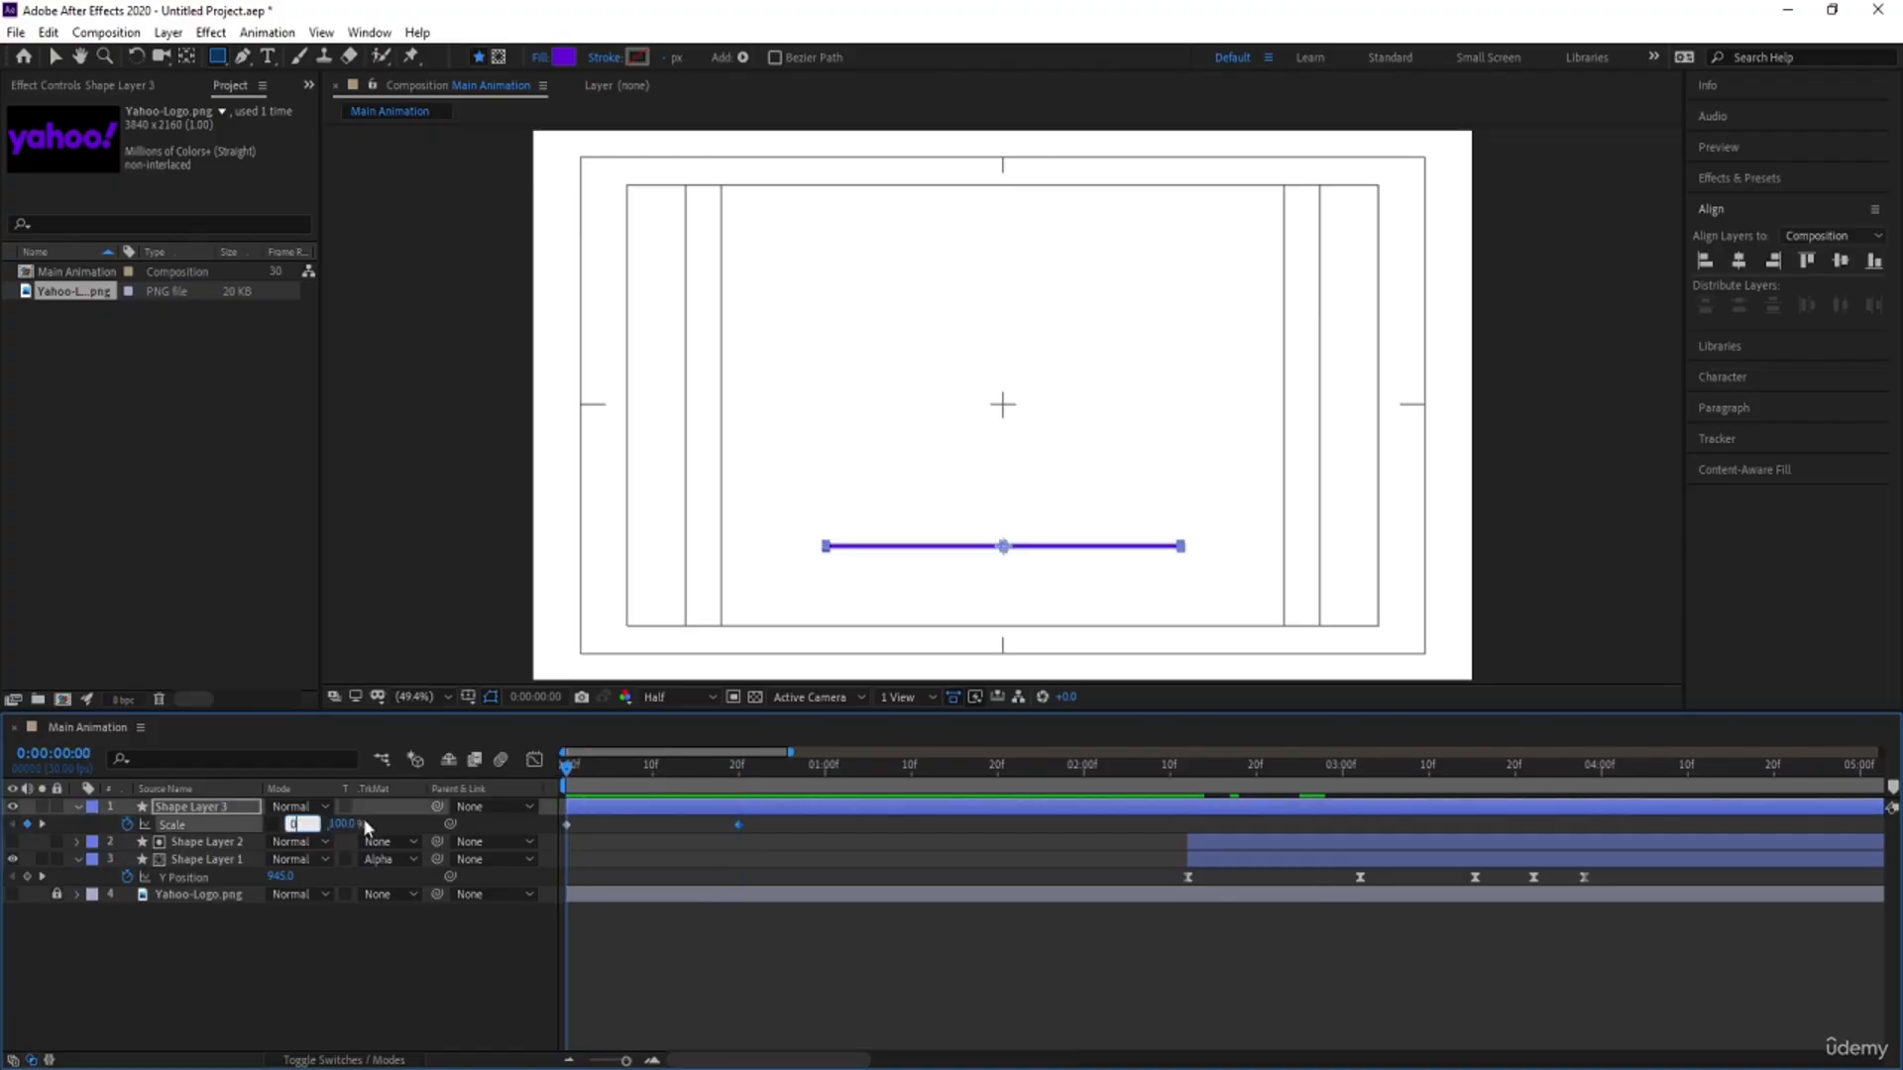
text(0)
key(Return)
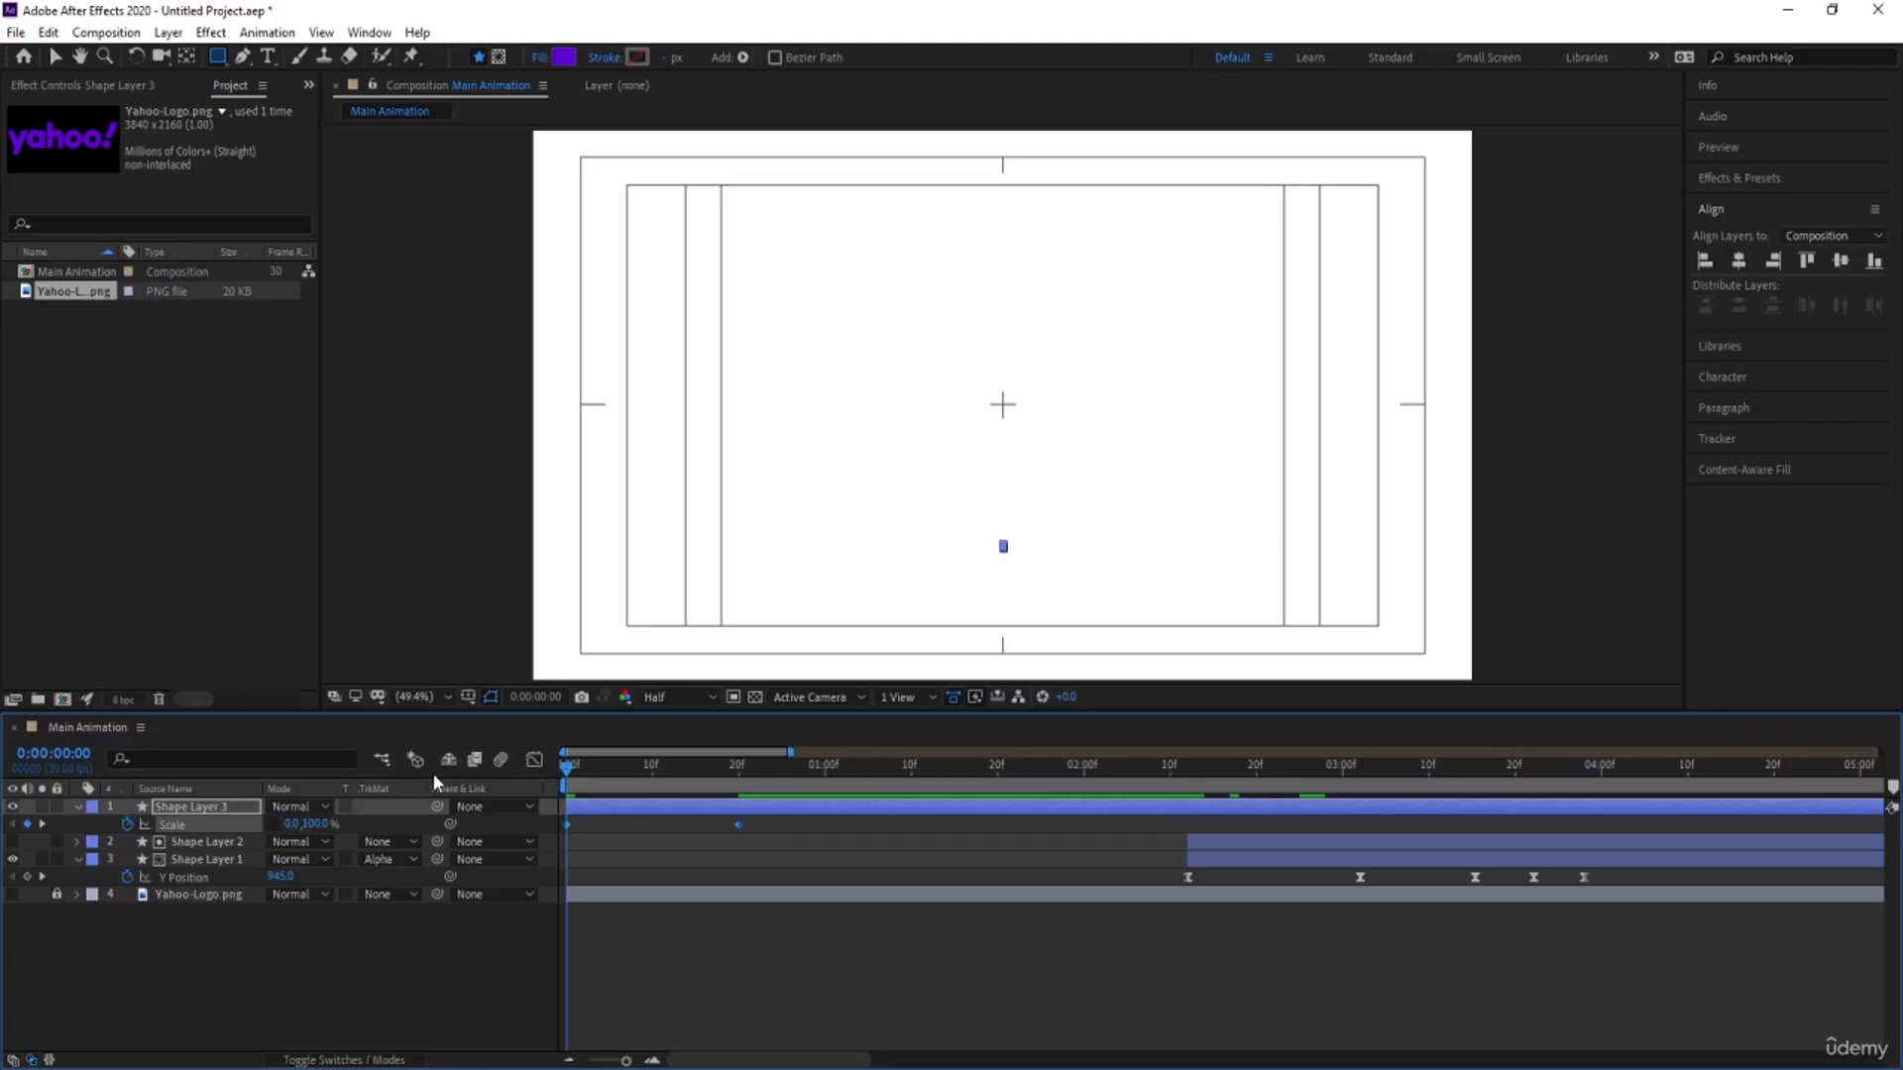
Step: Easy Ease Shape Layer 3's Scale keyframes and reshape the speed graph to a fast start, with 100% influence at the last keyframe
key(space)
key(space)
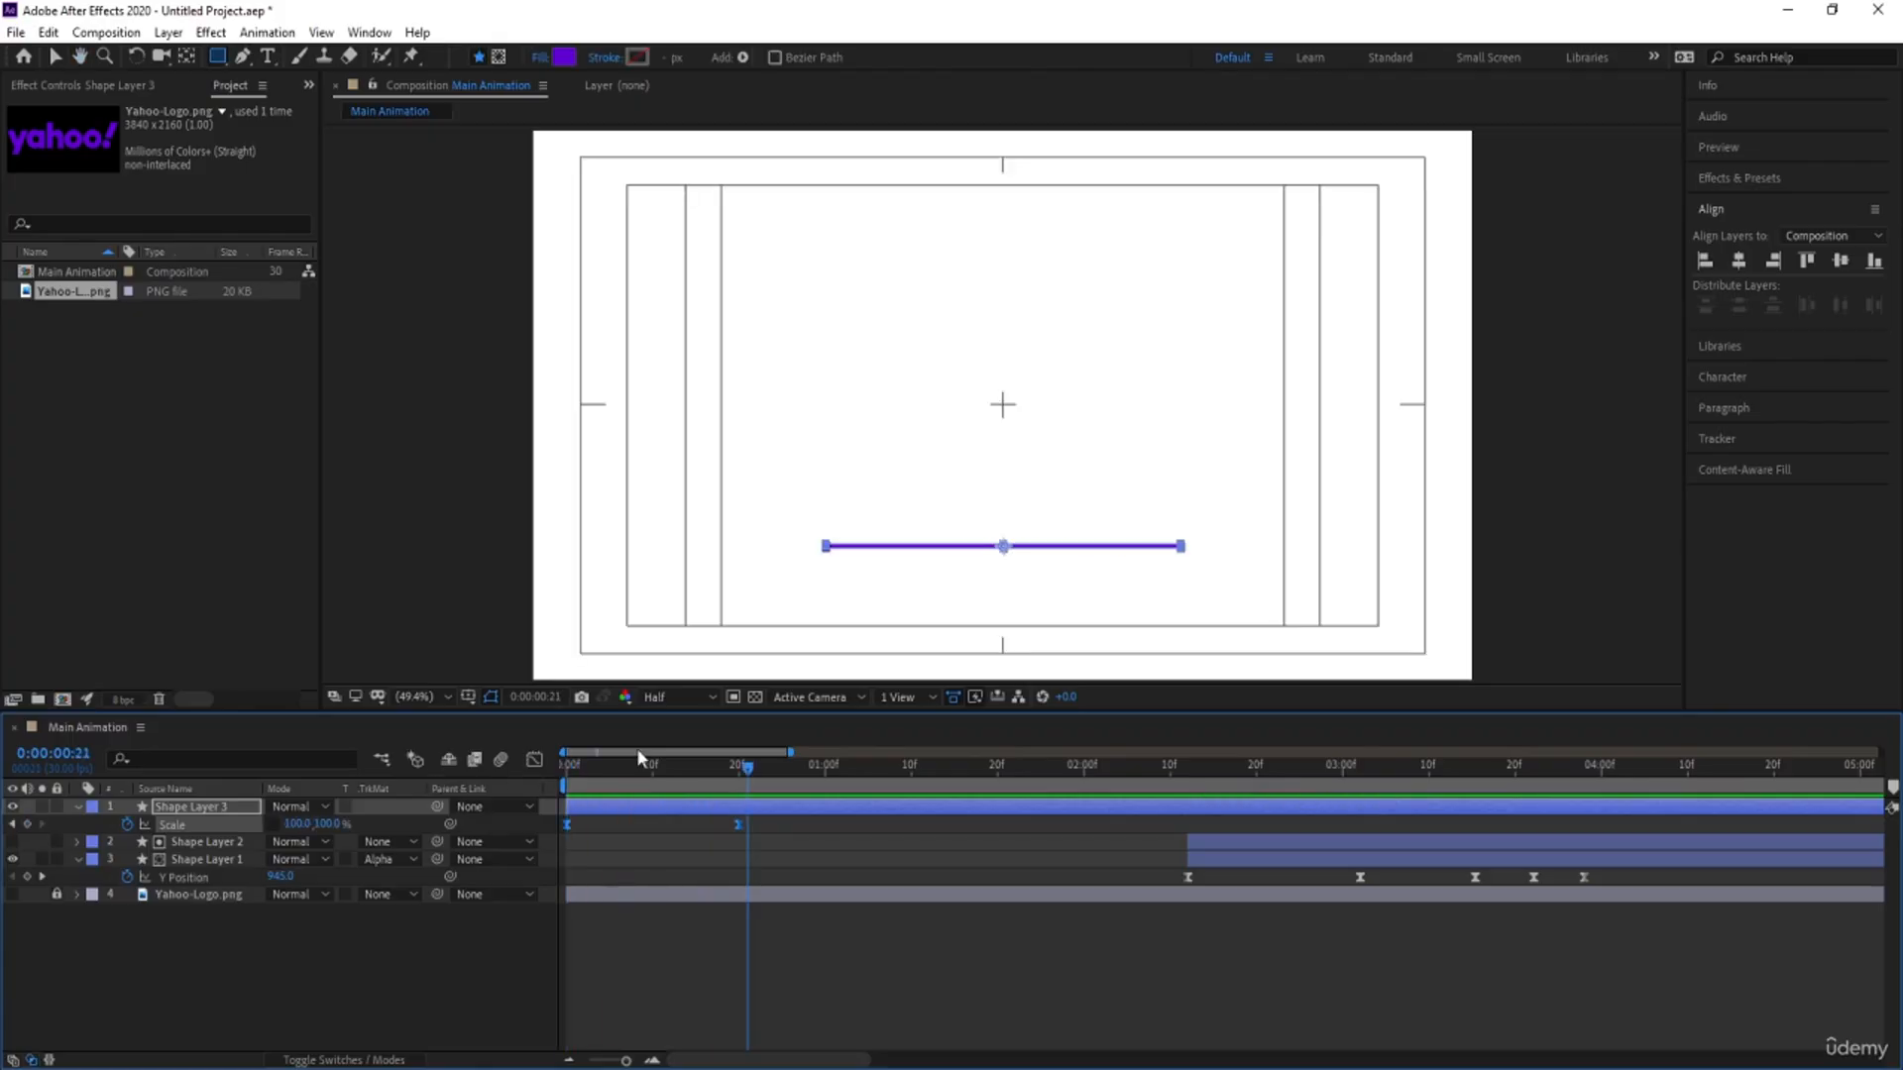
click(534, 760)
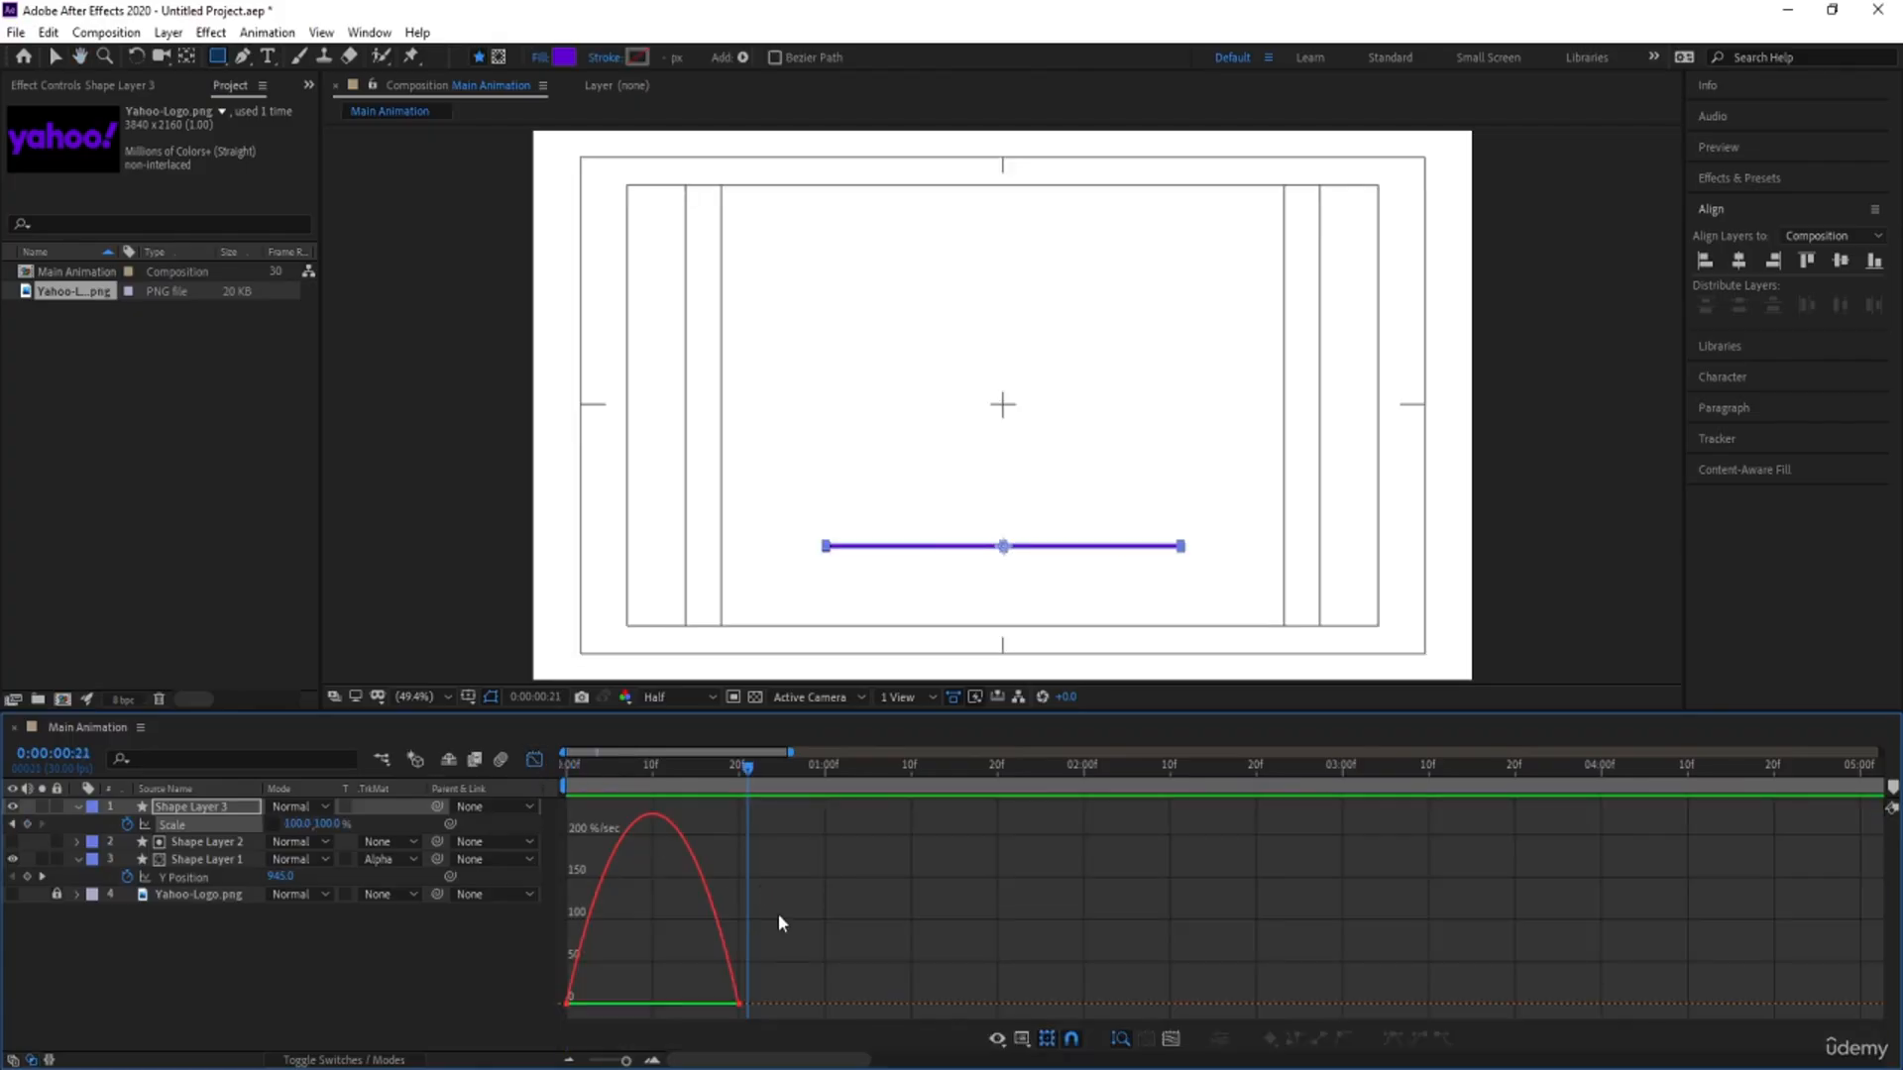
drag(779, 922, 600, 1004)
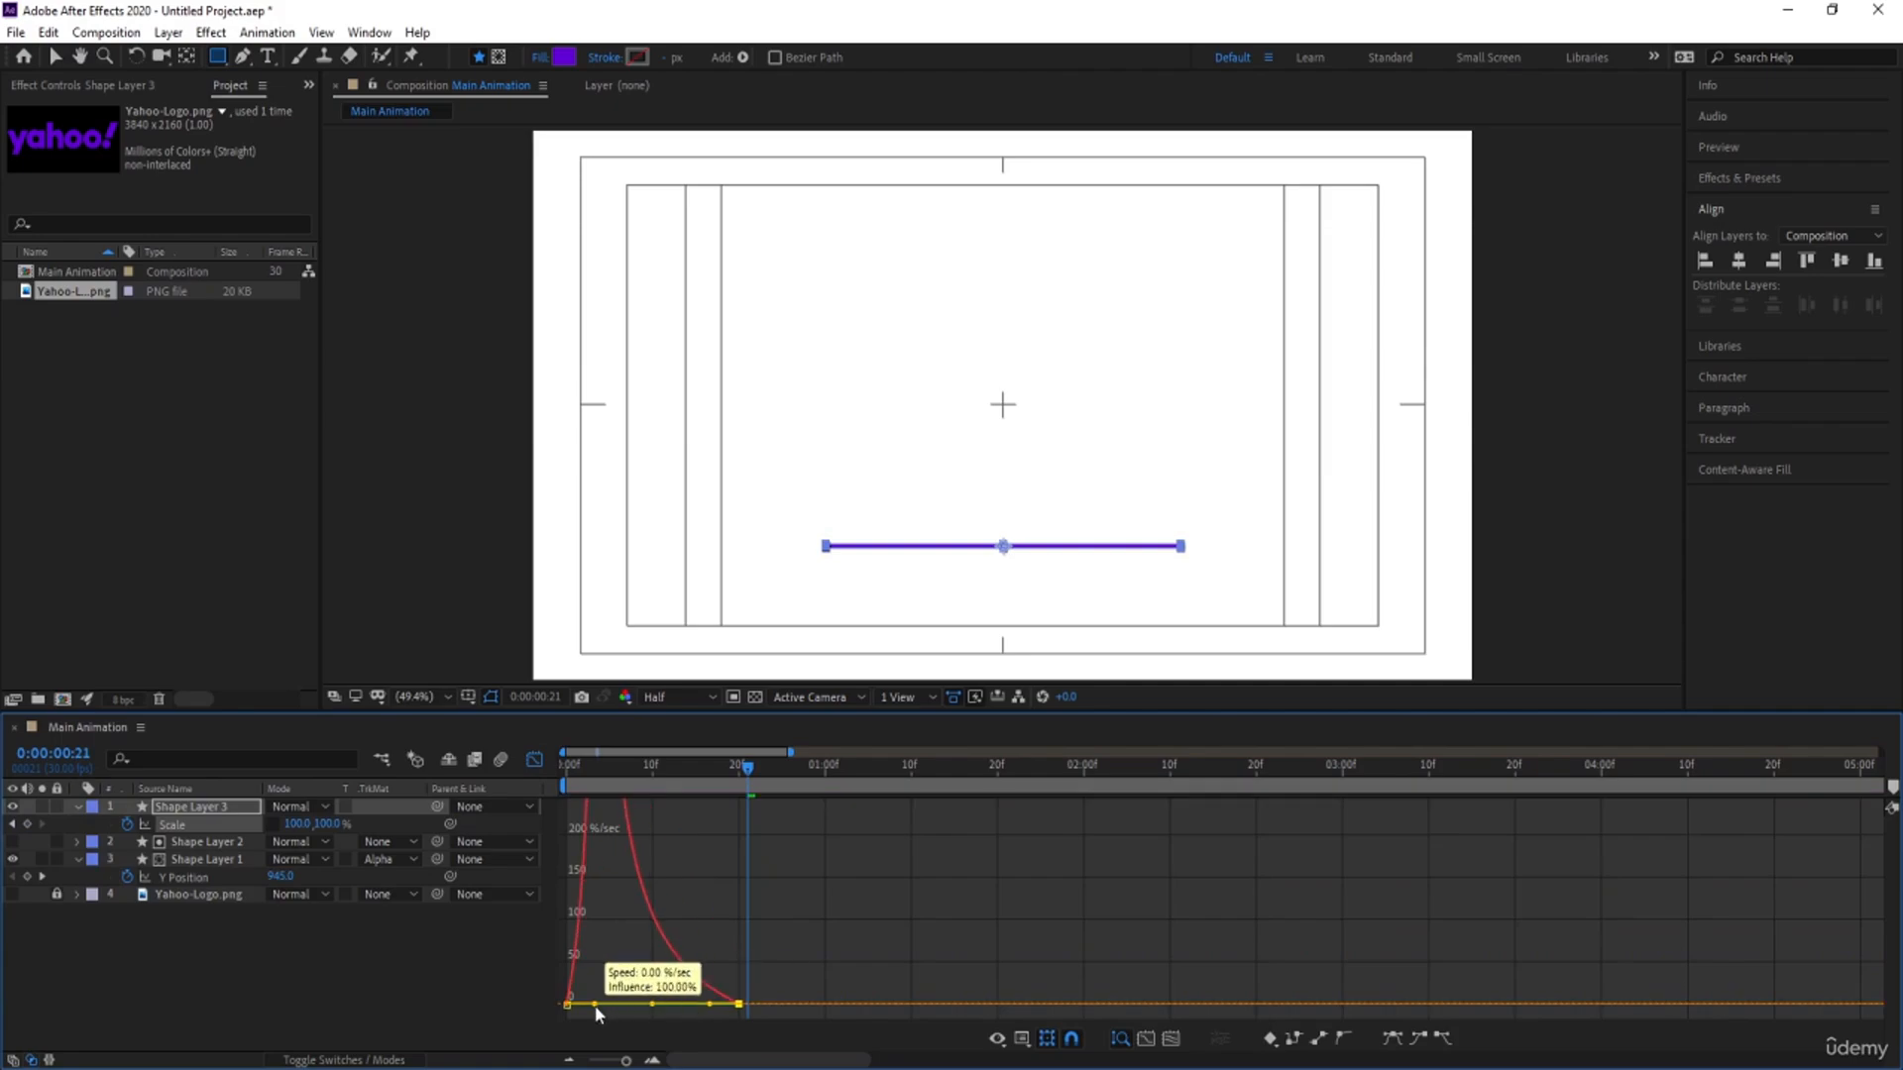
key(Home)
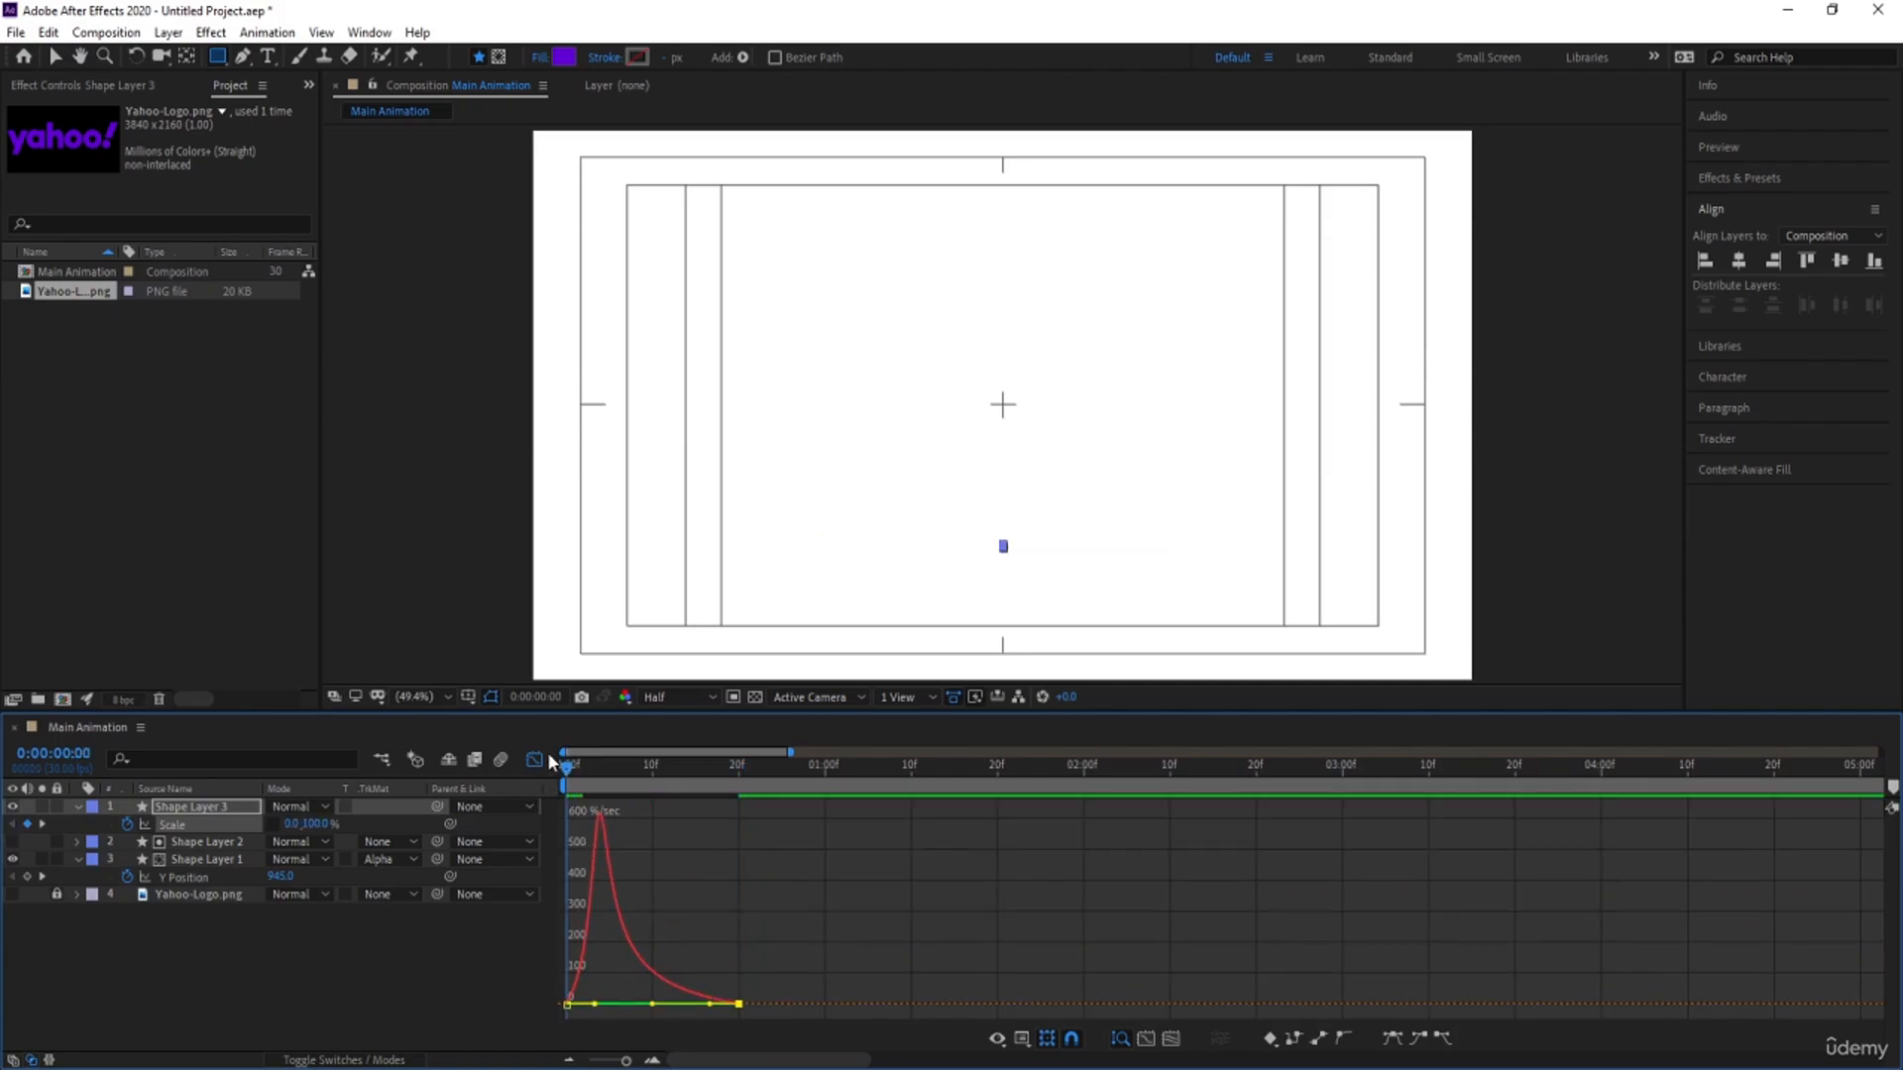
click(541, 758)
key(space)
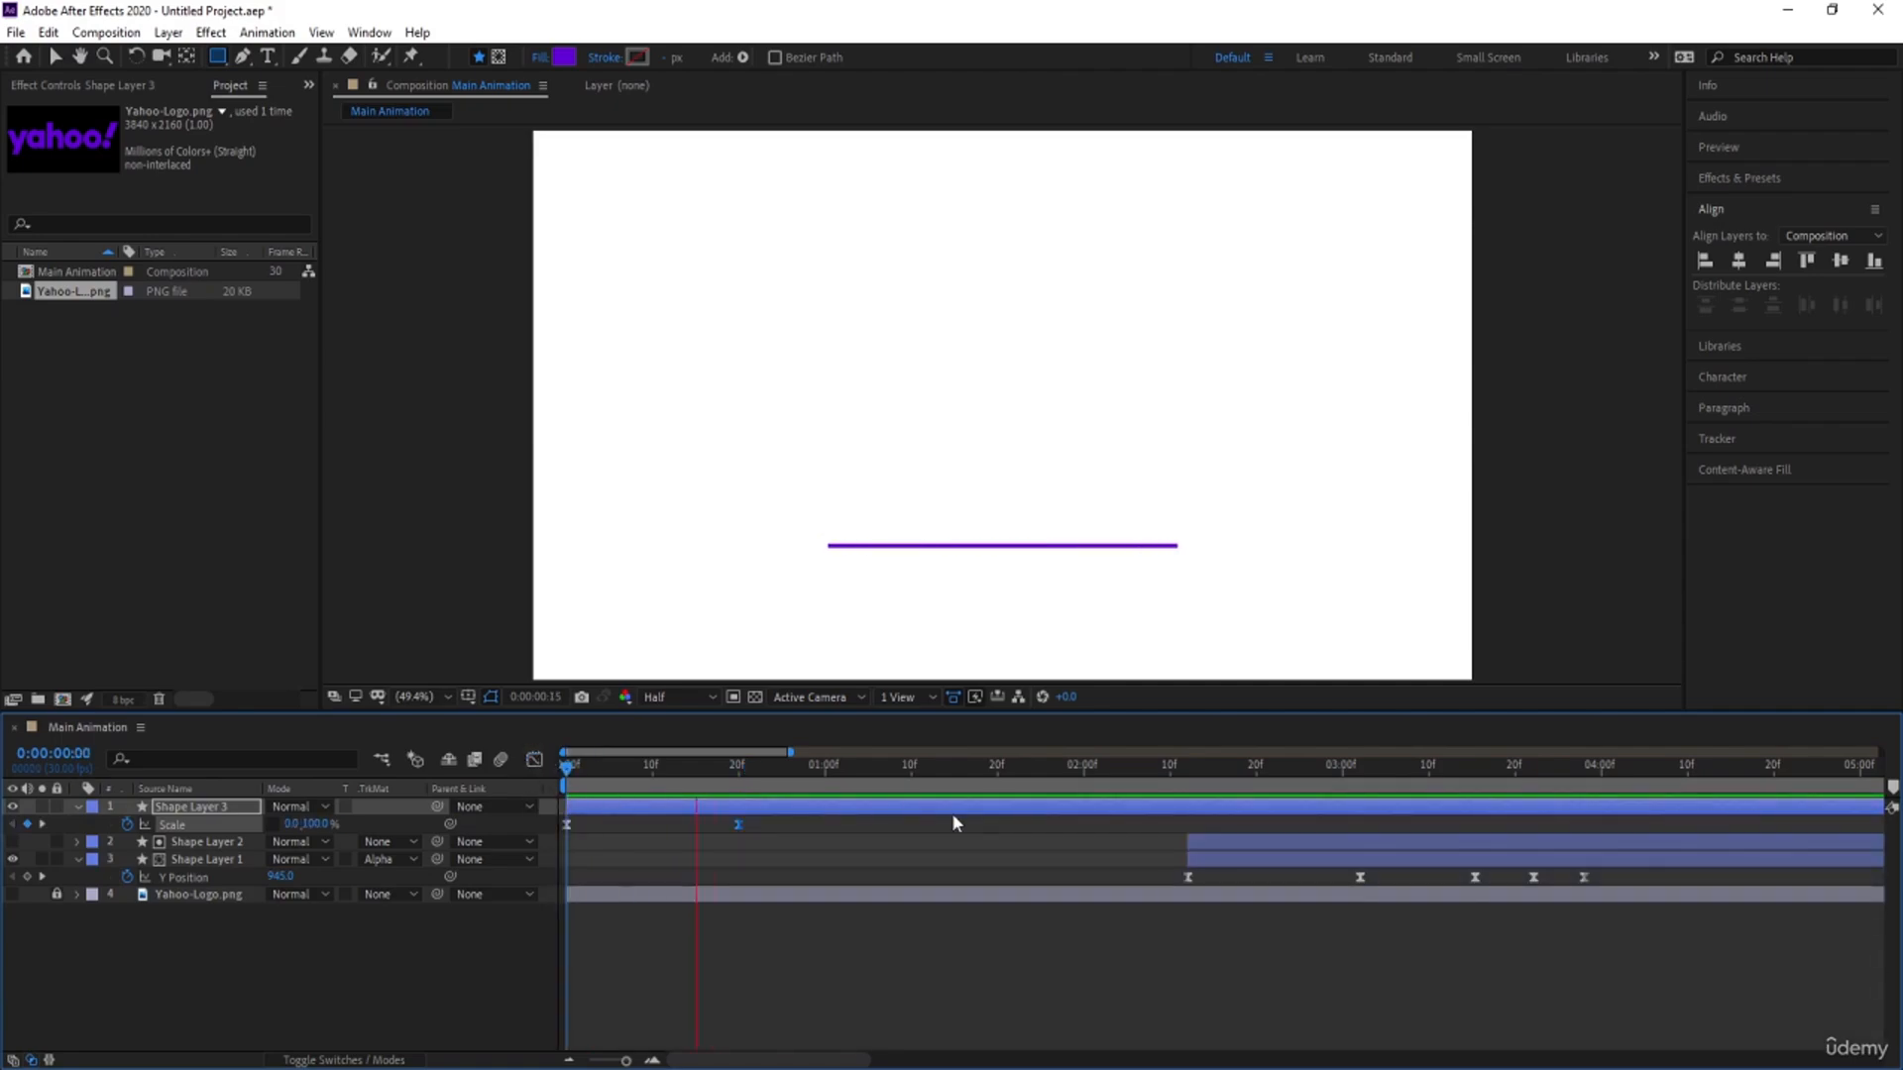
key(space)
Step: Move Shape Layer 2 and Shape Layer 1 to start at 0:00:00:20 and preview the animation from the beginning
click(738, 768)
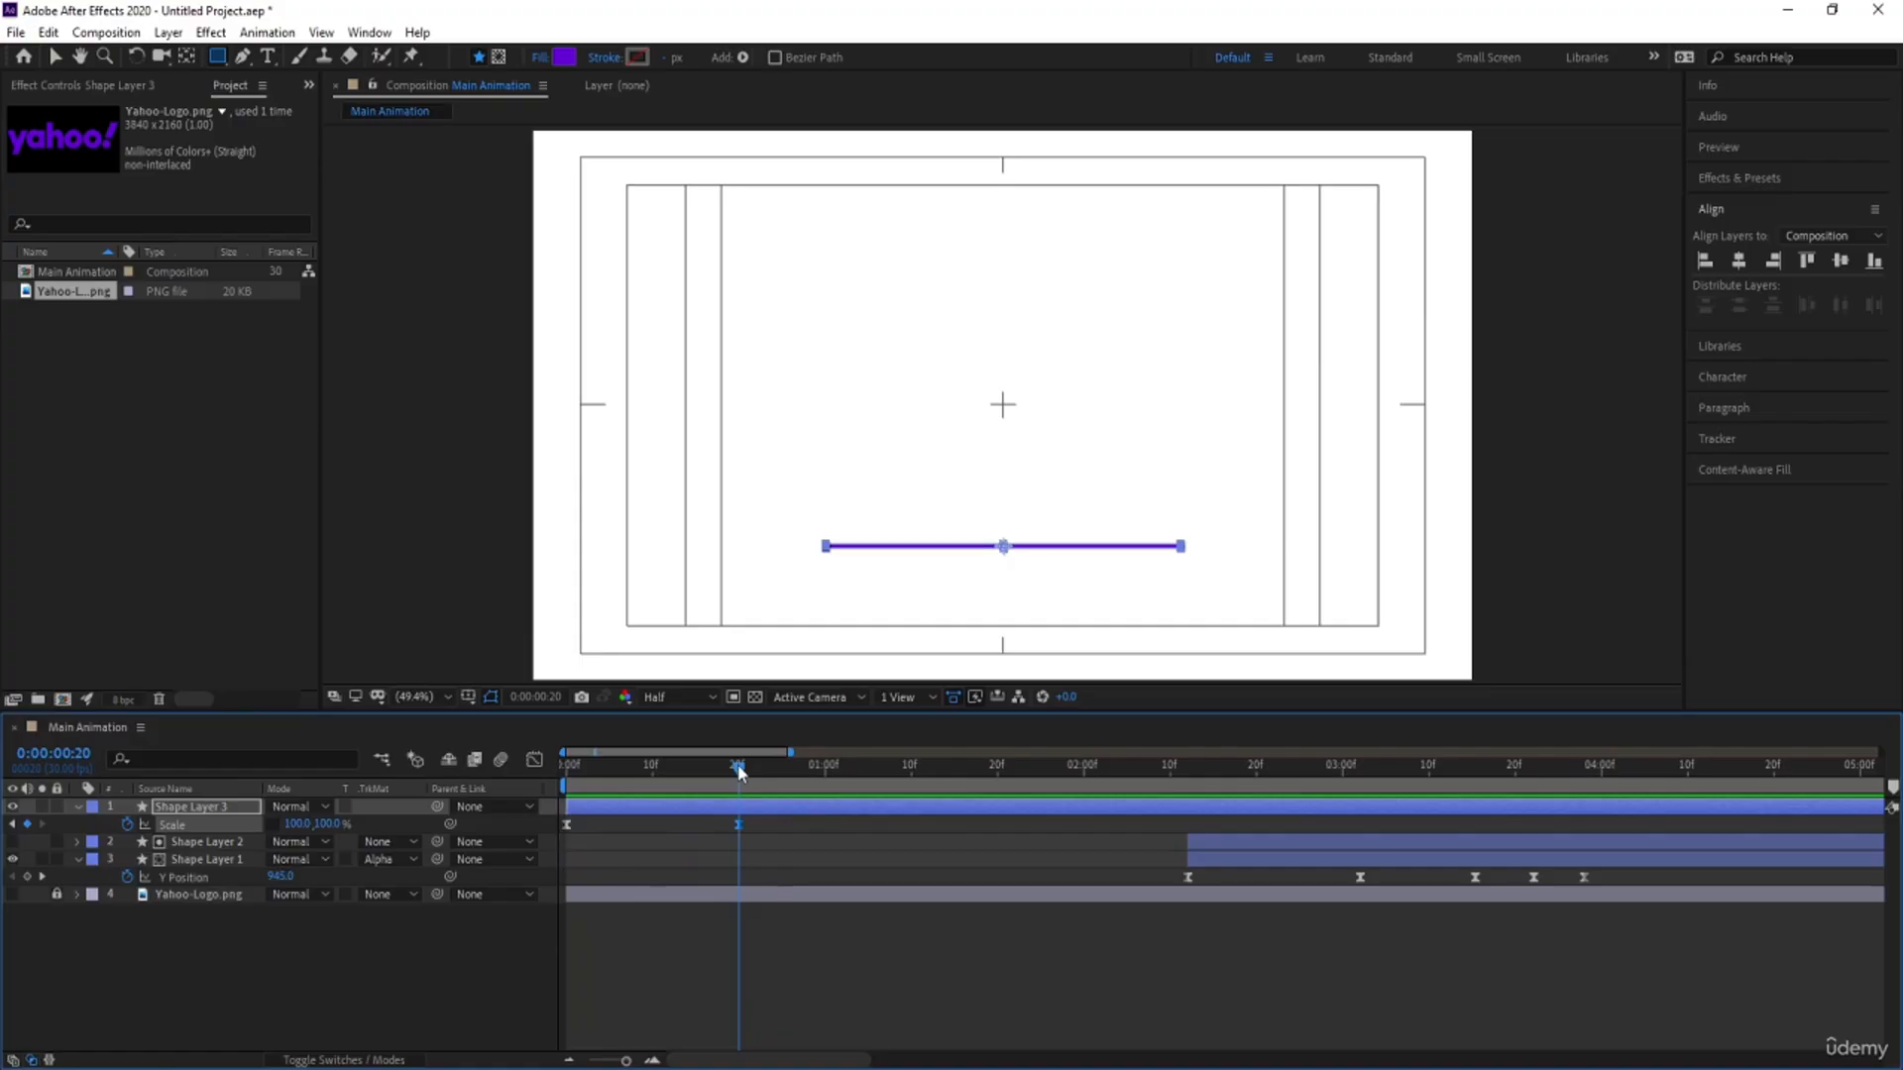
click(1191, 848)
shift+click(1204, 861)
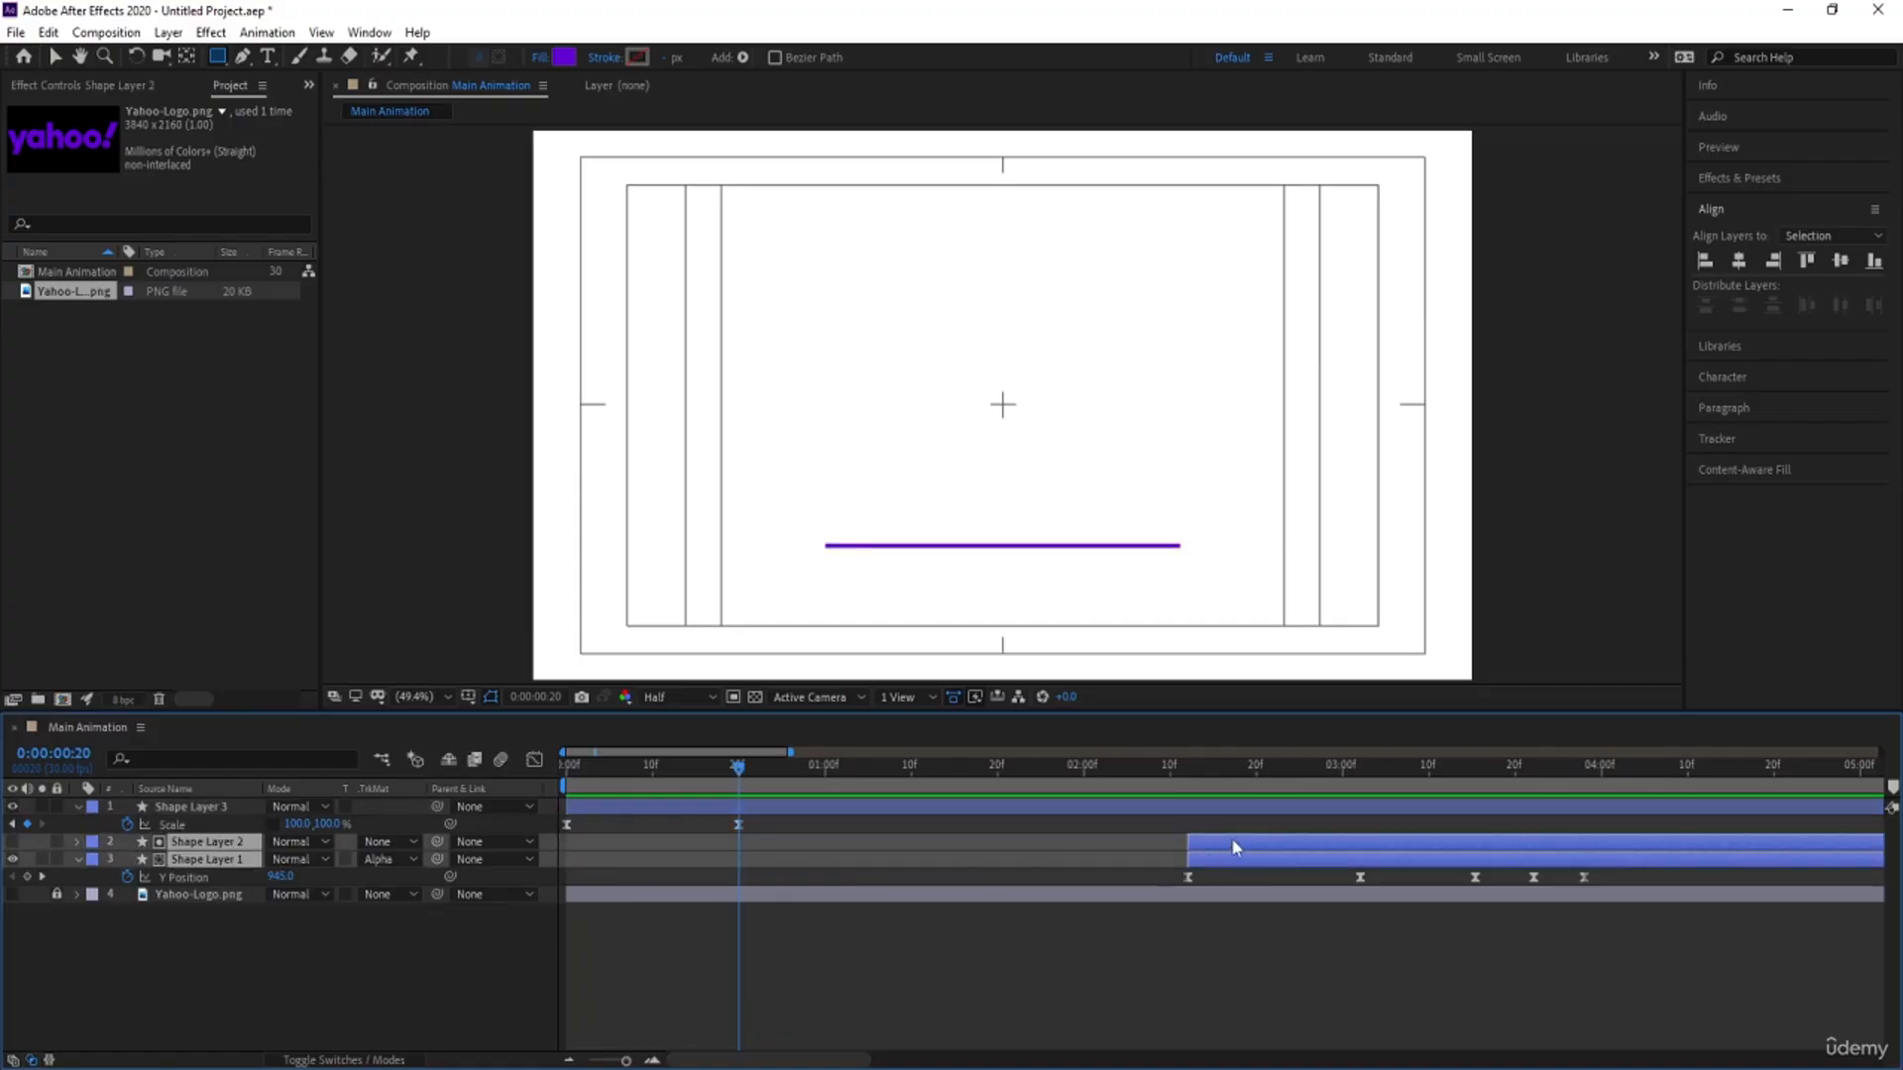
drag(1232, 842, 787, 866)
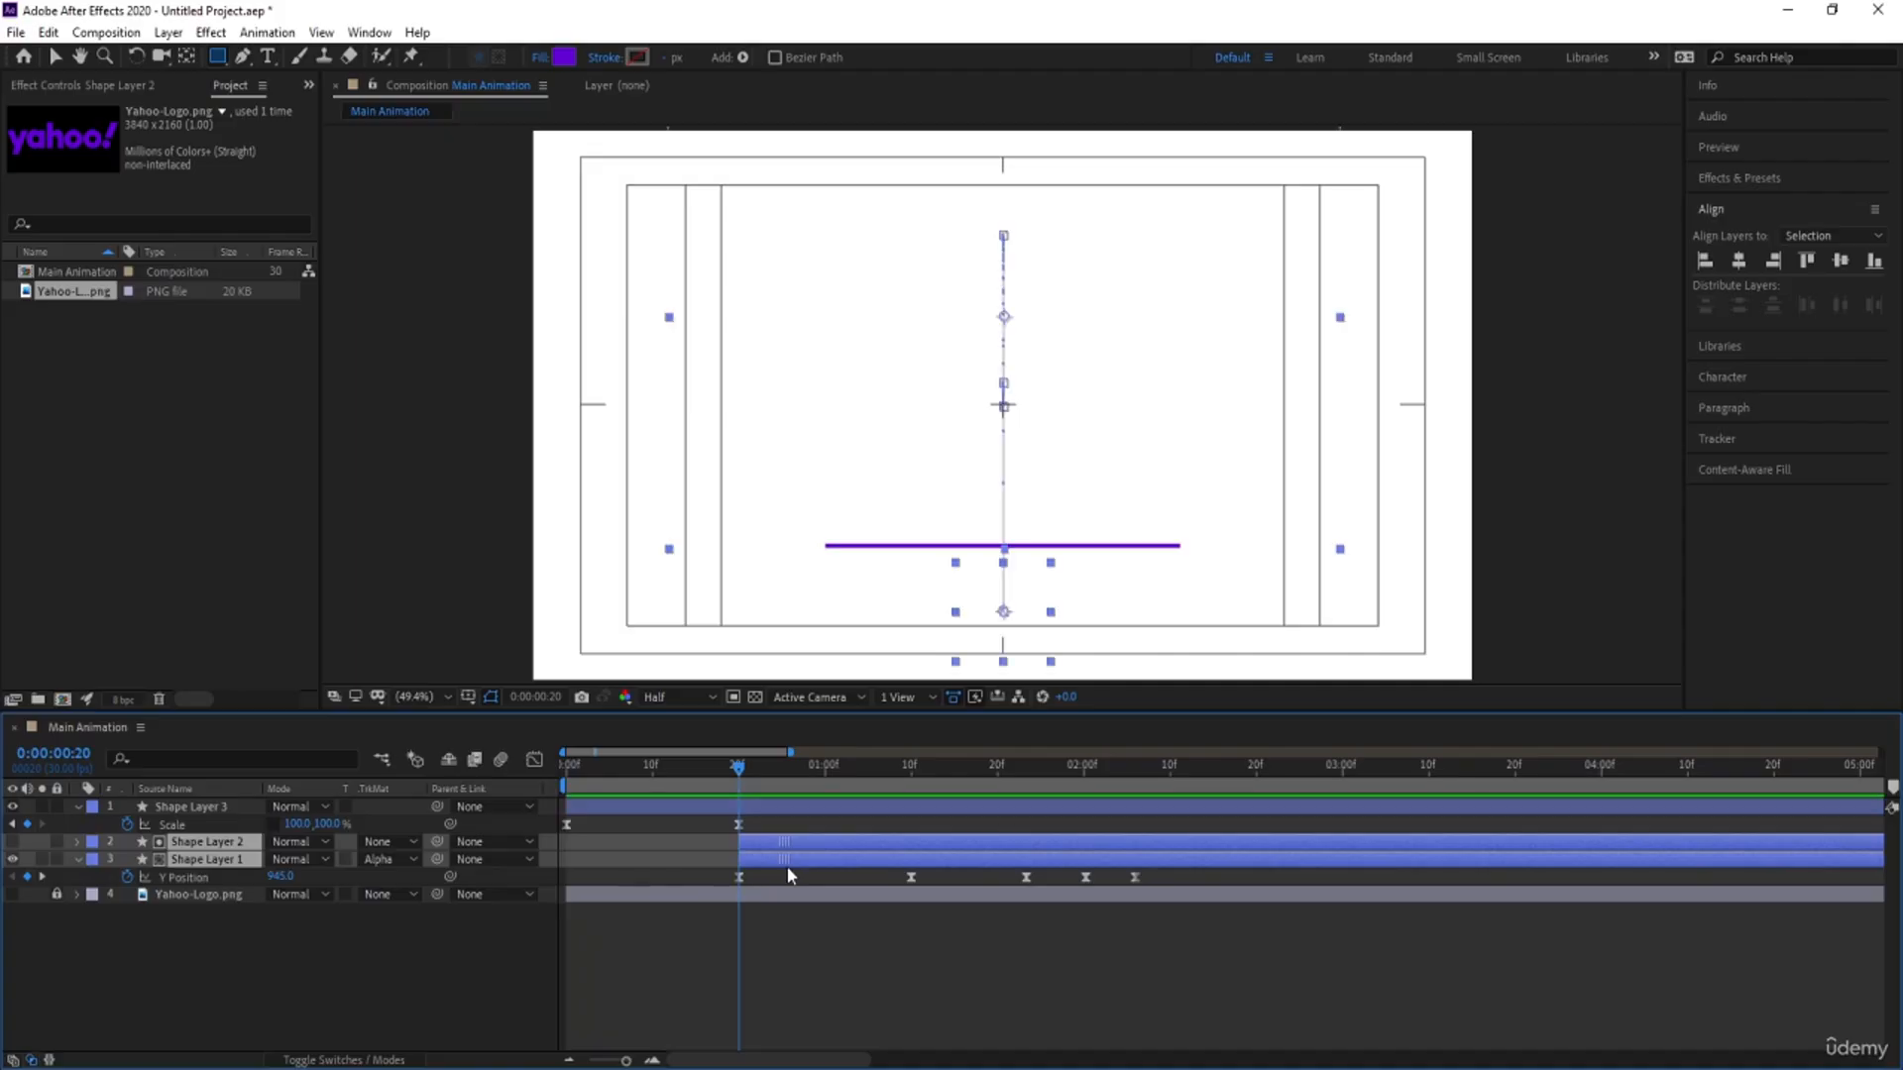
drag(726, 770, 535, 780)
key(space)
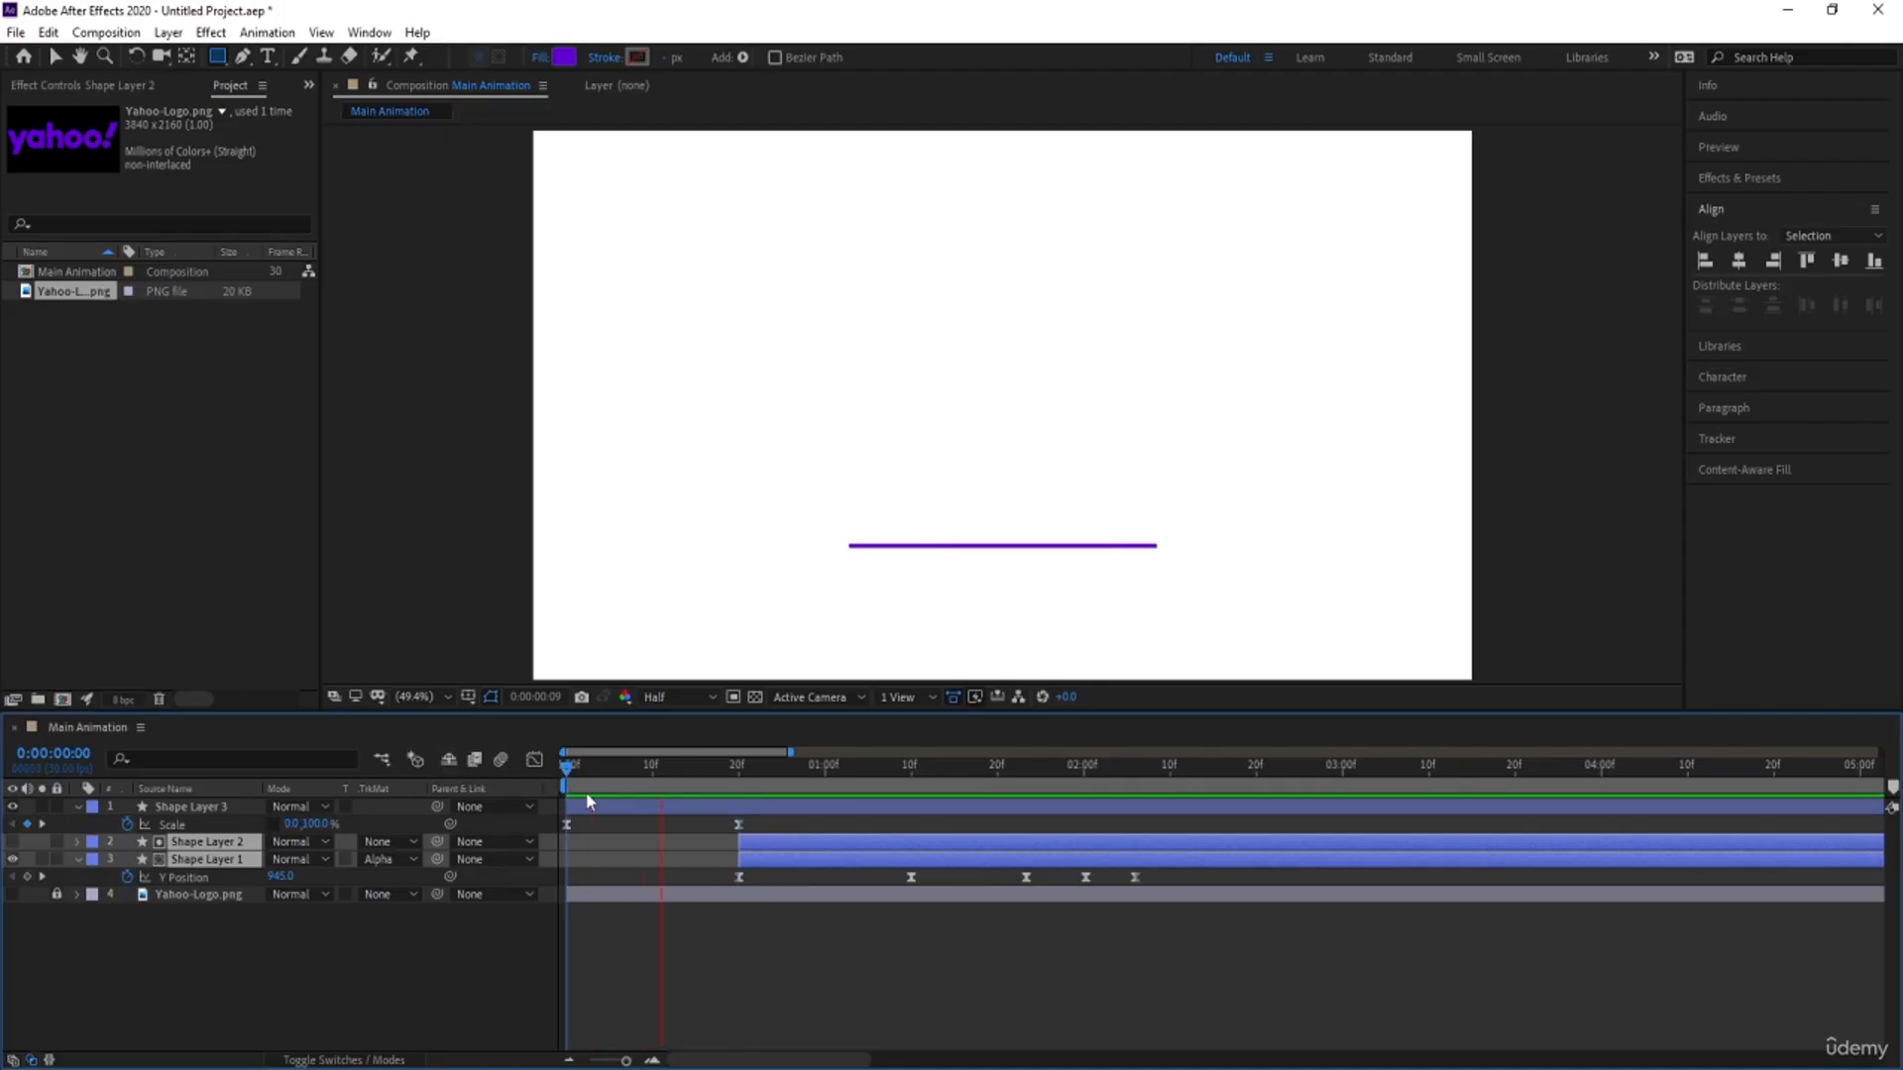
click(350, 978)
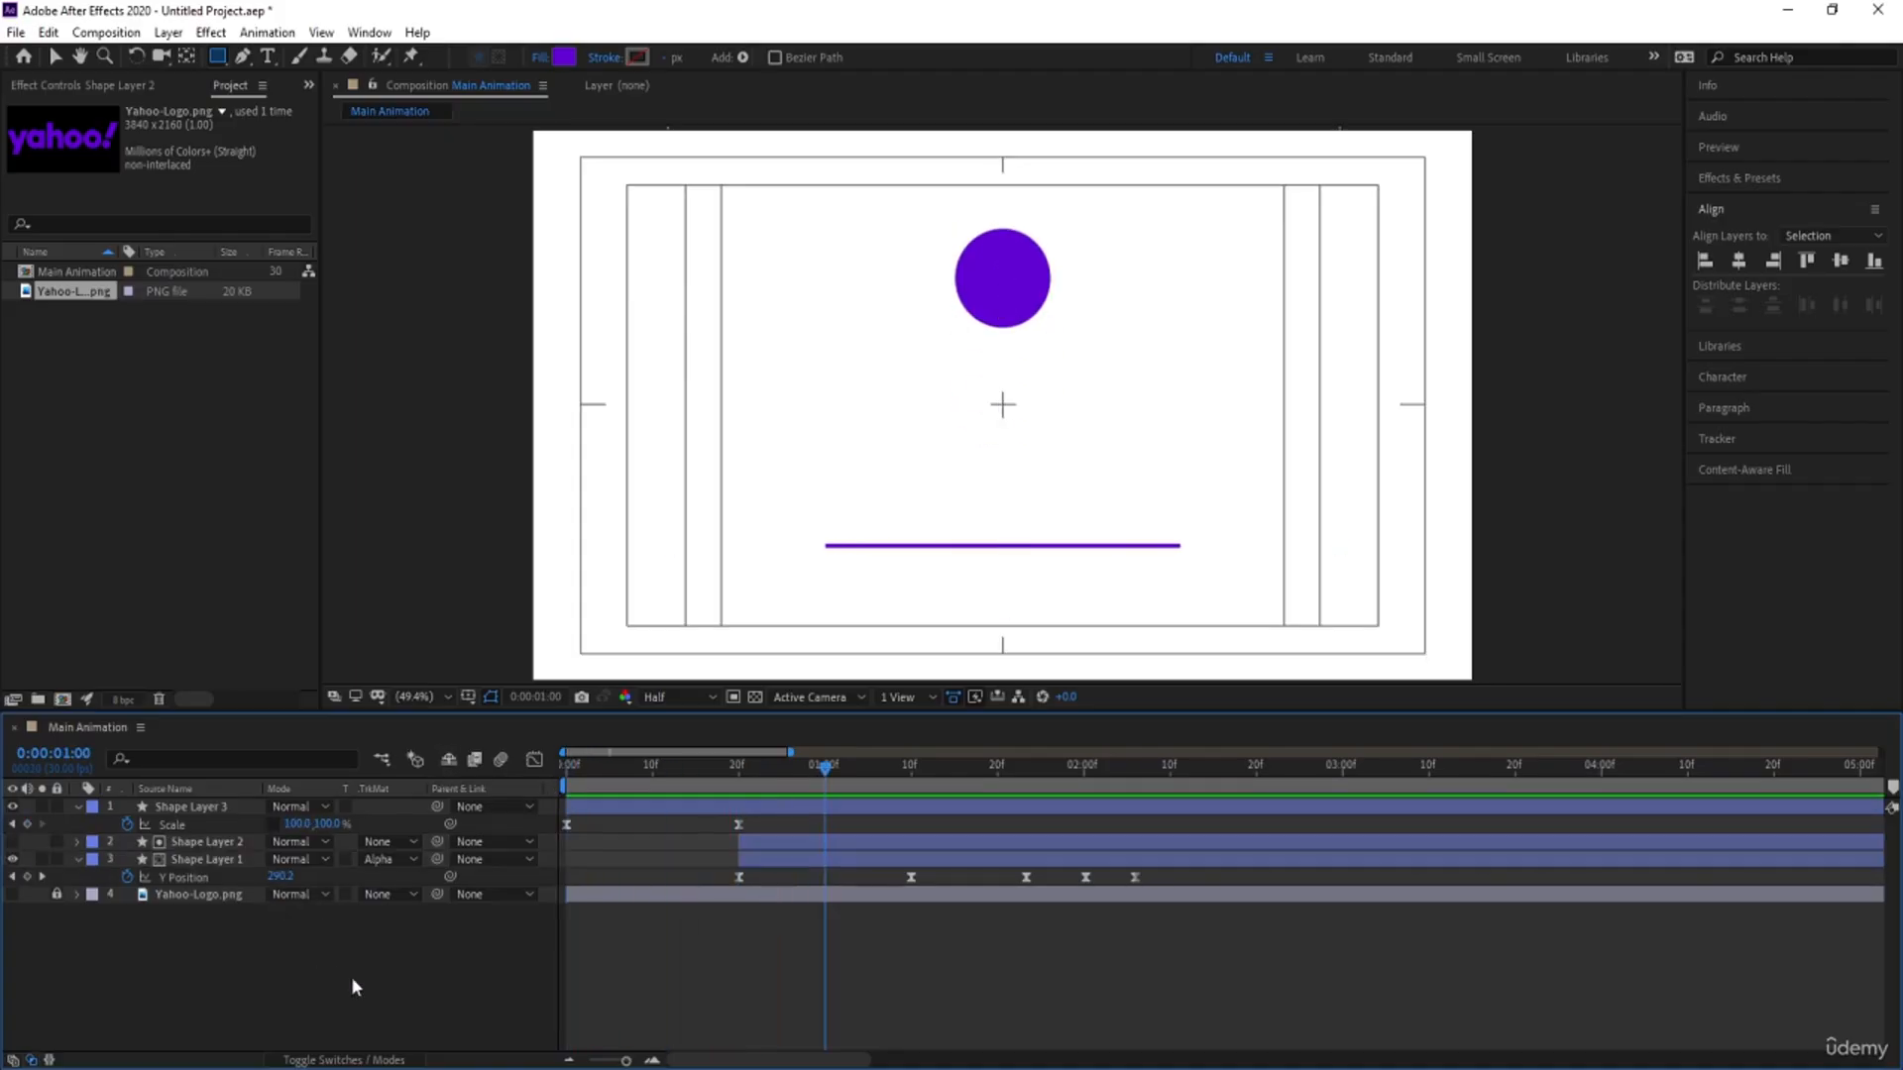
Step: Duplicate Shape Layer 3's two Scale keyframes at 0:00:01:00 and time-reverse the copies so the line shrinks away
click(770, 815)
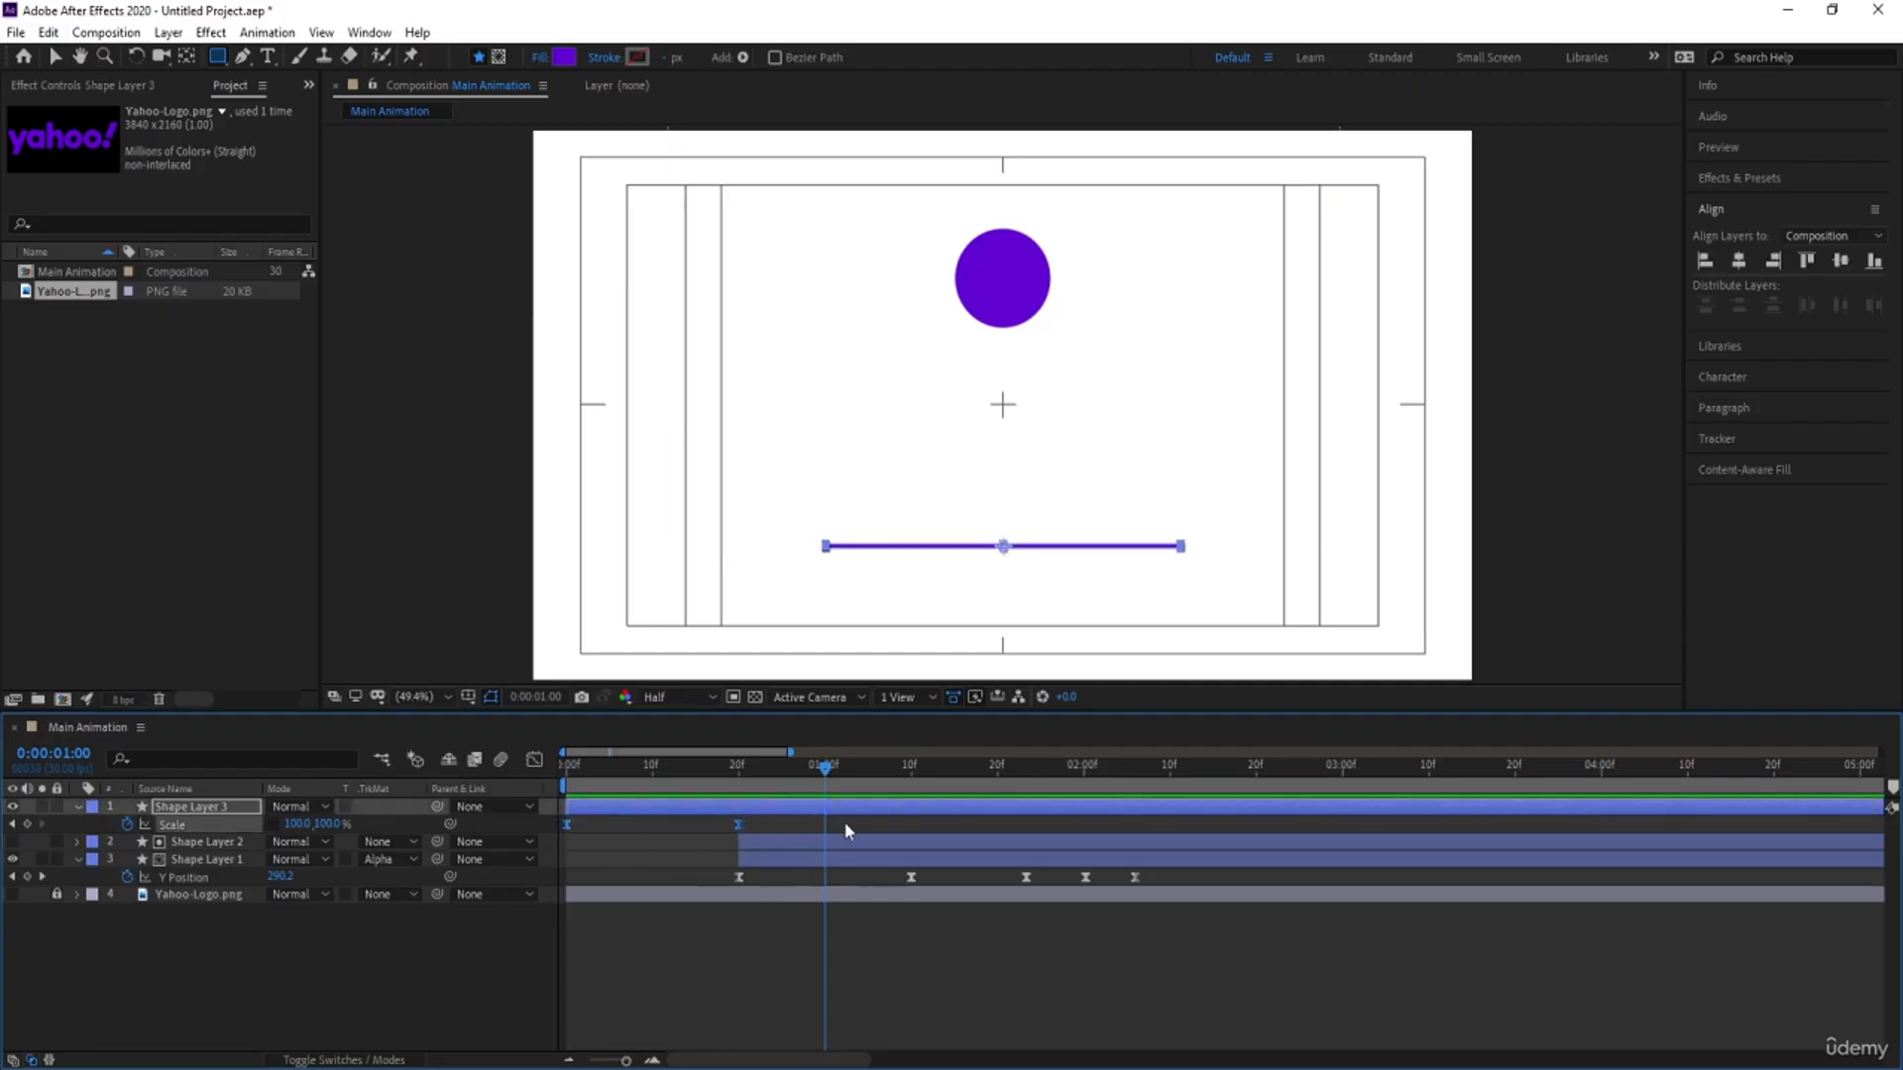
key(ctrl+v)
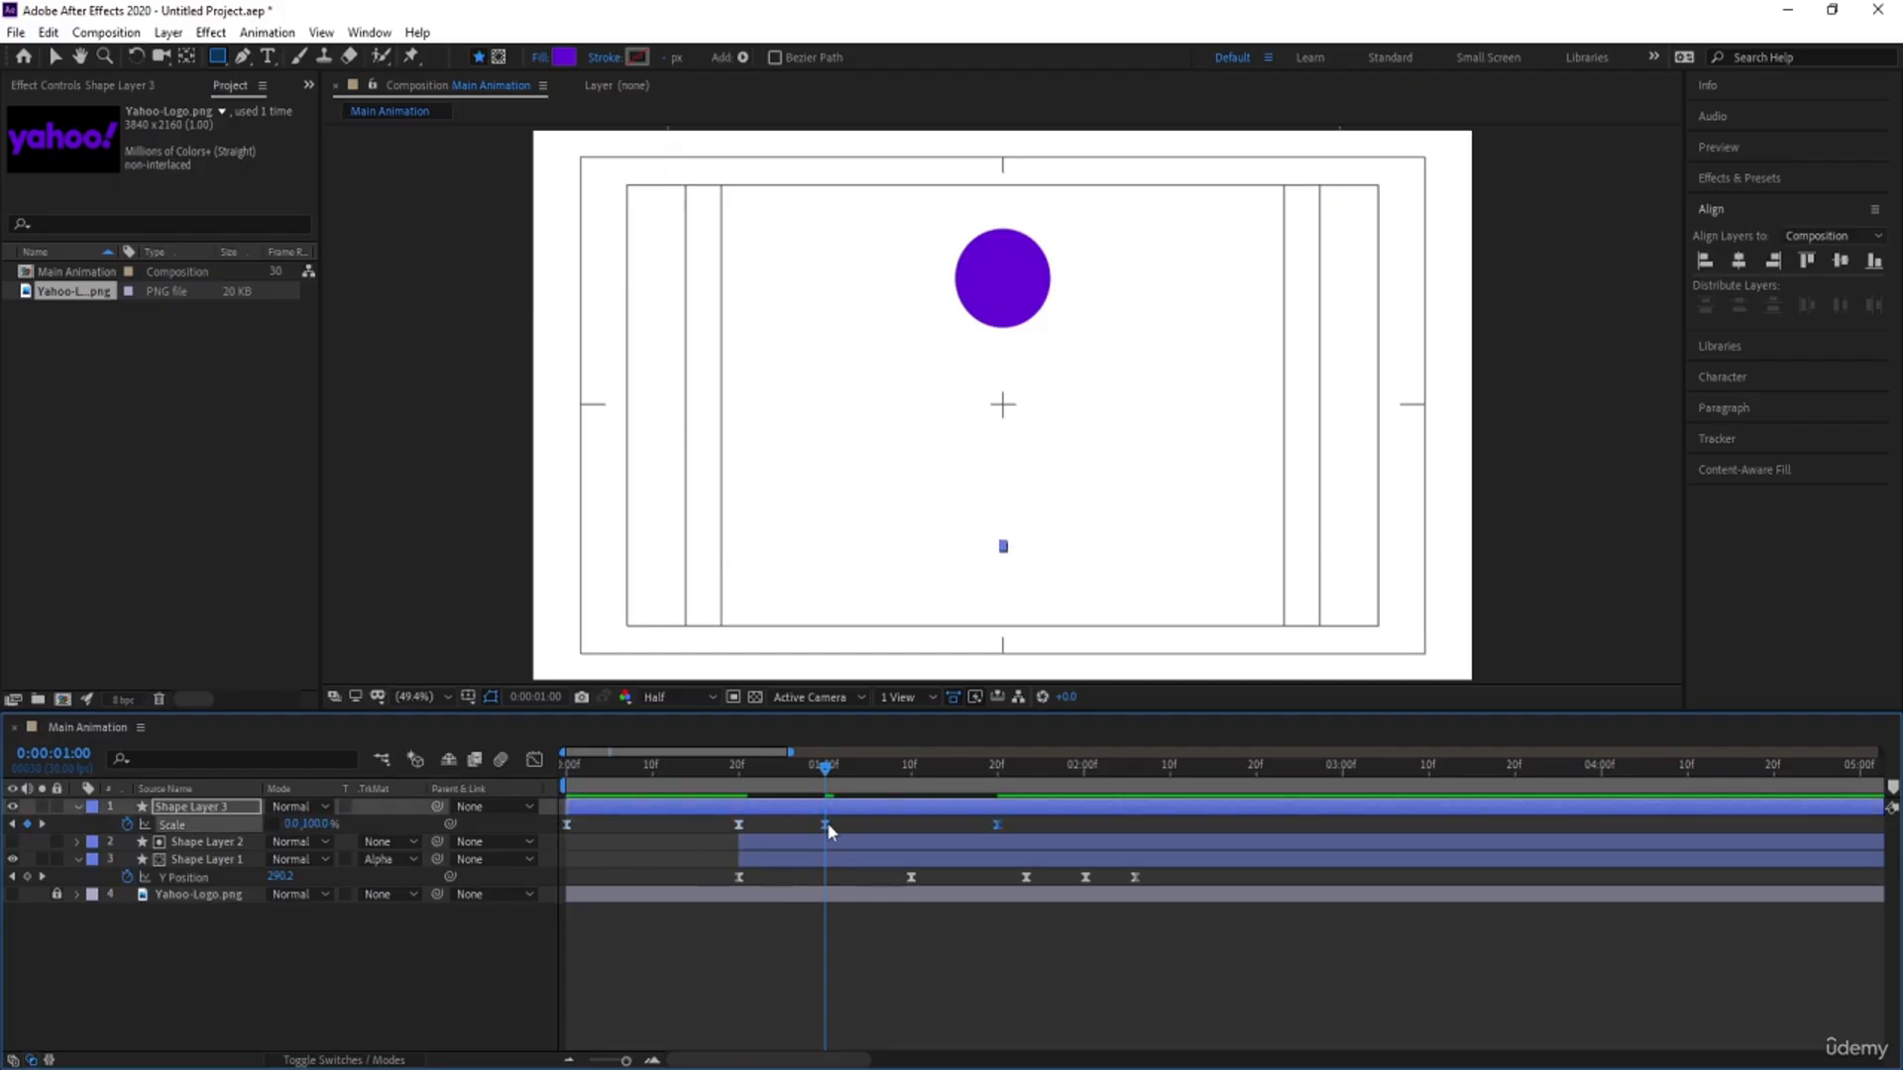
right_click(826, 824)
mouse_move(878, 808)
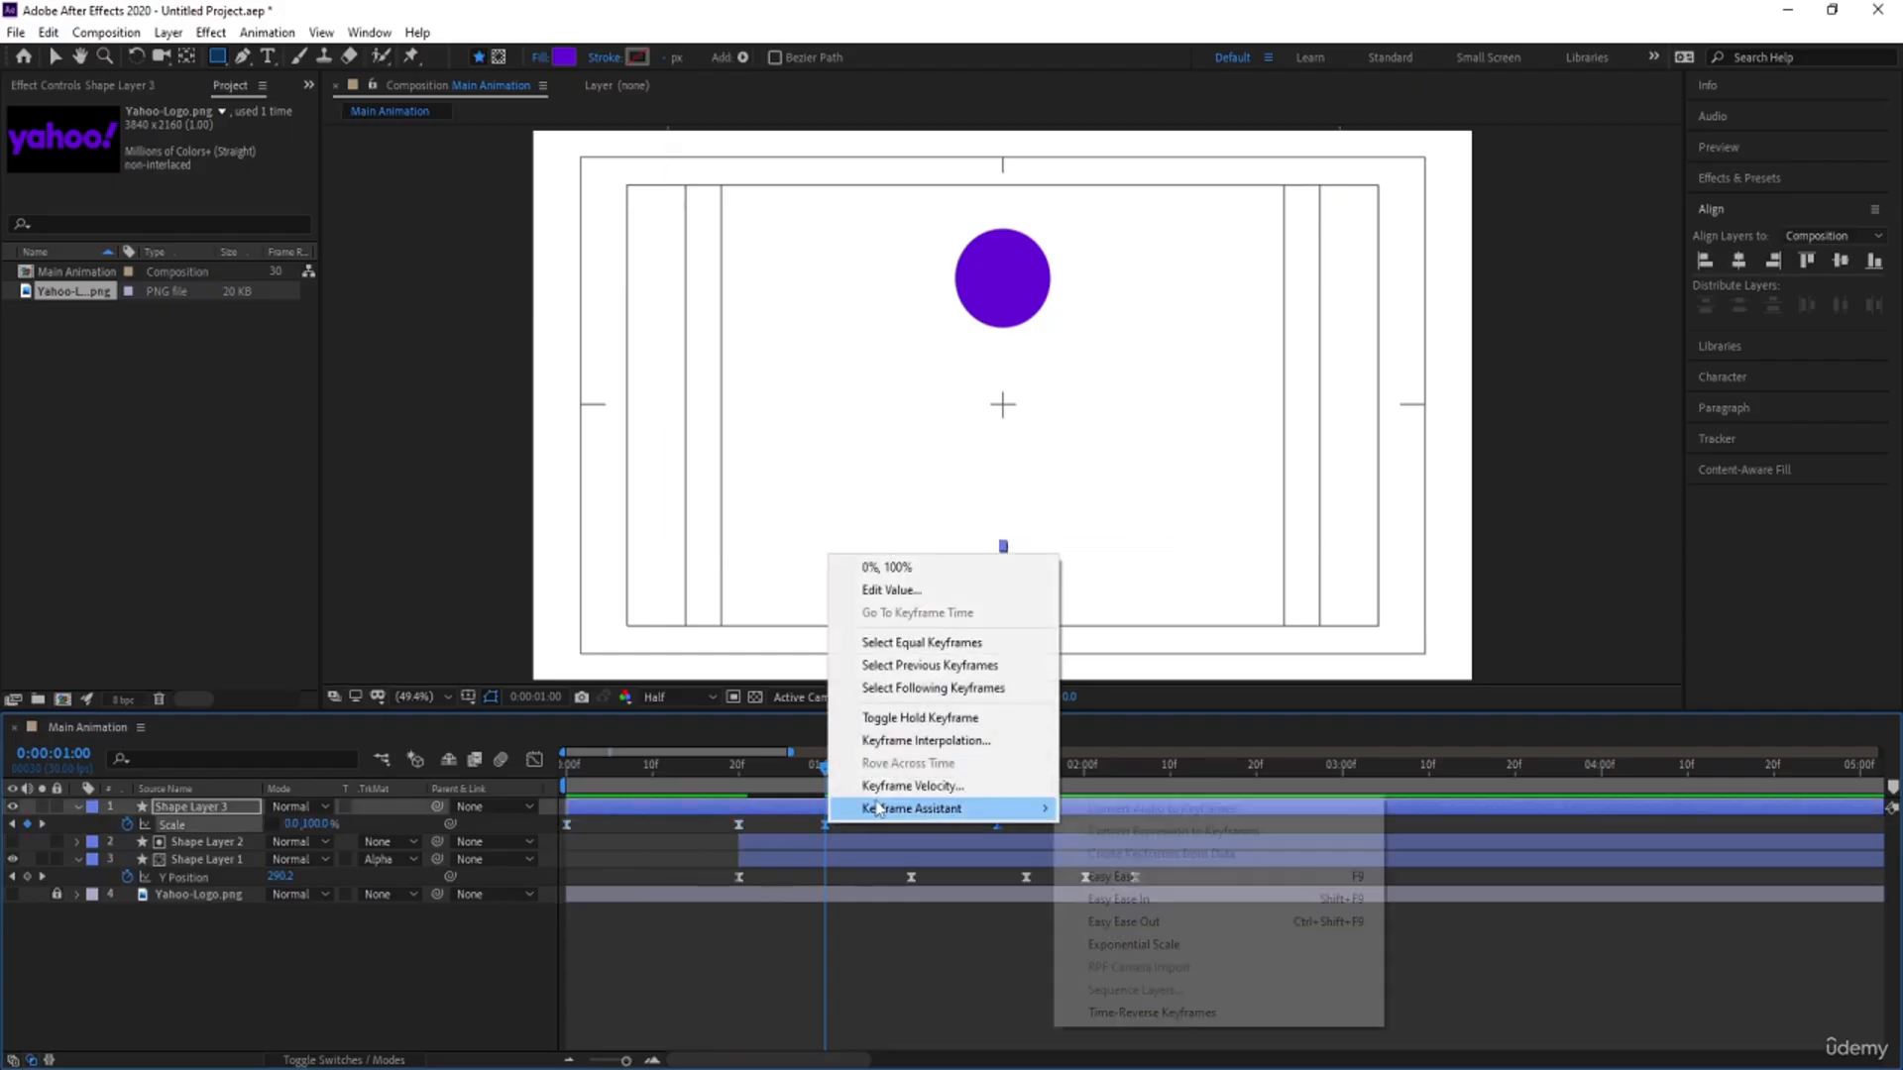
click(1207, 1013)
Step: Preview the line's opening and closing together with the circle's bounce, replaying from the first frame
key(space)
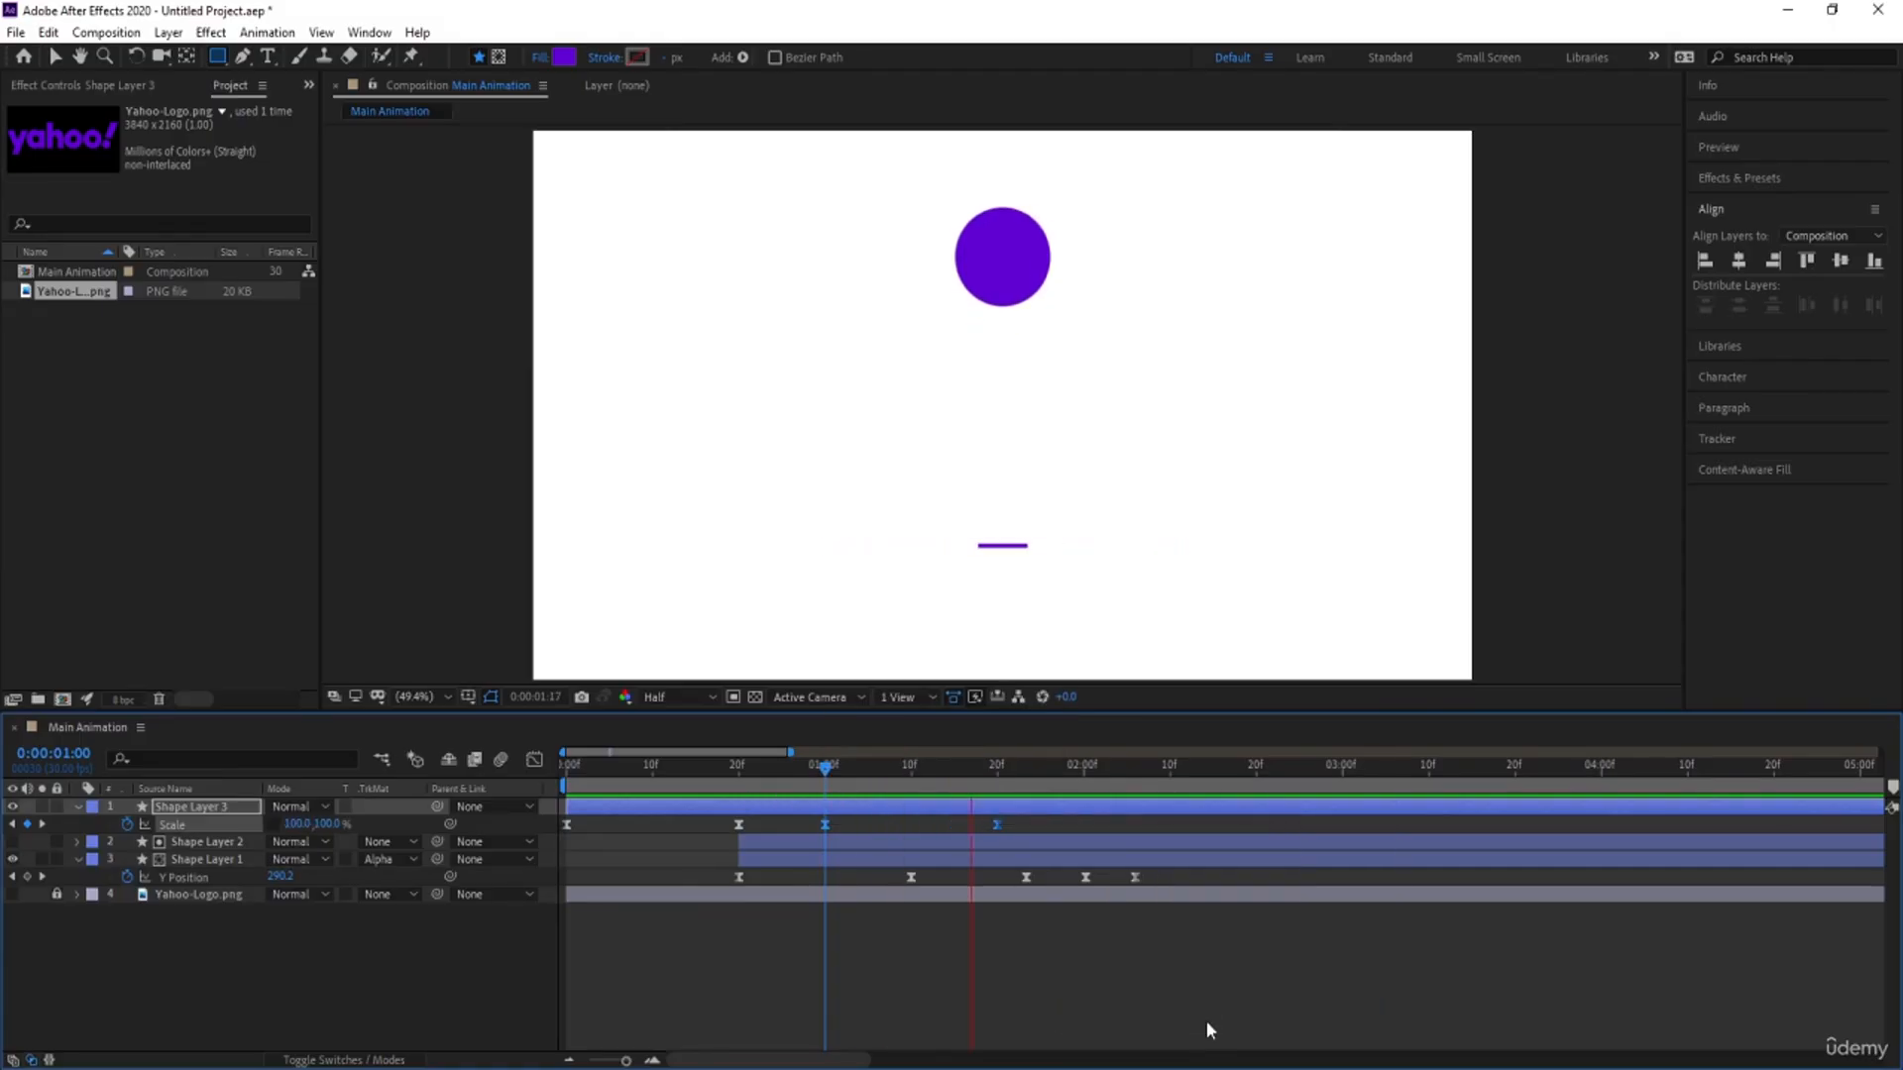
key(space)
key(Home)
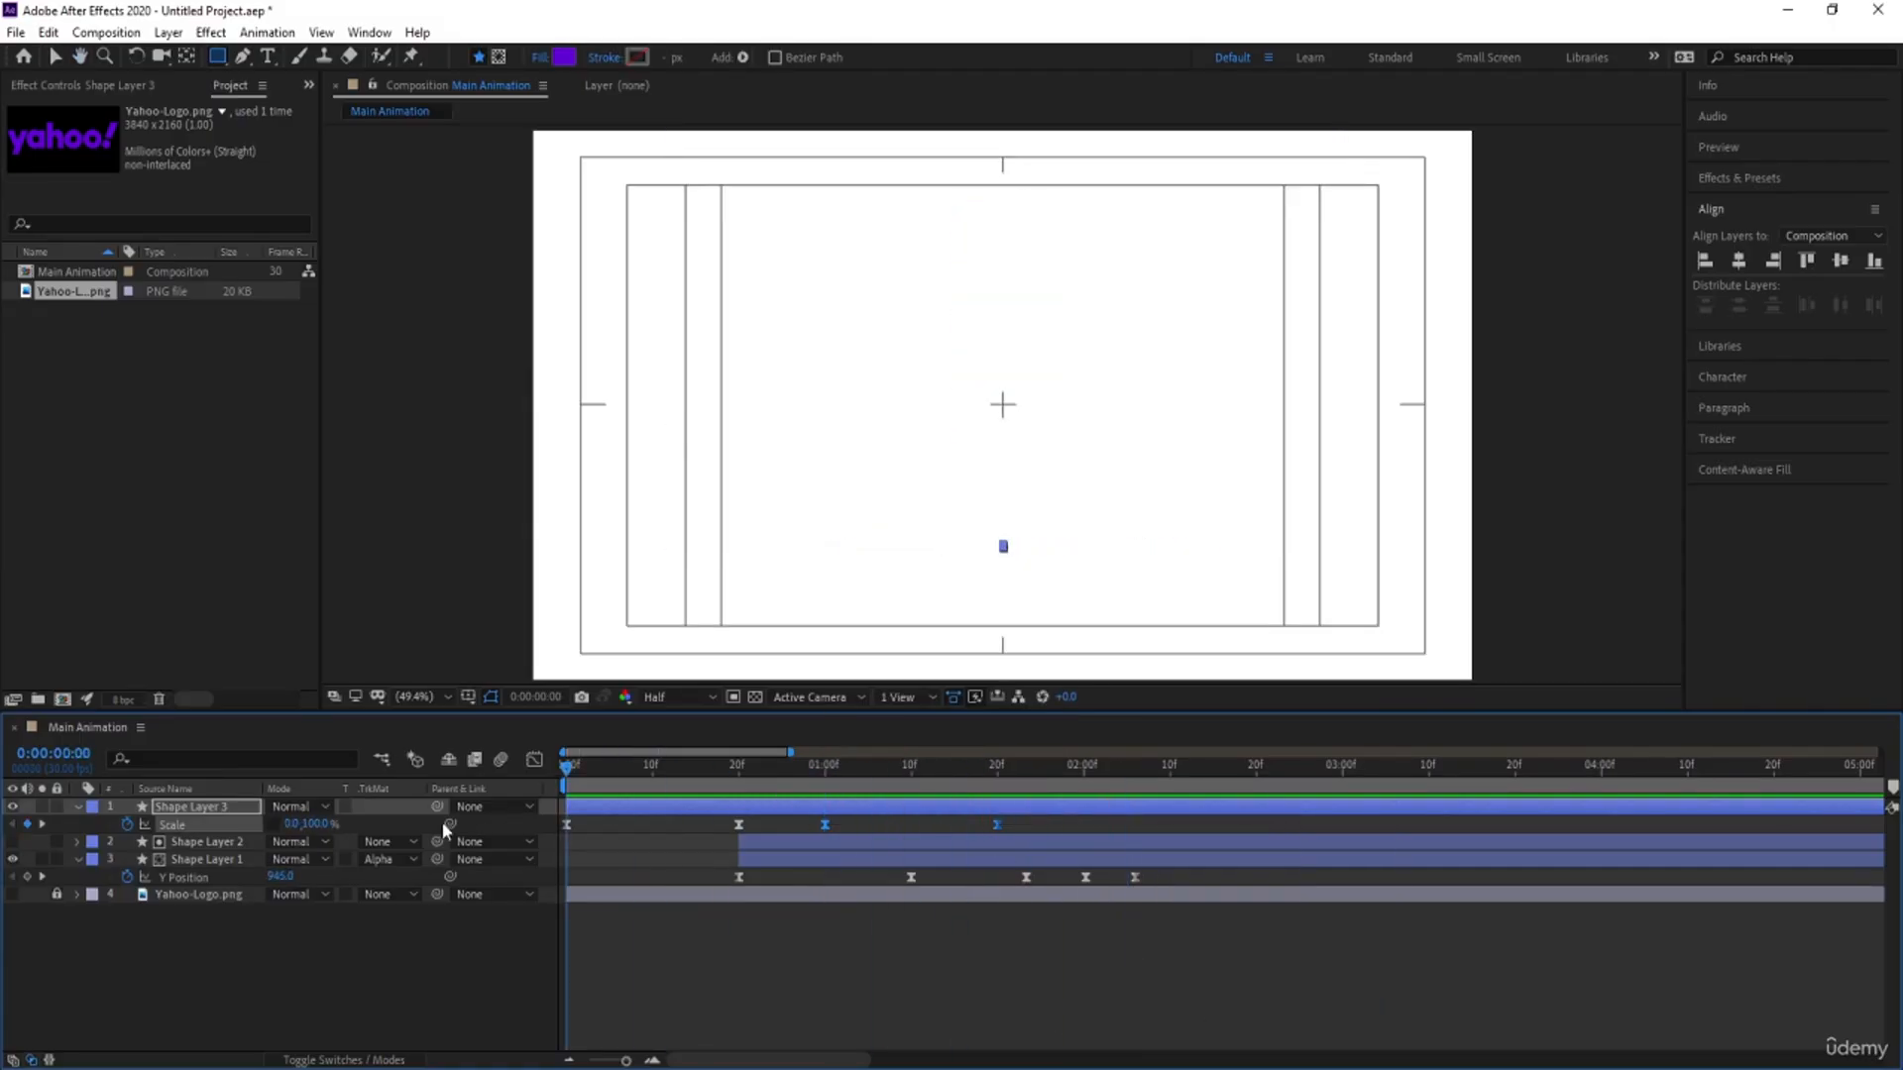
key(space)
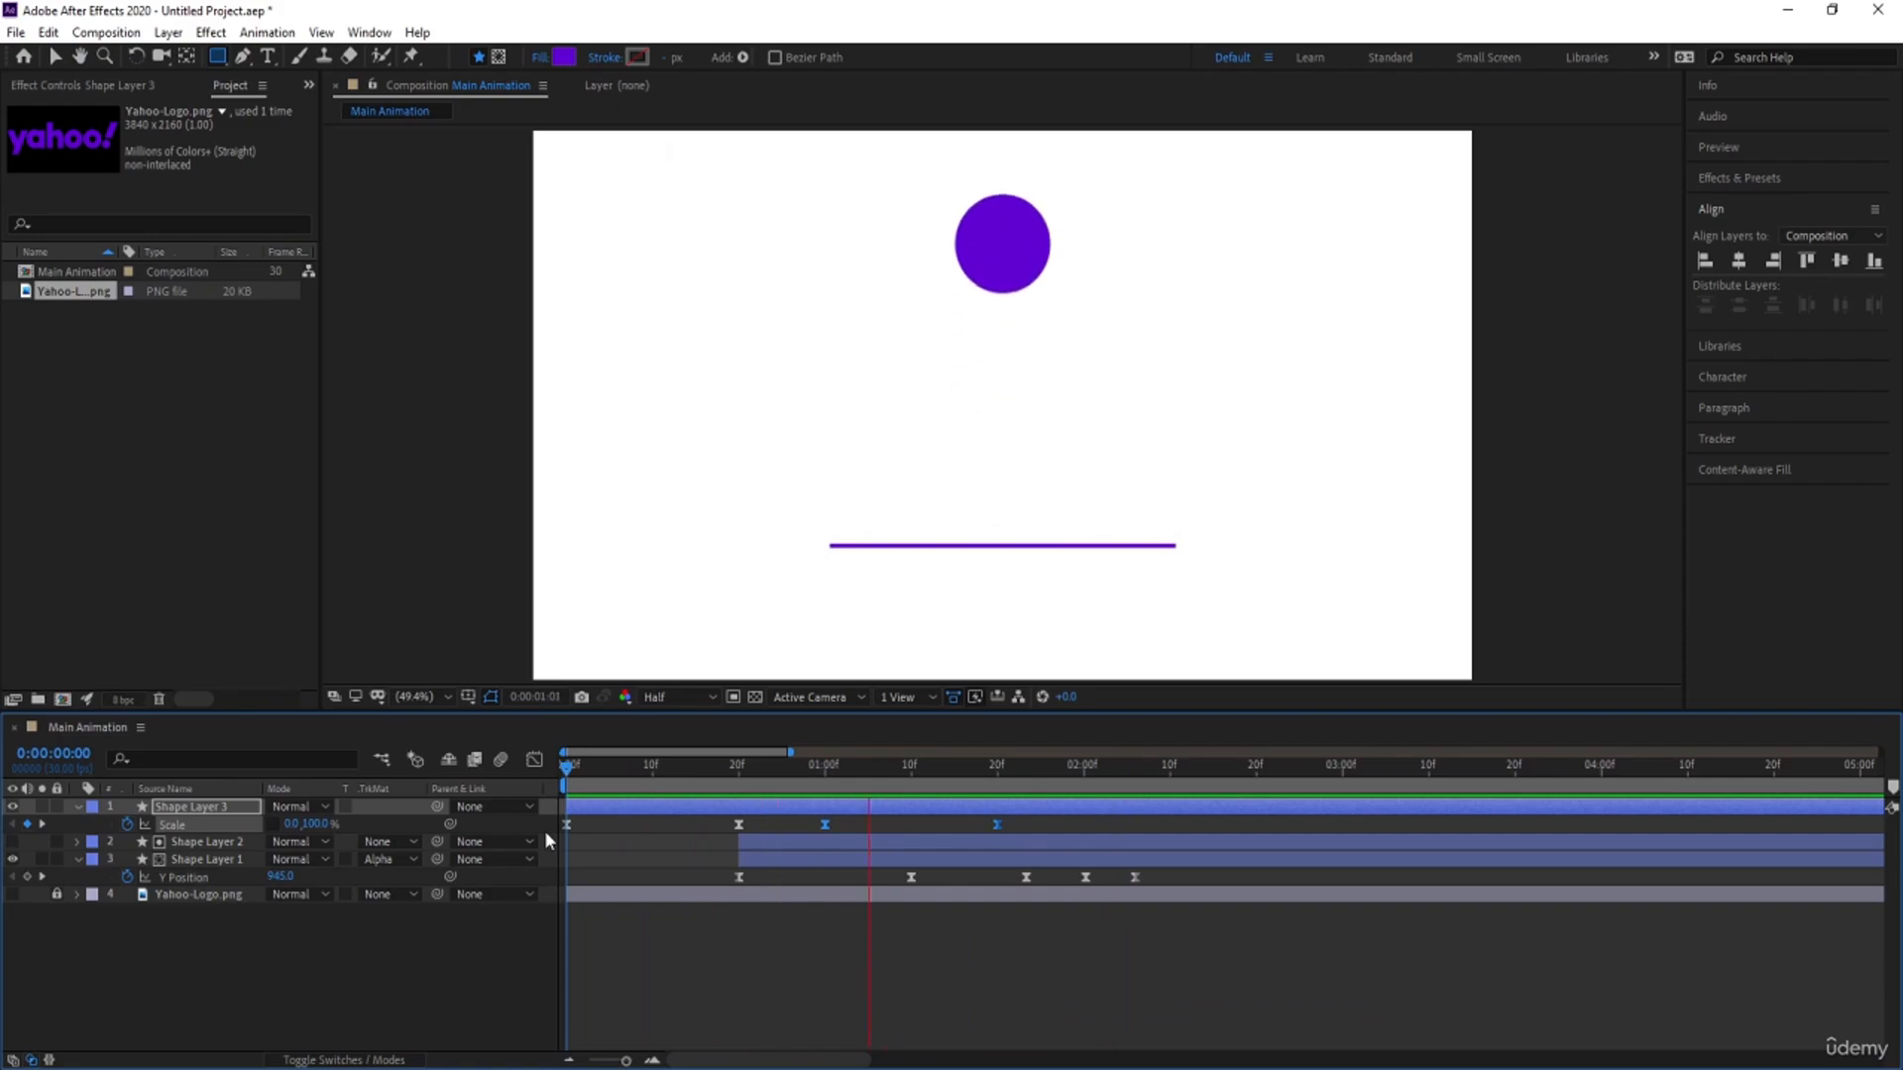
key(space)
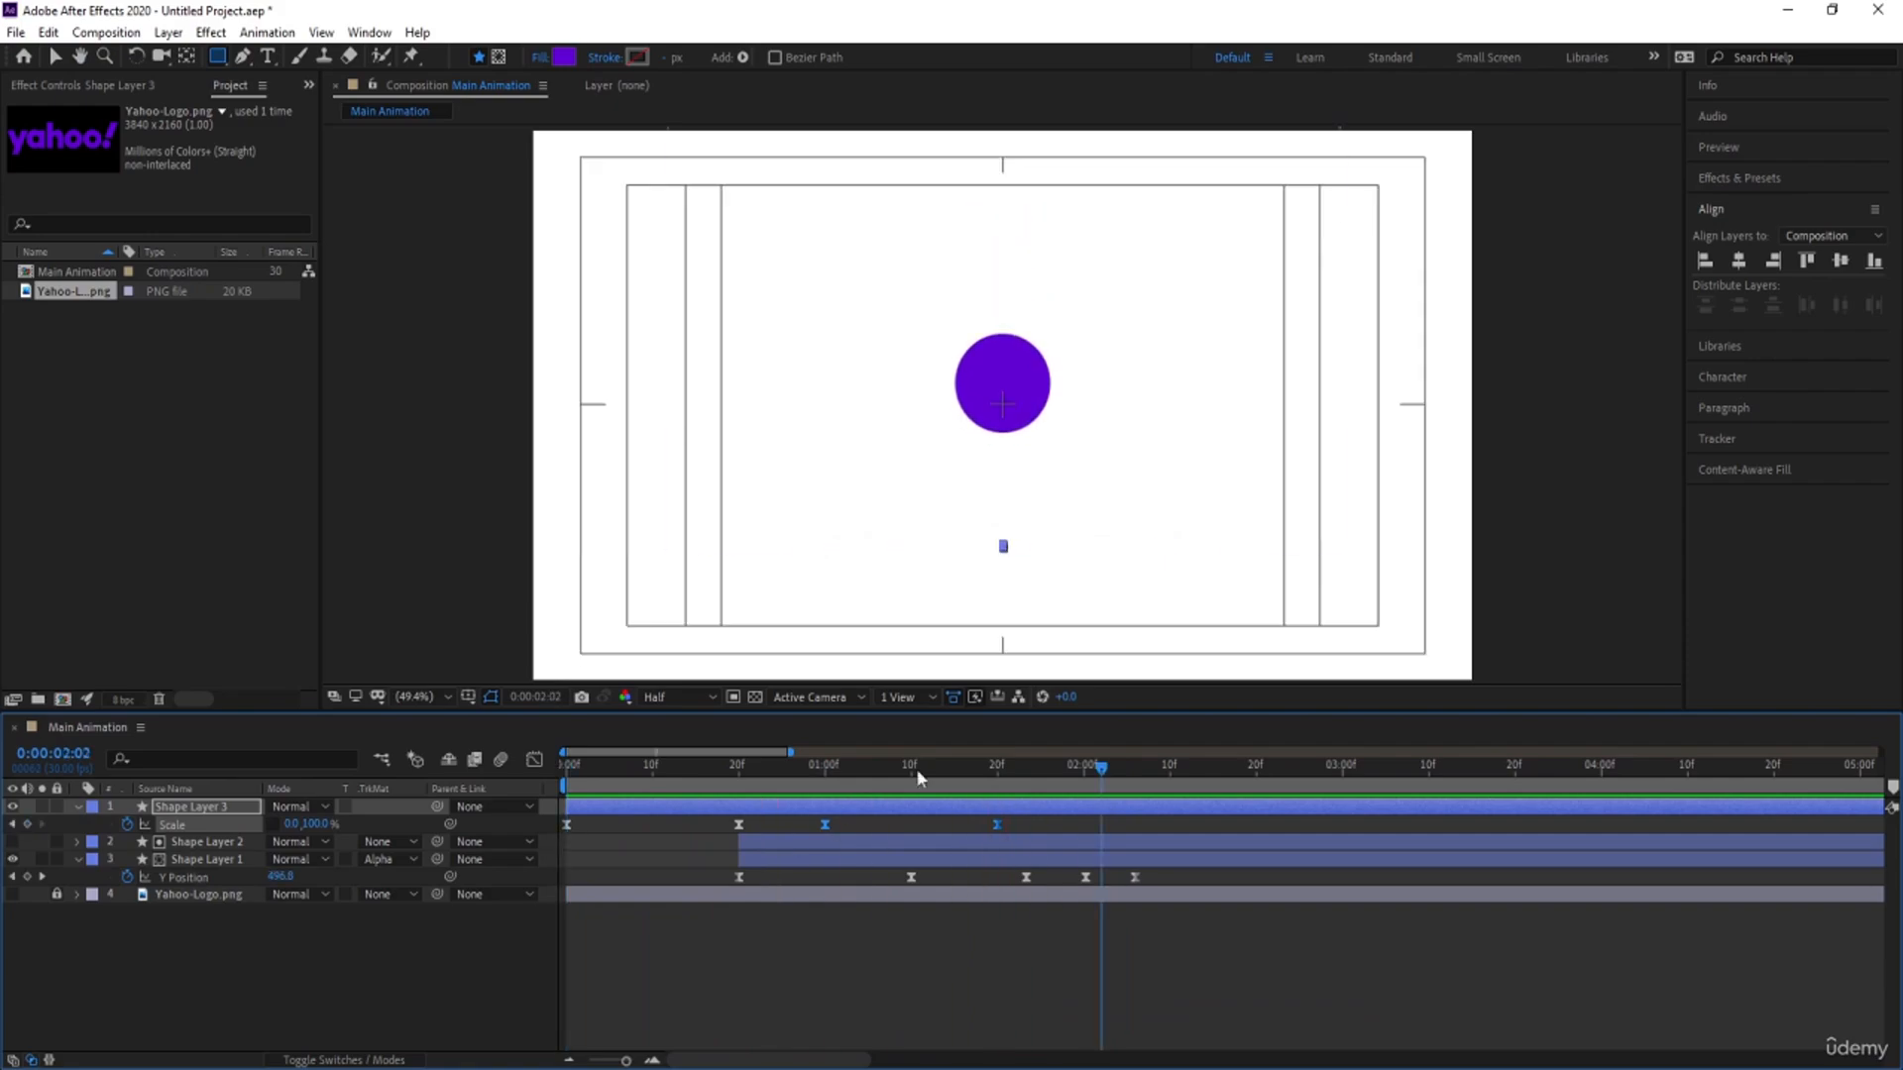
drag(915, 769, 500, 807)
key(space)
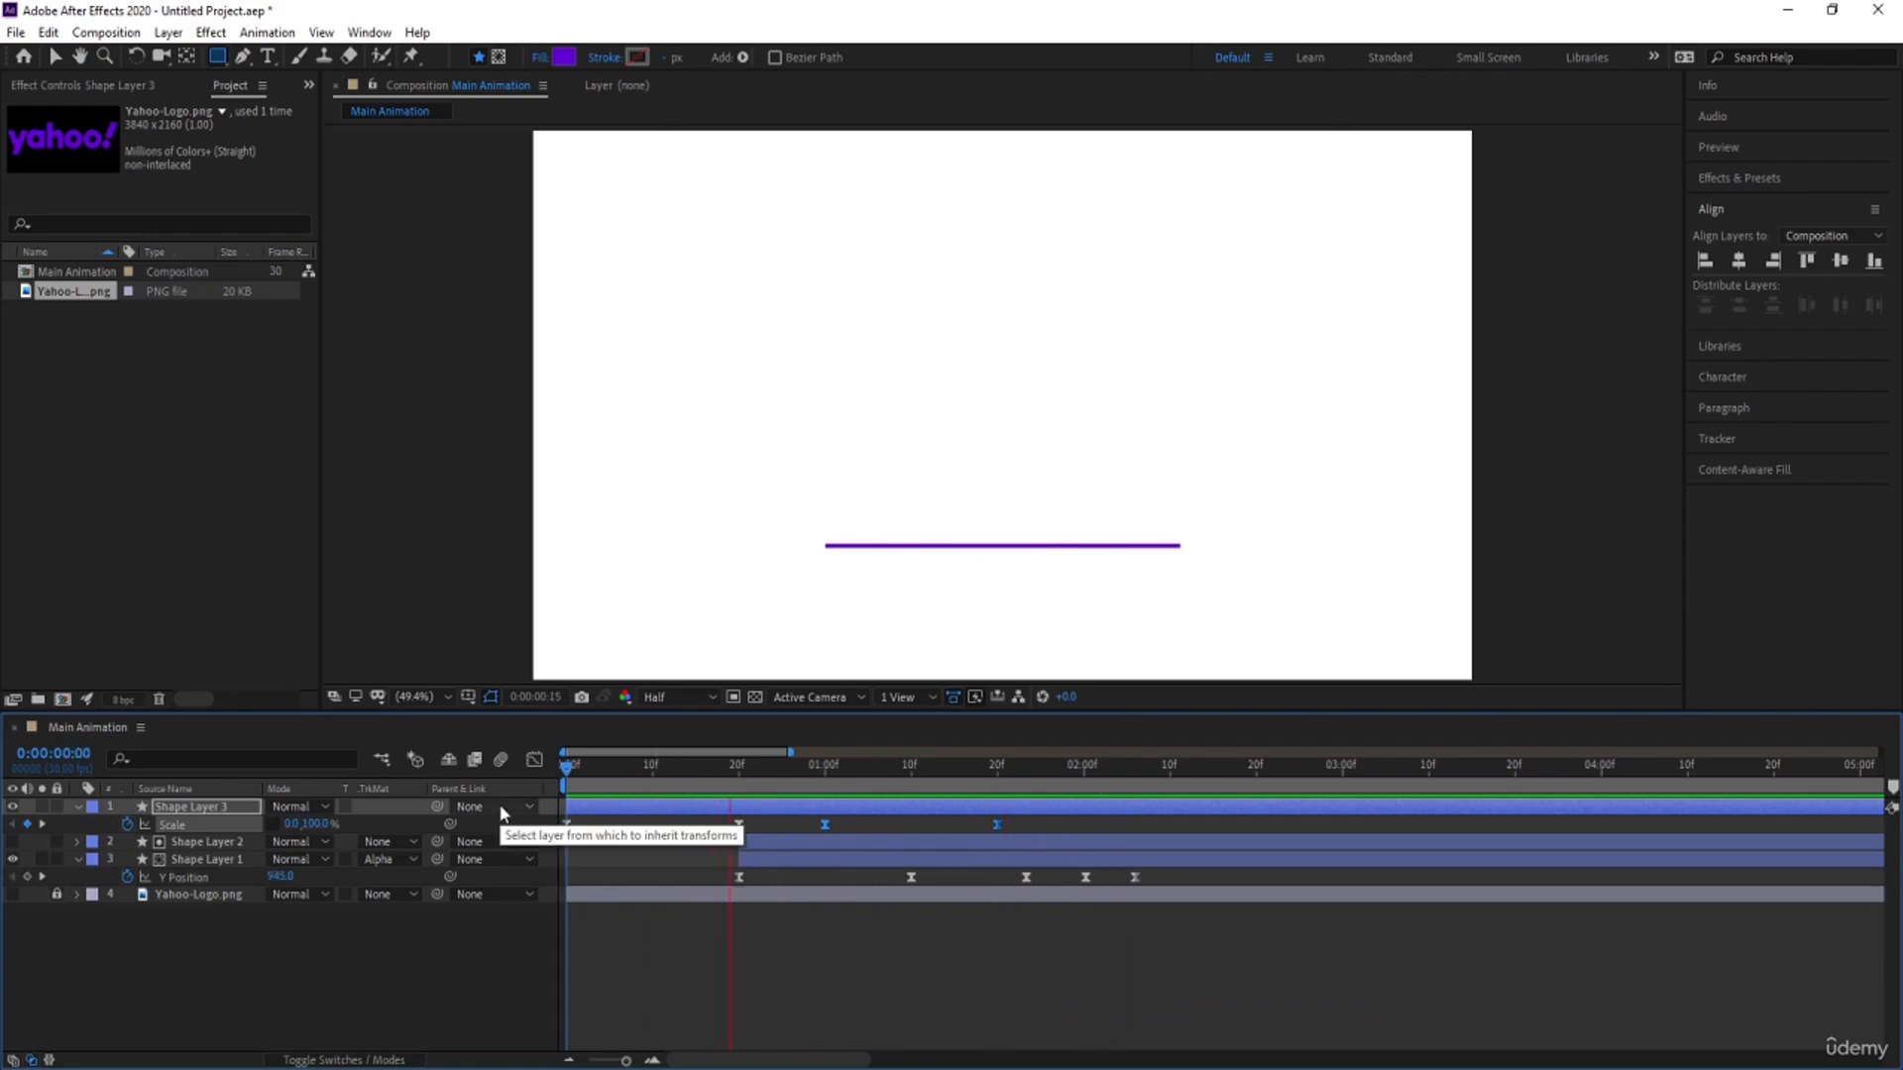
key(space)
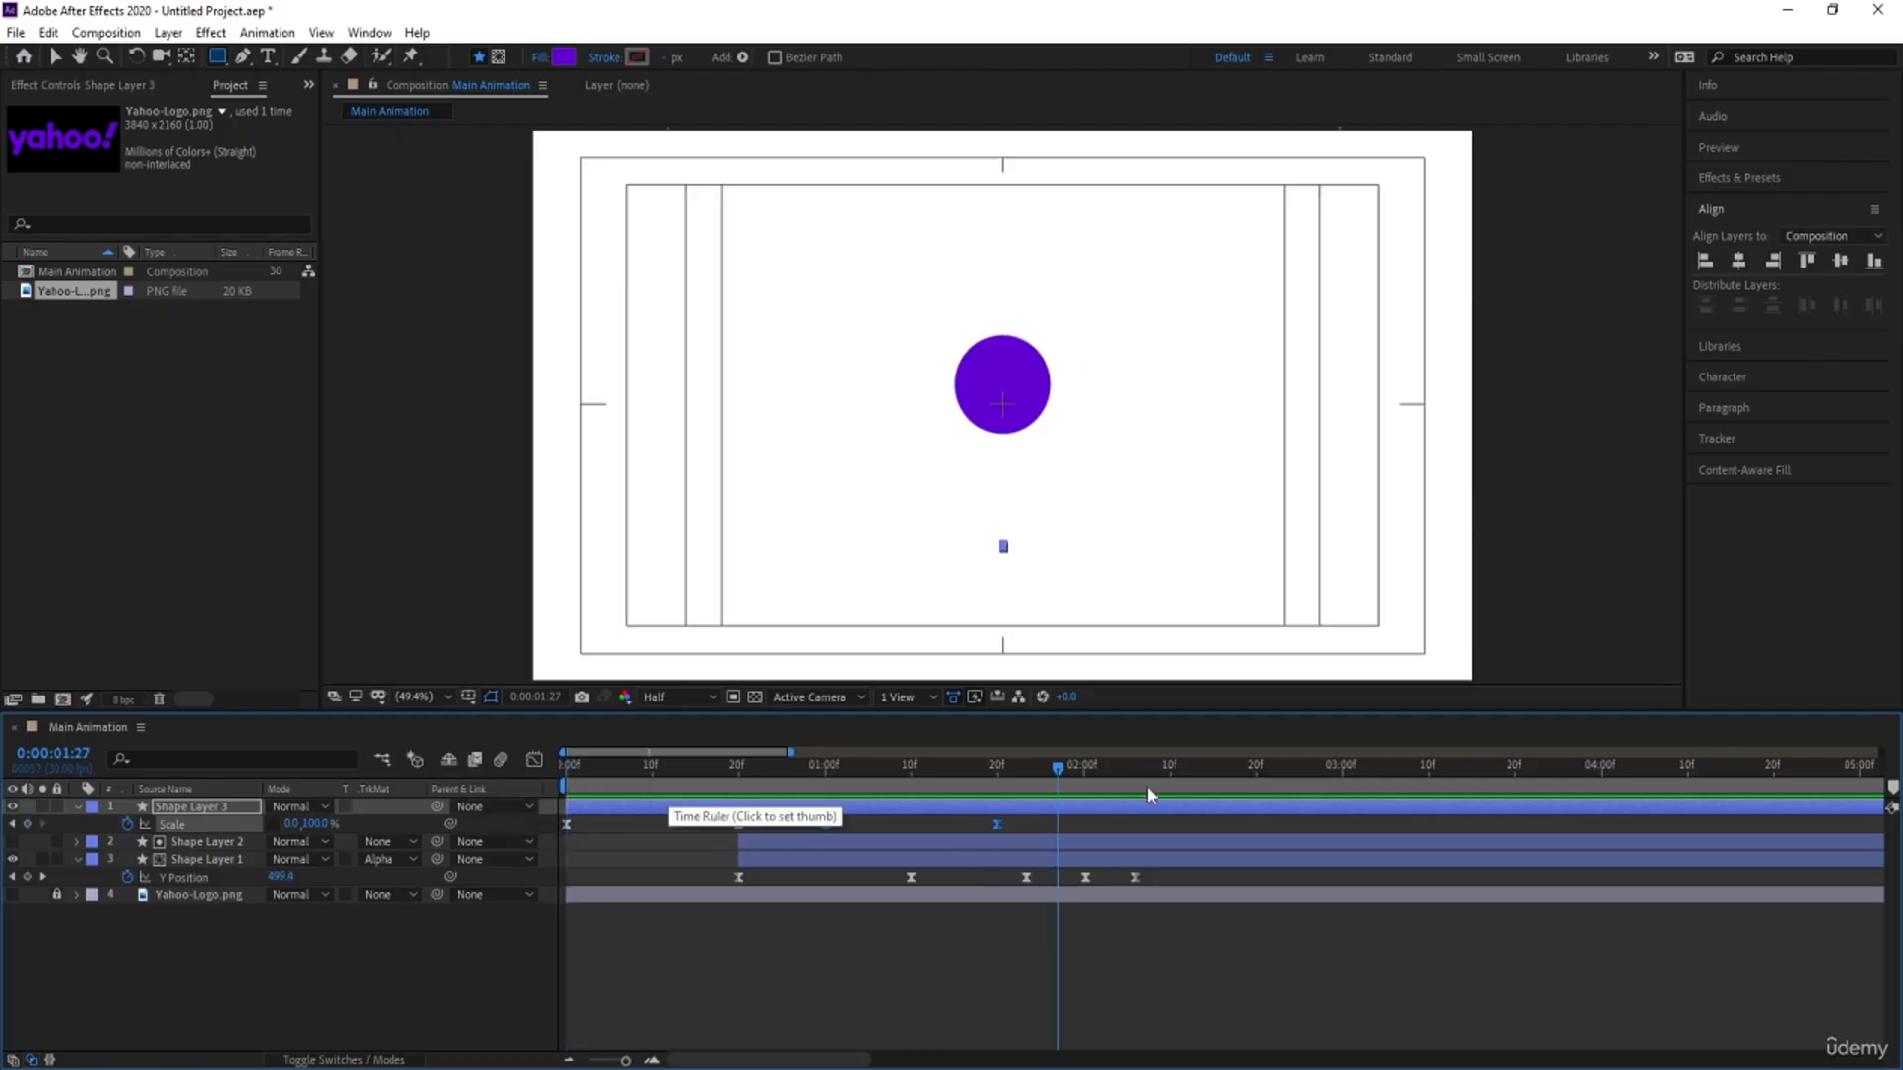
Step: Go to 0:00:01:23 and choose the Ellipse tool with no layer selected, then open the Fill Options
drag(1146, 787, 1018, 783)
key(Page_Down)
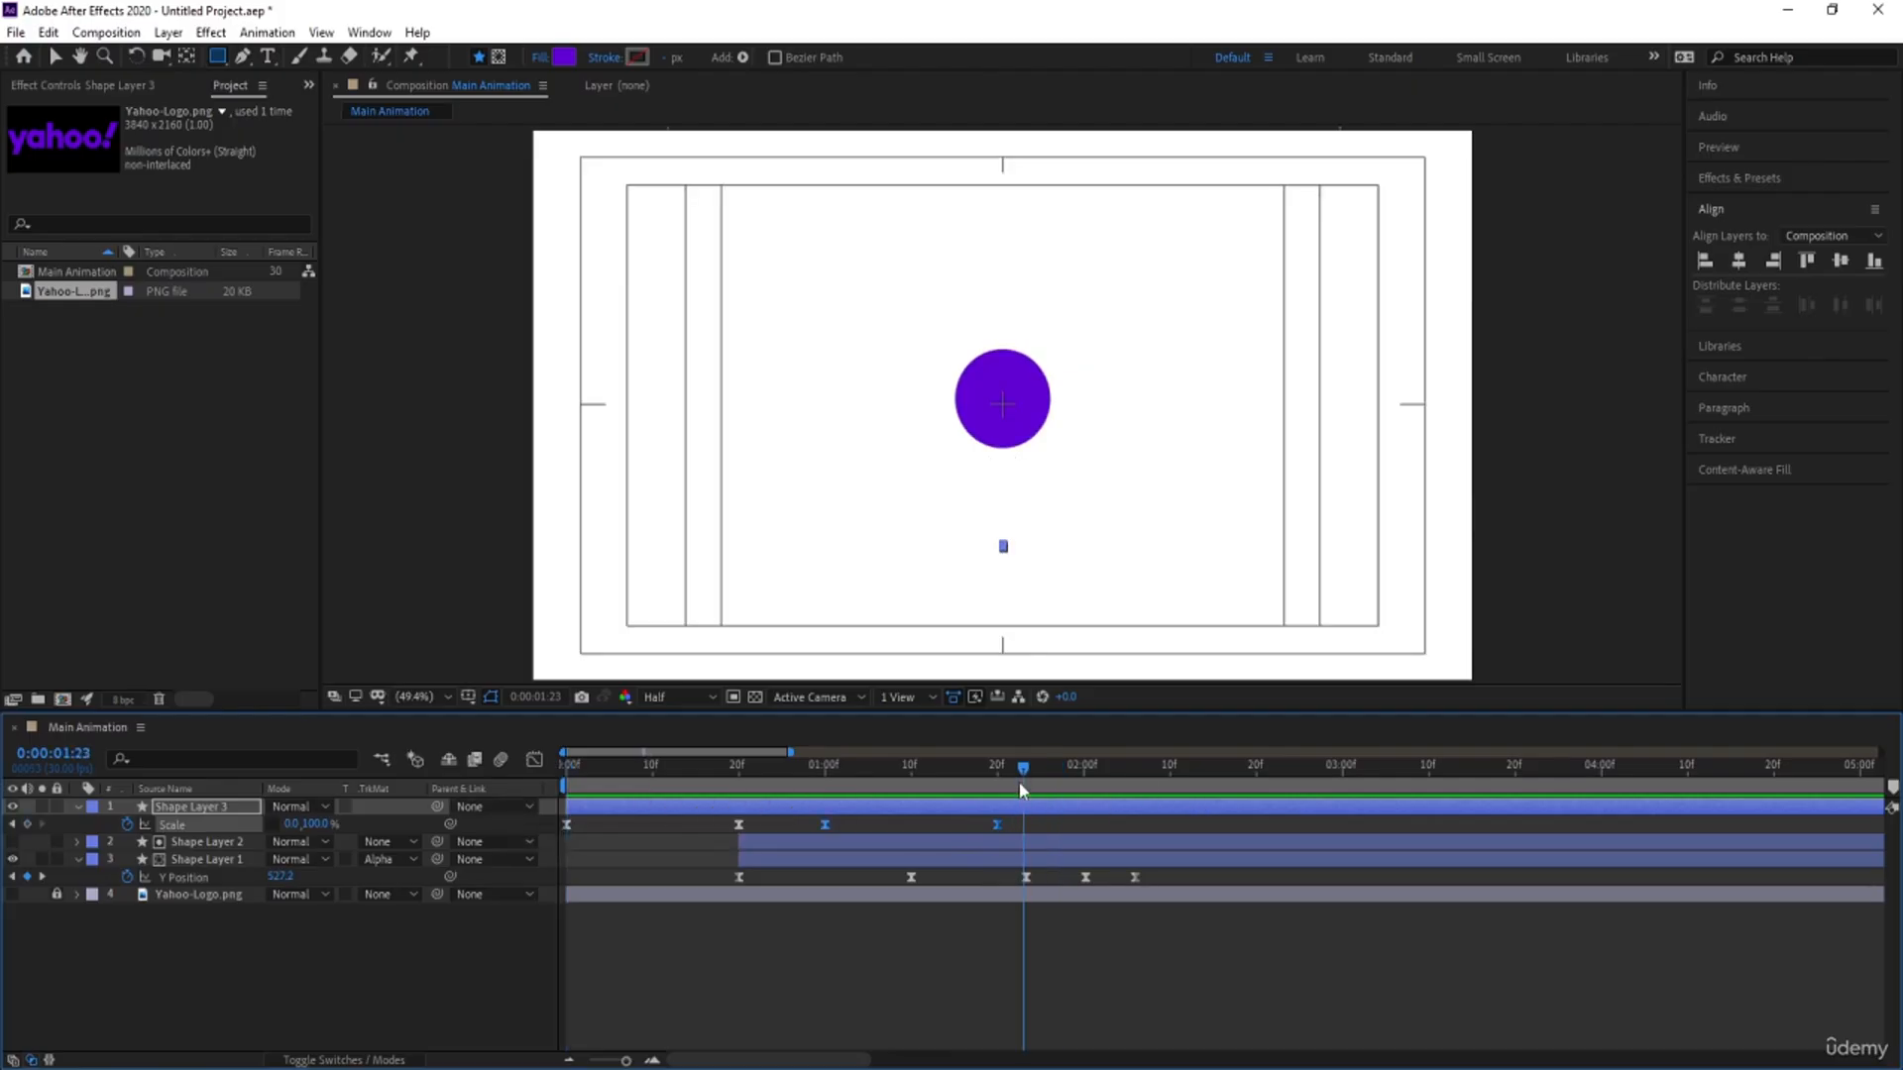
mouse_move(1019, 783)
mouse_down()
mouse_move(1153, 779)
mouse_move(1028, 818)
mouse_up()
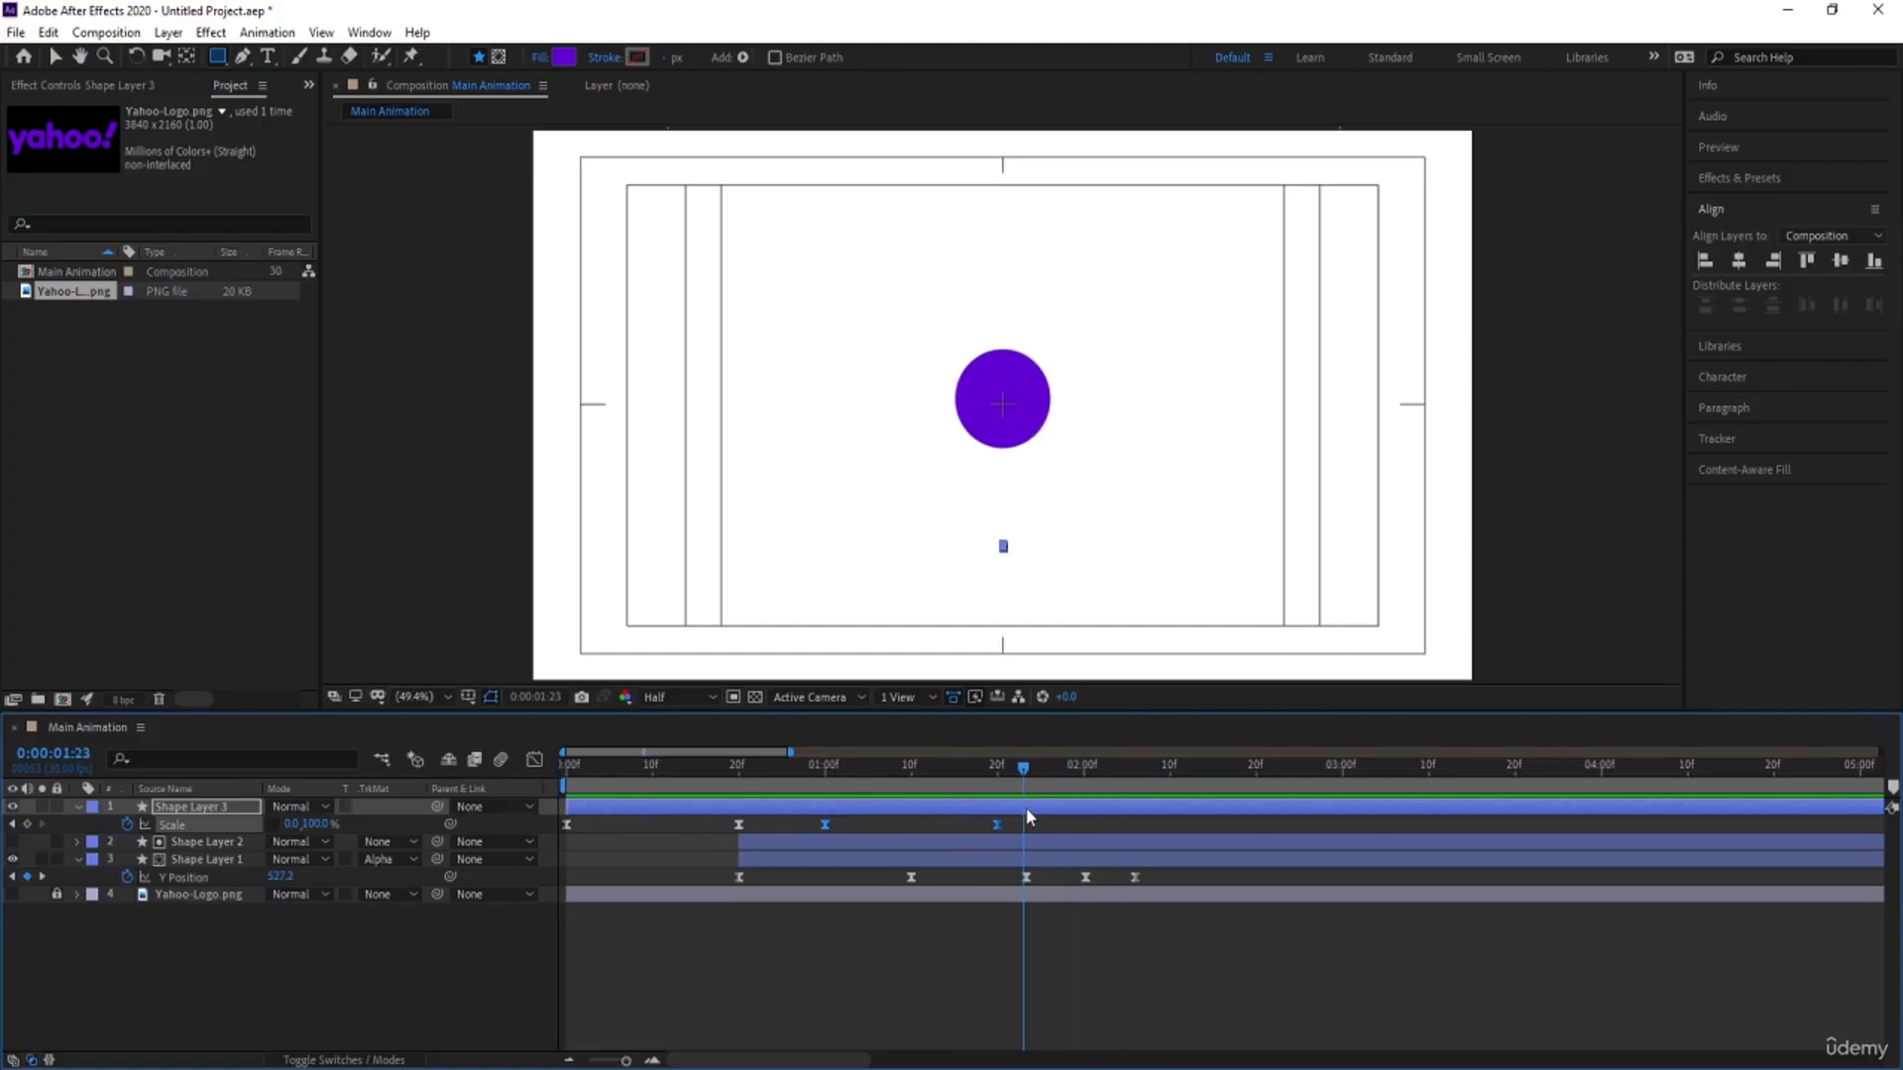
click(373, 986)
click(220, 56)
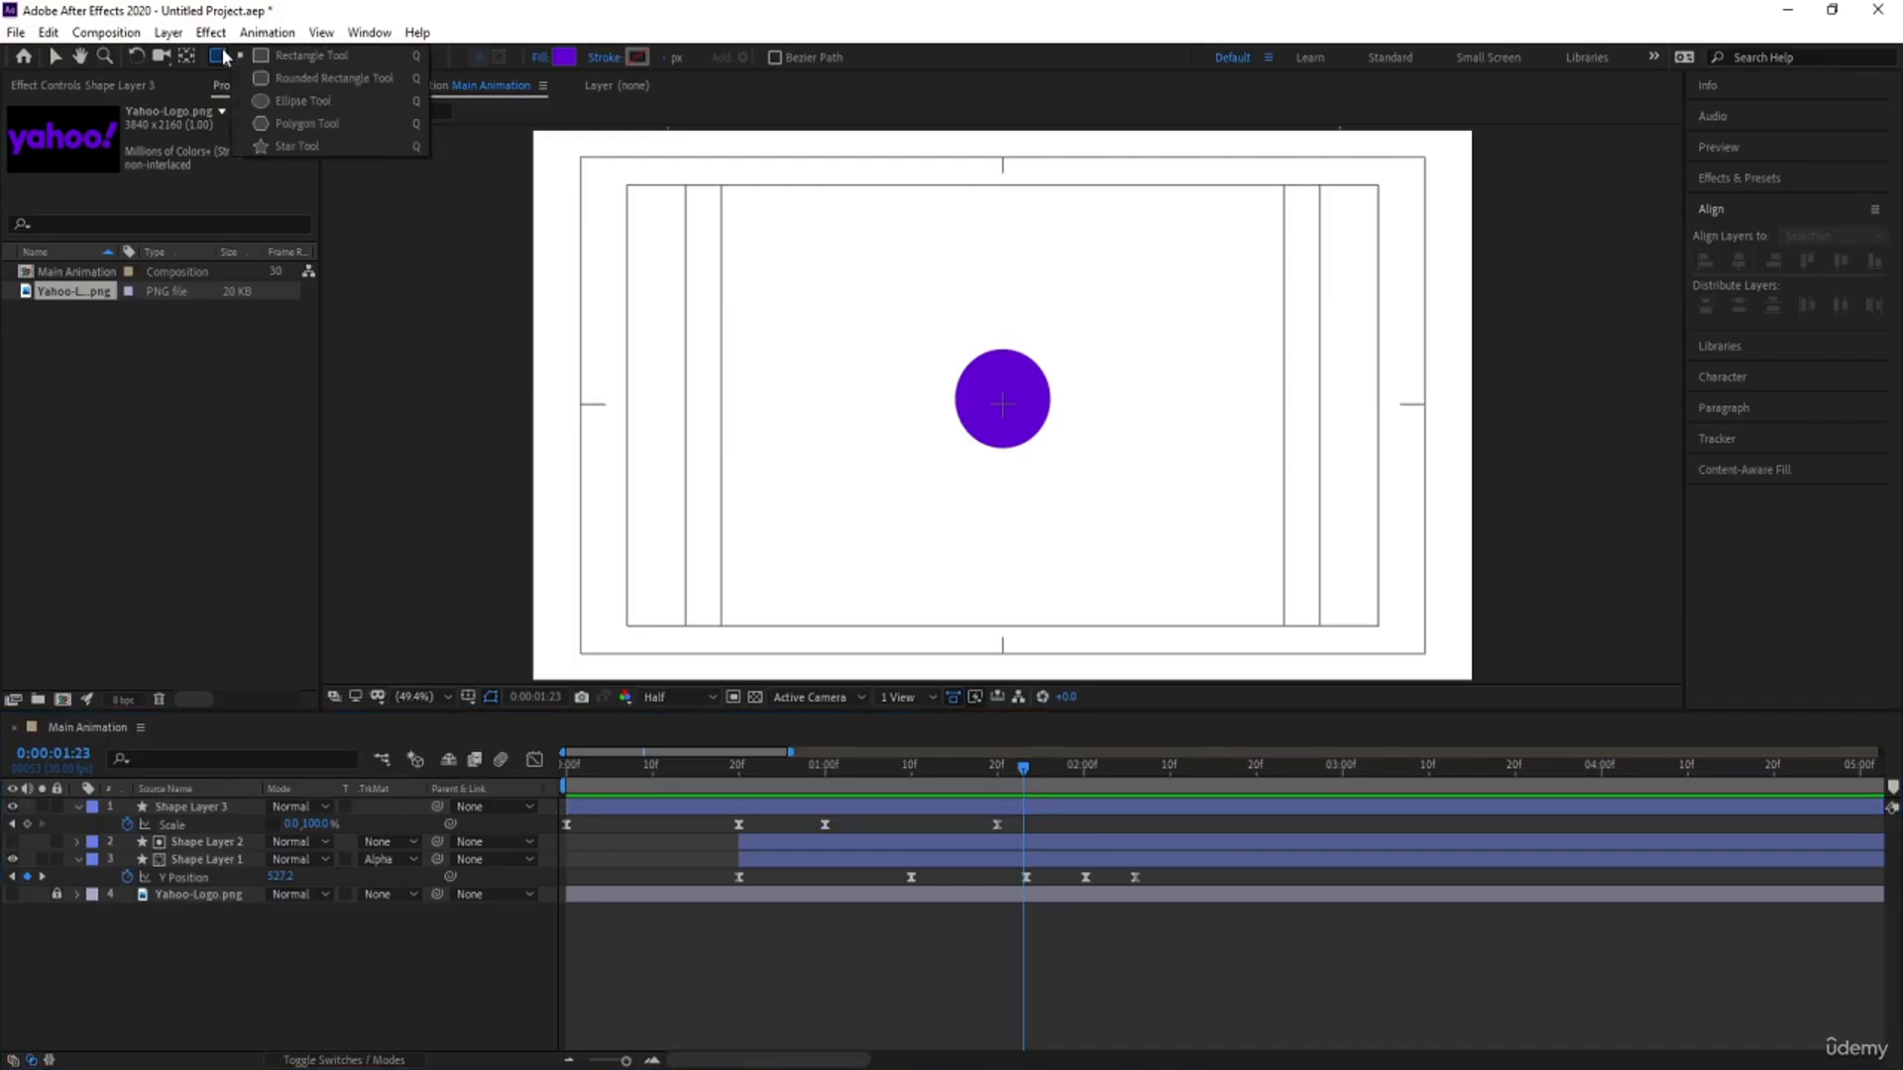
click(268, 102)
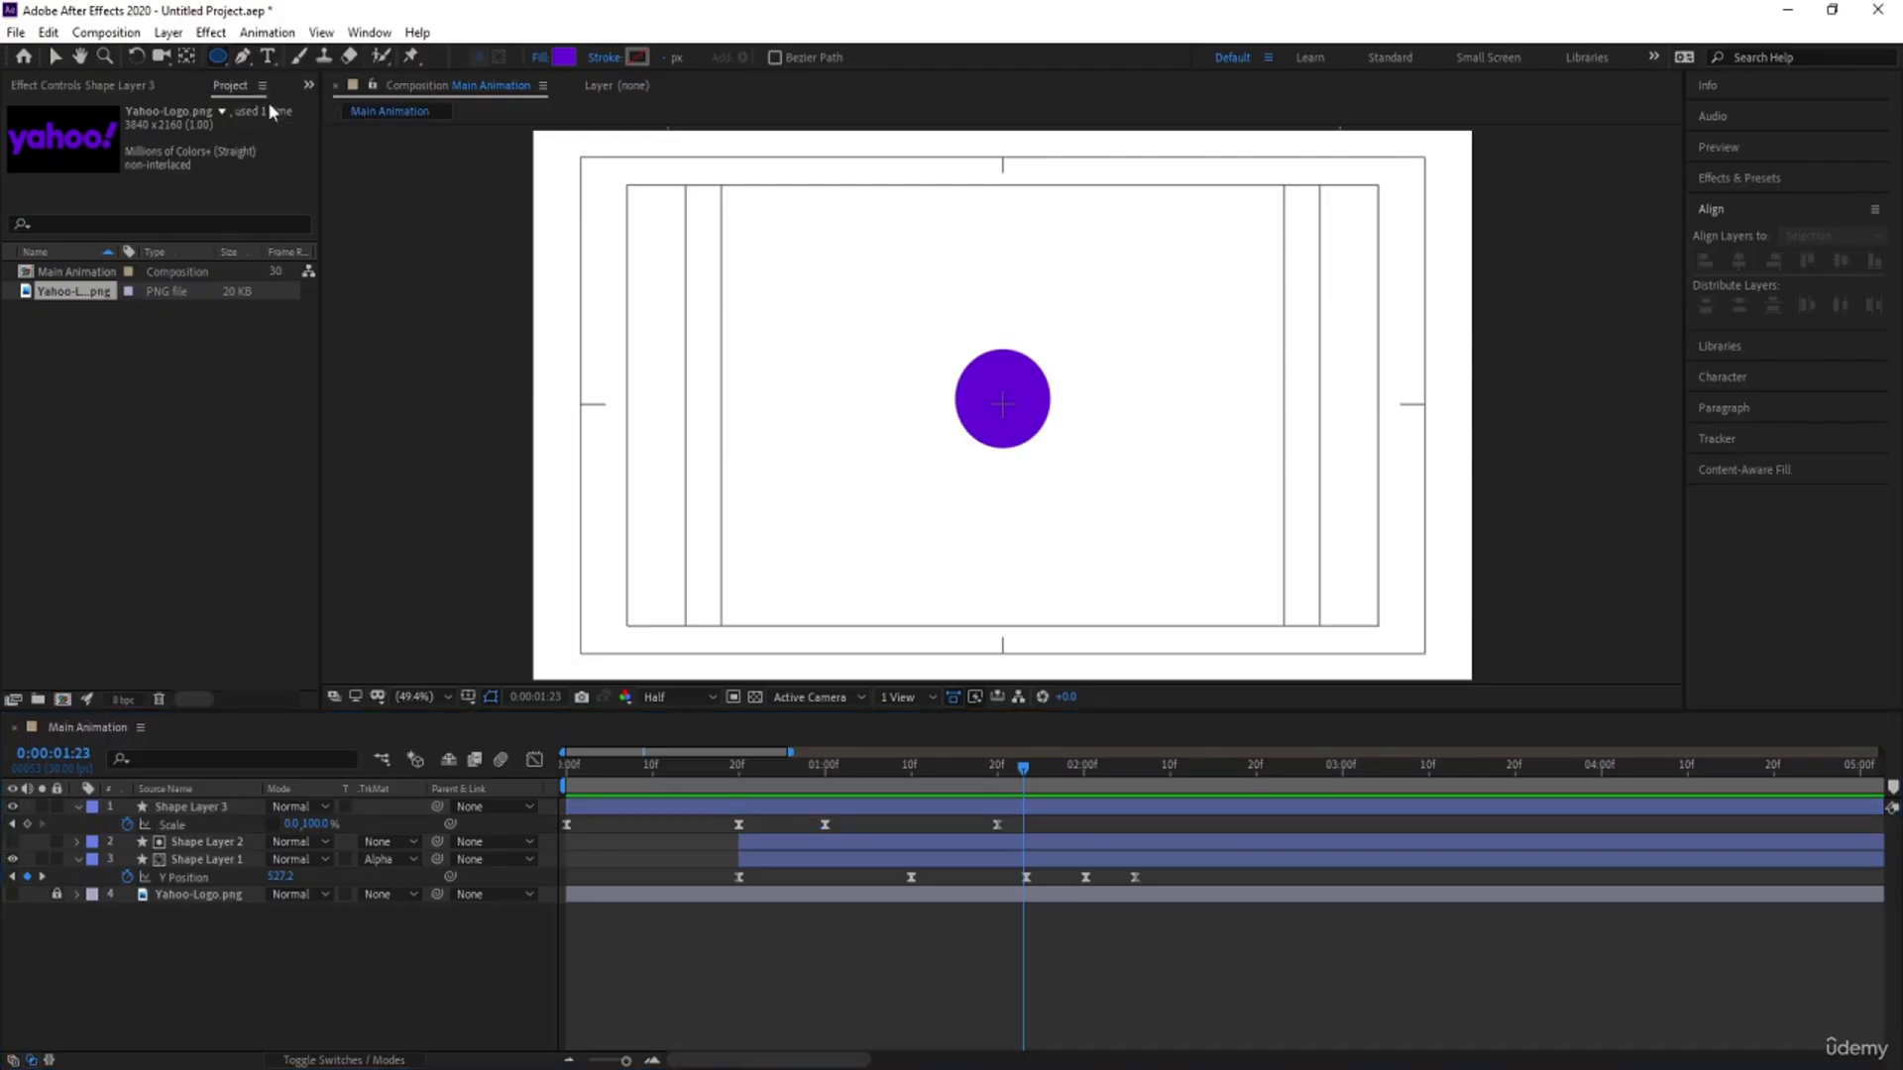
click(540, 57)
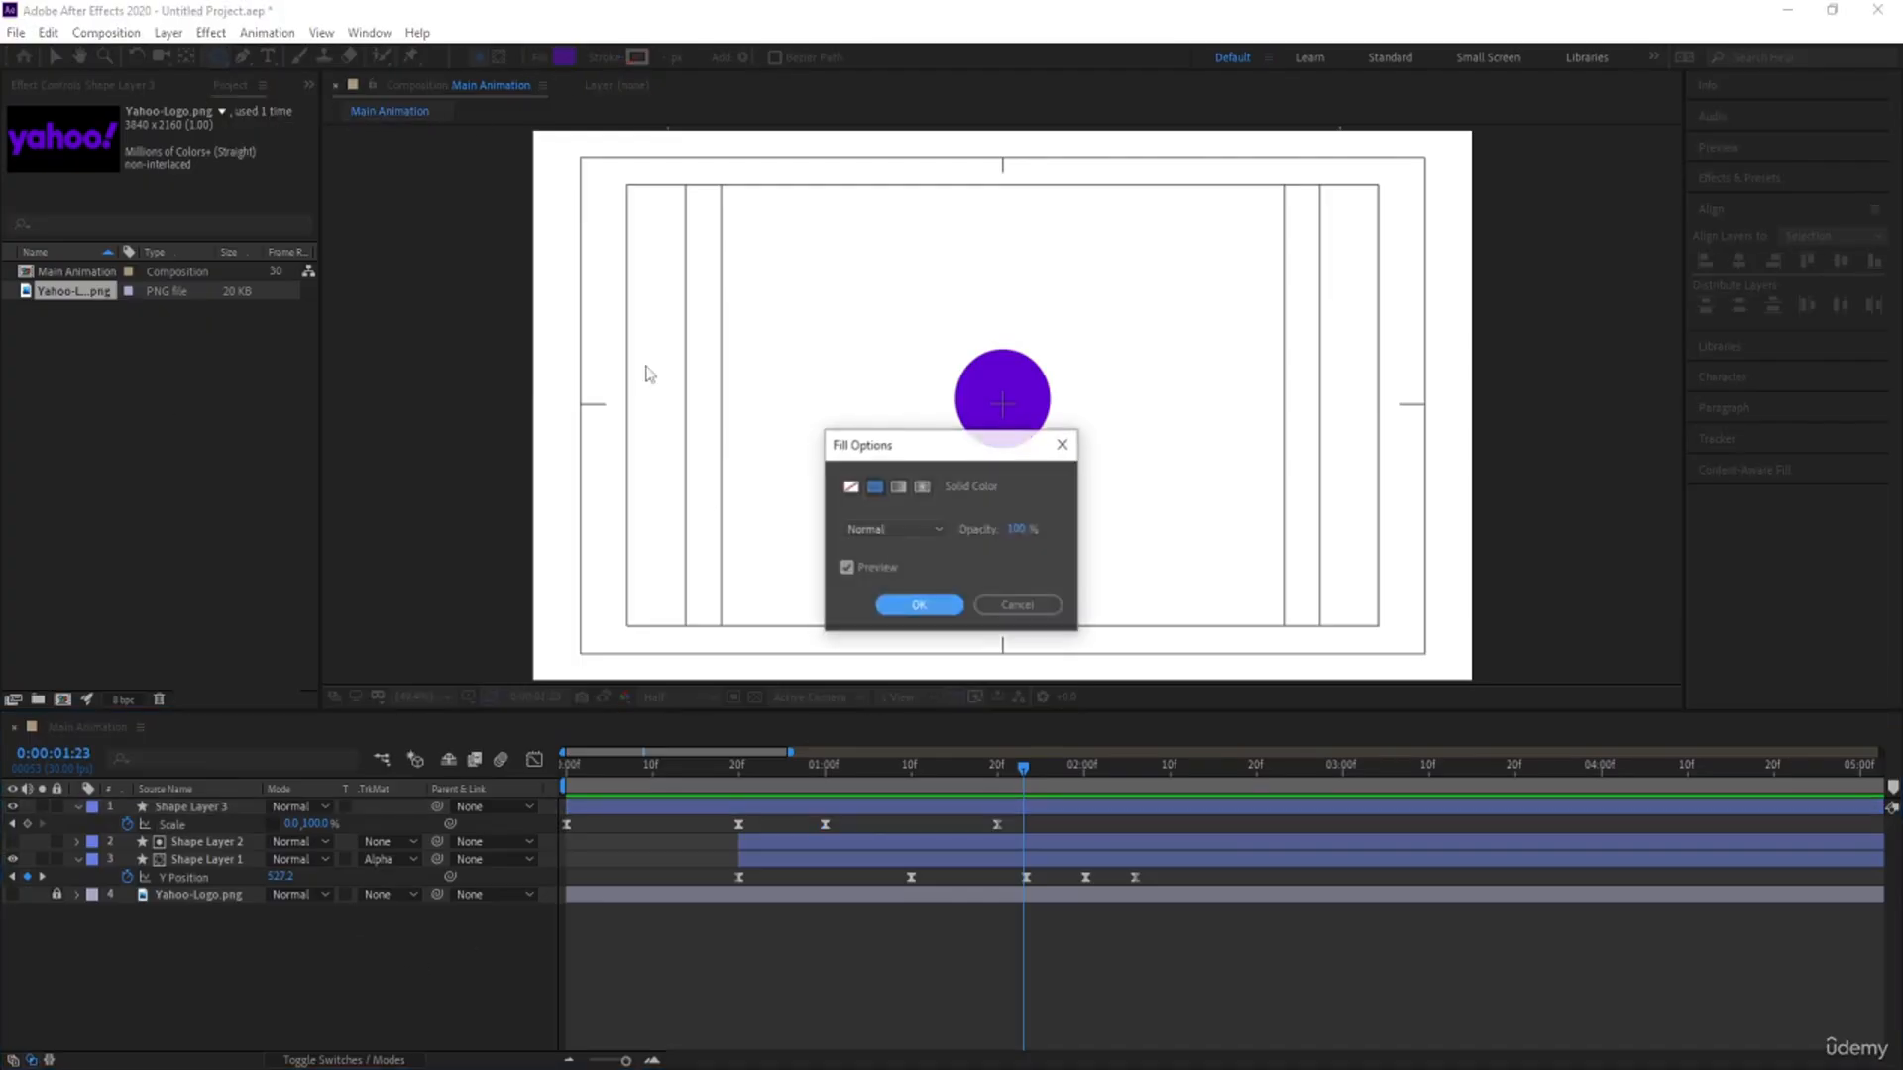